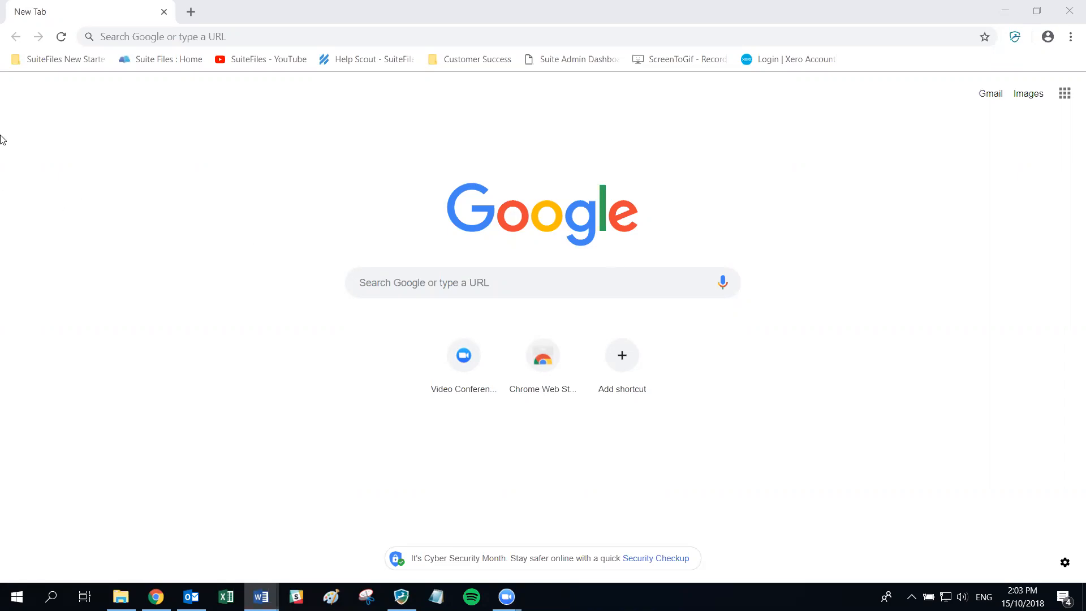
- Open suitehelp.suitefiles.com in a new tab and put the cursor in the knowledge base search box
click(191, 12)
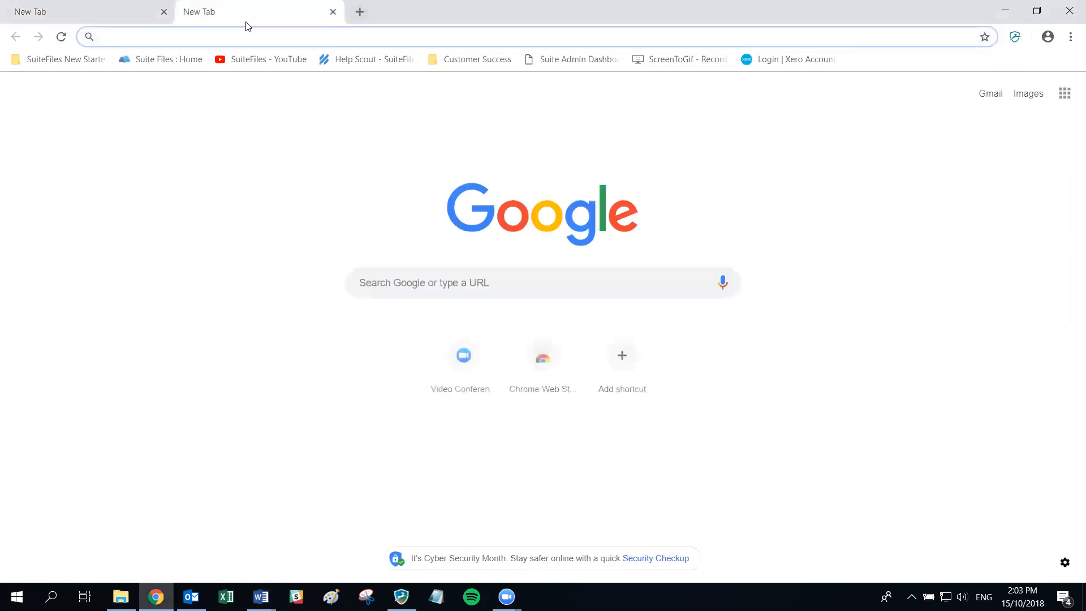
text(suitehelp.suitefiles.com)
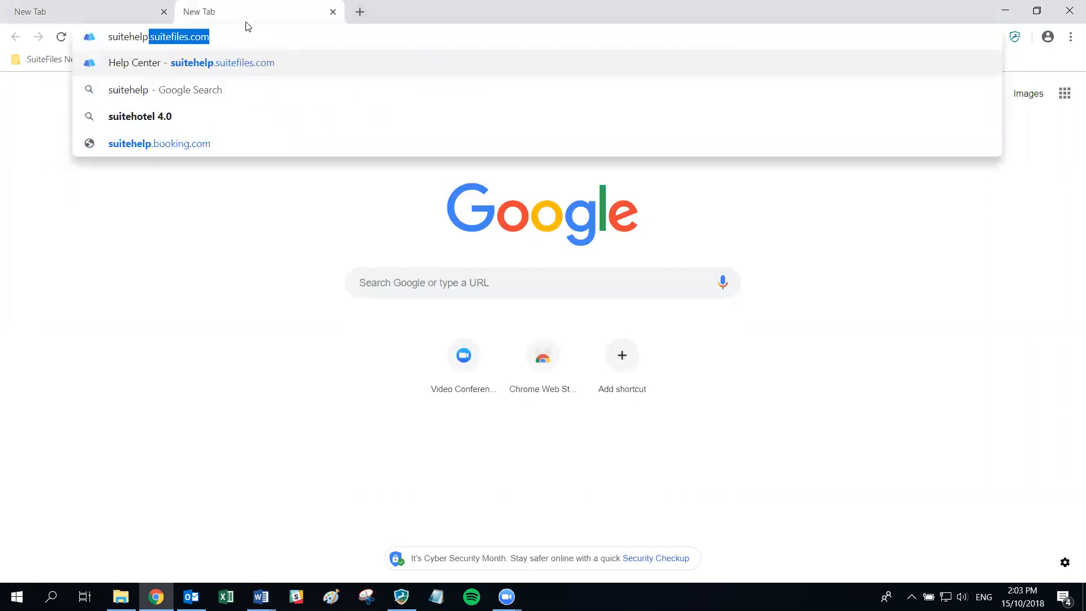
key(Return)
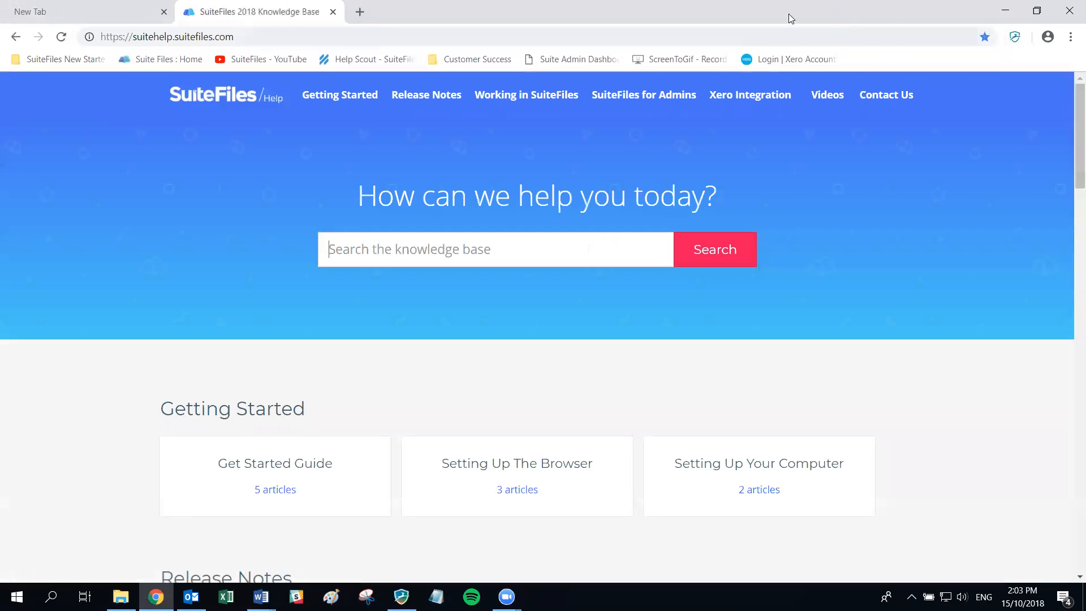
click(441, 253)
- Open a third tab and enter the SuiteFiles support e-mail address in its address bar
click(360, 12)
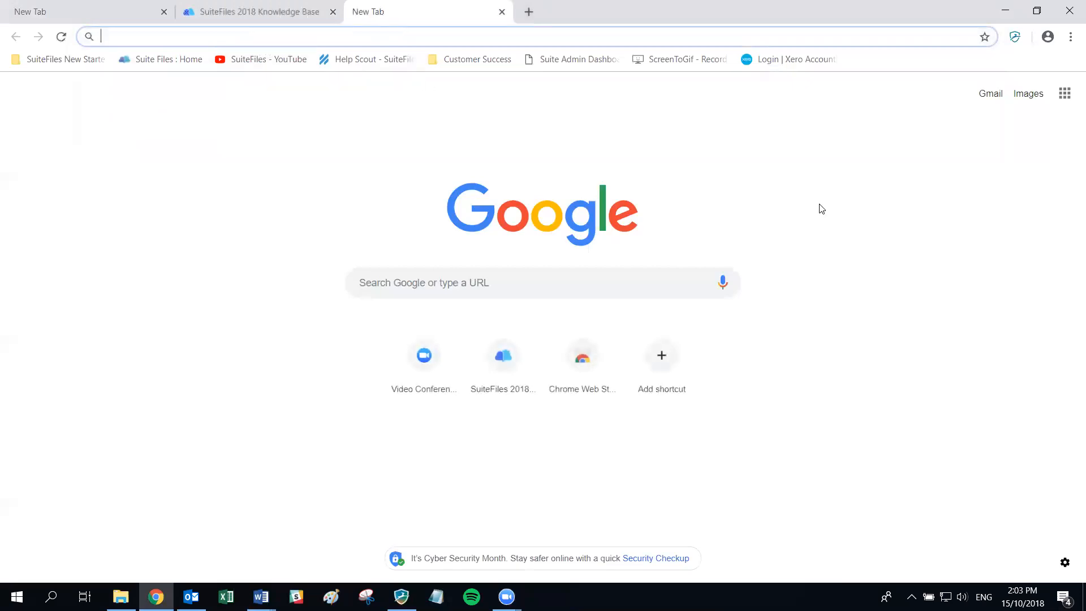
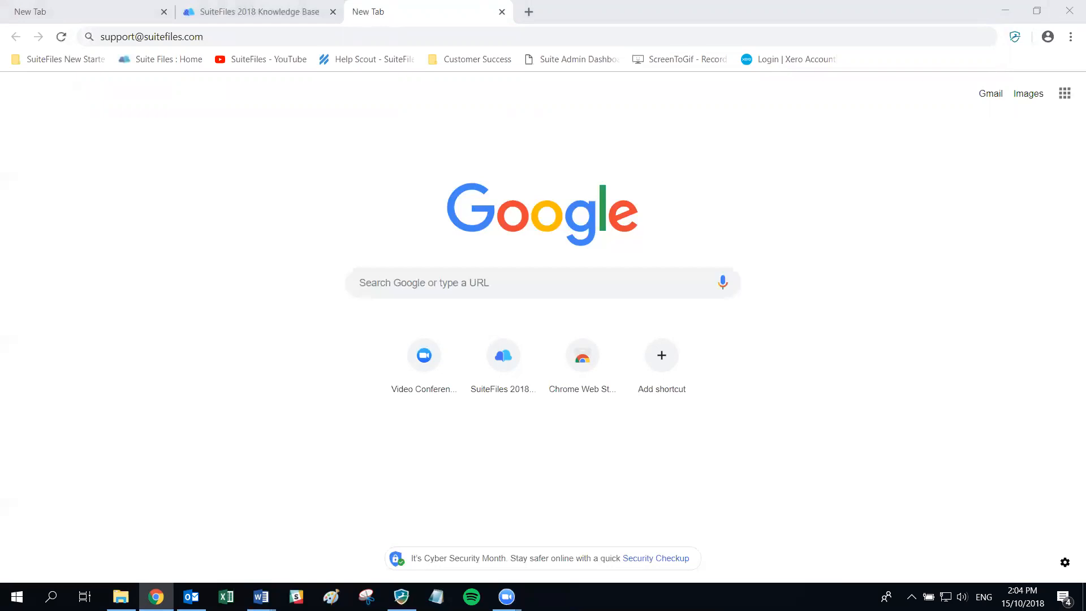
click(97, 10)
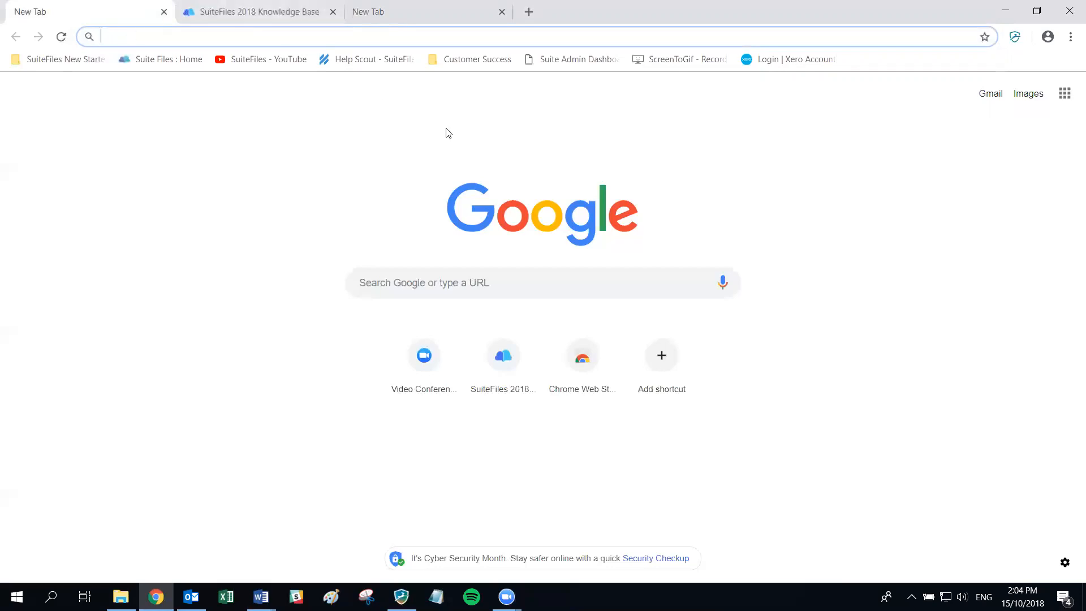
text(de,osu)
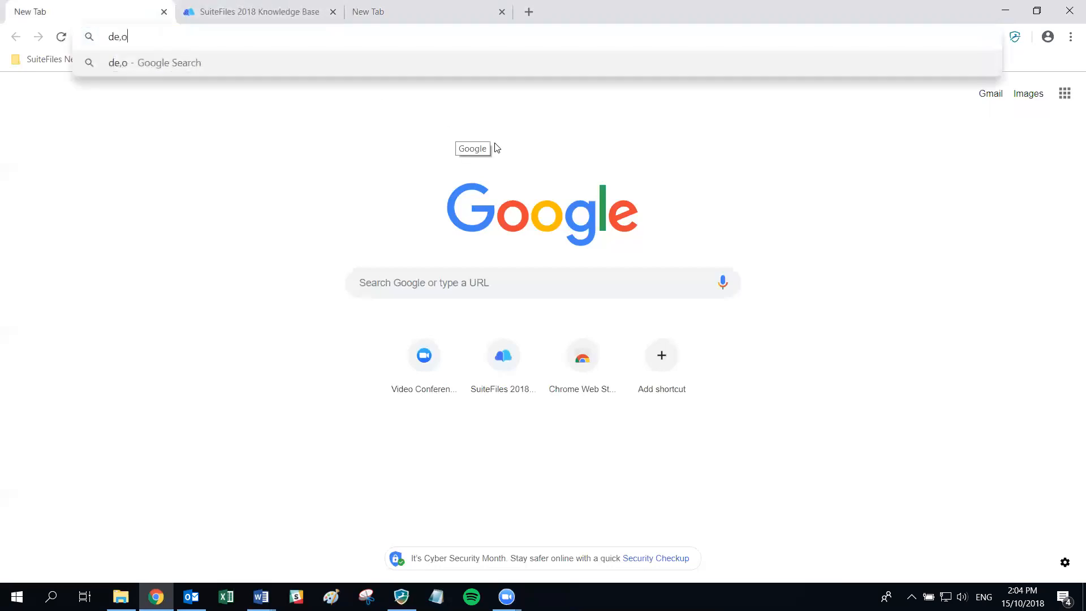
key(BackSpace)
key(BackSpace)
key(BackSpace)
key(BackSpace)
key(BackSpace)
key(BackSpace)
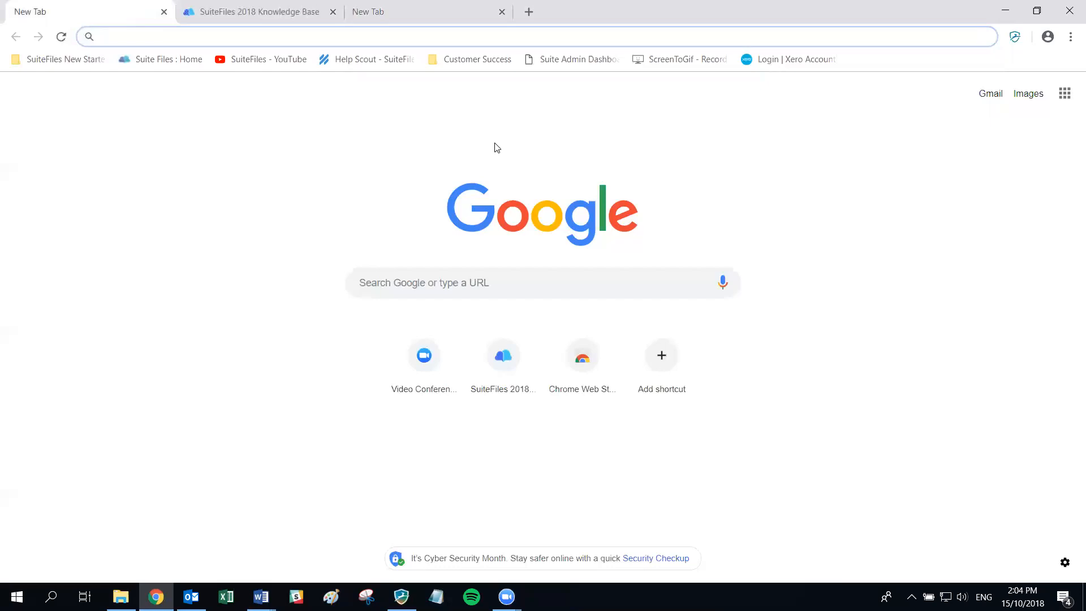
text(https:)
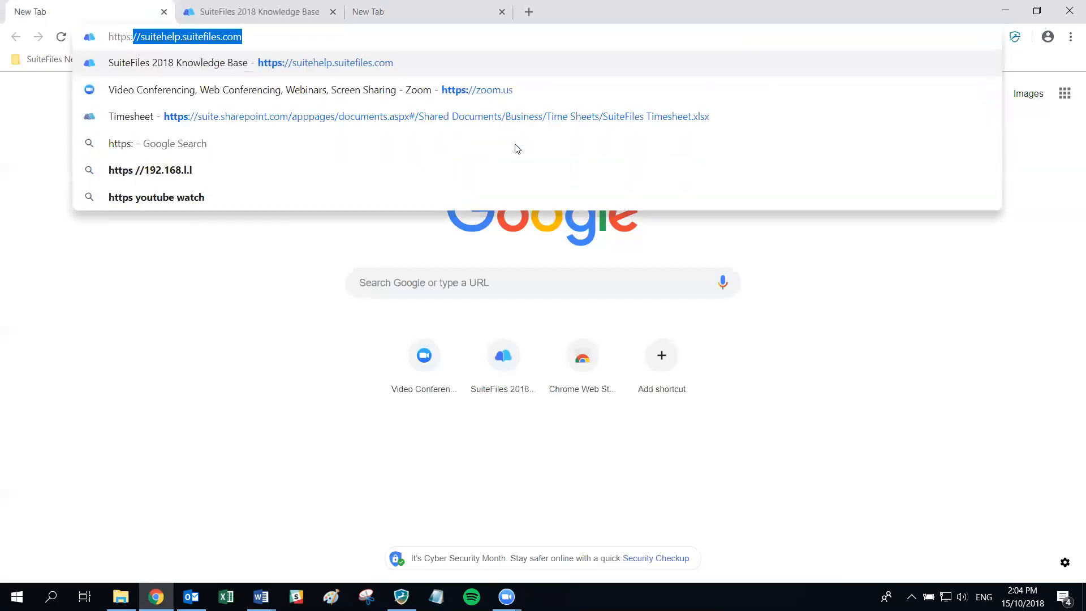
text(//)
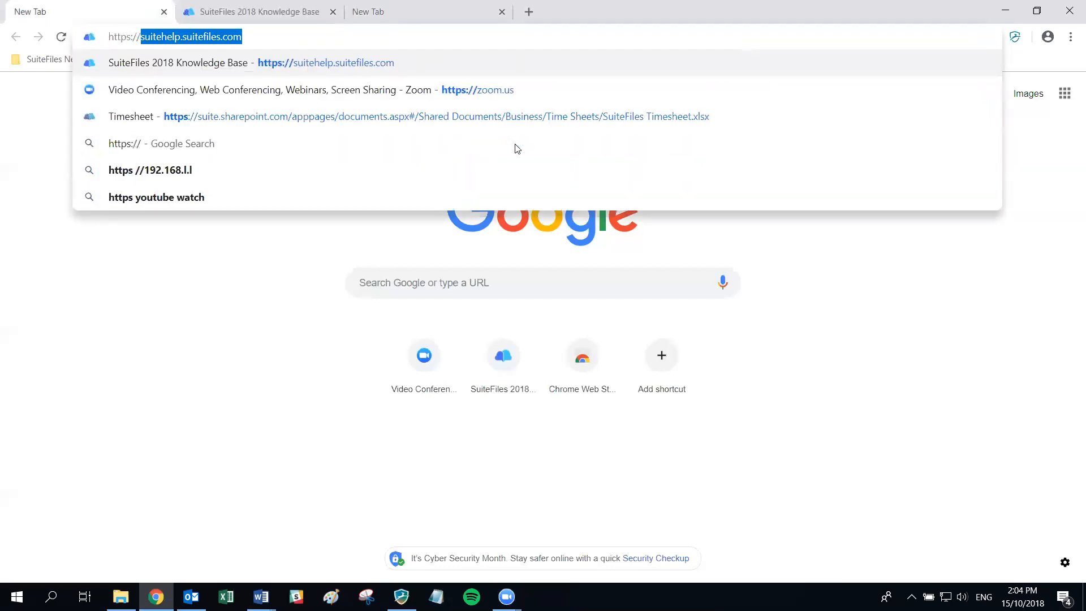
text(demosuite.share)
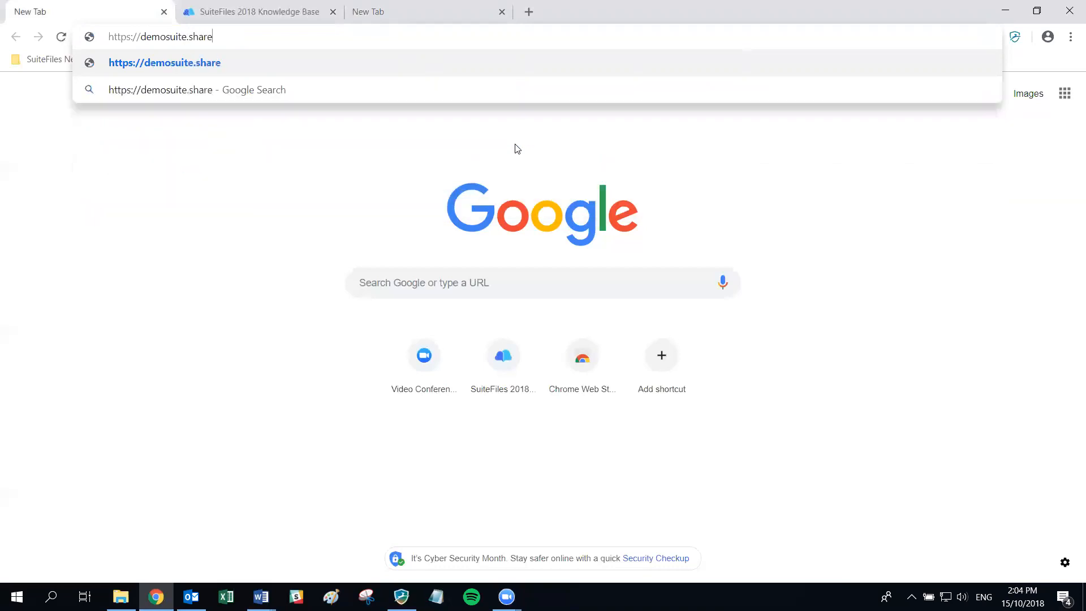
text(point.com)
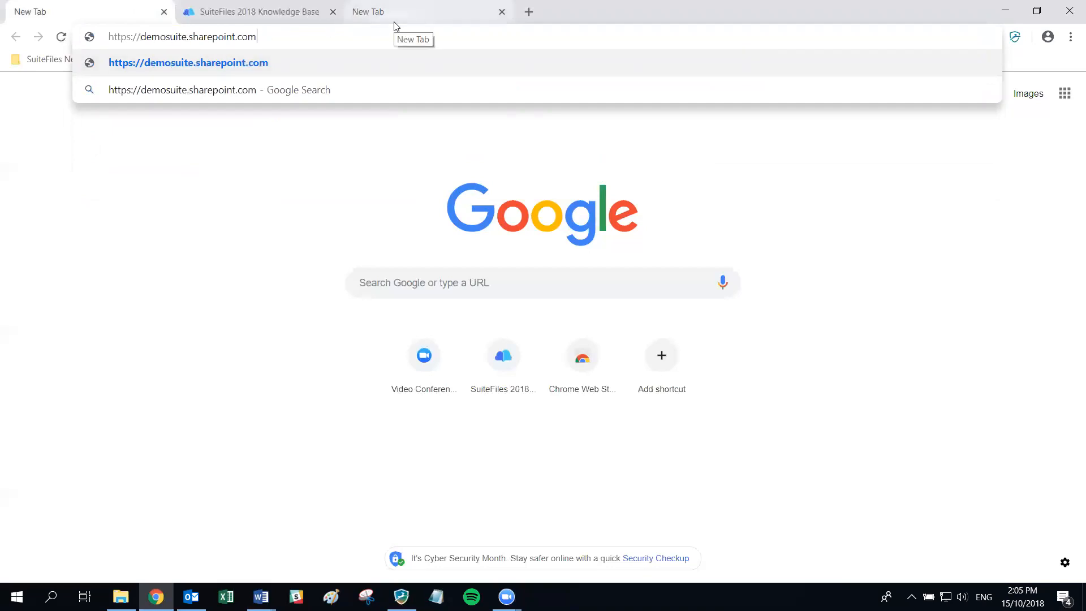
key(Return)
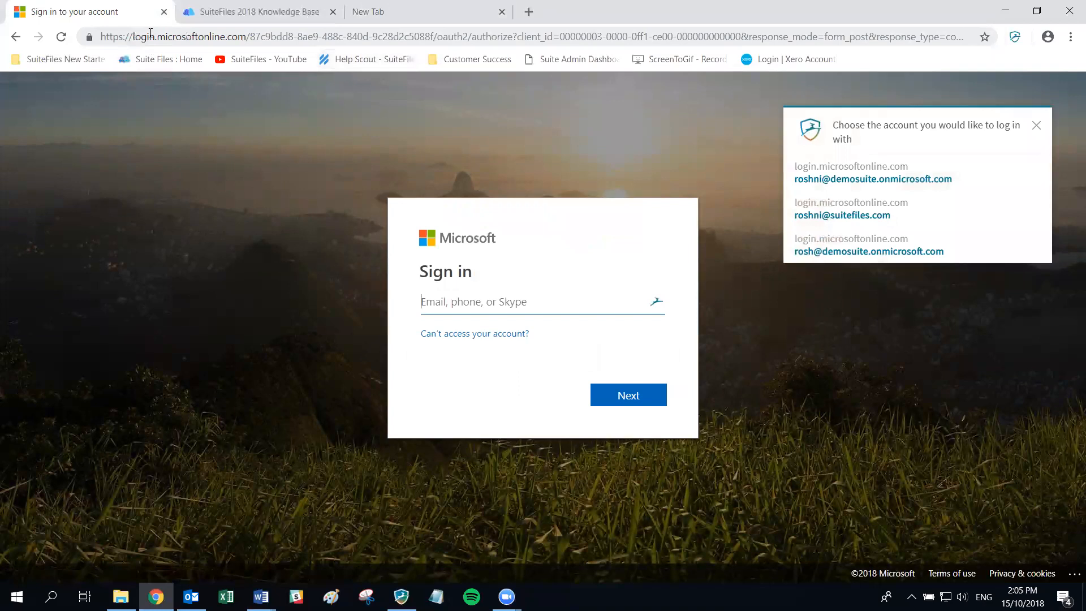
- Sign in with the demo account's e-mail and password, dismissing the saved-account popups
click(1036, 126)
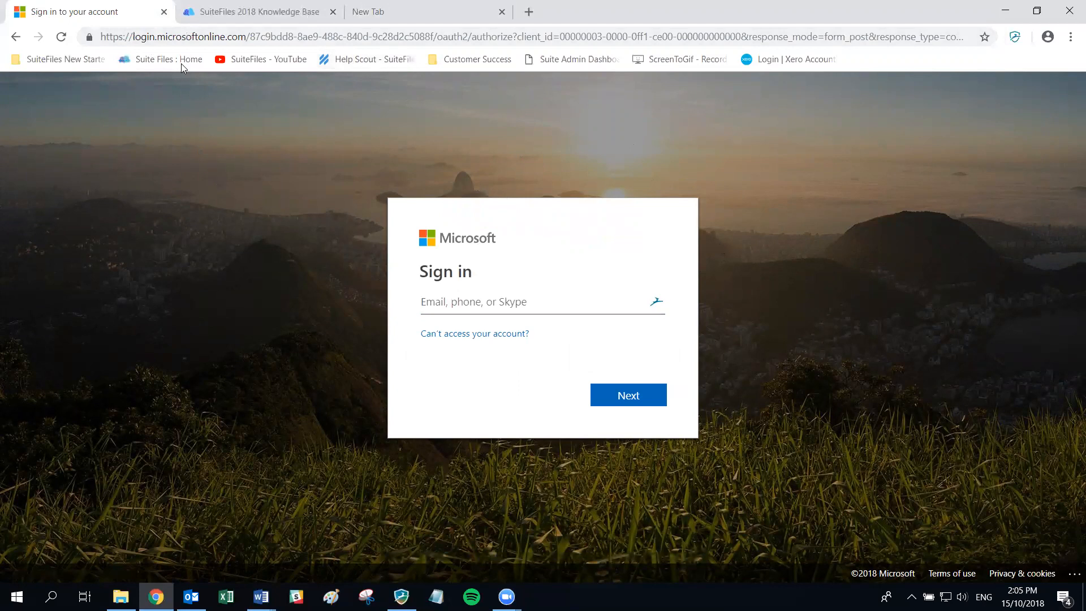
click(451, 303)
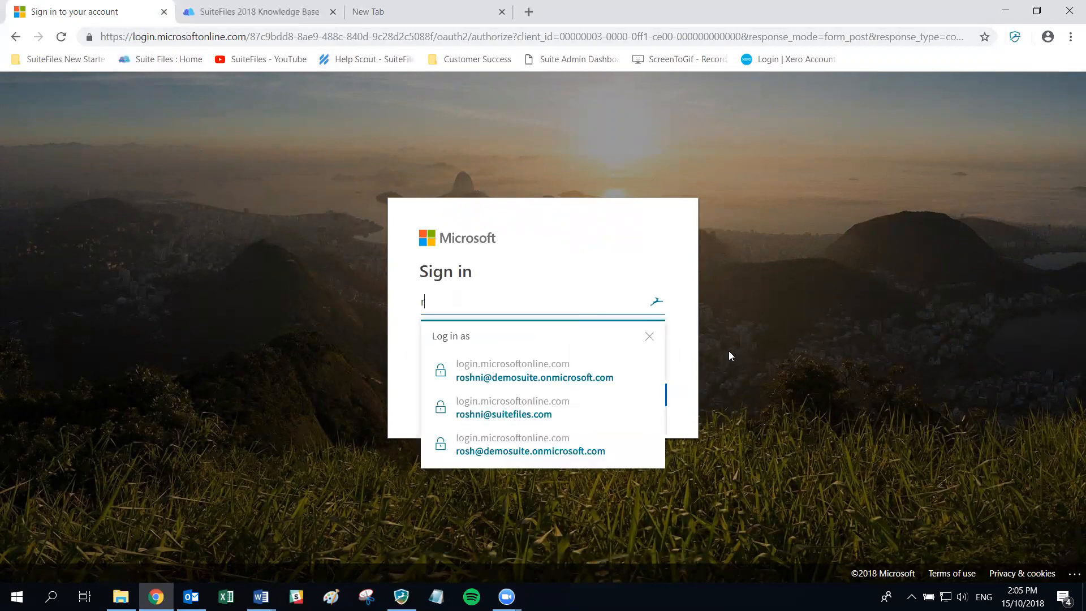
click(619, 403)
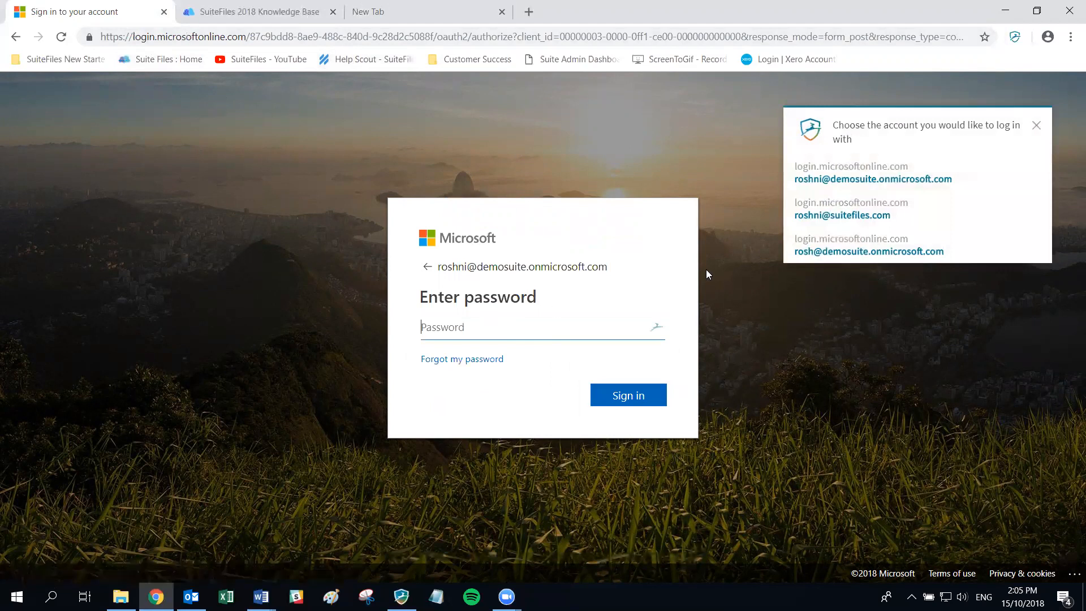
click(1036, 125)
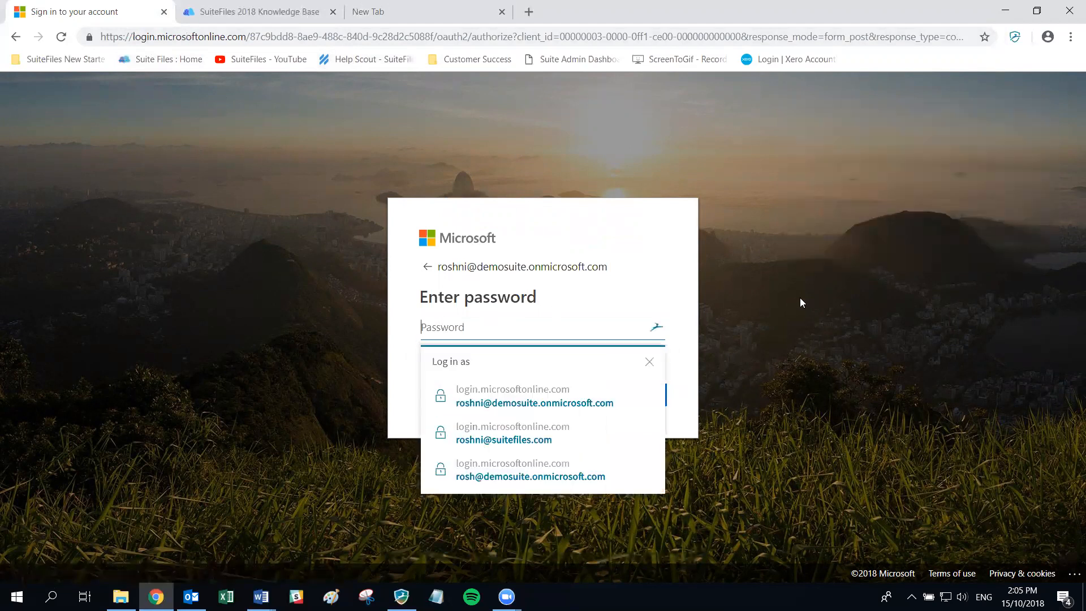
click(649, 362)
text(•••••)
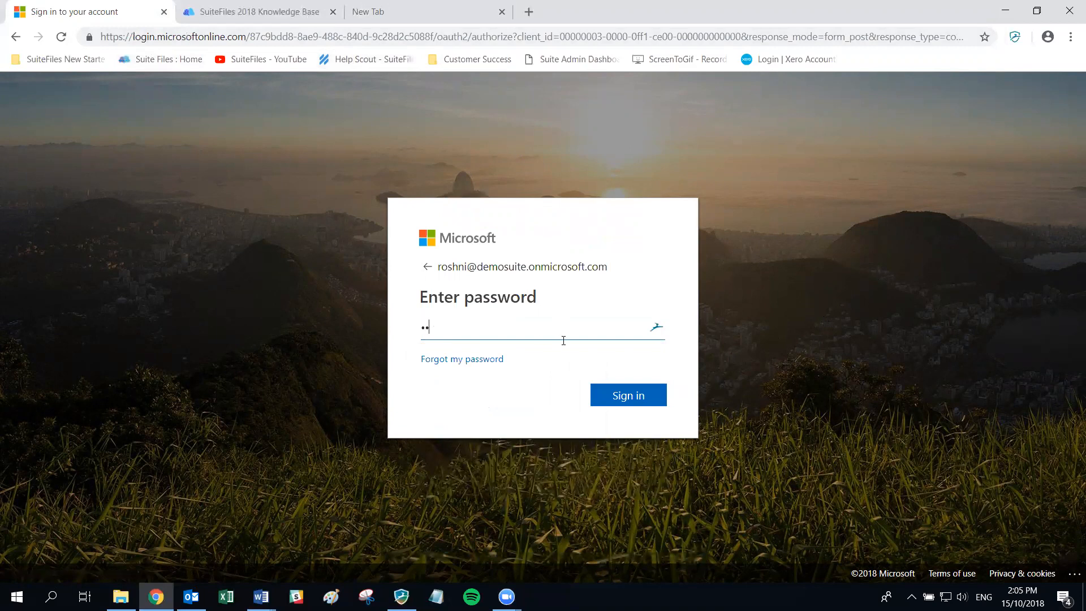
text(••••)
click(637, 399)
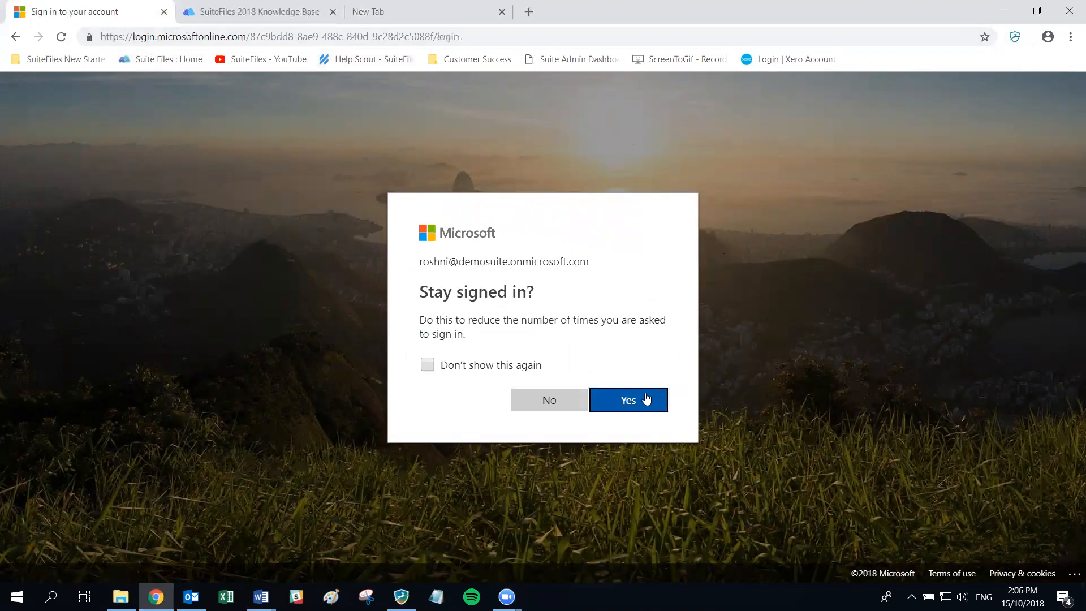
- Decline staying signed in, browse Clients > 3X Partners Ltd, then return to Home
click(541, 405)
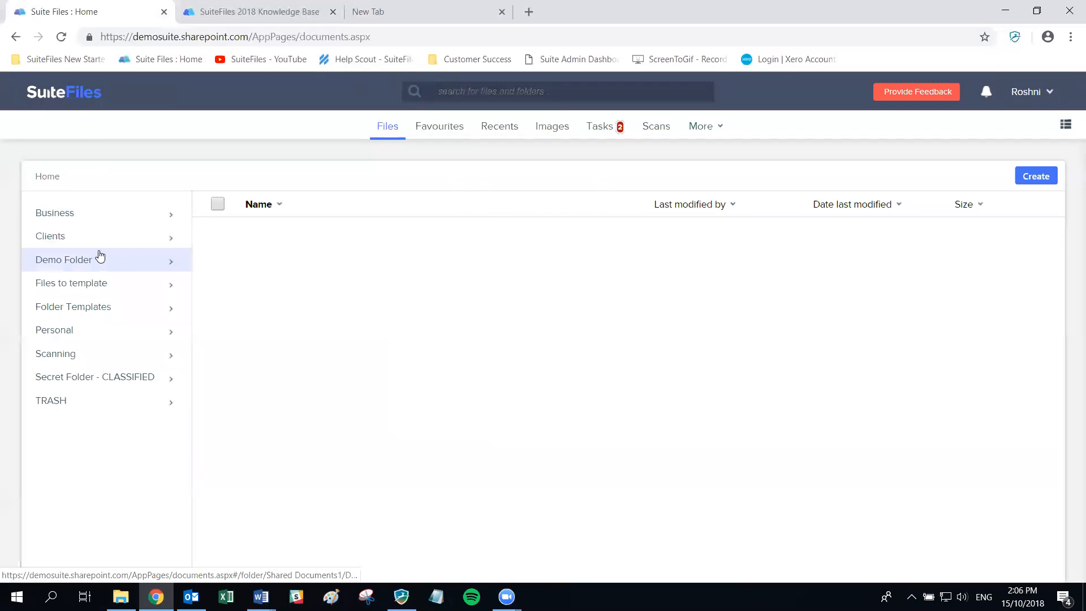
click(87, 235)
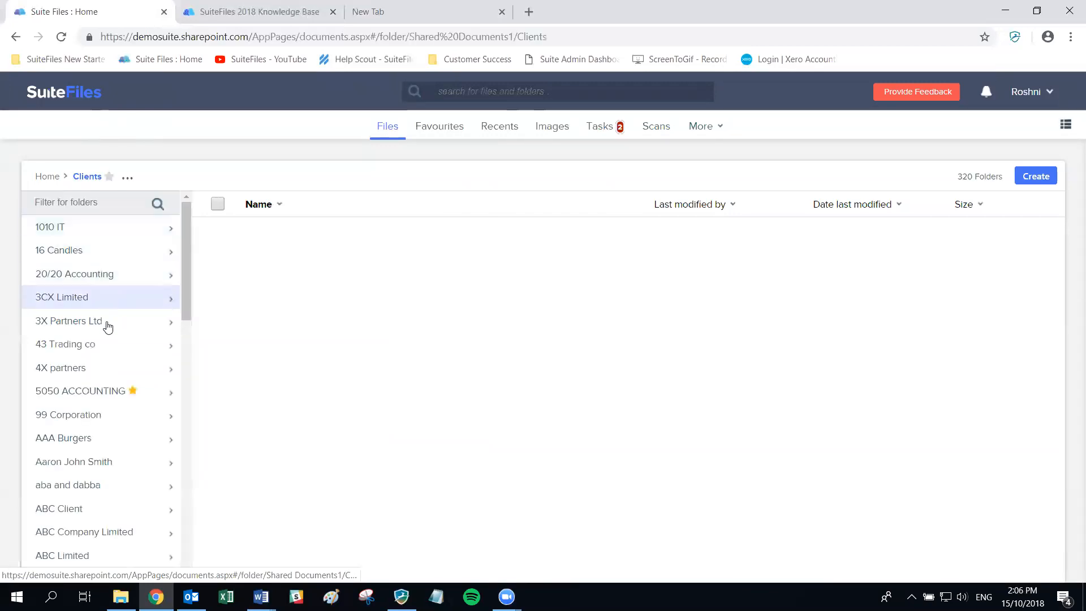
click(105, 322)
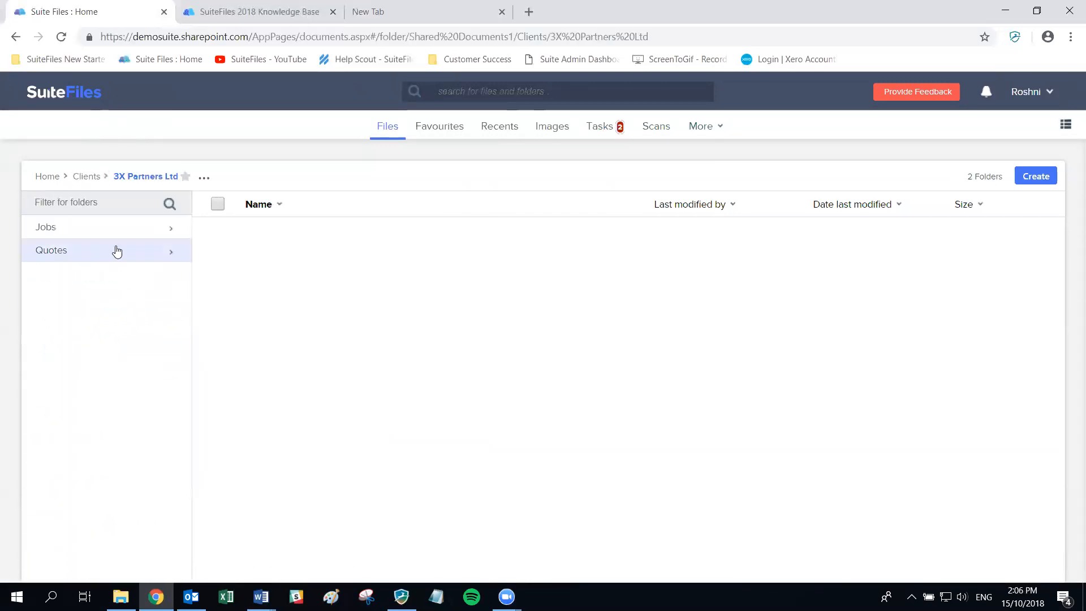
click(49, 98)
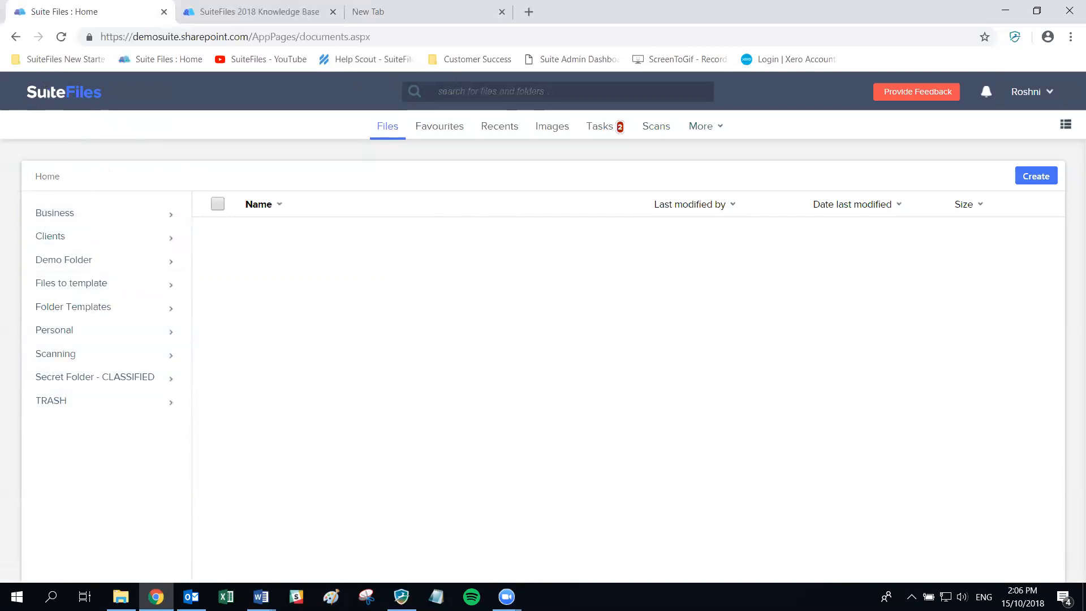
- Show the Favourites page listing the two starred Word documents
key(alt+Tab)
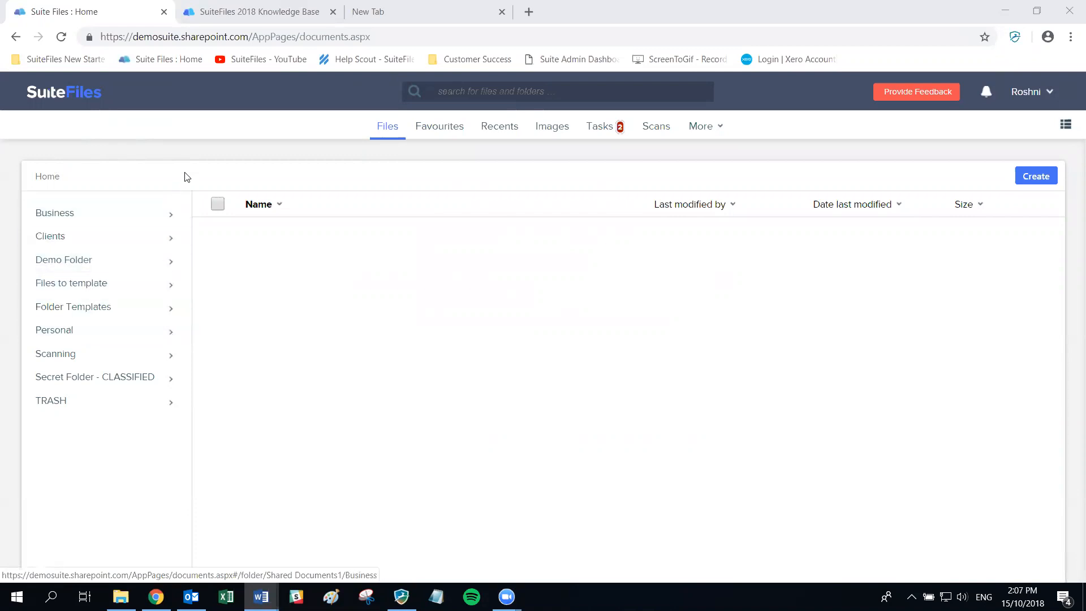
click(441, 129)
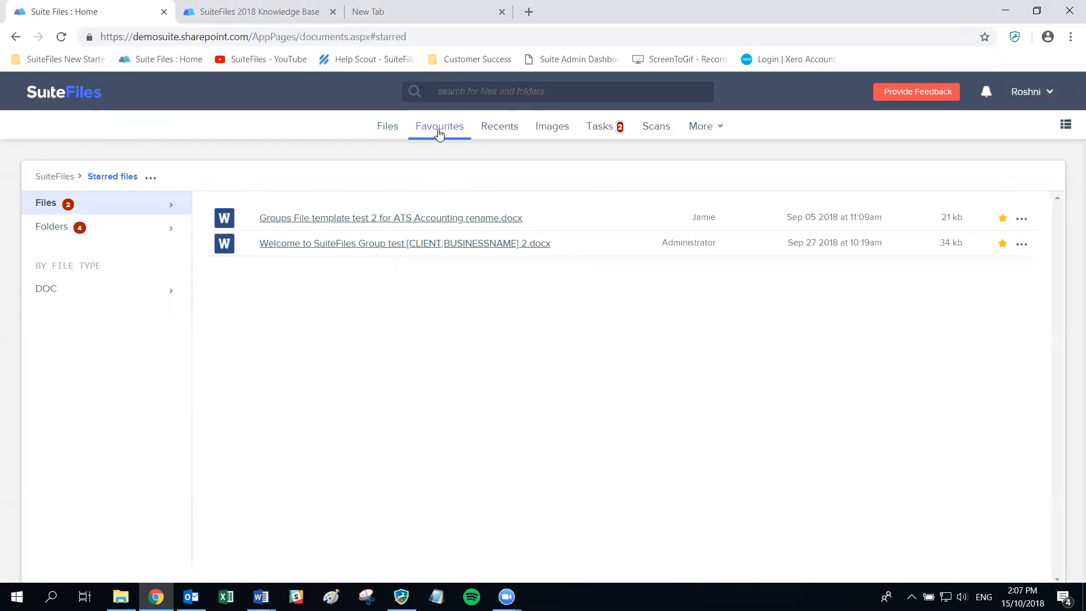
- Open Clients > 99 Corporation > 2018 and star the Year end letter 2019 document
click(377, 134)
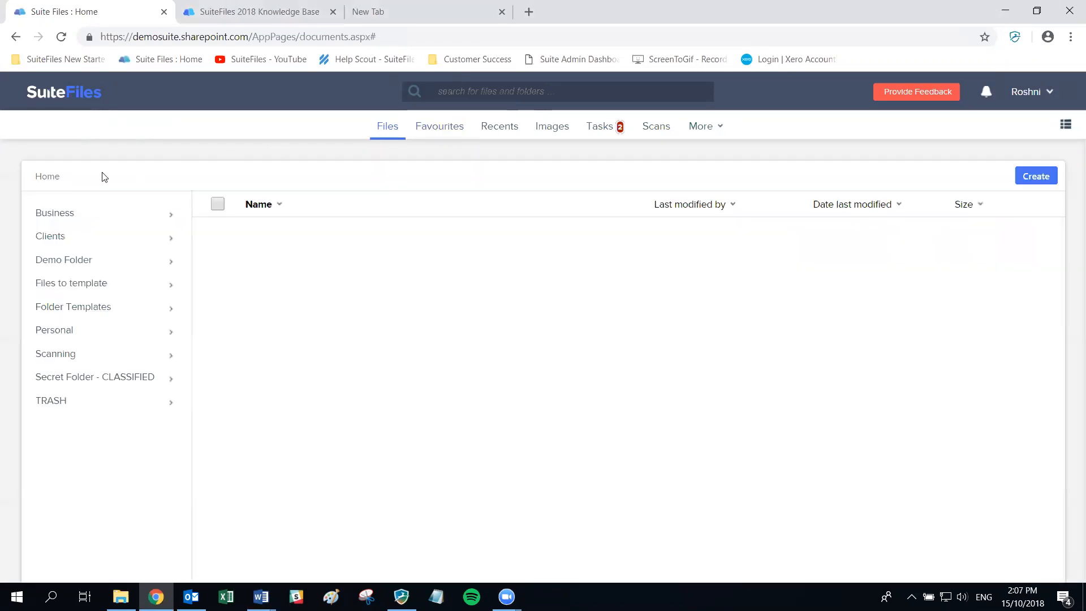
click(58, 238)
scroll(85, 385, down, 2)
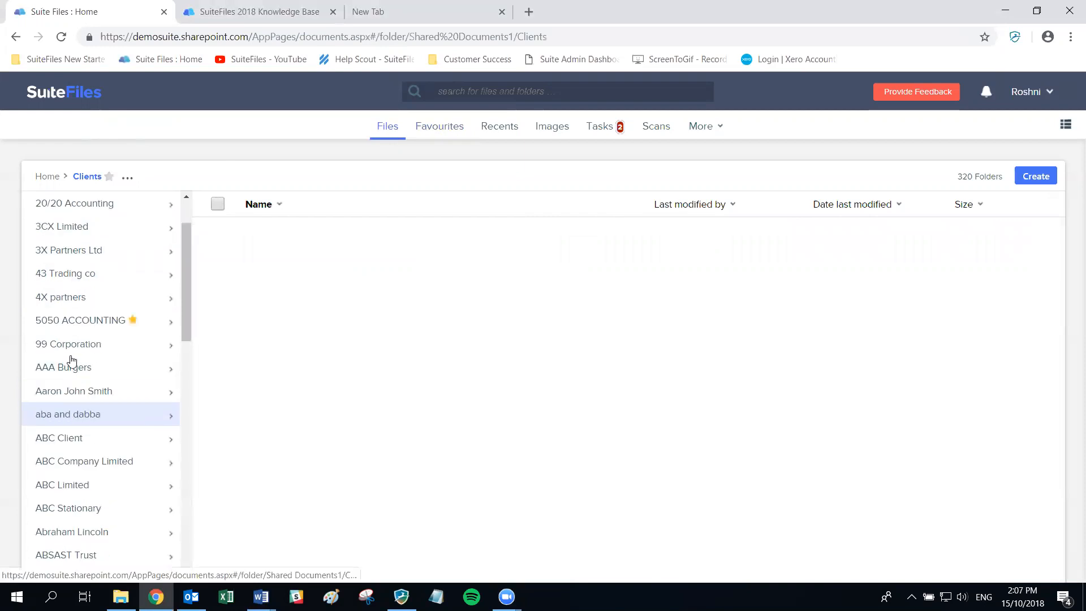
click(68, 346)
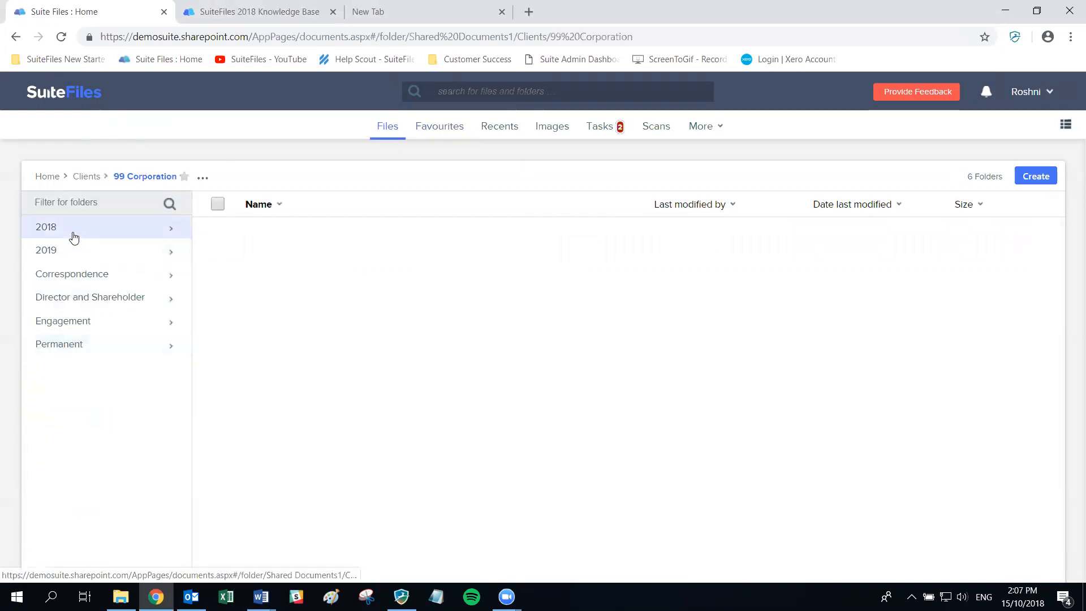
click(74, 238)
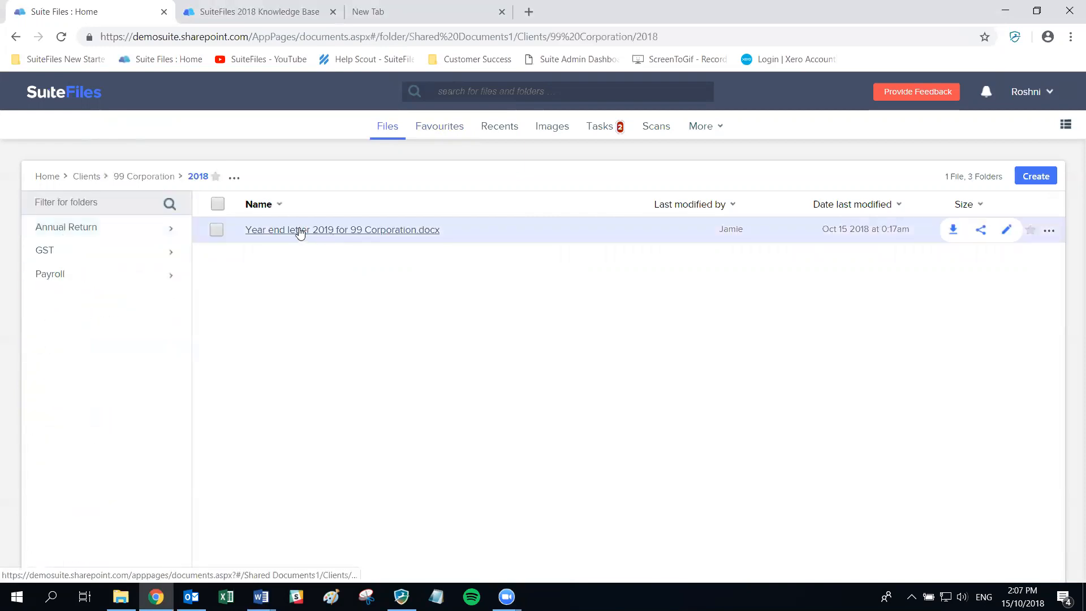
click(1031, 232)
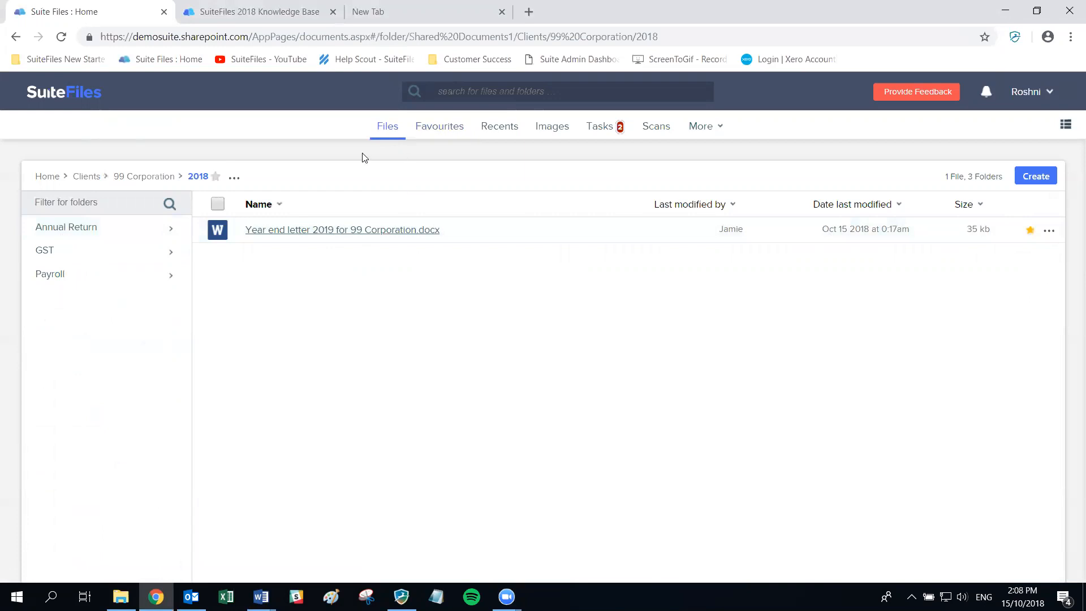
- Go back up through Clients and star the 99 Corporation folder
click(137, 180)
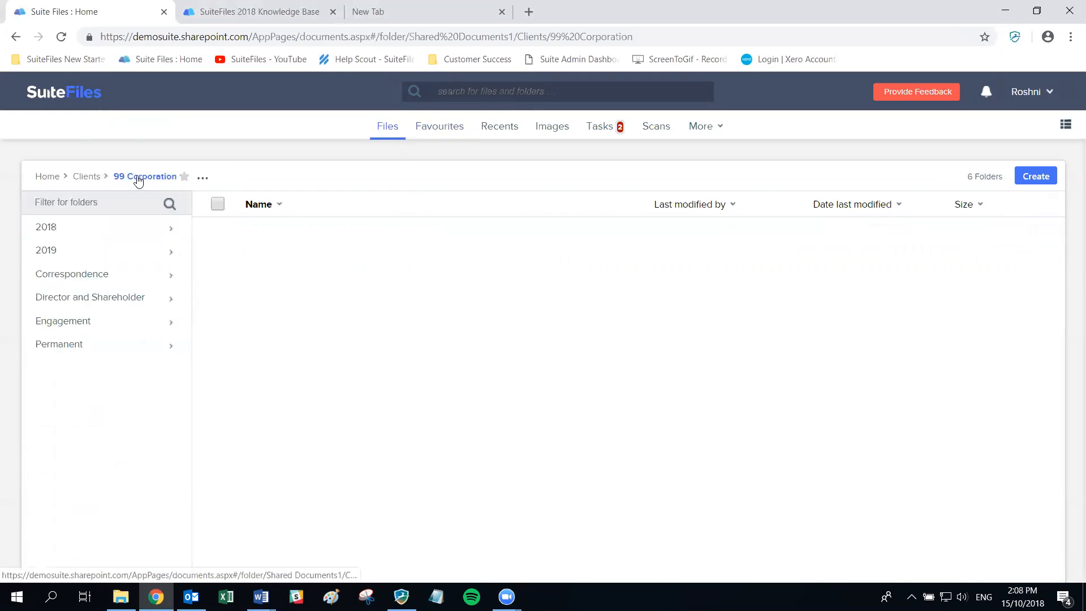
click(83, 181)
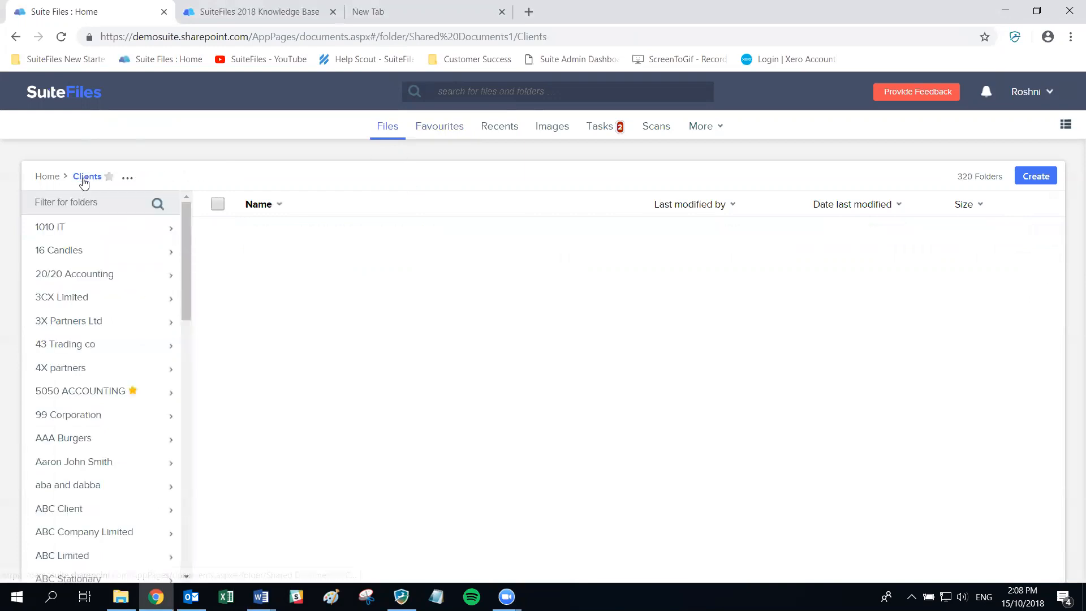
click(119, 420)
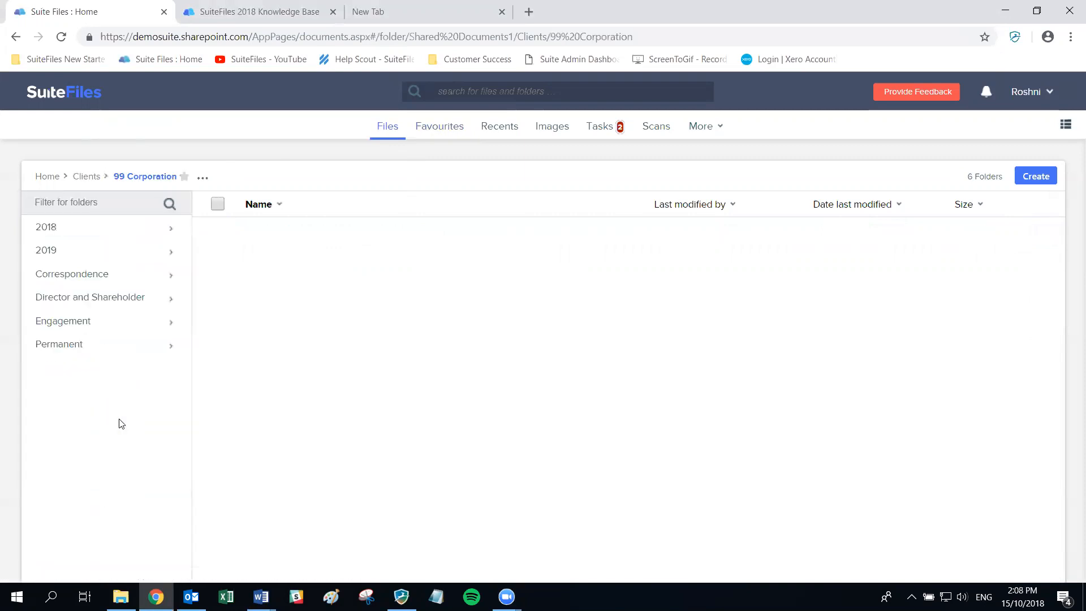
click(184, 177)
- In Favourites > Folders, unstar the J000324 - job1 folder
click(438, 130)
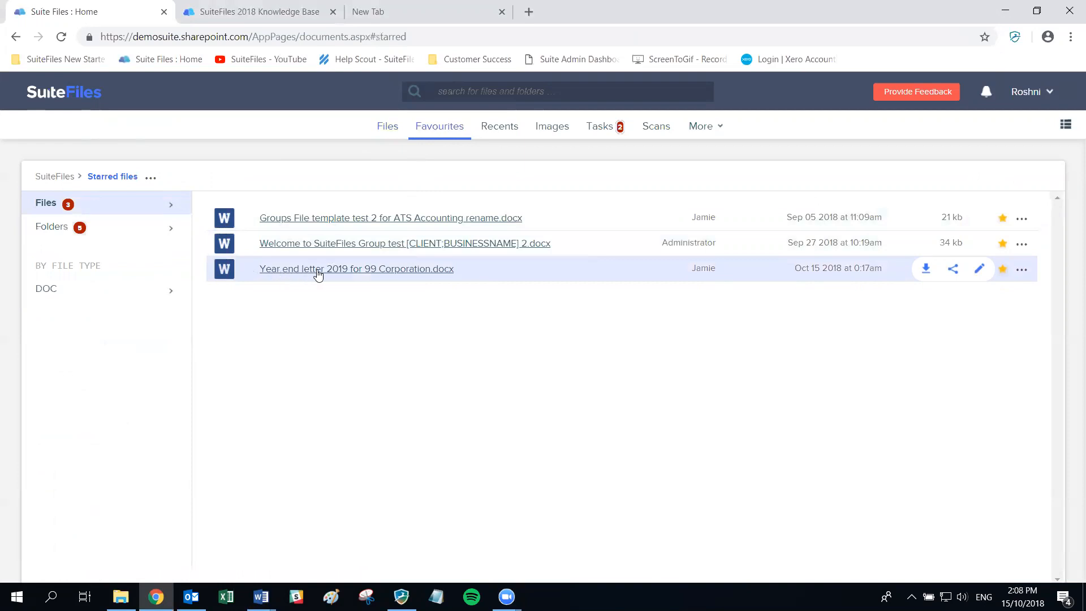
click(74, 233)
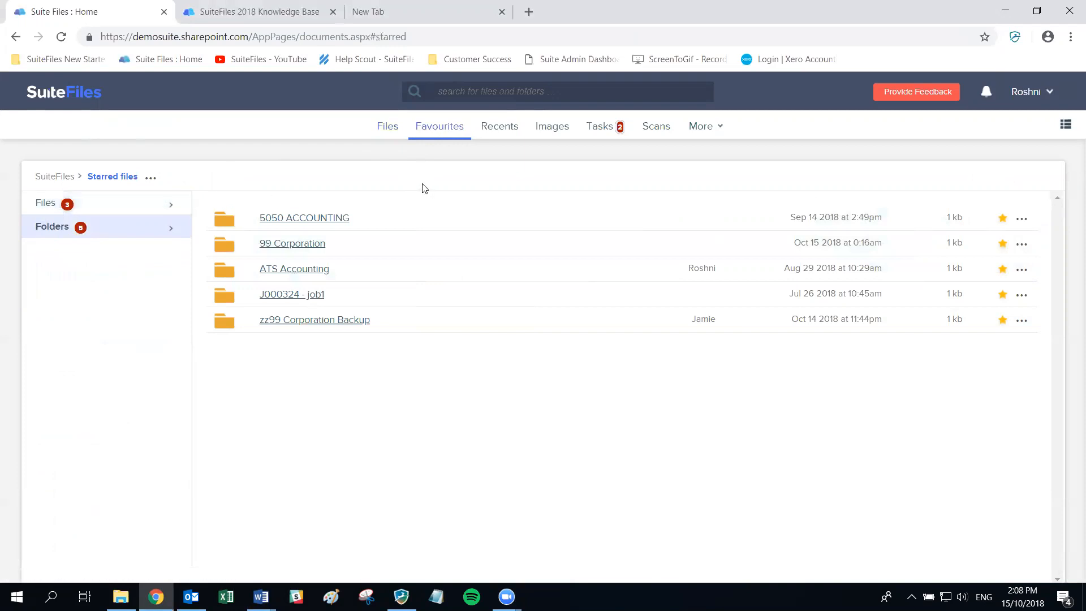
key(alt+Tab)
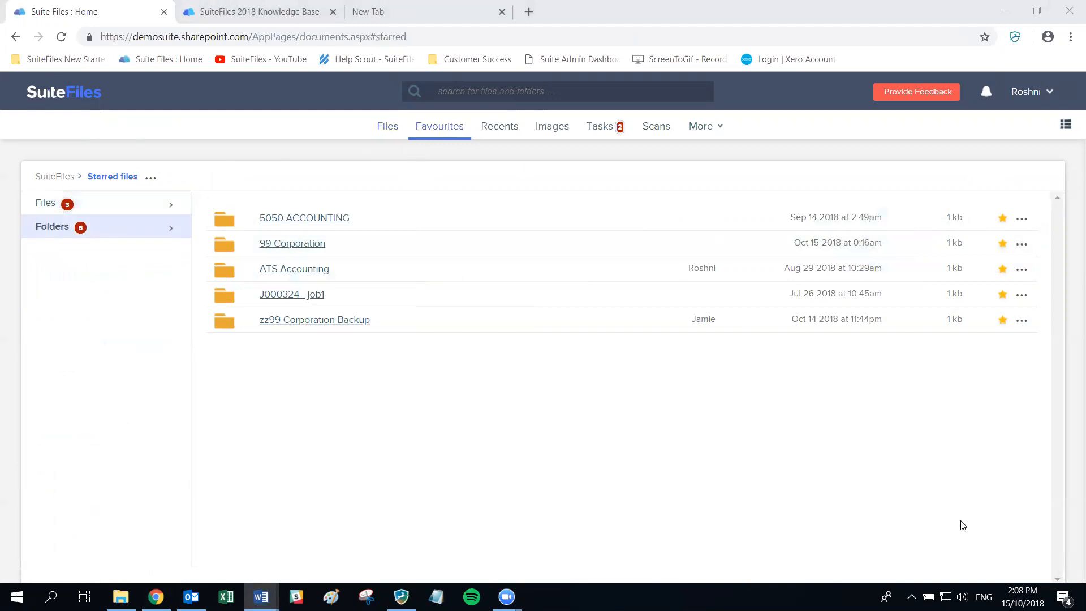
click(1003, 296)
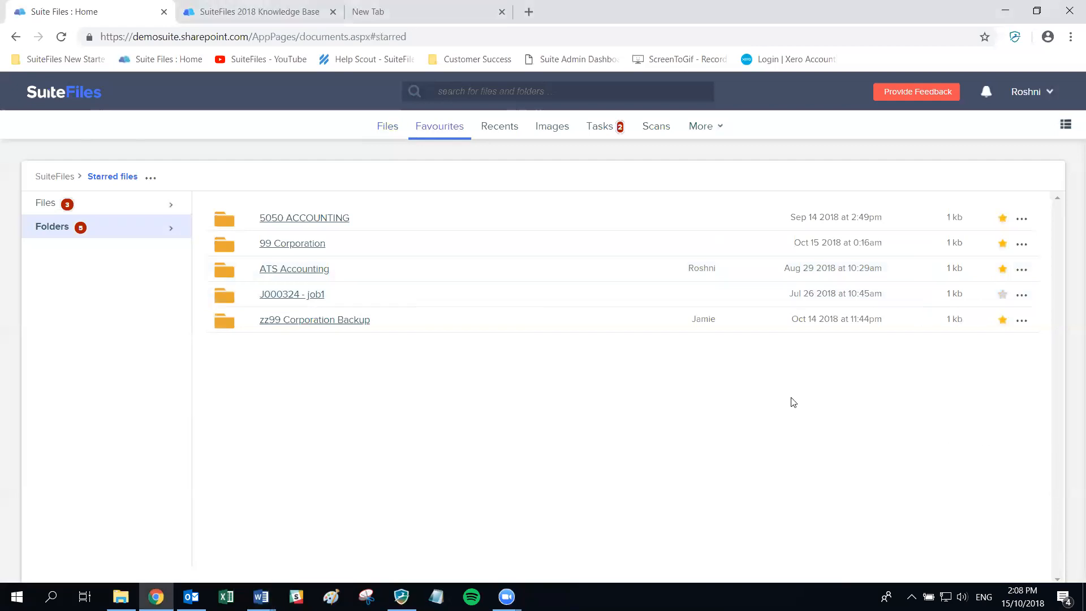
- Recheck Favourites > Folders to confirm four starred folders remain, then go to Recents
click(382, 134)
click(426, 133)
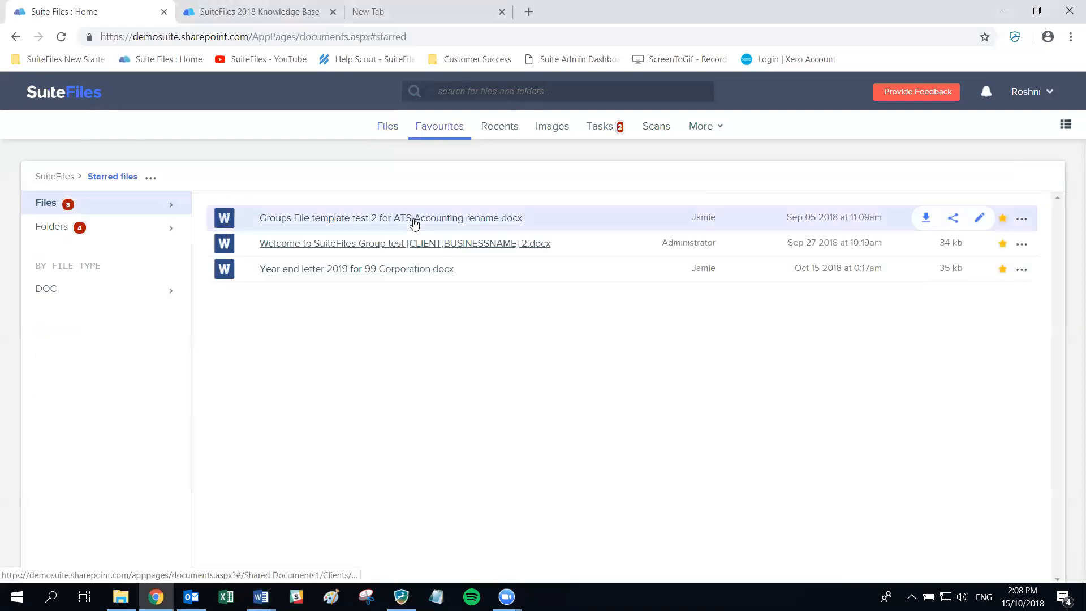
click(103, 233)
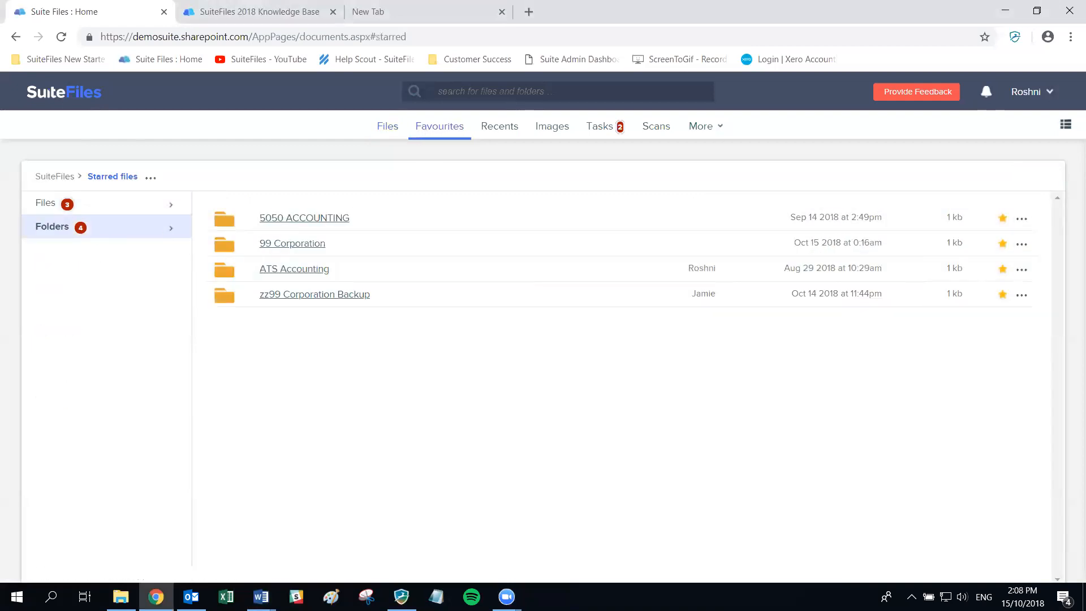
click(483, 131)
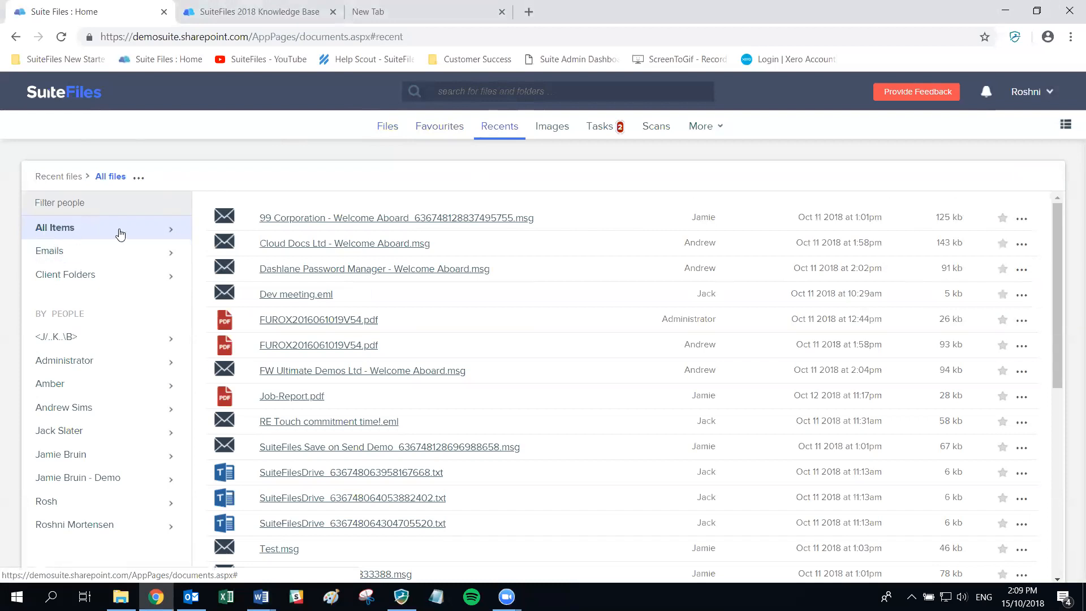
- Filter Recents to Emails, then Client Folders, then to two individual colleagues under By People
click(55, 256)
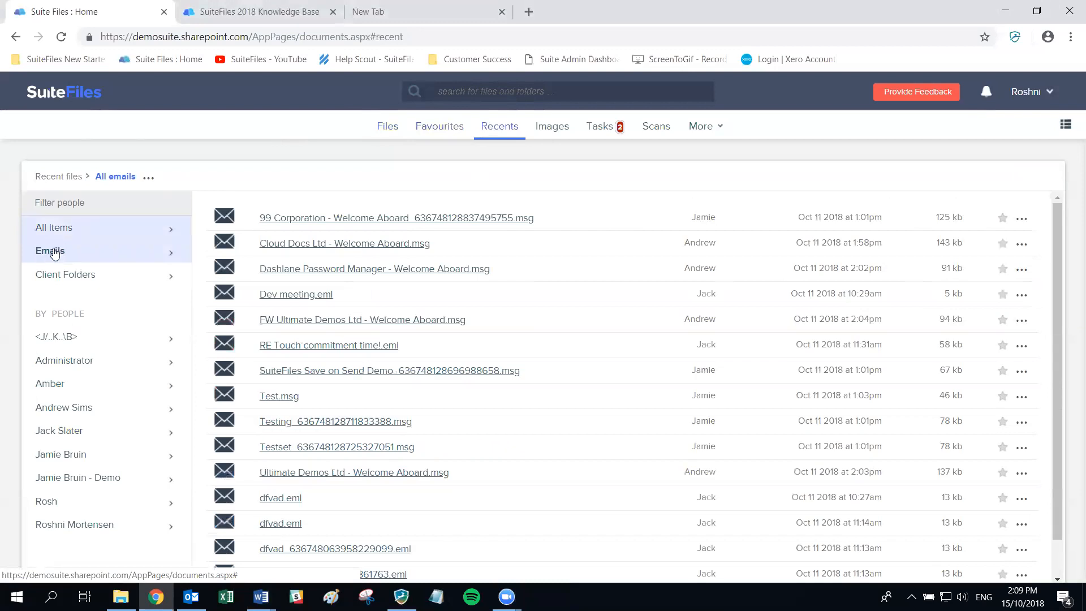
click(59, 284)
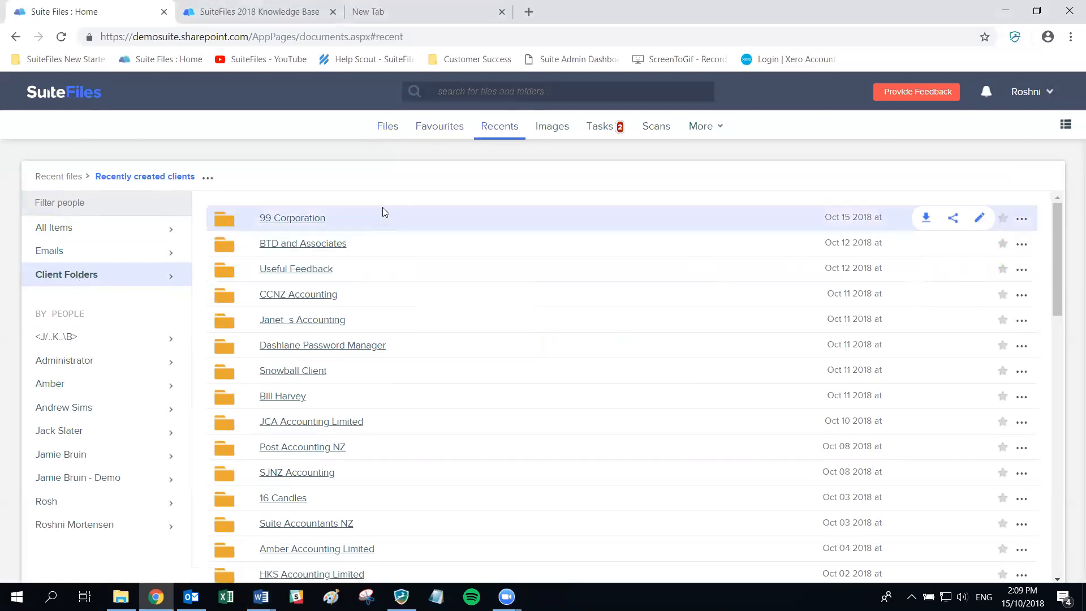
scroll(394, 283, down, 8)
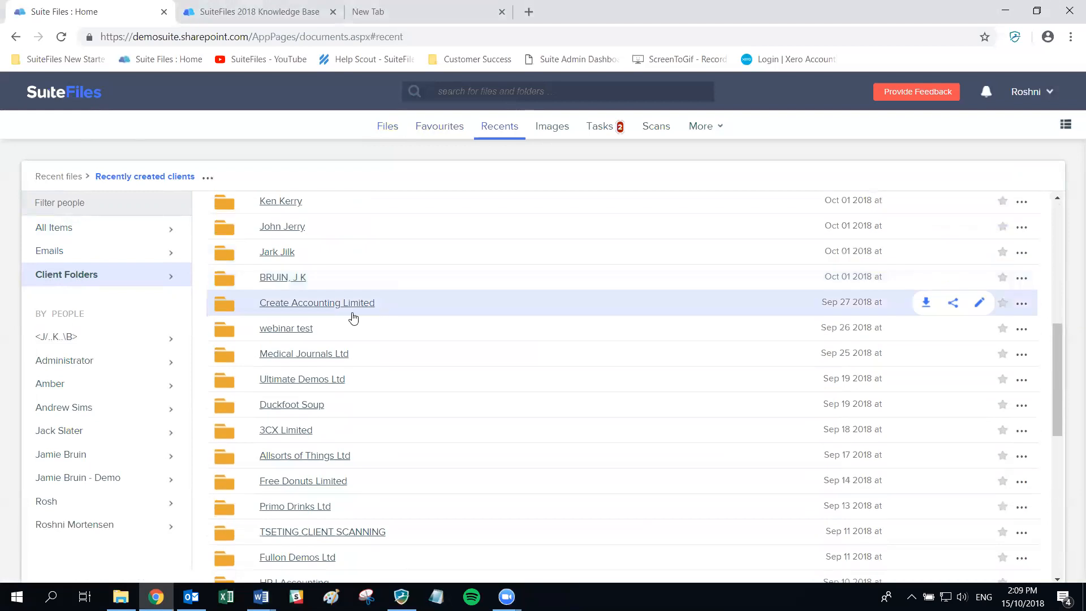
click(59, 387)
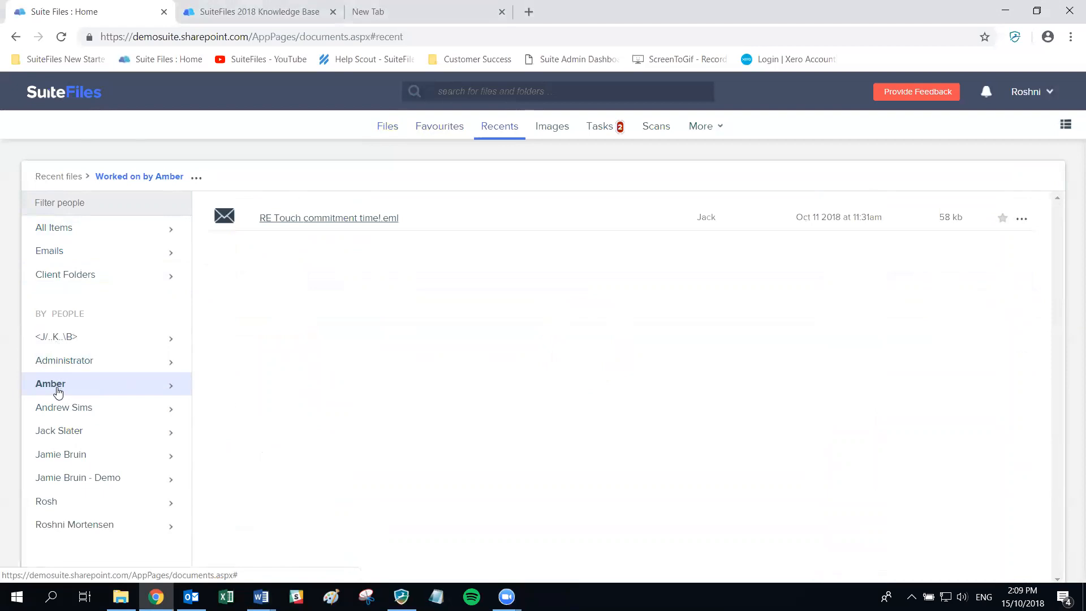
click(84, 439)
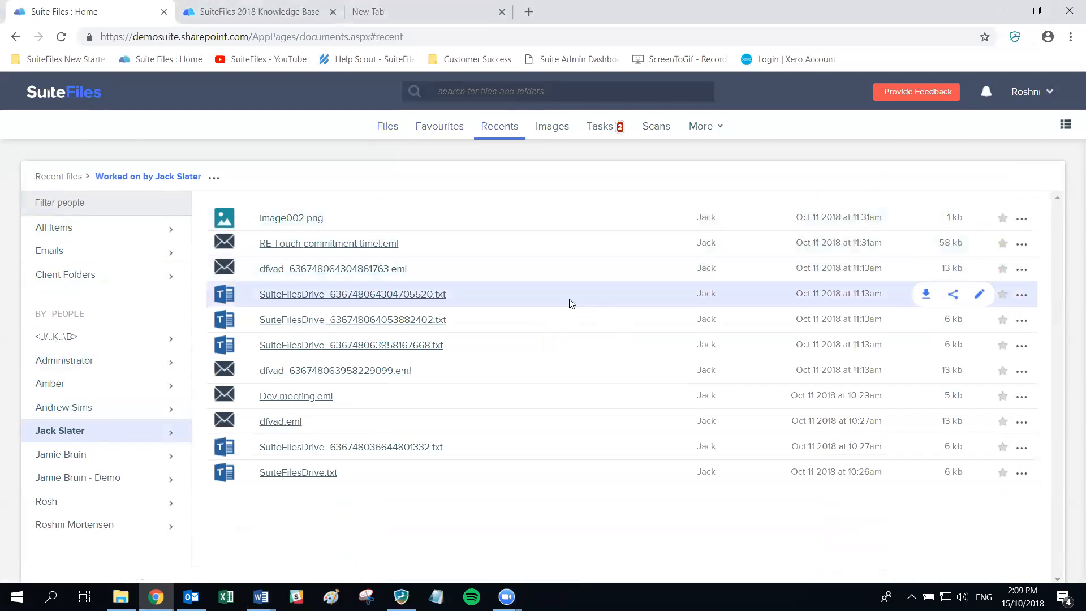
- Run the Logo and Screenshot image searches, then bring up the Tasks list with the TRASH task
click(554, 128)
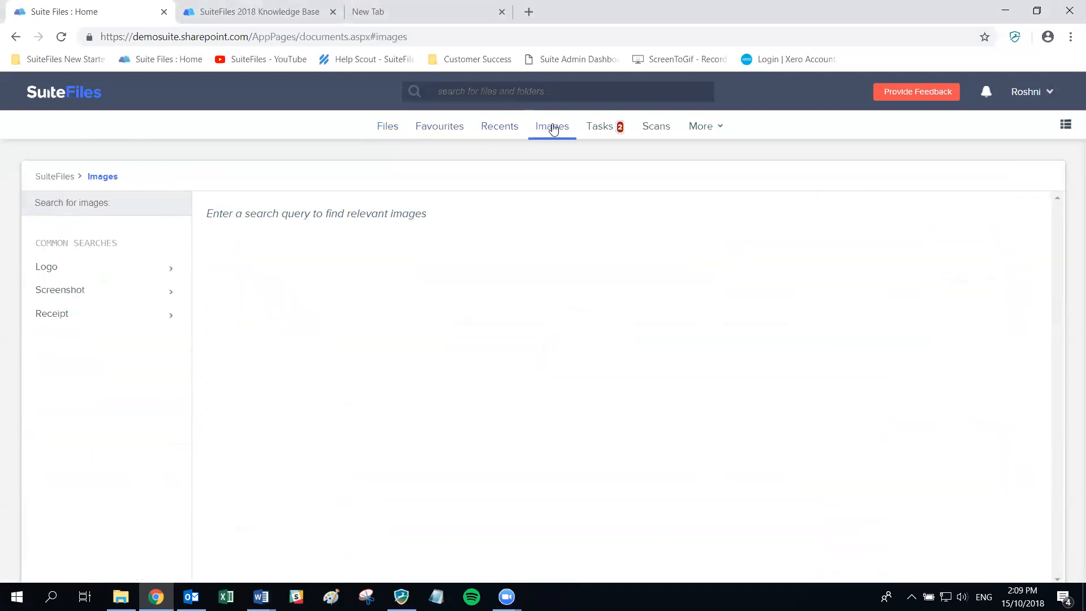
click(67, 272)
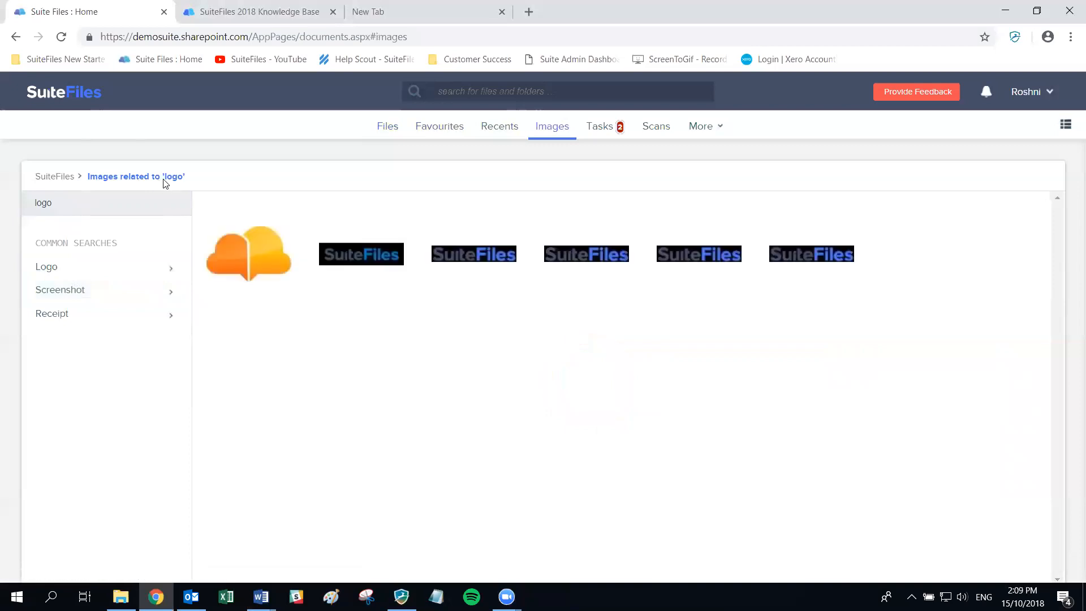
click(50, 292)
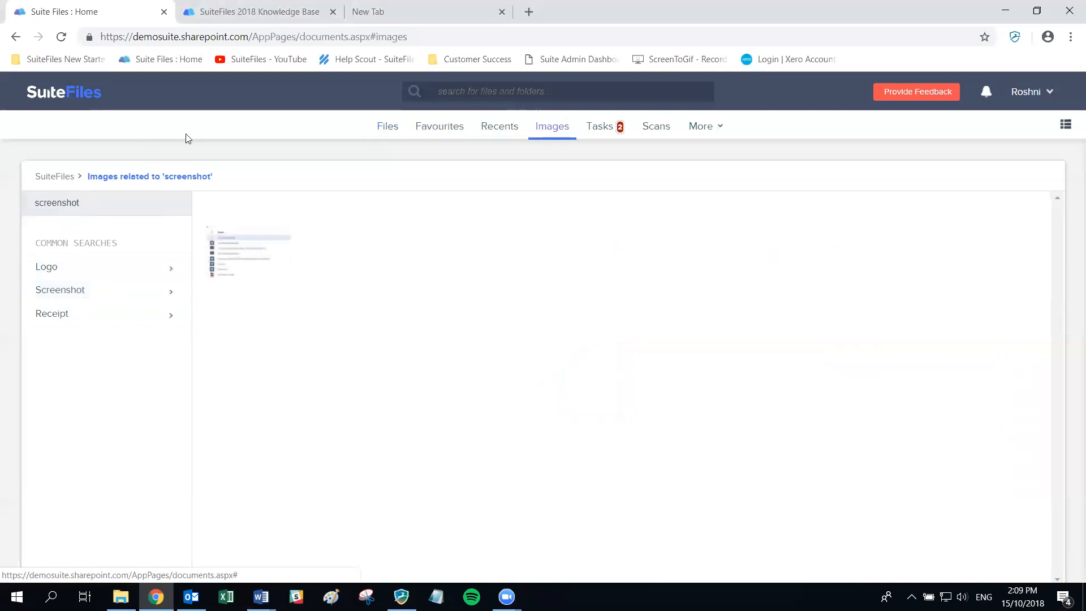
click(609, 133)
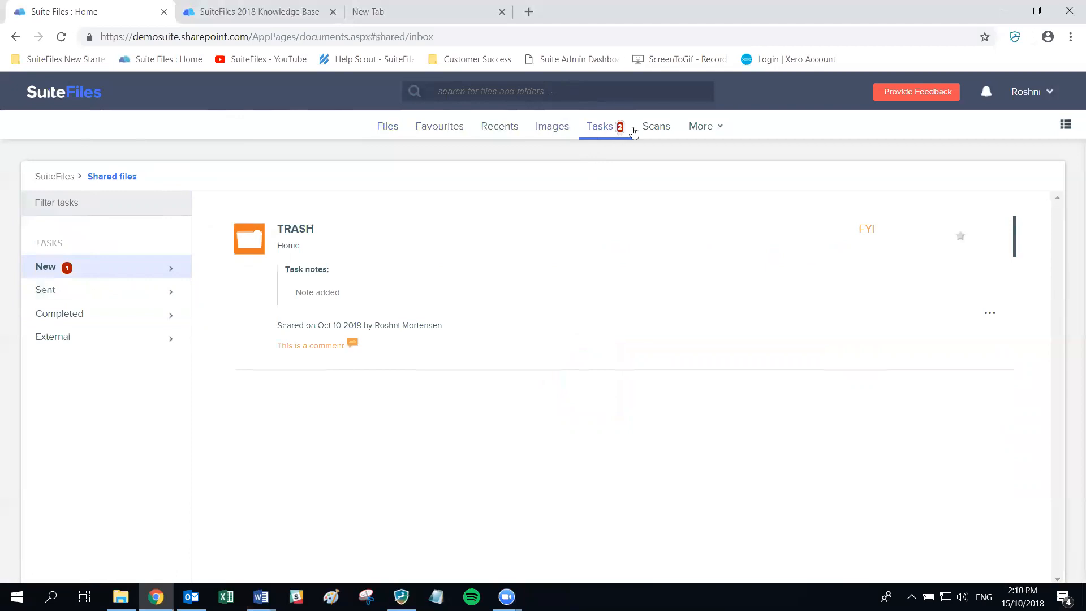
click(652, 128)
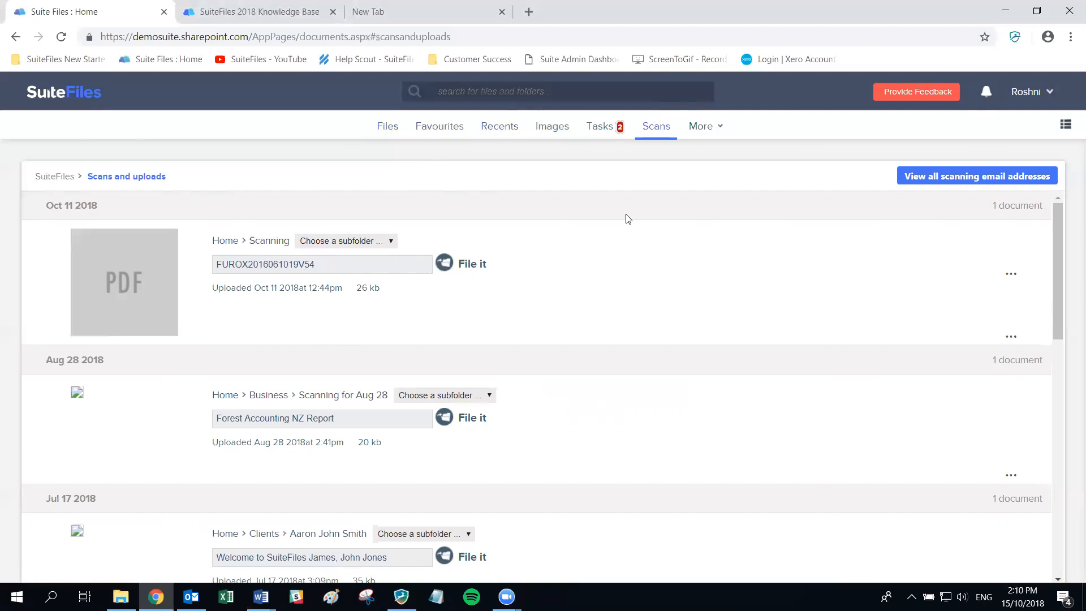
- Open the More menu to show the admin options
click(716, 132)
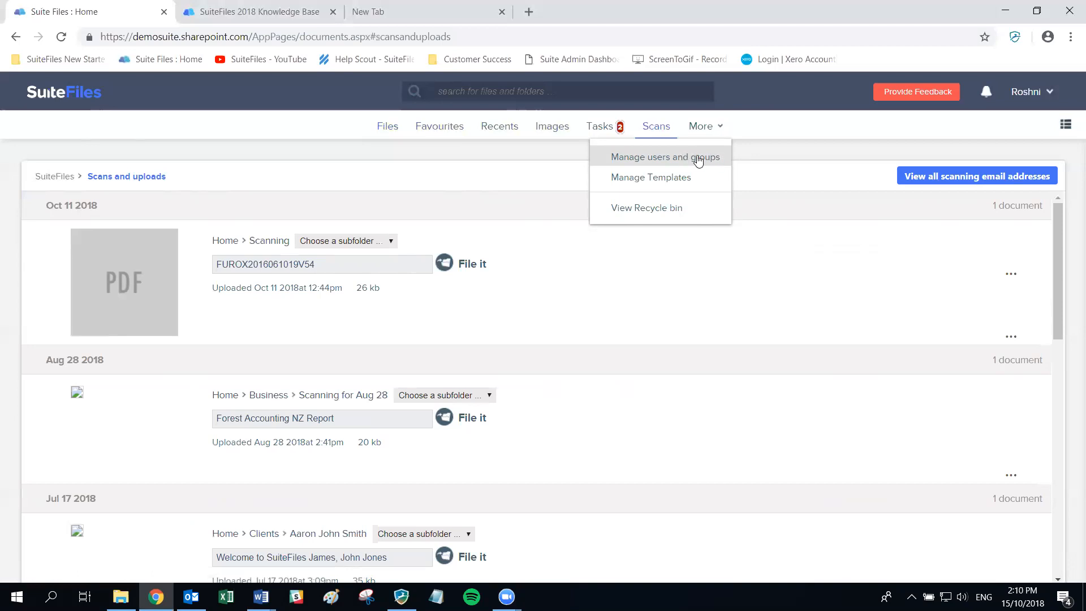
- Open the Template browser through More > Manage Templates, then bring the More menu back up
click(656, 179)
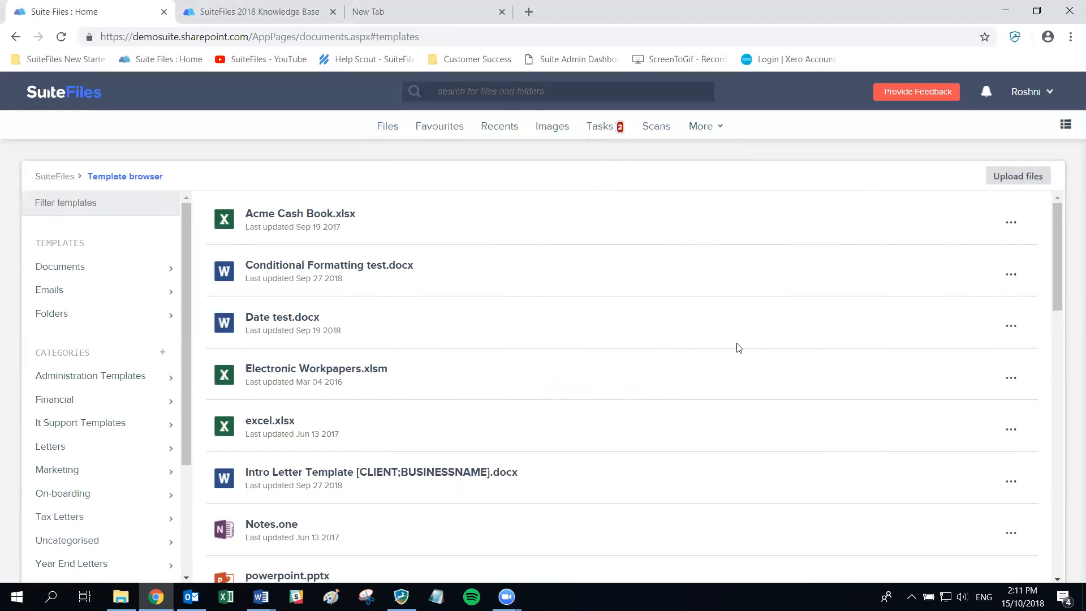
click(715, 124)
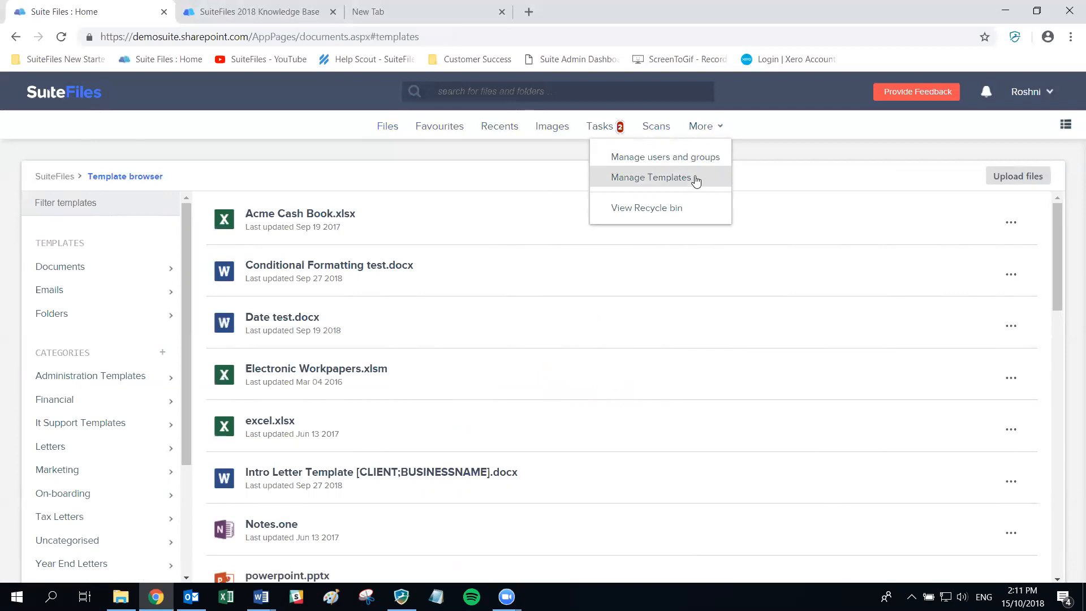
click(714, 126)
click(713, 127)
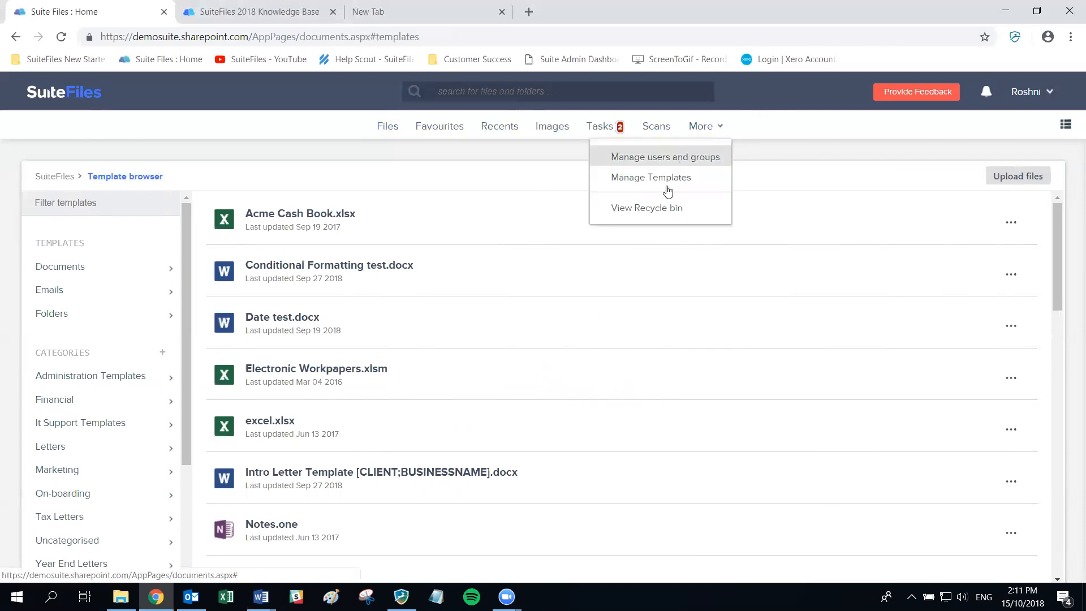
- From More > View Recycle bin, restore 'Year end letter 2019 for 16 Candles.docx' and scroll the list
click(643, 215)
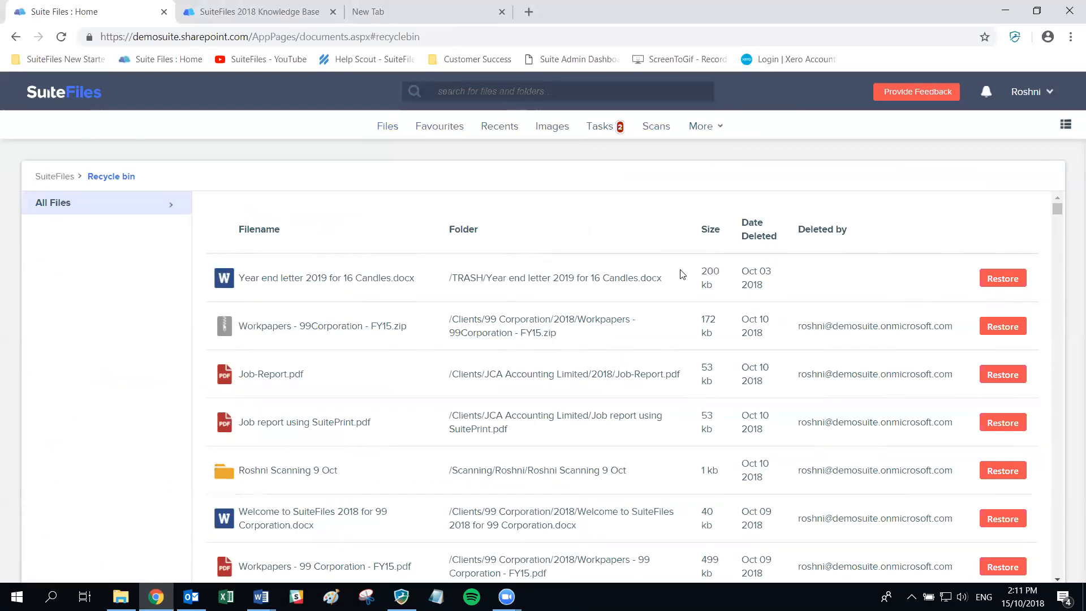
click(1000, 279)
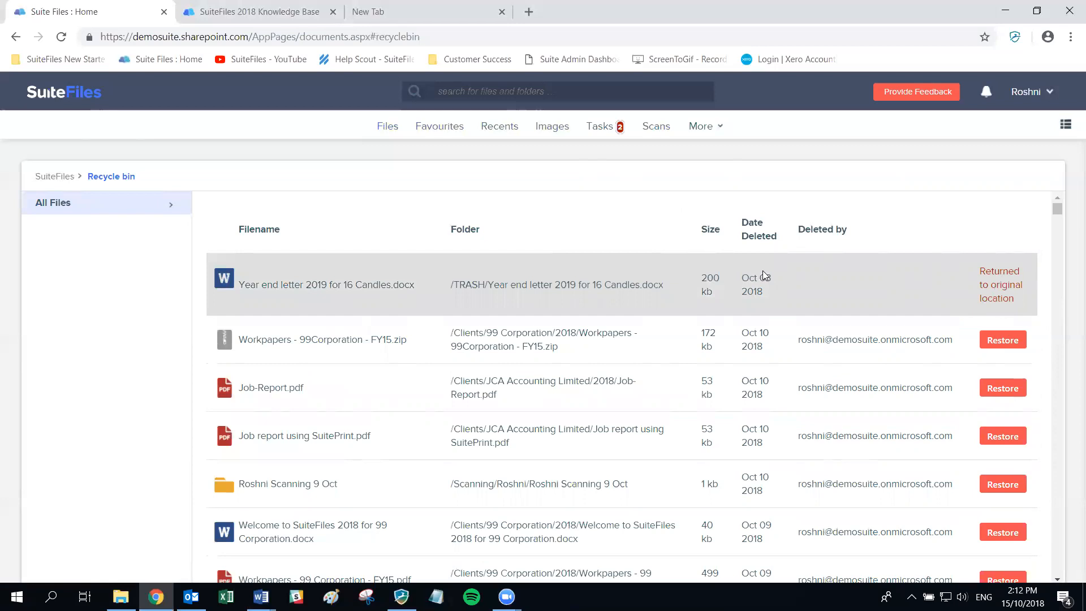
scroll(701, 277, down, 4)
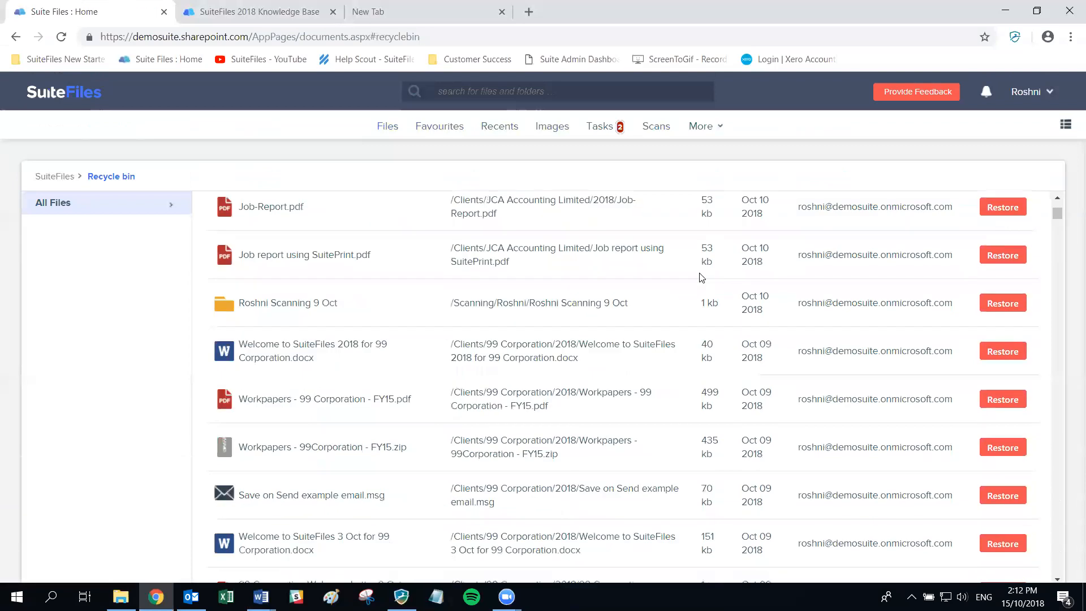
scroll(701, 277, up, 4)
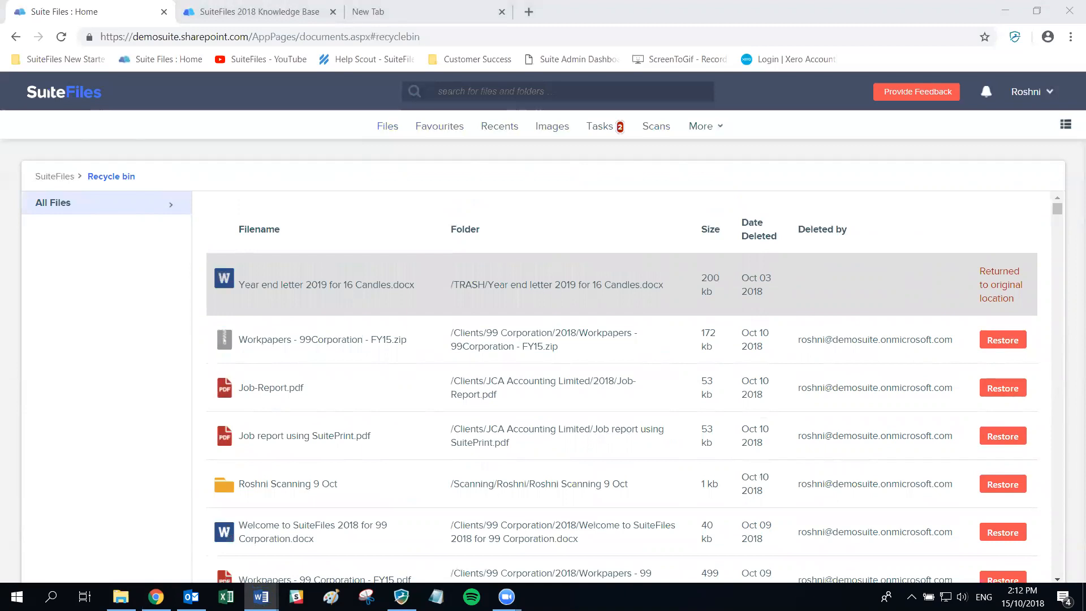
- In User Profile Settings > File preferences, switch Show archived content to Yes and close the dialog
click(1028, 99)
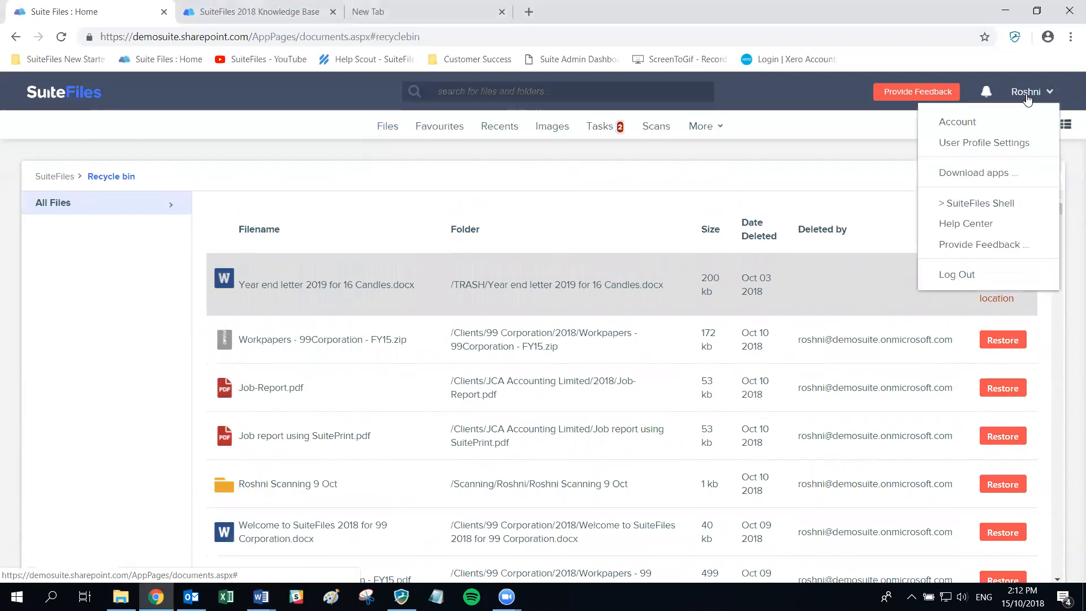
click(994, 149)
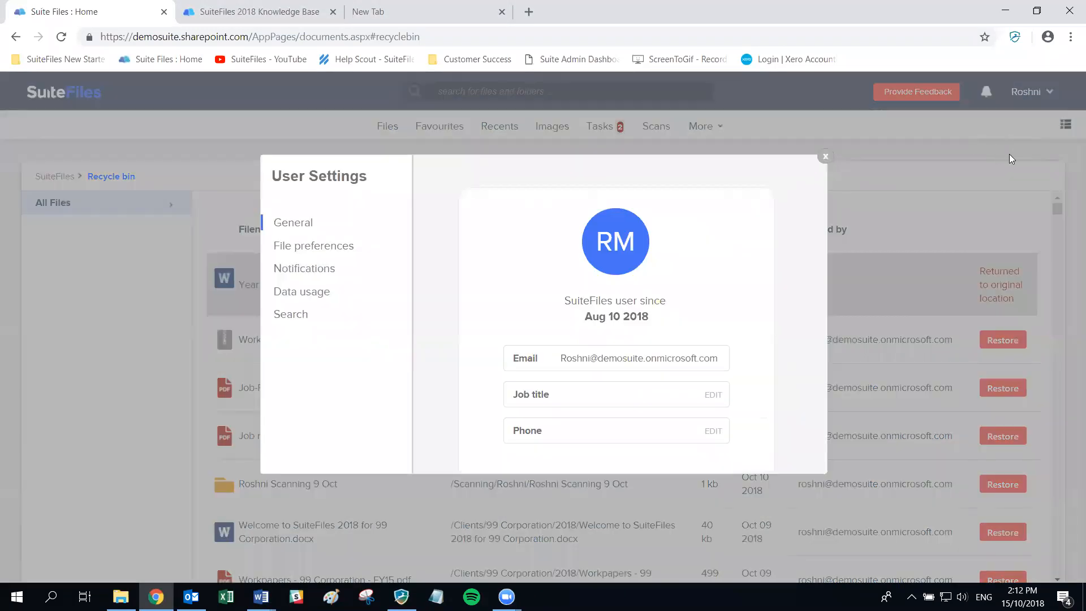
click(304, 249)
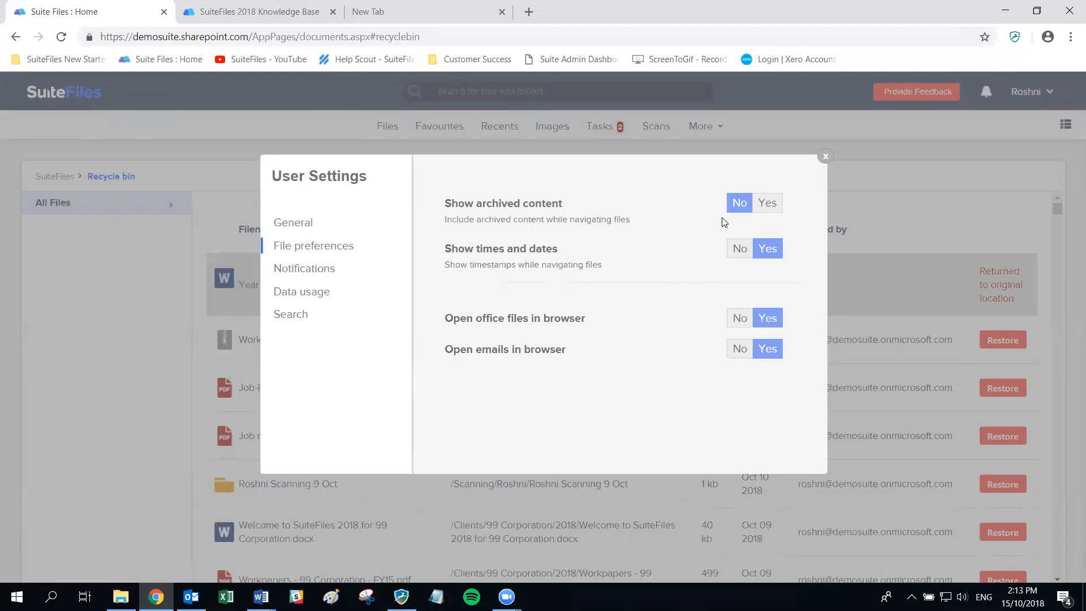
click(764, 205)
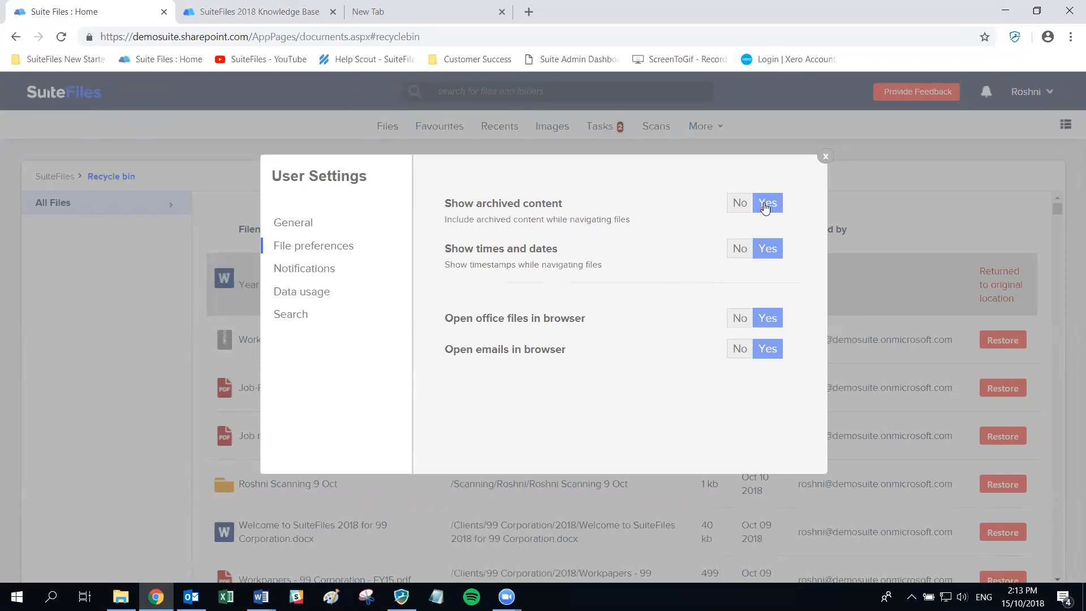
click(825, 158)
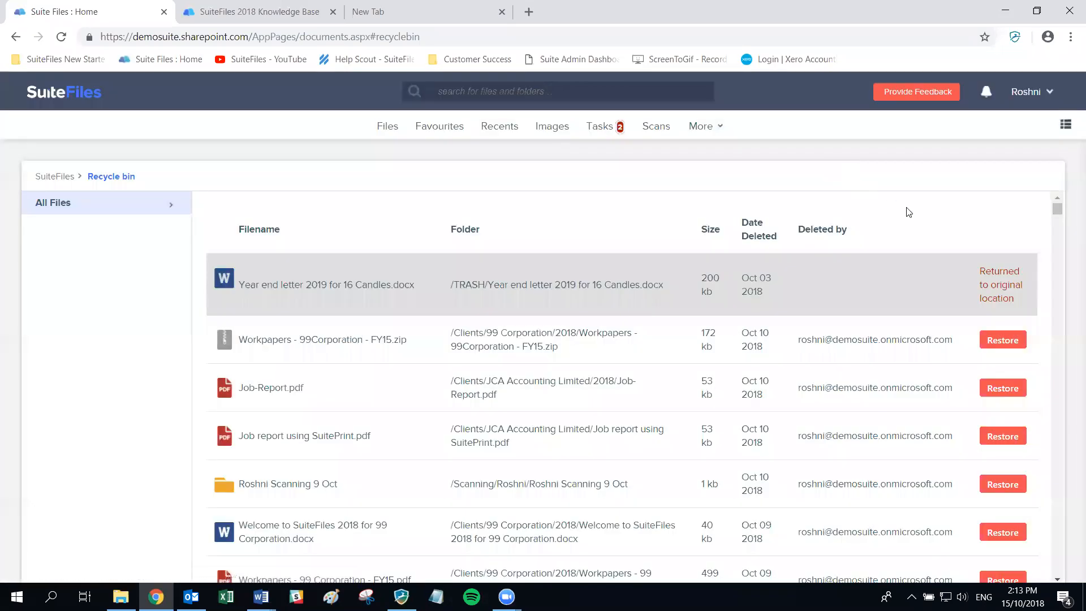
- Return to the Files list and scroll to archived items like test.markdown and Untitled 8.rtf
click(389, 130)
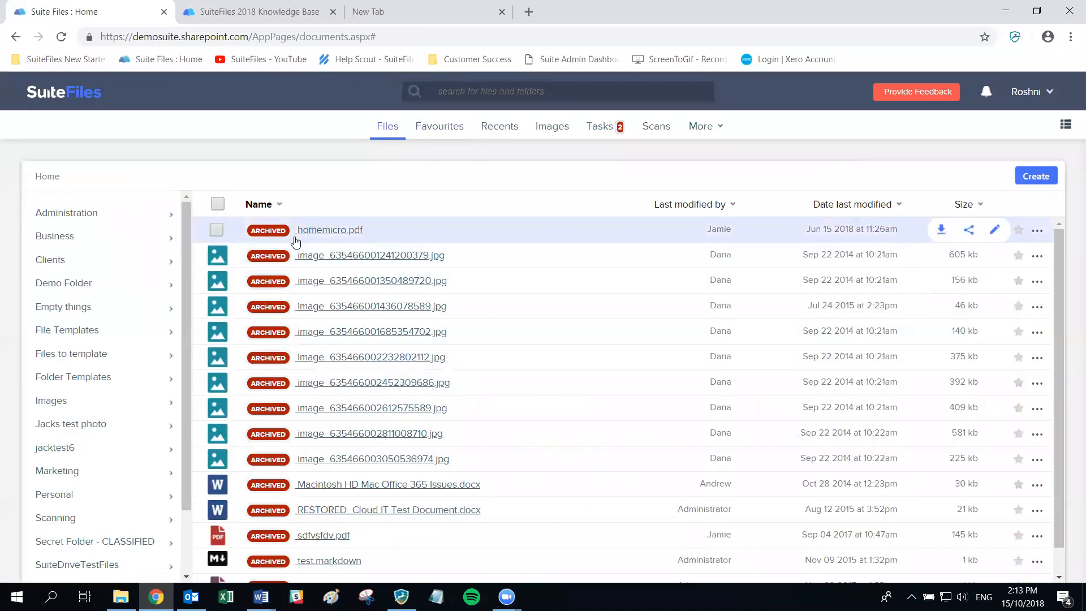
scroll(303, 307, down, 1)
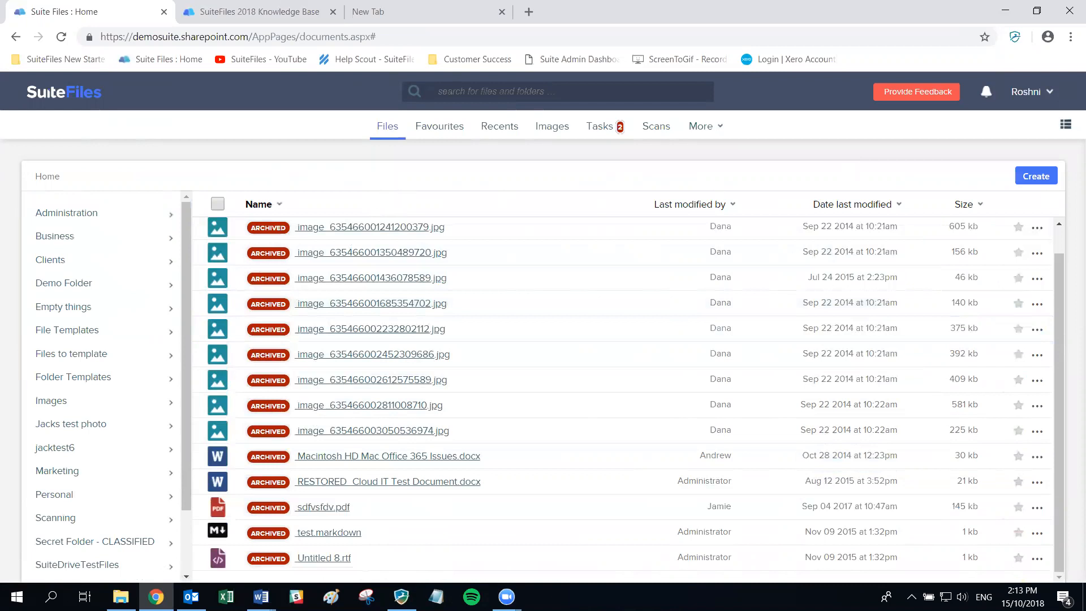
key(alt+Tab)
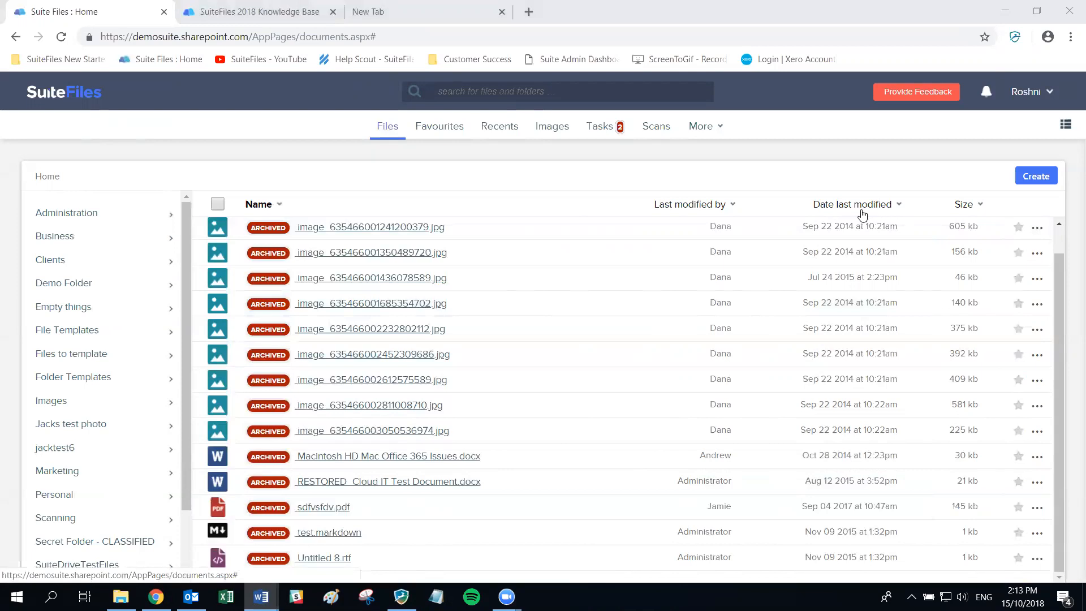
- In User Profile Settings > File preferences, switch Show archived content and Show times and dates to No
click(1024, 94)
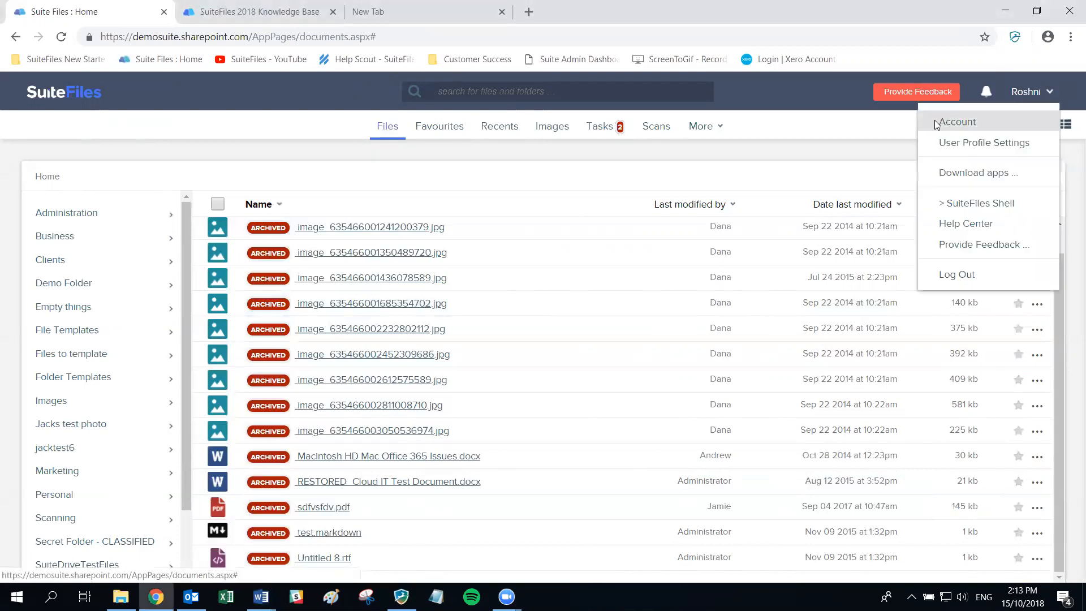
click(946, 148)
click(319, 247)
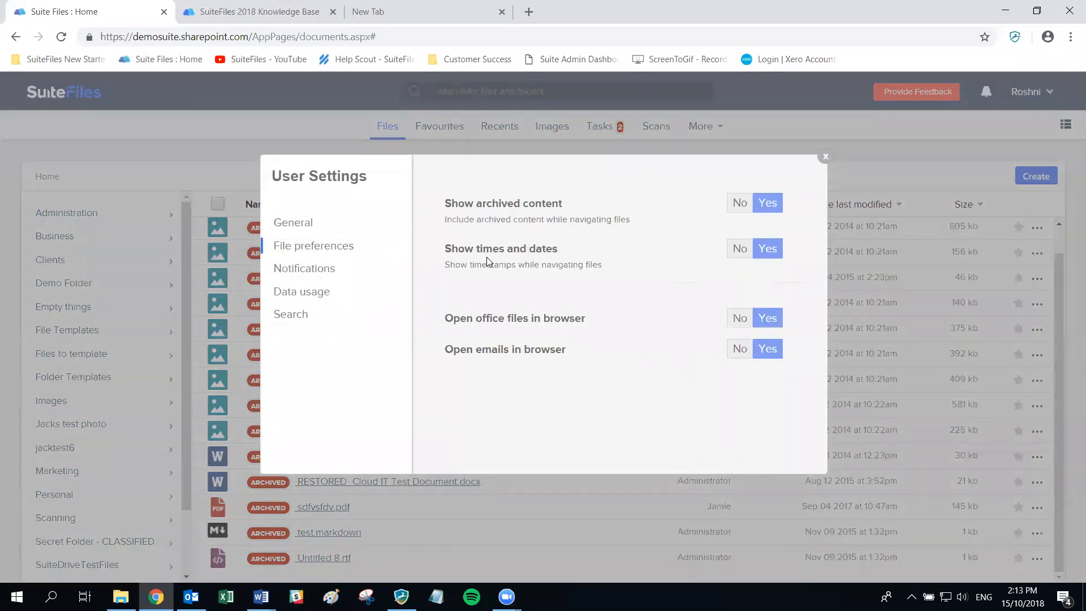
click(739, 205)
click(740, 251)
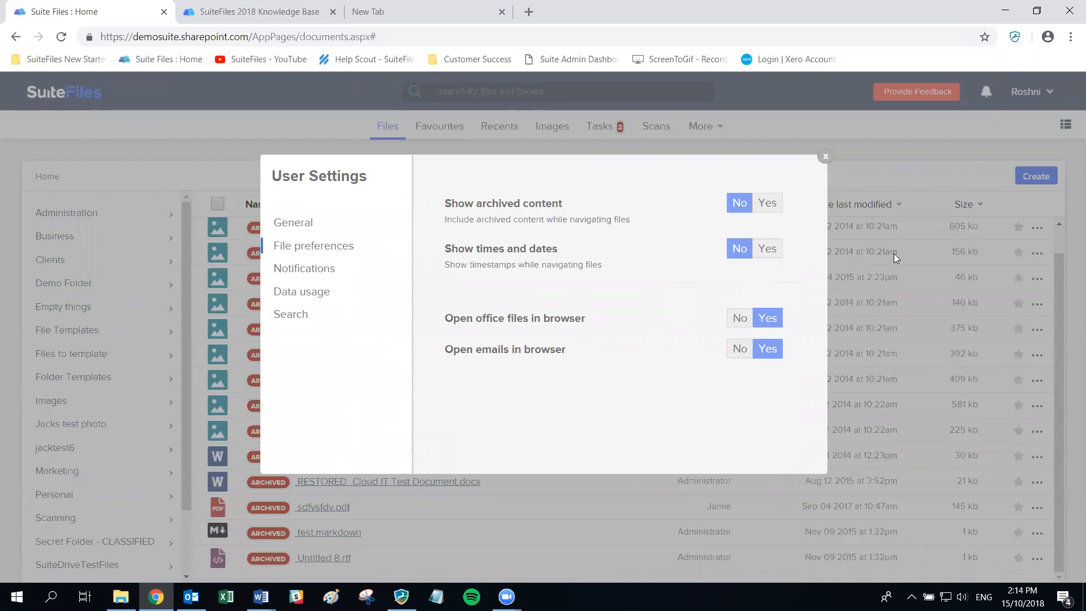
click(823, 156)
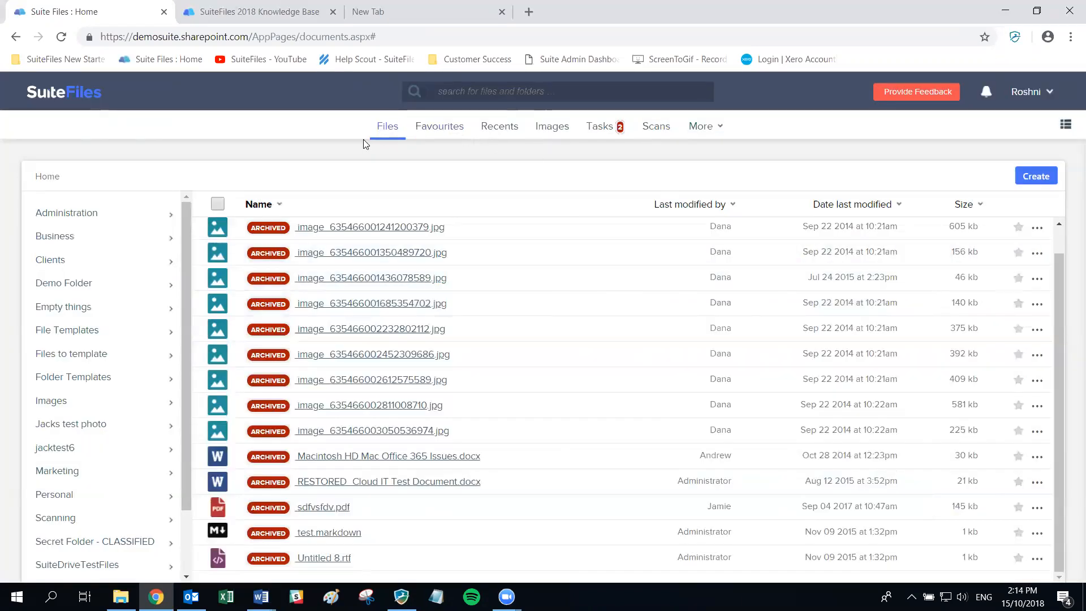
- Open the Administration folder, then review the File preferences in User Profile Settings and close them
click(73, 214)
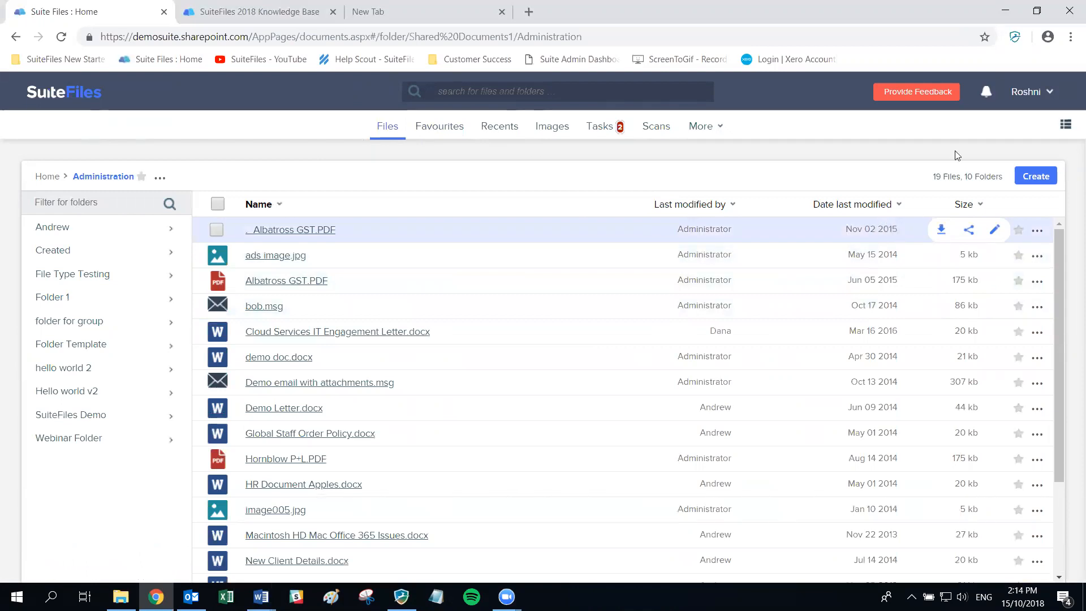
click(1026, 96)
click(963, 147)
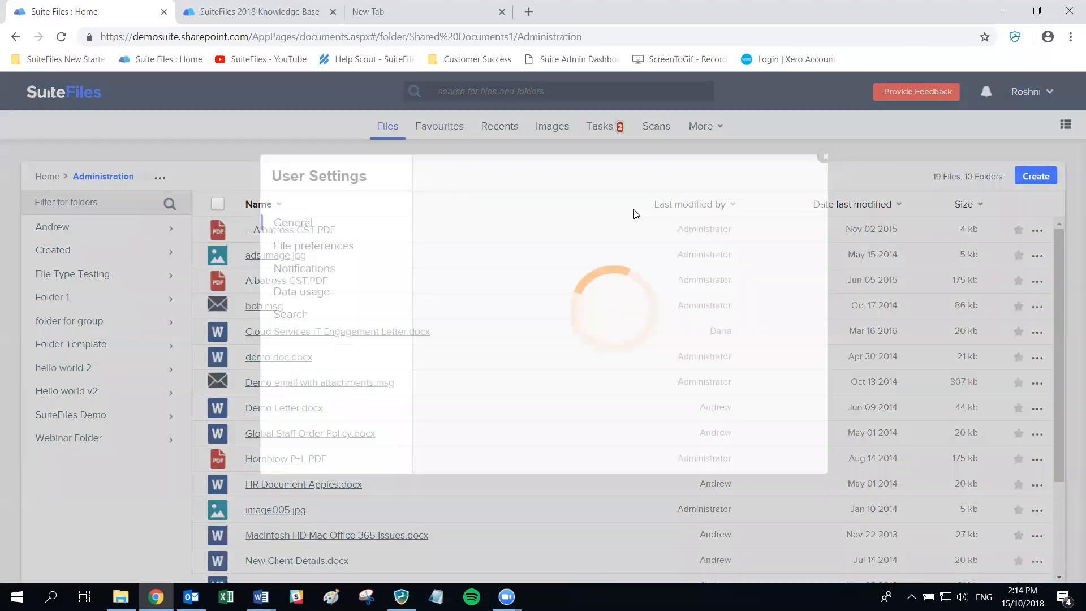
click(286, 247)
key(alt+Tab)
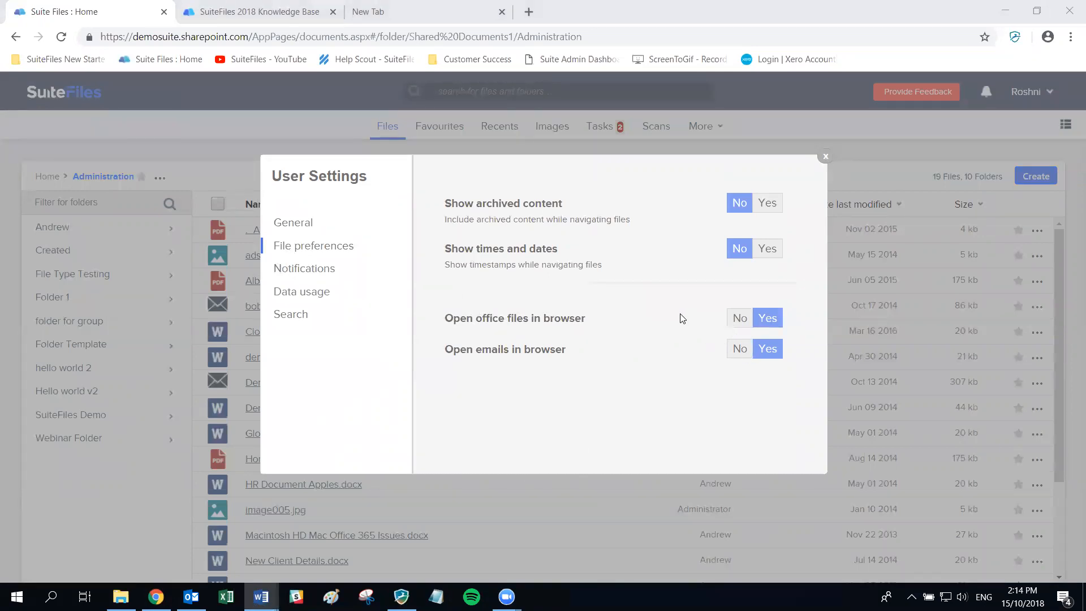
click(827, 157)
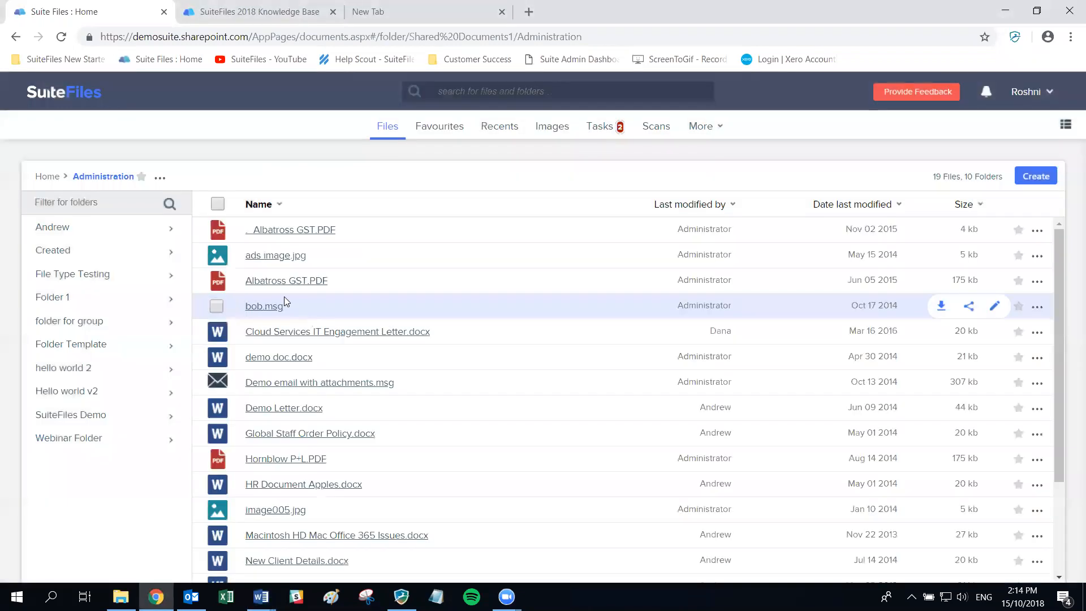
- Browse Home > Clients > 99 Corporation > 2018 and preview 'Year end letter 2019 for 99 Corporation.docx'
click(48, 177)
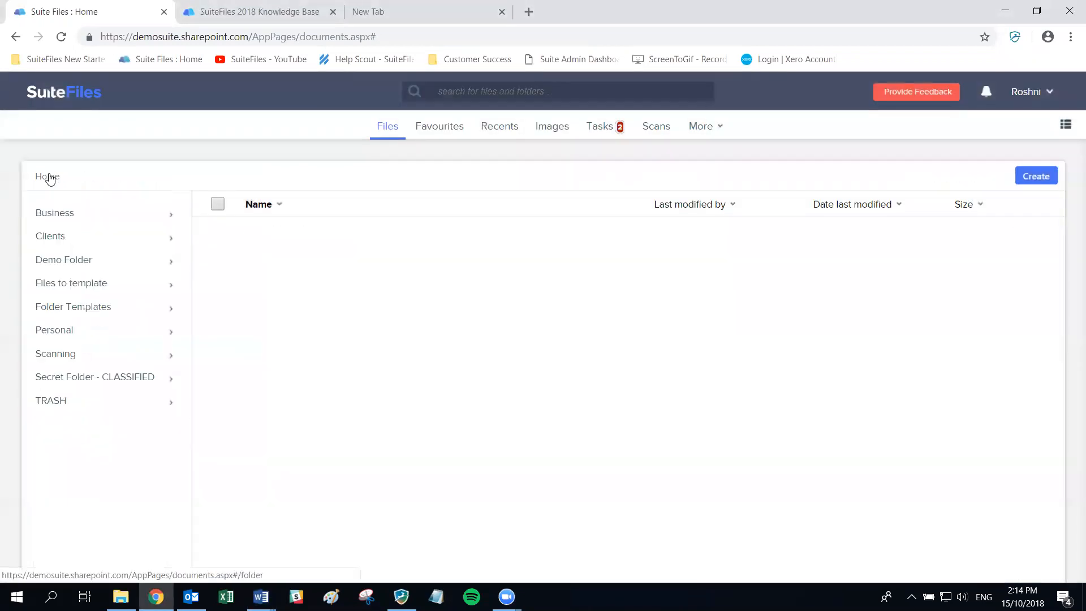
click(61, 236)
scroll(92, 337, down, 1)
click(71, 346)
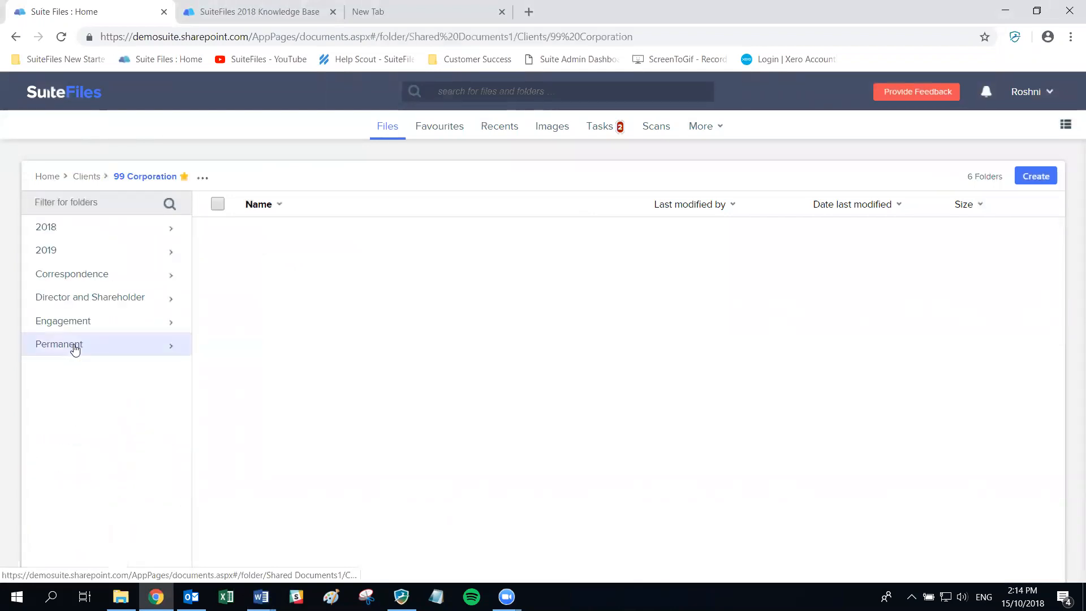
click(57, 229)
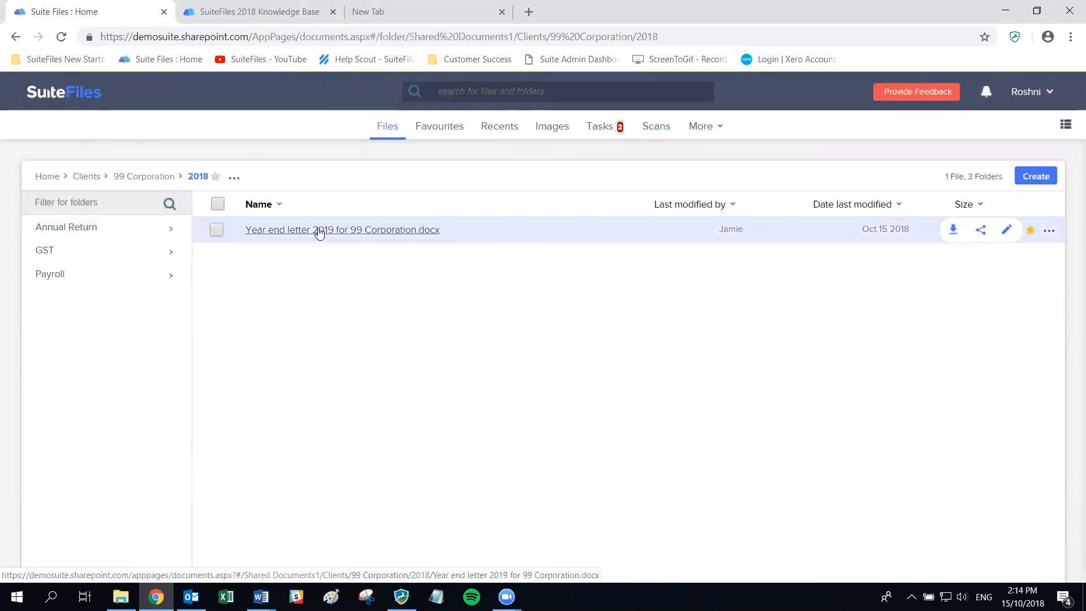
click(318, 231)
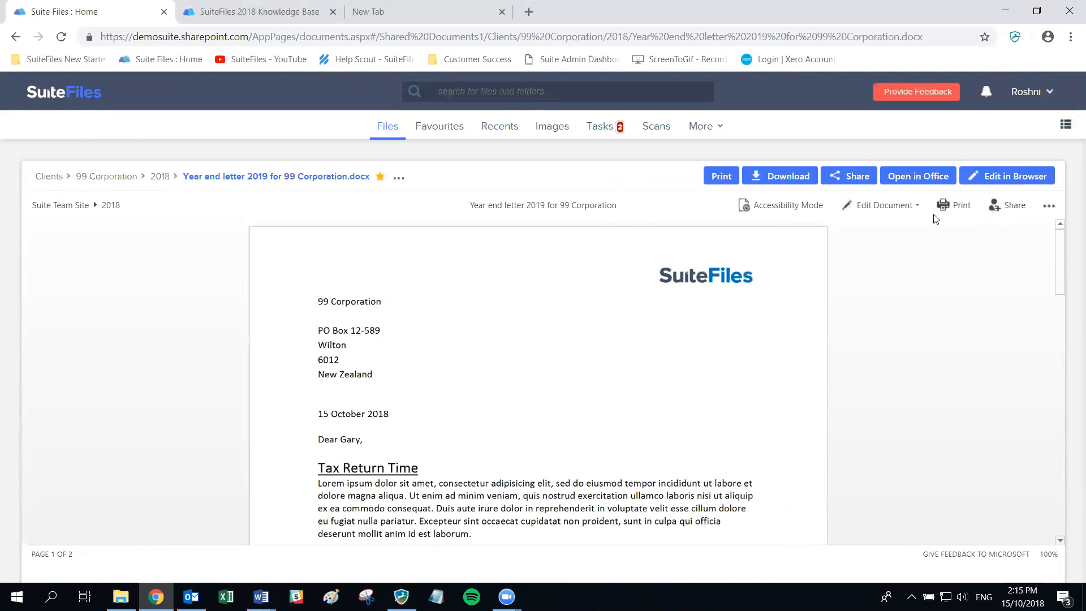
- Edit the letter in the browser, adding ', Wellington' after Wilton, then save and close
click(1011, 176)
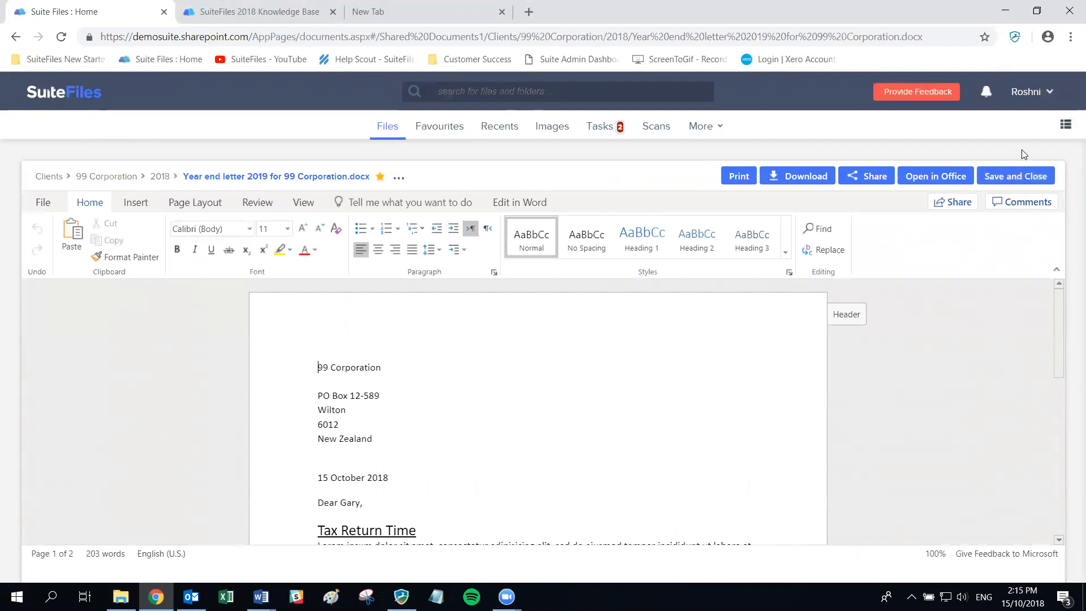
click(401, 365)
text(, Wellington)
click(1018, 179)
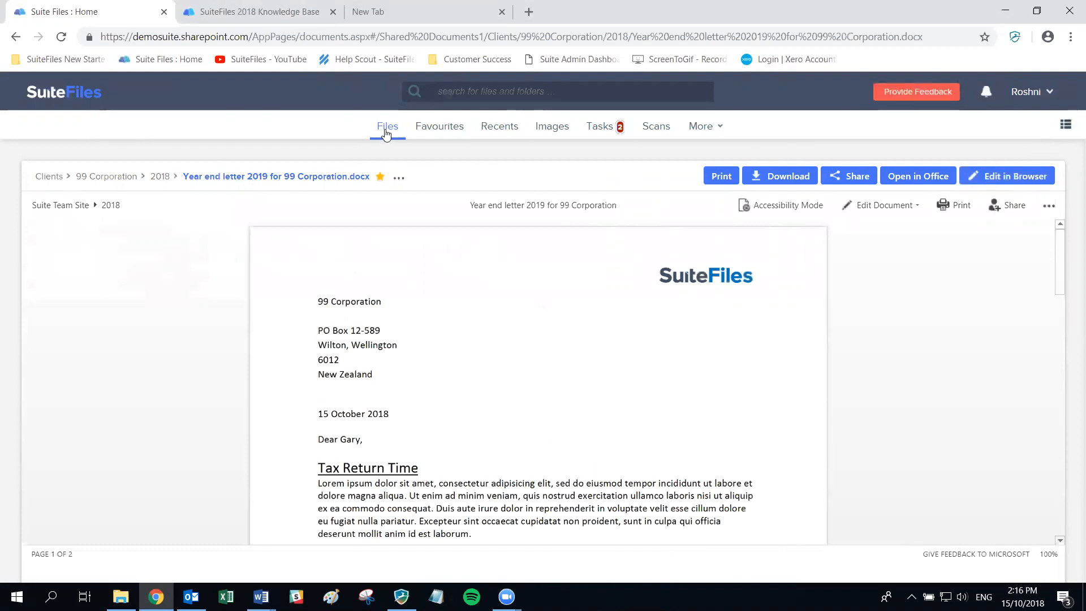
- Return to the 2018 folder and set 'Open office files in browser' to No in File preferences
drag(387, 134, 210, 175)
click(163, 176)
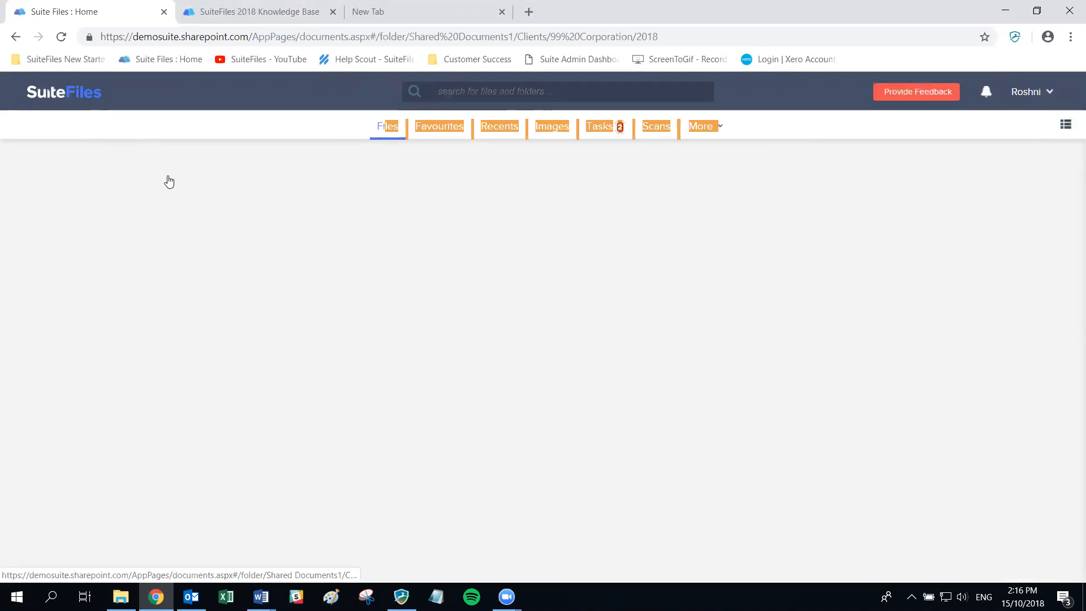
click(1025, 92)
click(967, 142)
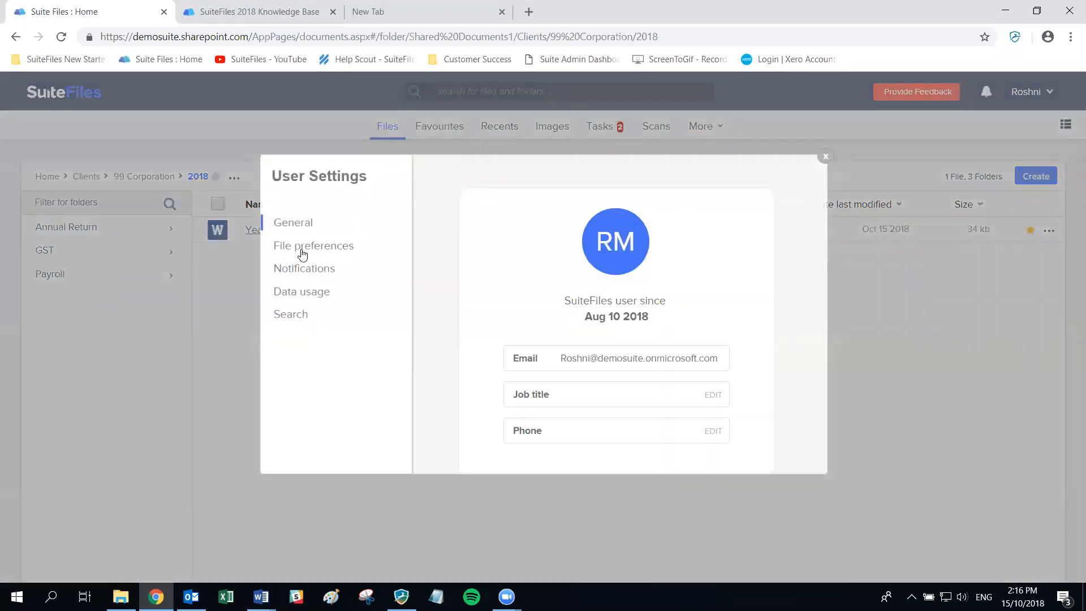
click(303, 254)
click(739, 317)
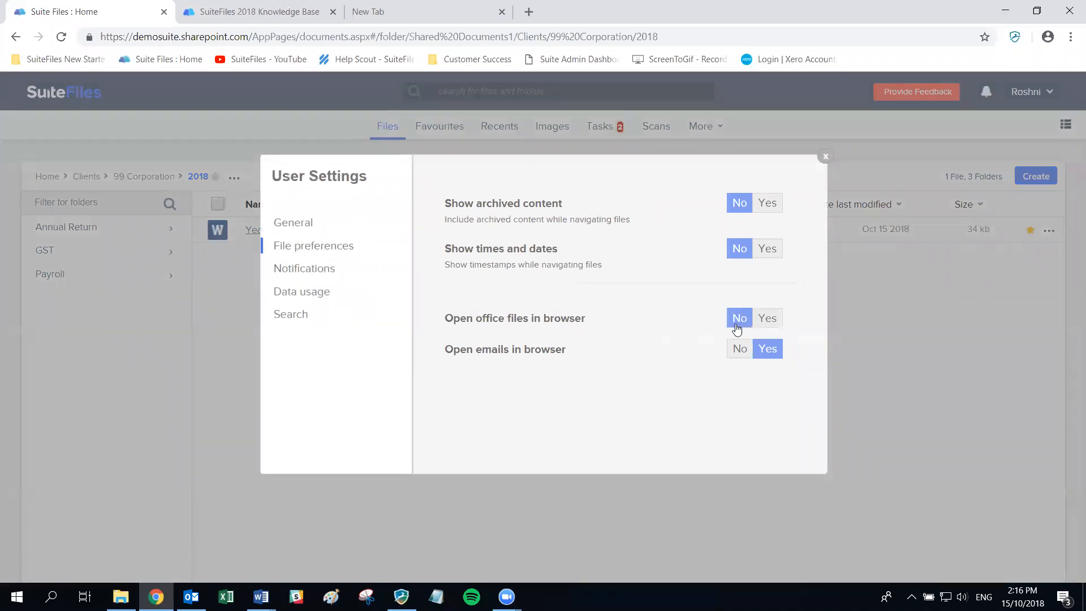
click(824, 157)
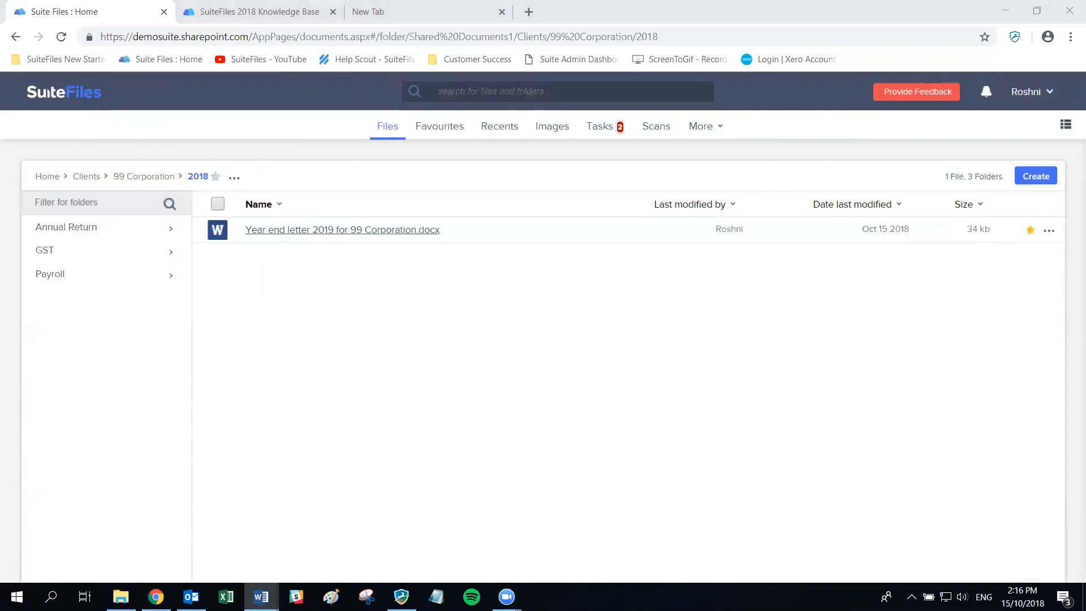
- Open the year end letter .docx in desktop Word, always allowing such links to open the app
click(313, 232)
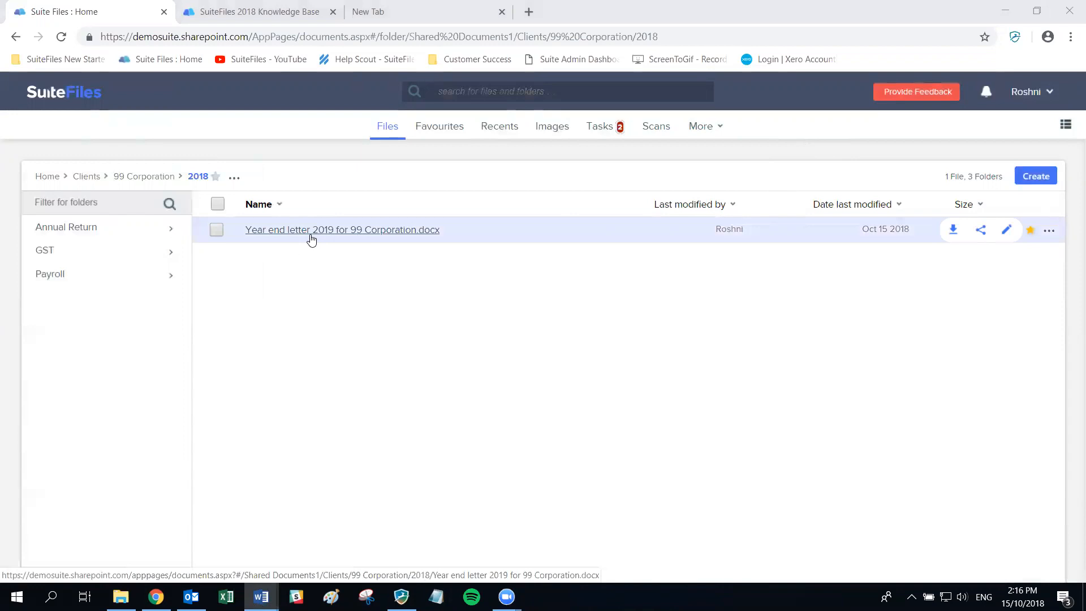
click(432, 92)
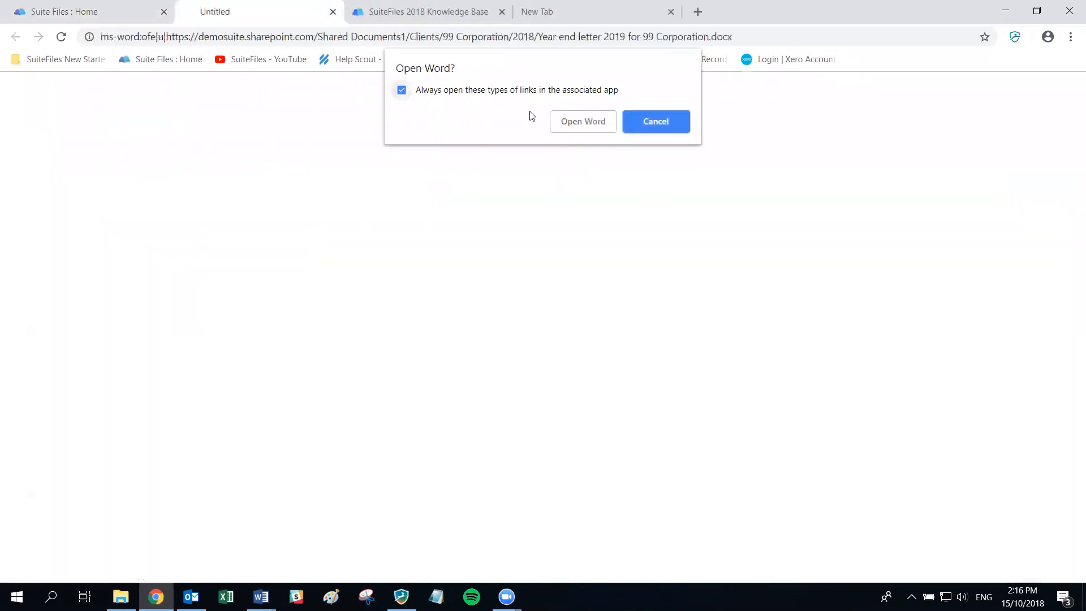
click(583, 123)
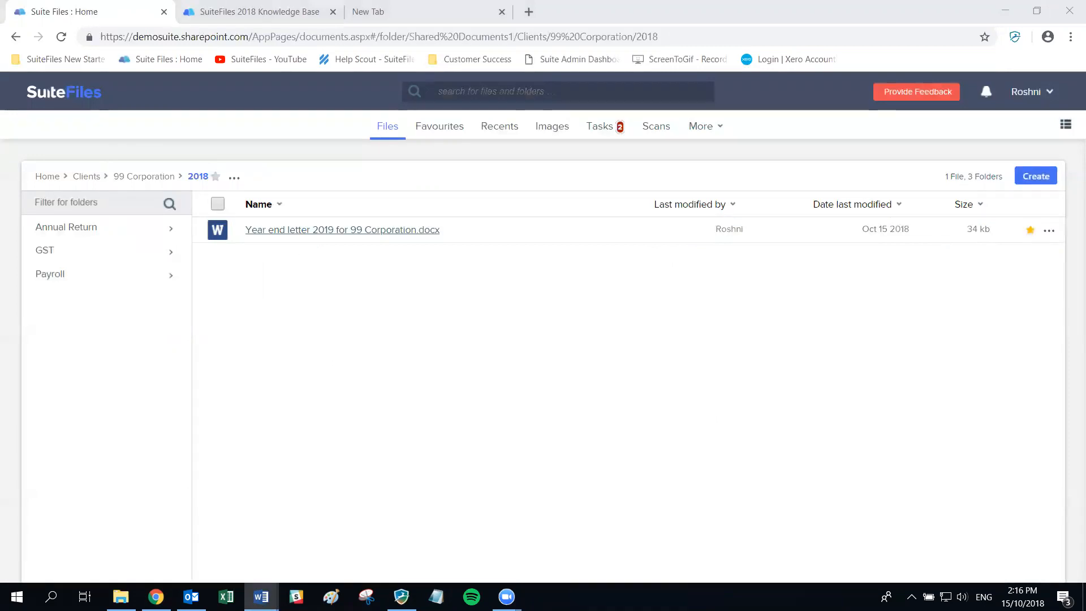
- Maximize the Word window showing Year end letter 2019 for 99 Corporation
click(613, 95)
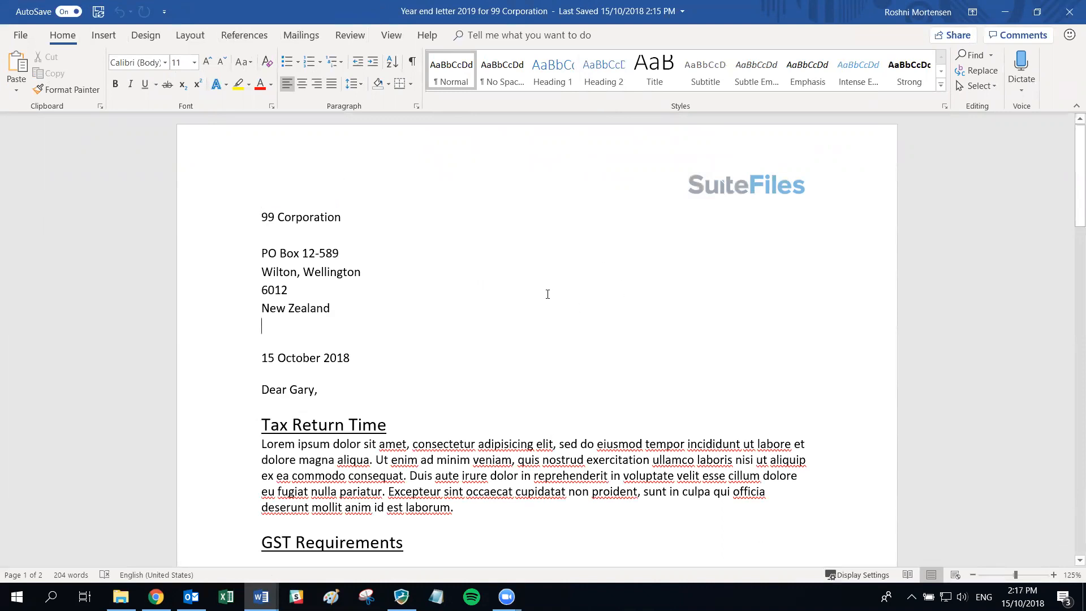
- Close the letter in Word and review File preferences in User Profile Settings without changing anything
click(1069, 12)
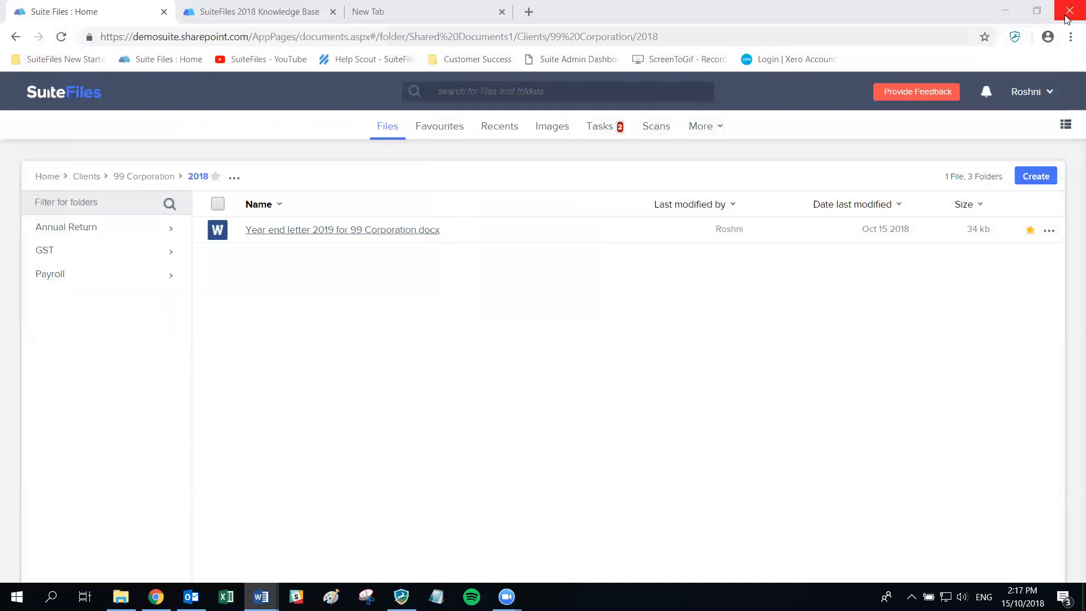
click(1026, 92)
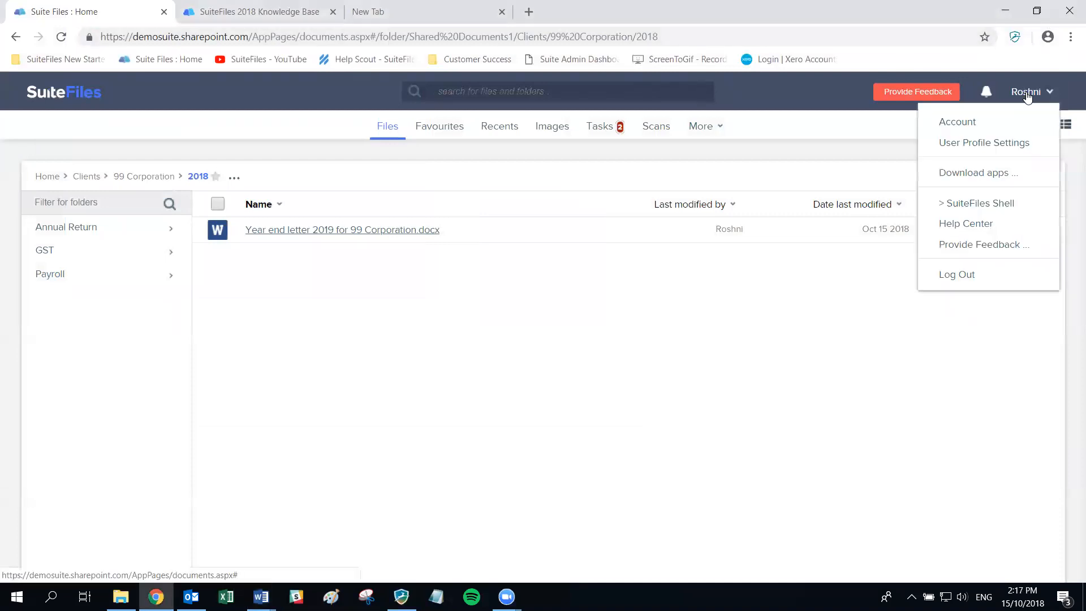
click(984, 144)
click(309, 255)
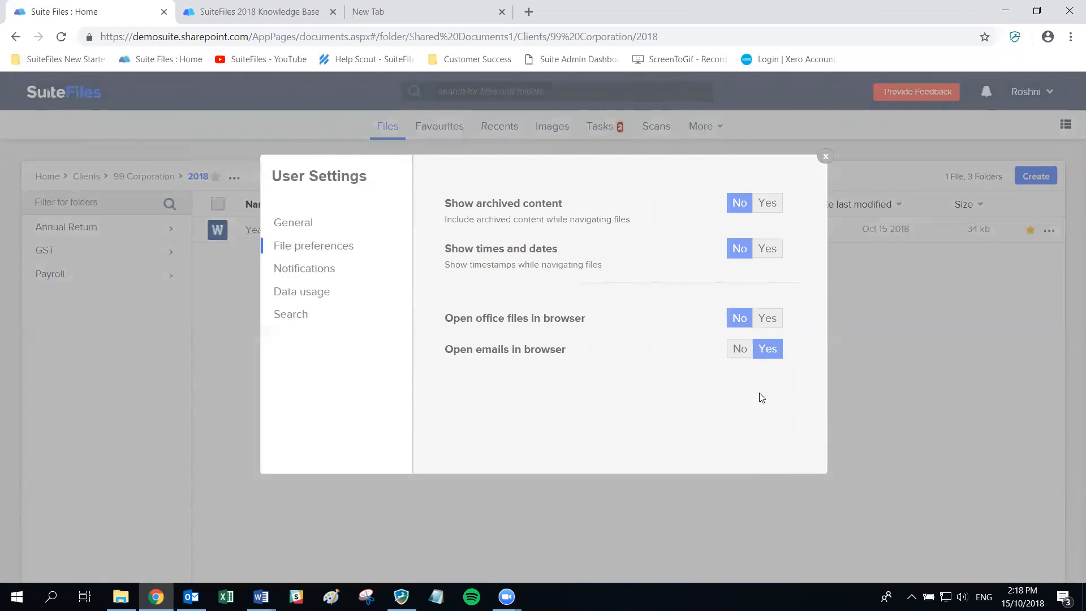
click(825, 156)
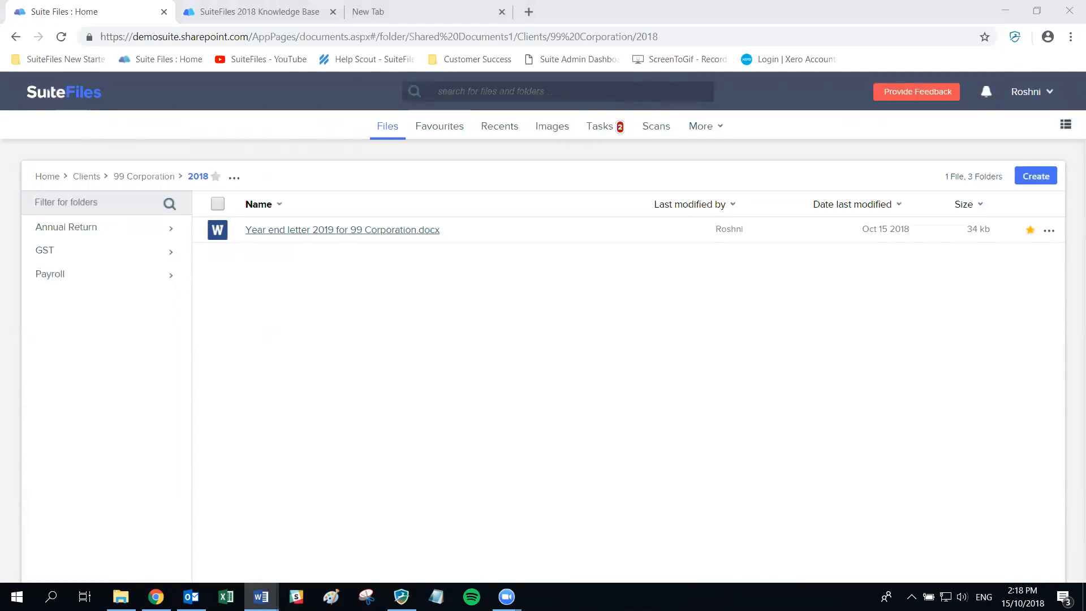
- Return to the Clients folder list, filter folders by 's', then clear that filter
click(85, 183)
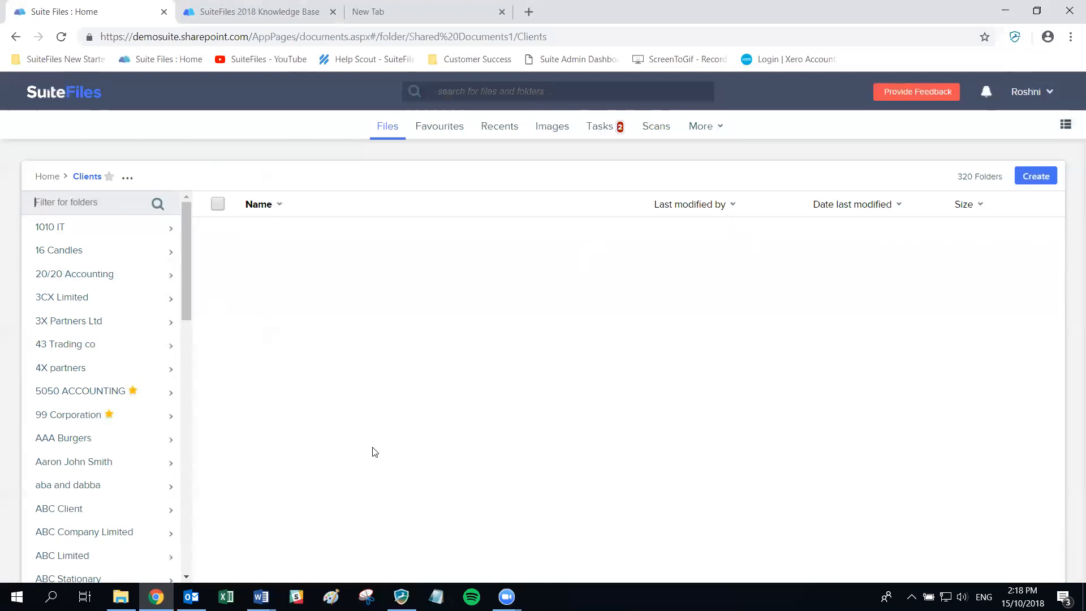
text(s)
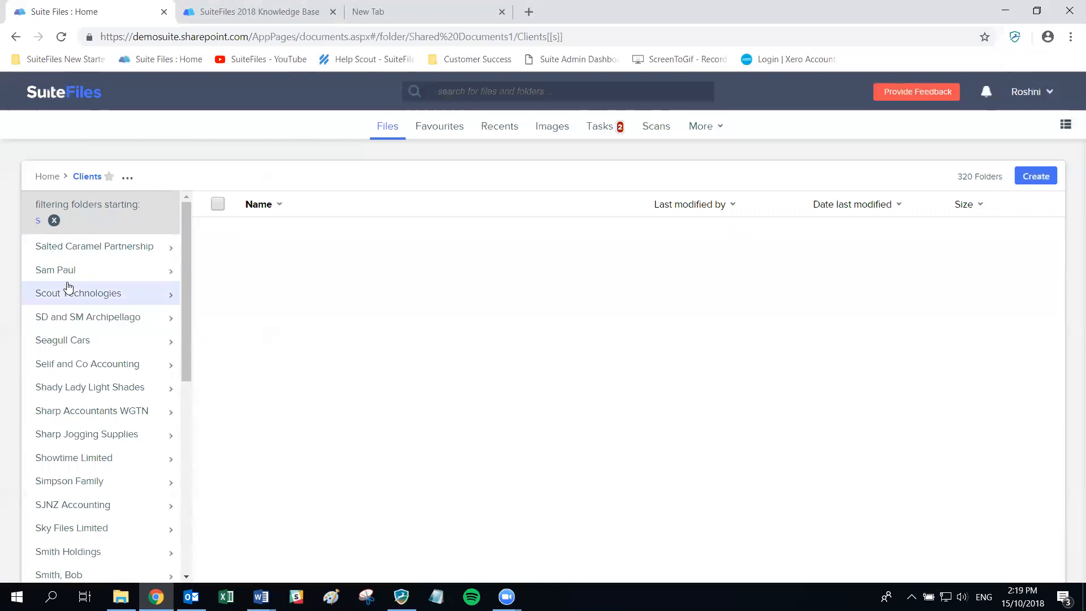
scroll(84, 332, down, 7)
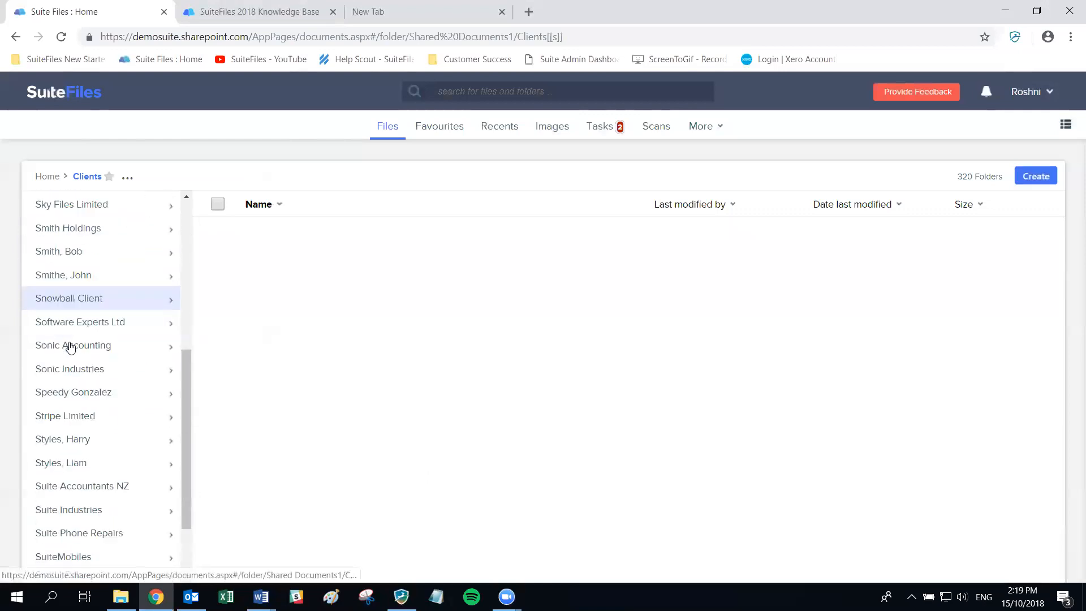
scroll(68, 349, up, 7)
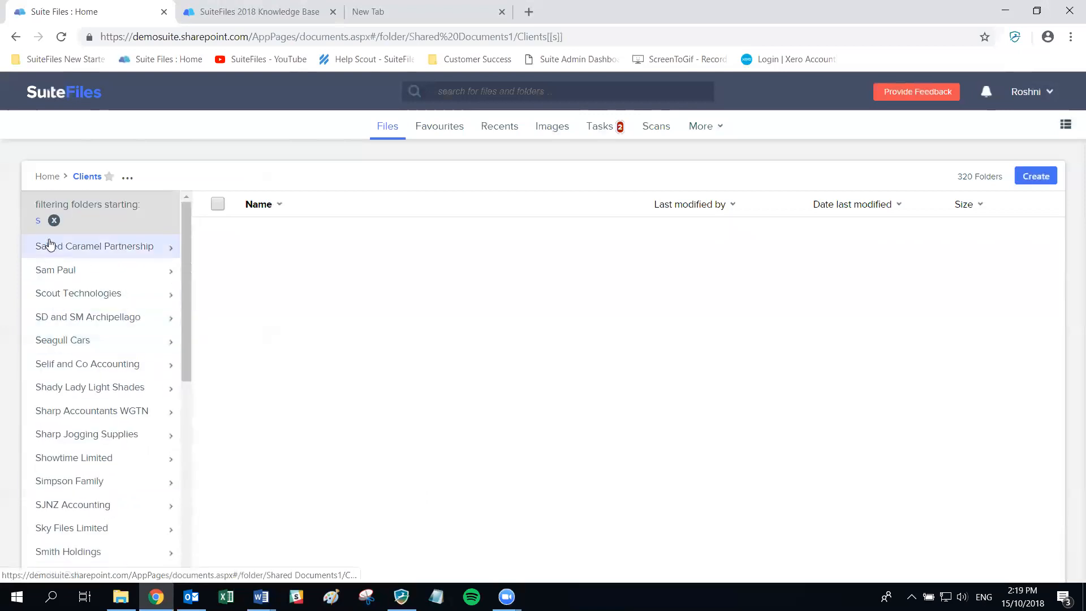
click(59, 224)
- Filter the Clients folders by 'suite', then clear the filter to show all 320 folders
click(67, 202)
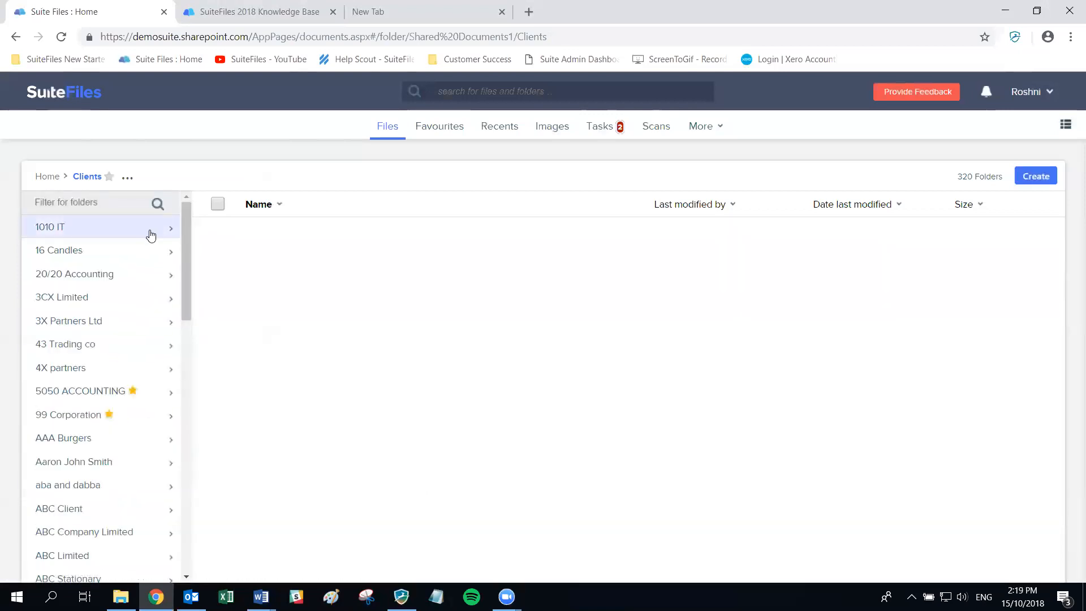
text(suite)
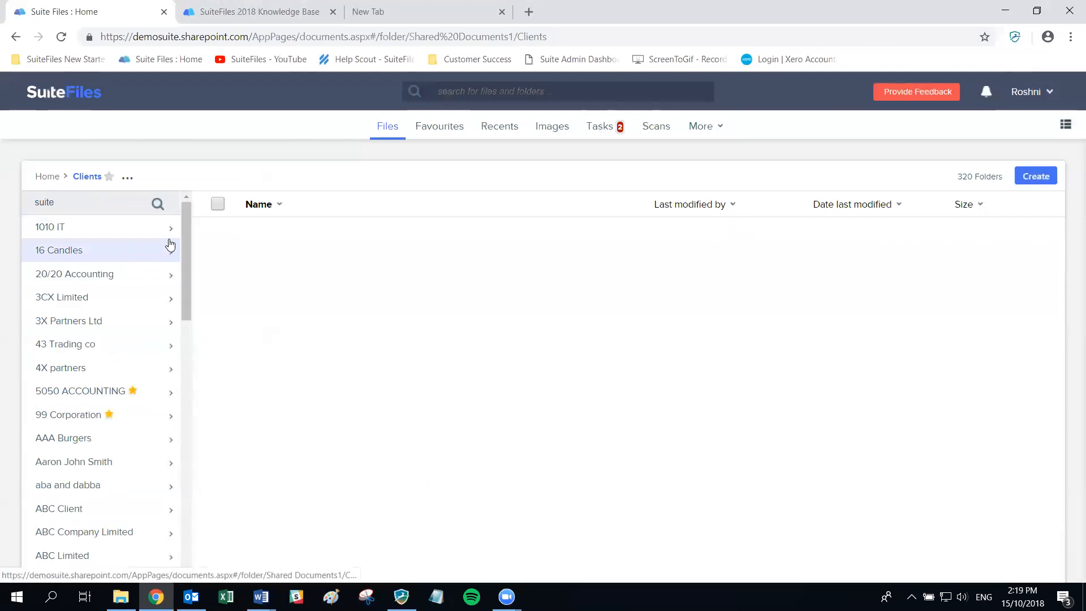
key(Return)
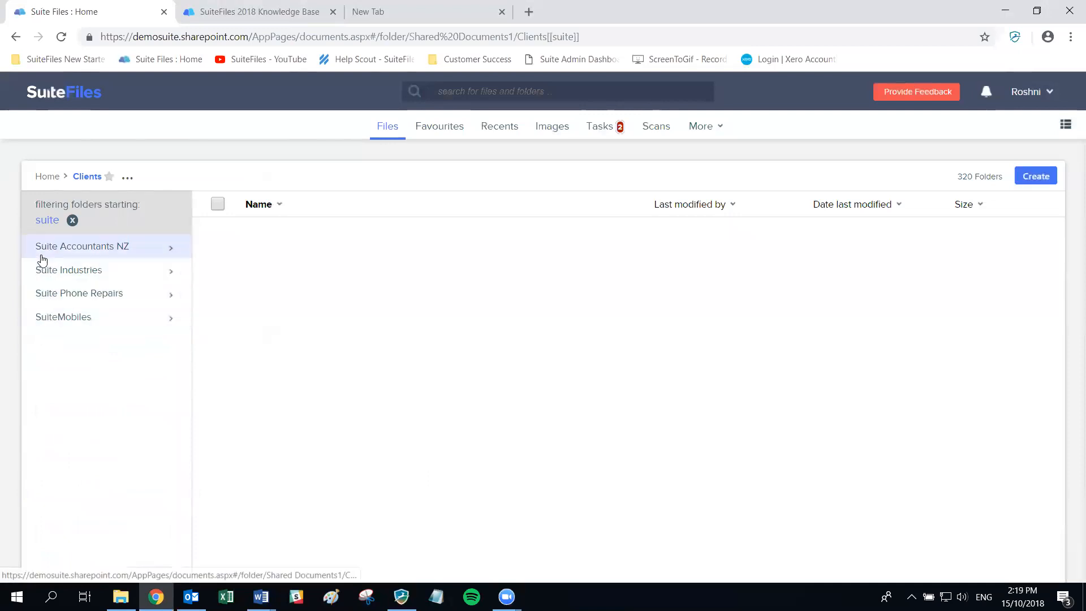
click(73, 222)
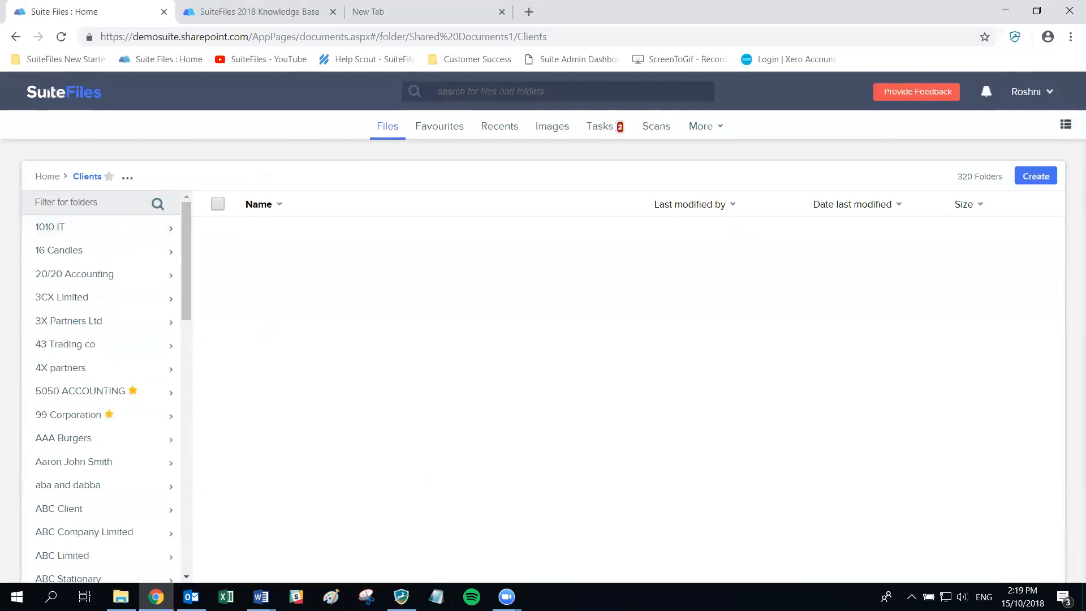
key(alt+Tab)
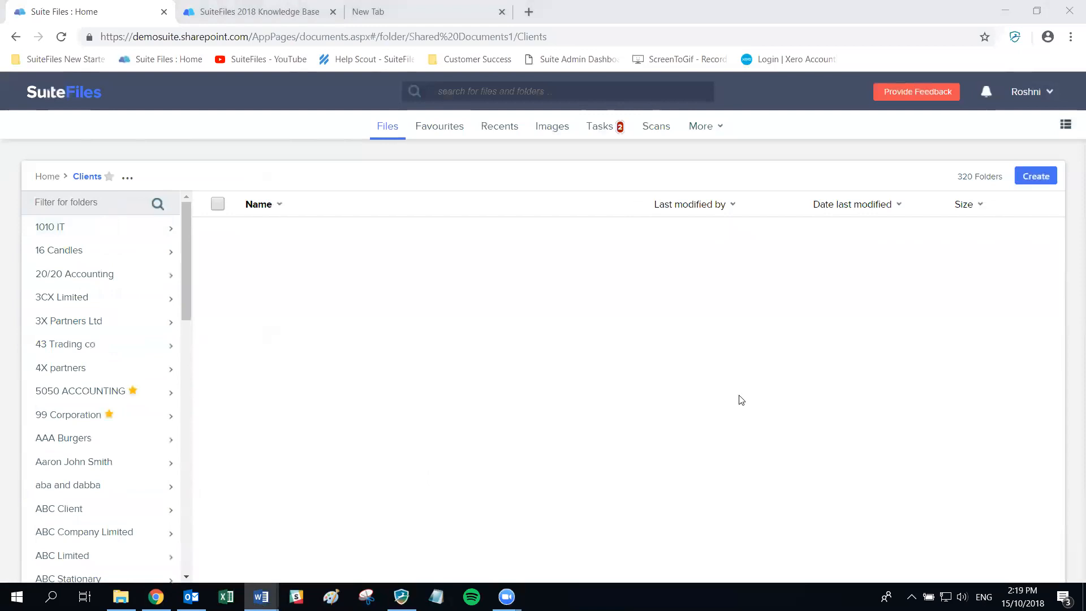
- Search 'test' in the top search bar and browse the suggested clients, documents and folders
click(458, 91)
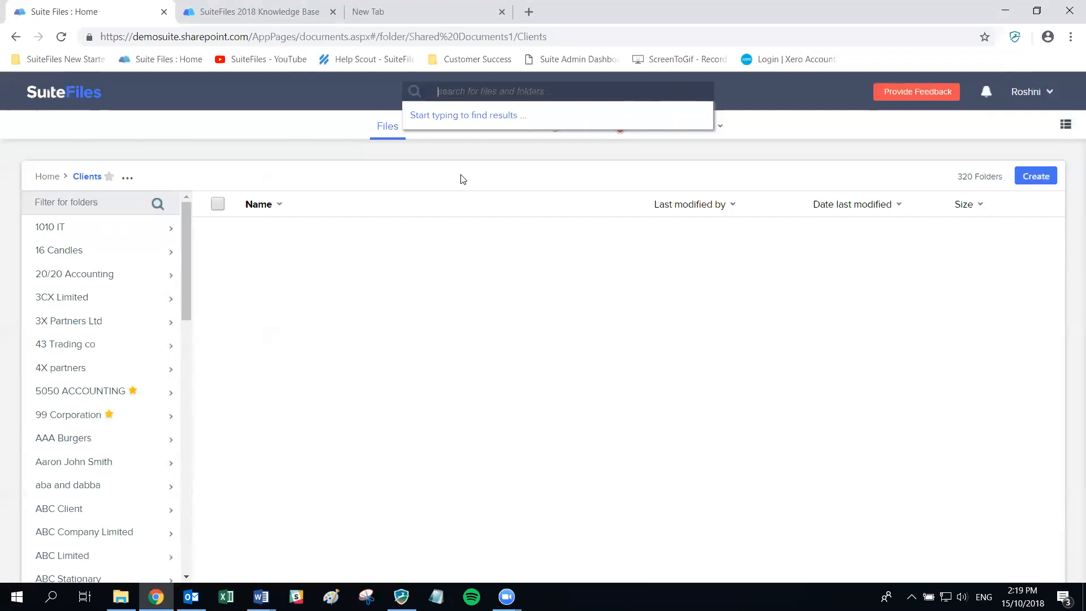
text(test)
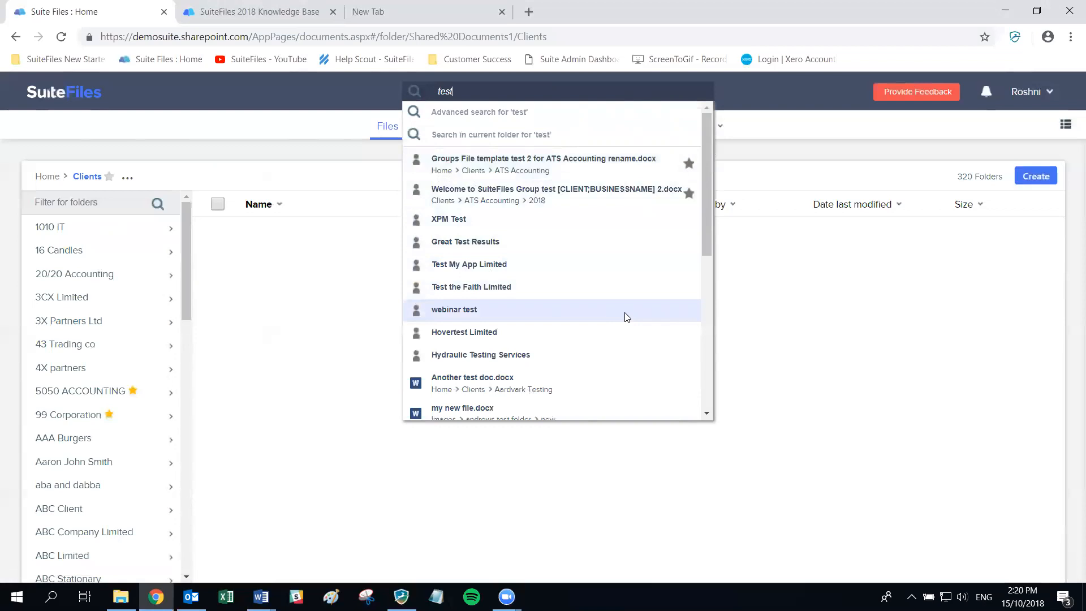
scroll(629, 315, down, 1)
scroll(629, 315, down, 3)
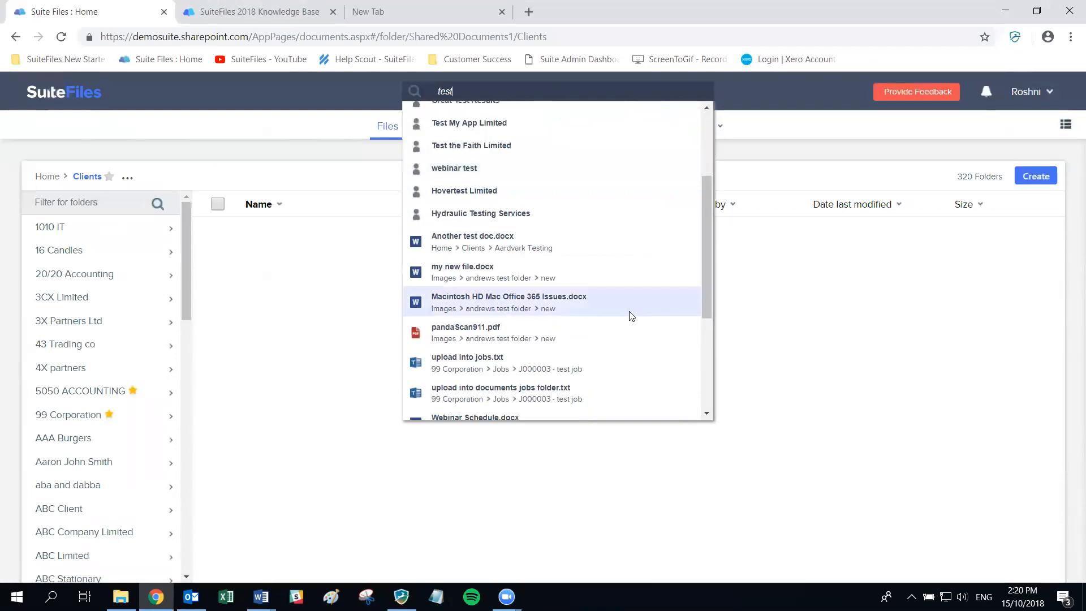
scroll(630, 315, down, 5)
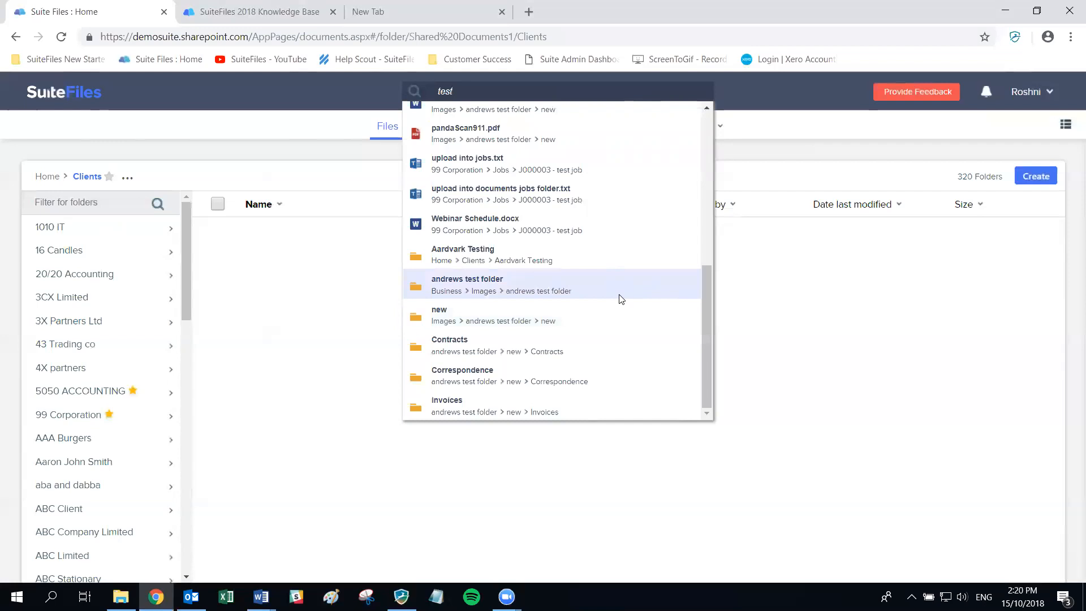
scroll(622, 299, up, 5)
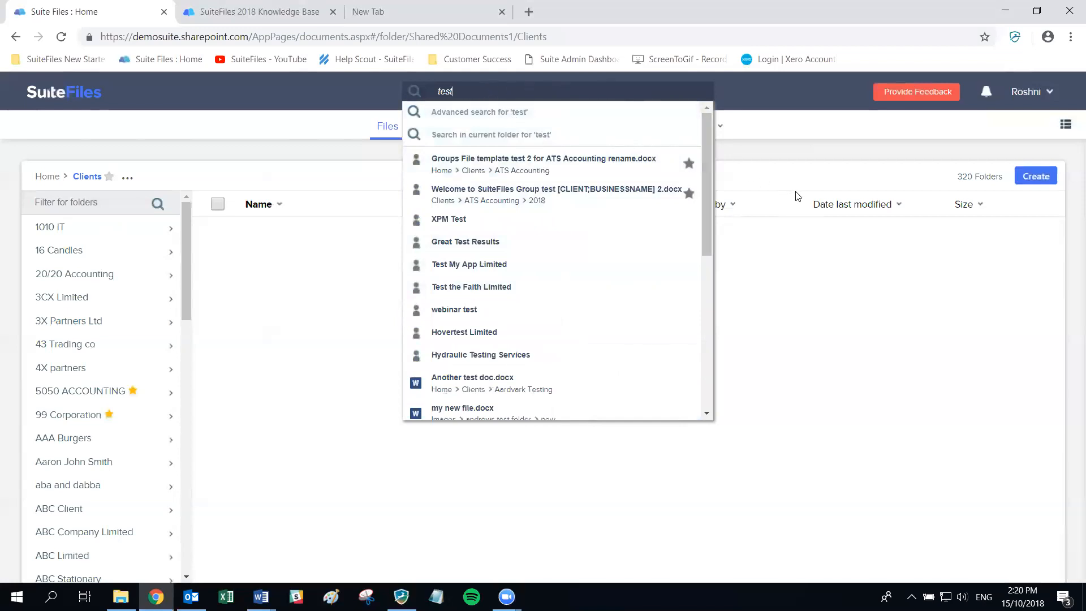
- Run the full 'test' search and switch the Content State filter from Current to Archived
key(Return)
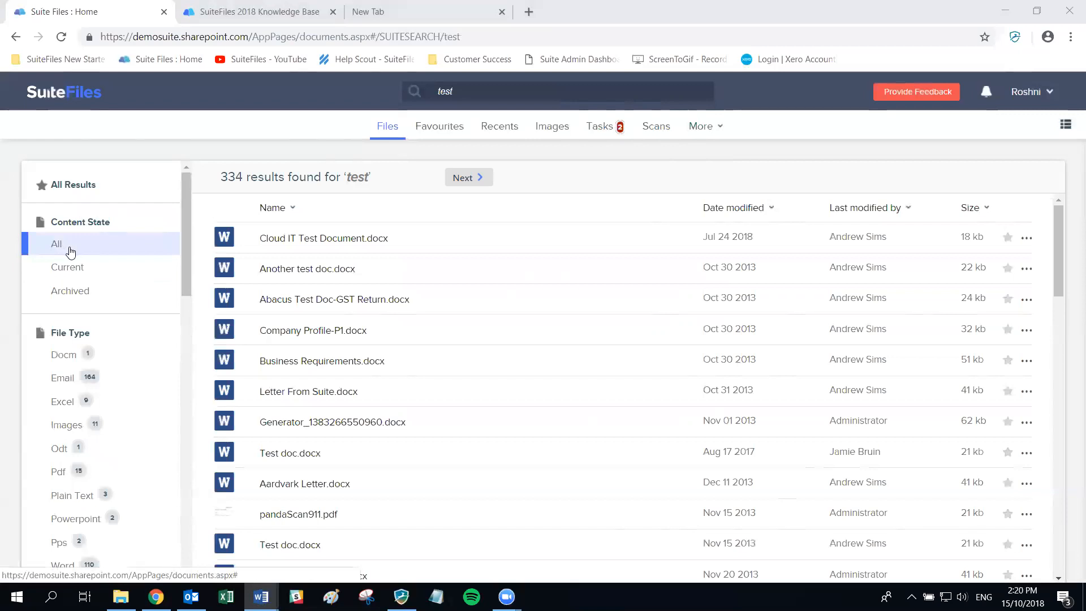
click(54, 273)
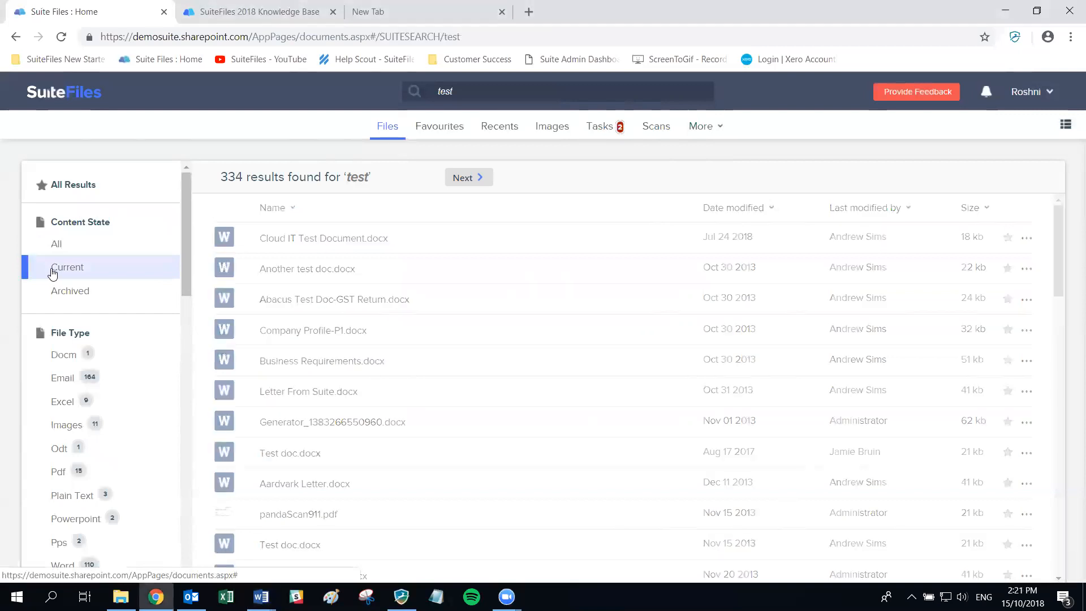
click(71, 292)
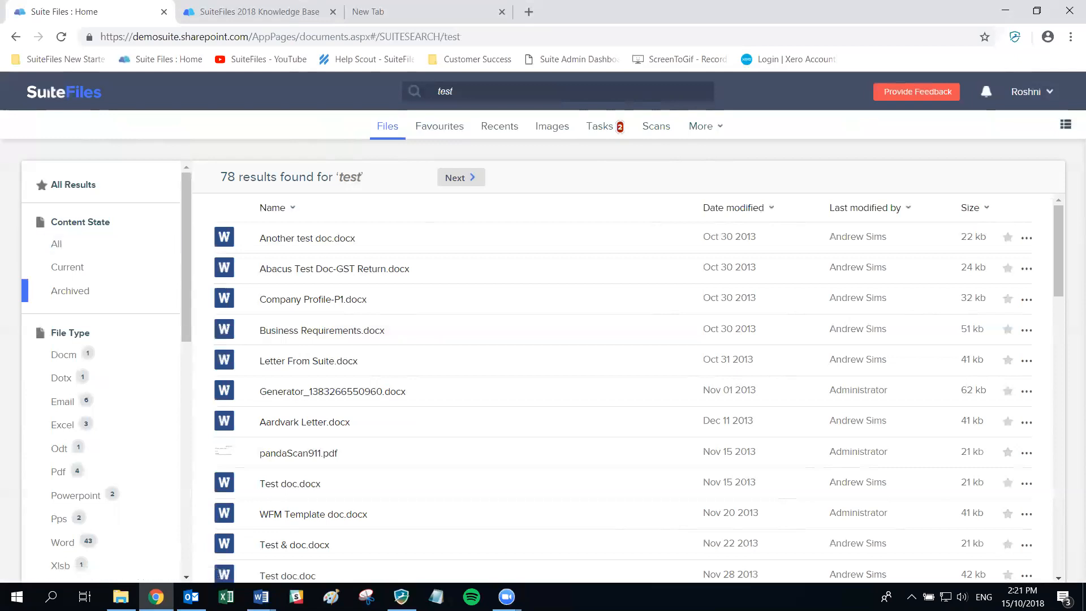
click(261, 597)
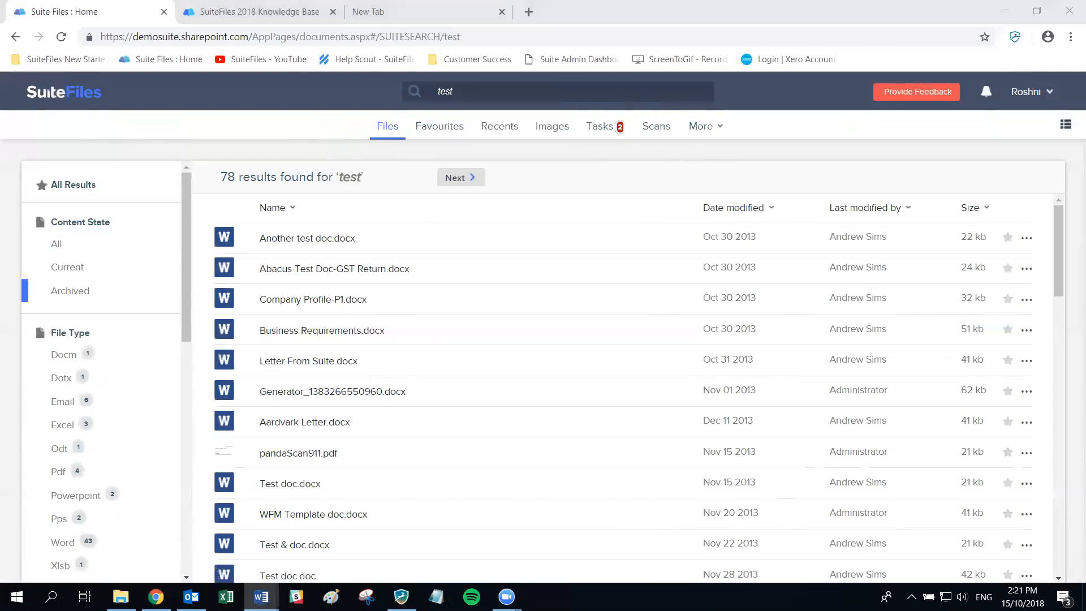
- Narrow the 'test' results to current content and Word files only
click(74, 270)
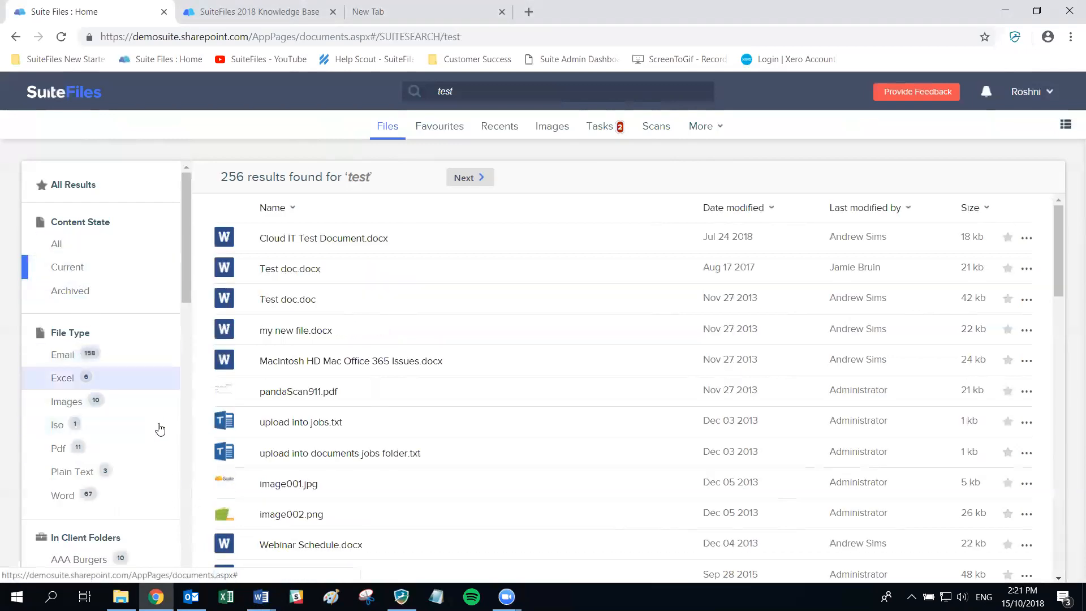
scroll(170, 447, down, 2)
scroll(177, 455, down, 2)
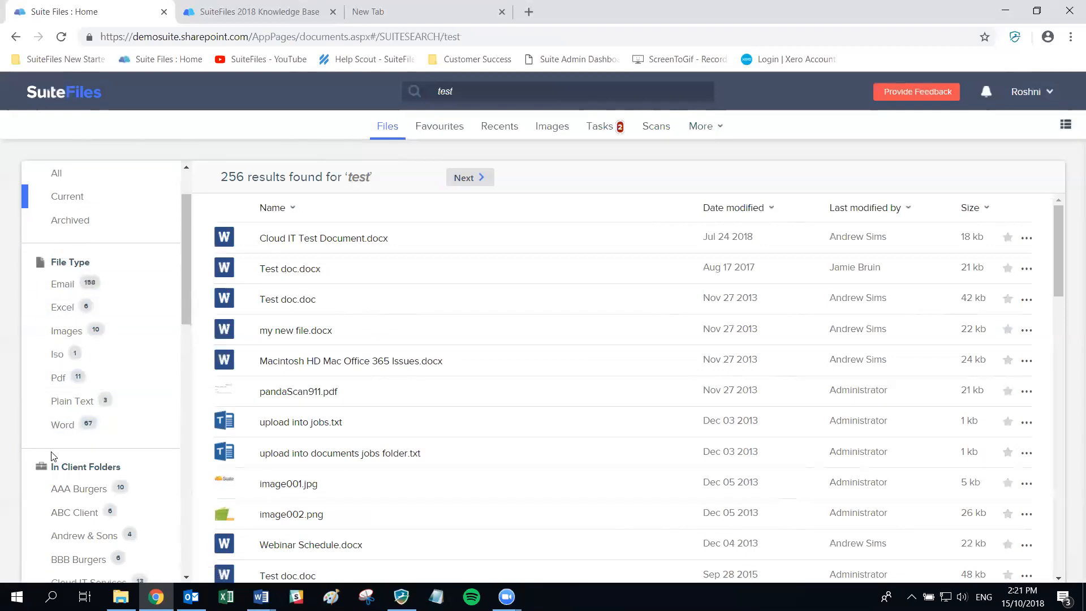
click(65, 429)
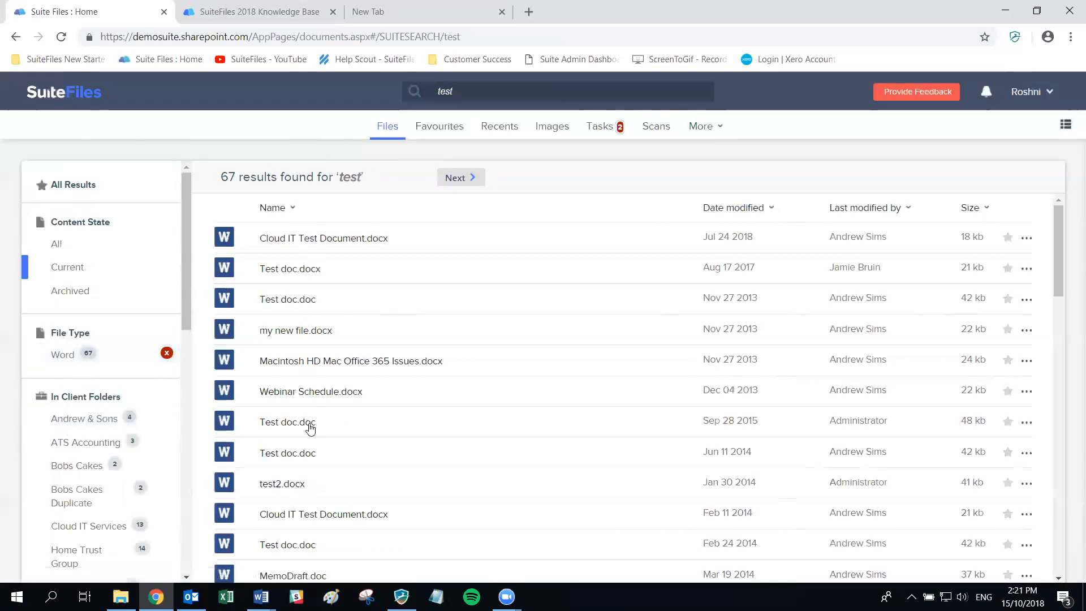
scroll(310, 428, down, 10)
scroll(316, 431, down, 3)
scroll(252, 439, up, 12)
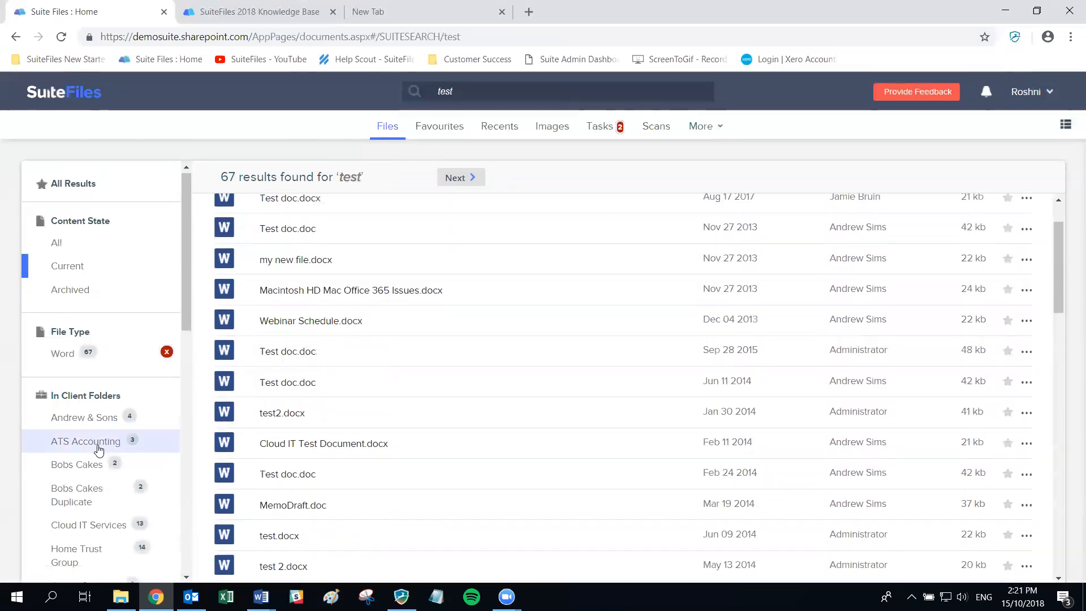
scroll(96, 447, down, 4)
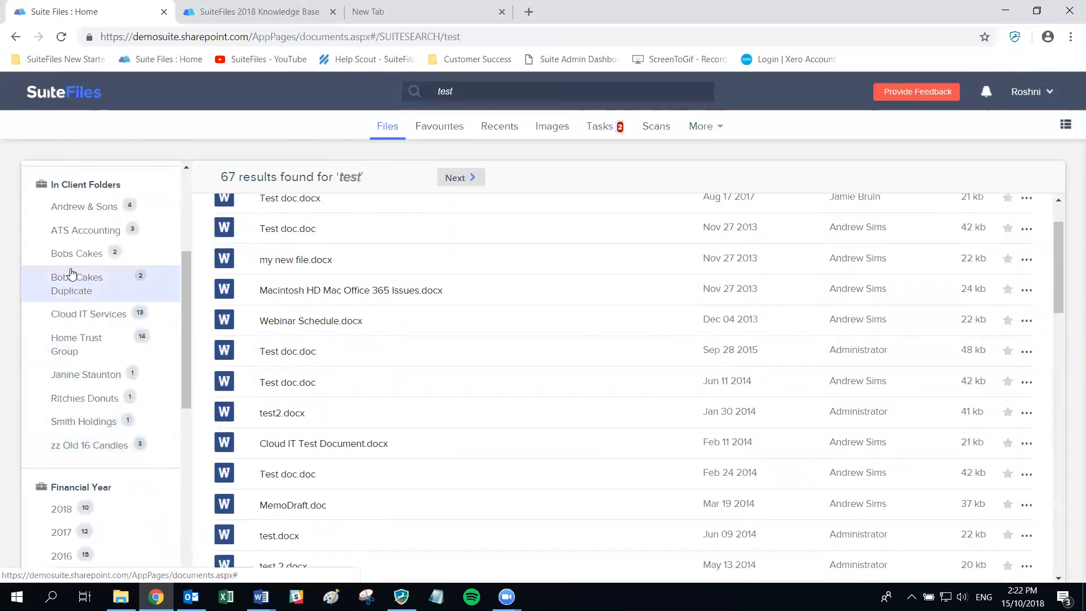
- Try the ATS Accounting folder filter, open the first Word match, then remove that filter
click(67, 233)
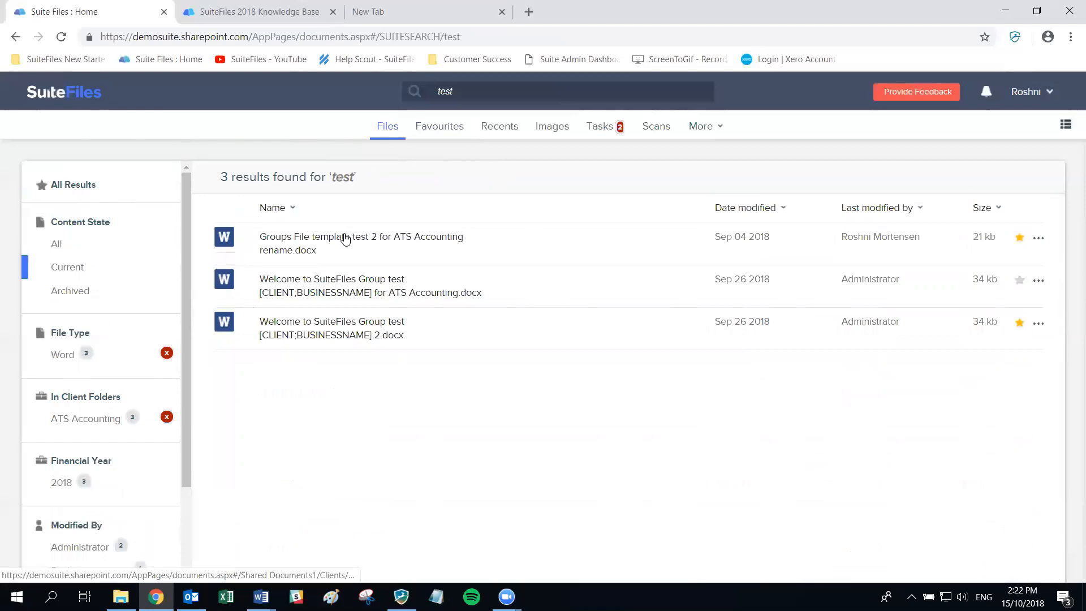
click(385, 243)
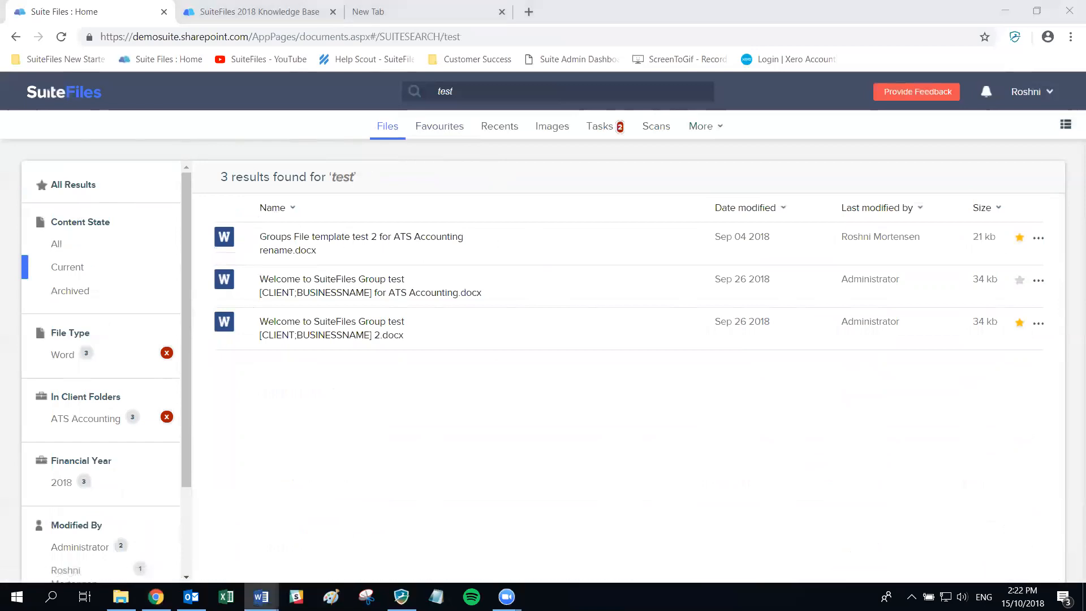
scroll(67, 371, down, 2)
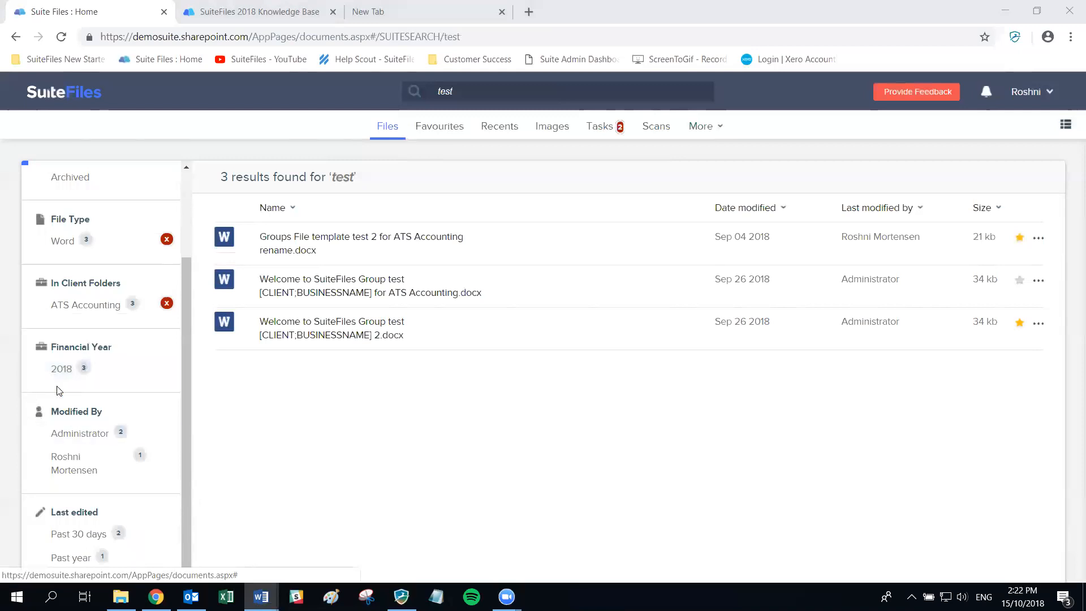
click(166, 304)
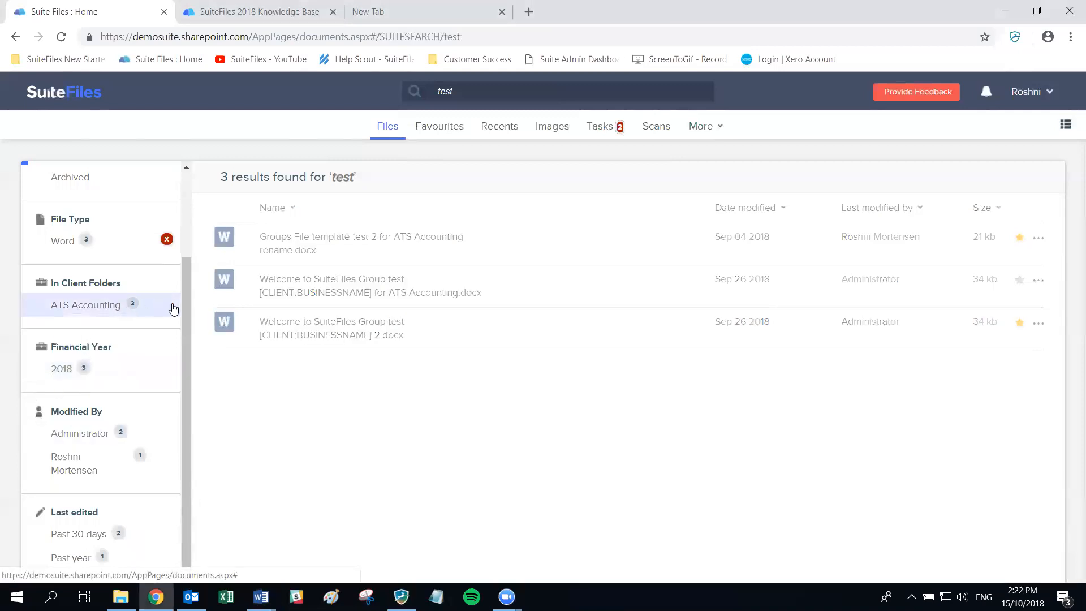
- Filter by one person under Modified By, leaving only Groups File template test 2
scroll(145, 368, down, 6)
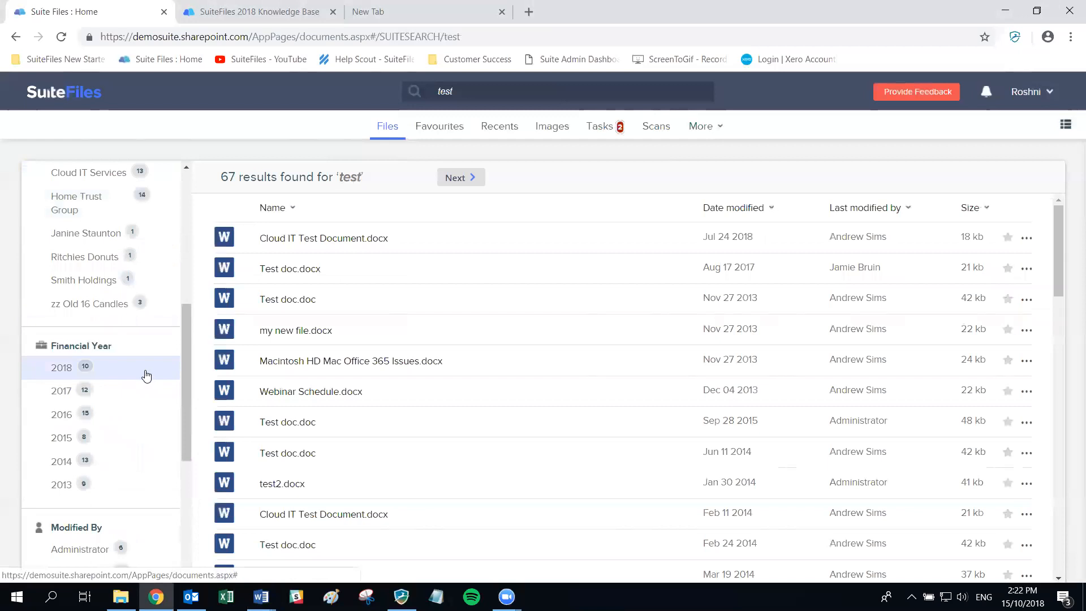
scroll(146, 375, down, 5)
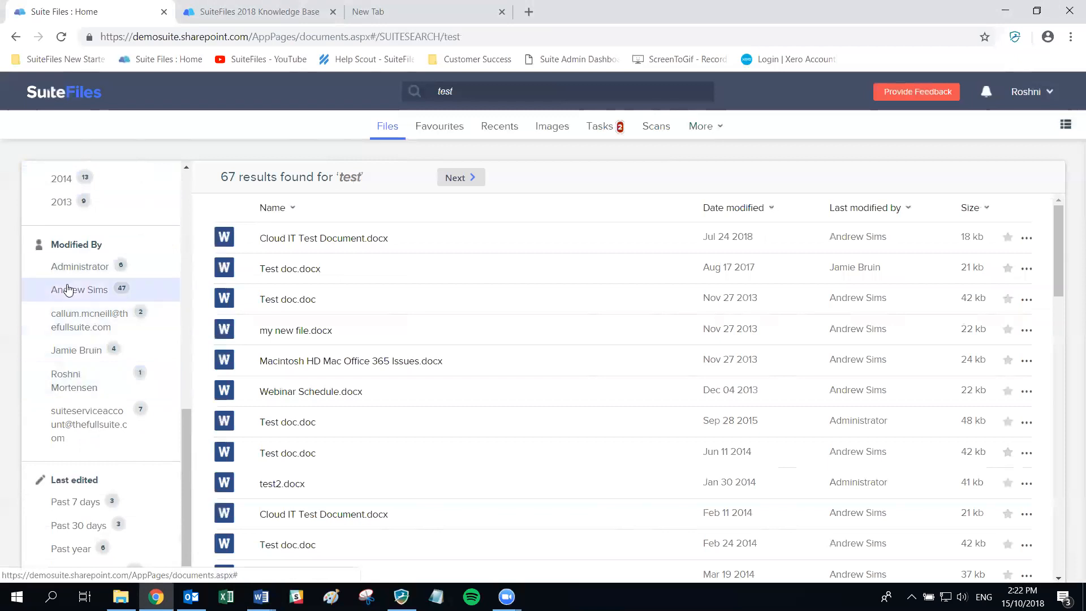
click(68, 380)
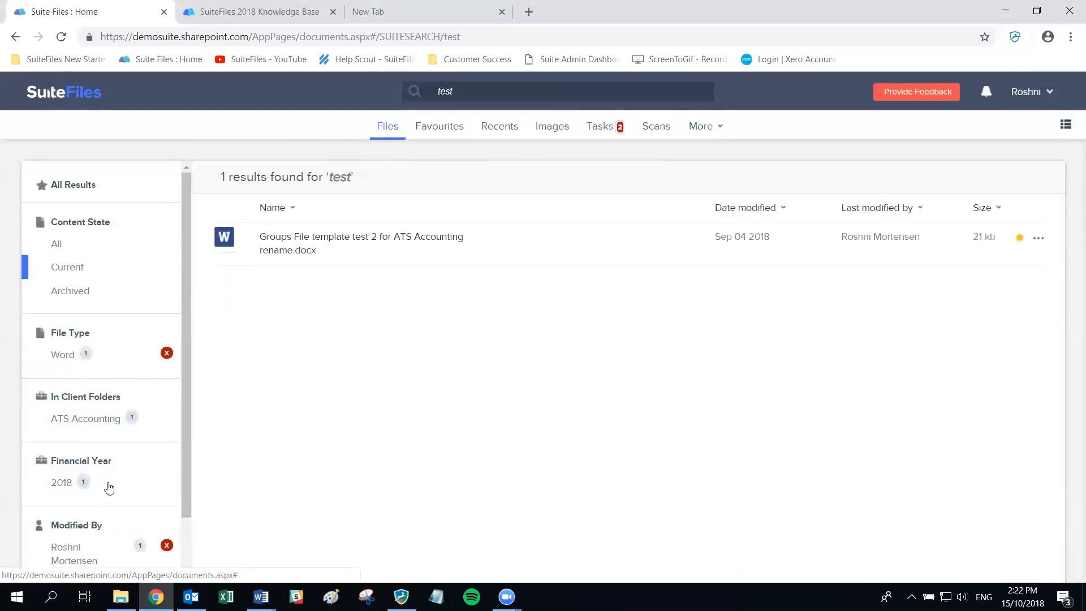
scroll(106, 492, down, 1)
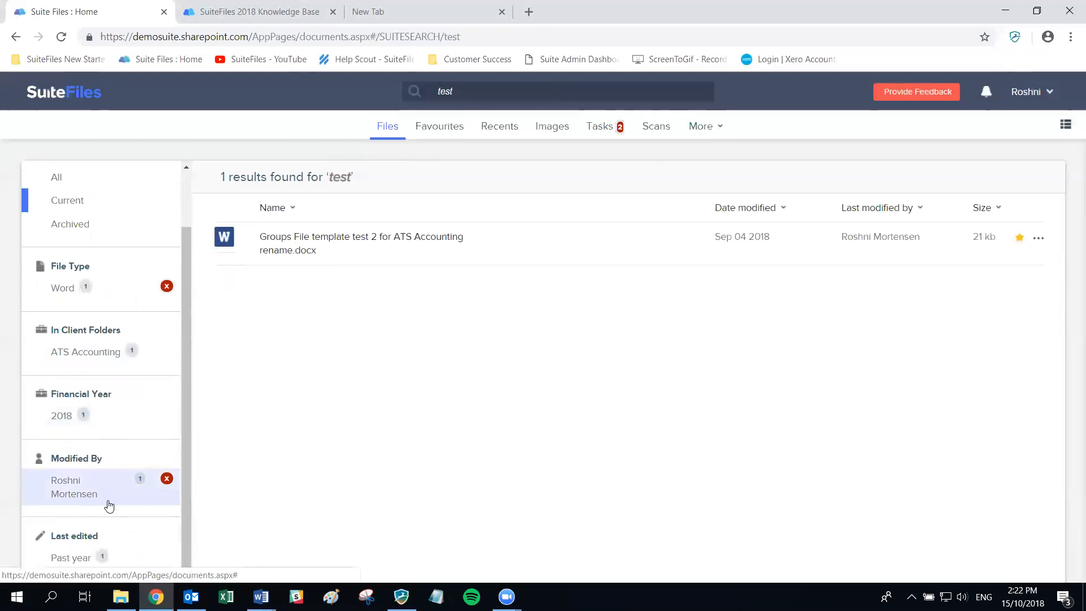
- Preview Groups File template test 2 for ATS Accounting rename.docx, then open its ATS Accounting folder
click(310, 237)
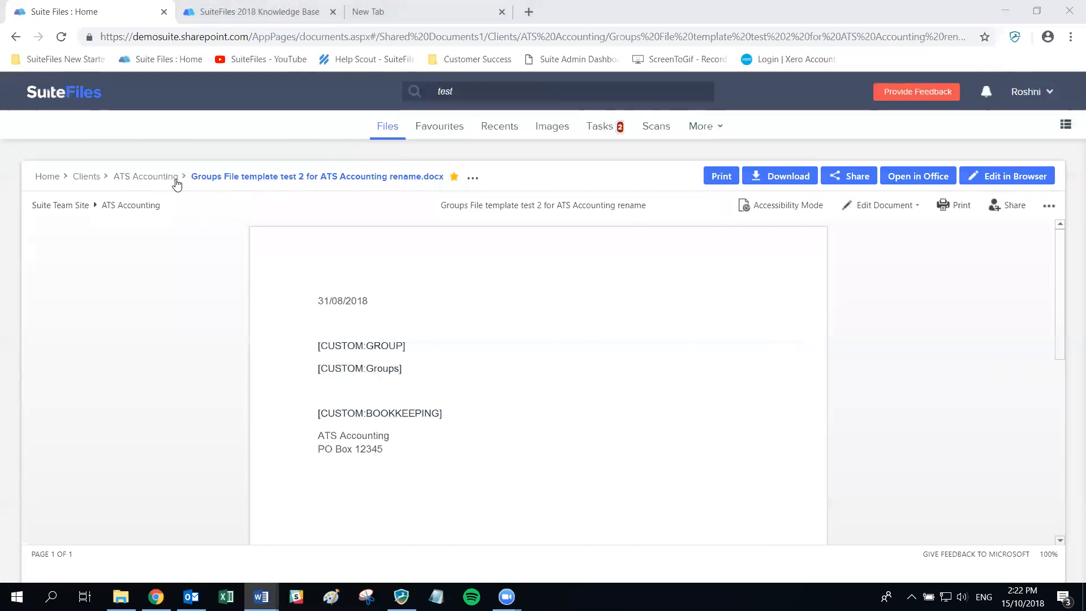
click(133, 182)
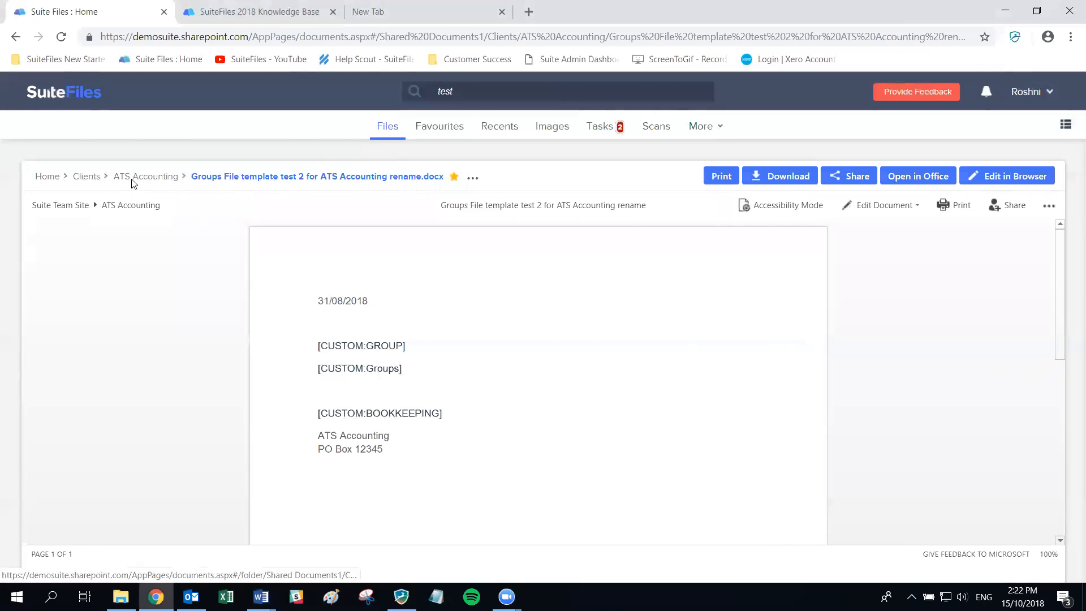
click(134, 182)
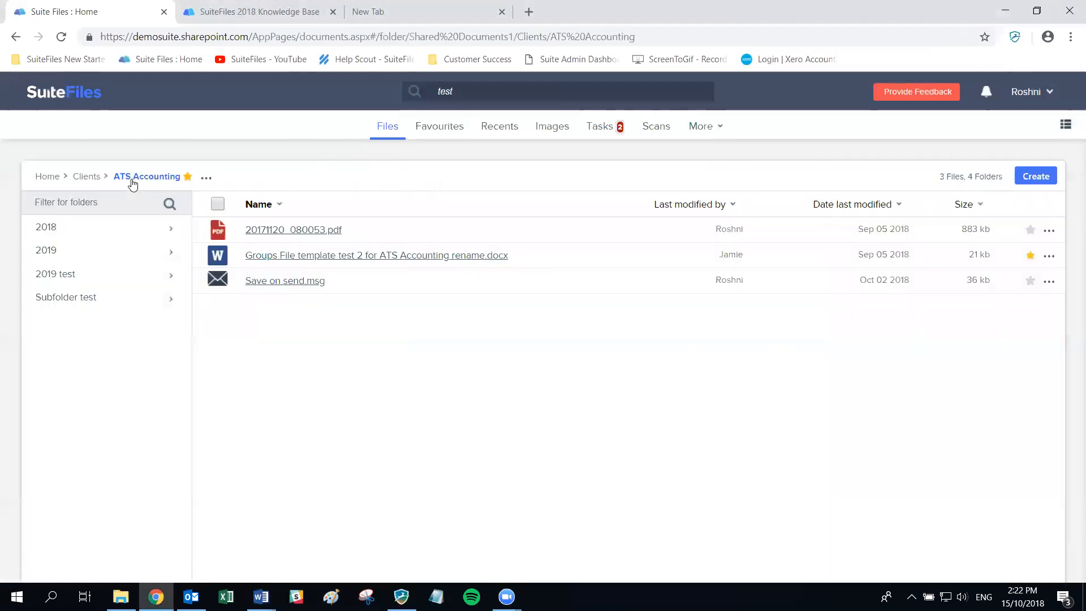
click(84, 178)
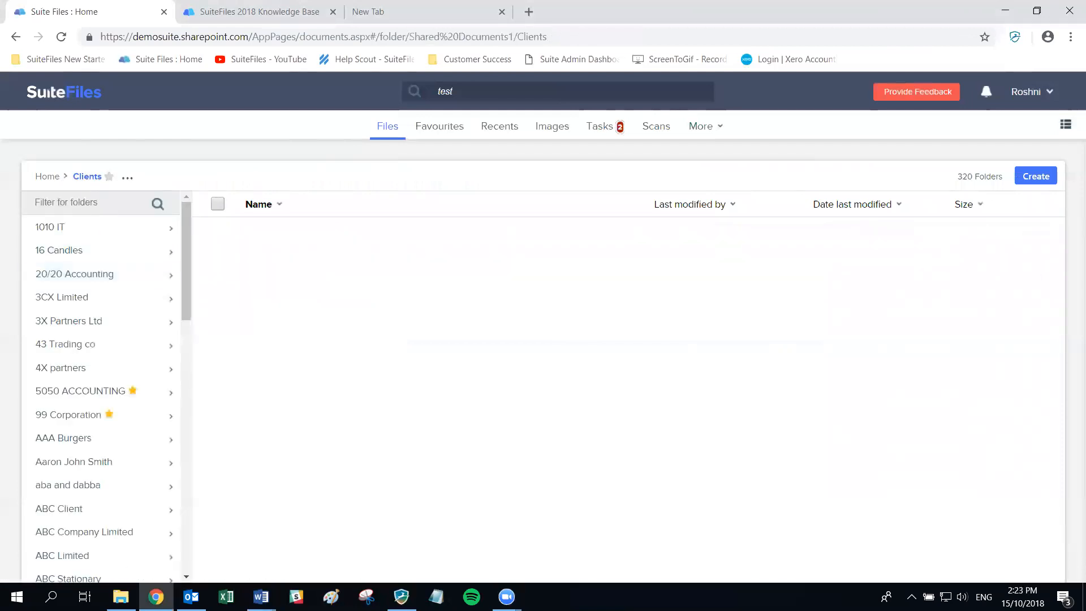
key(alt+Tab)
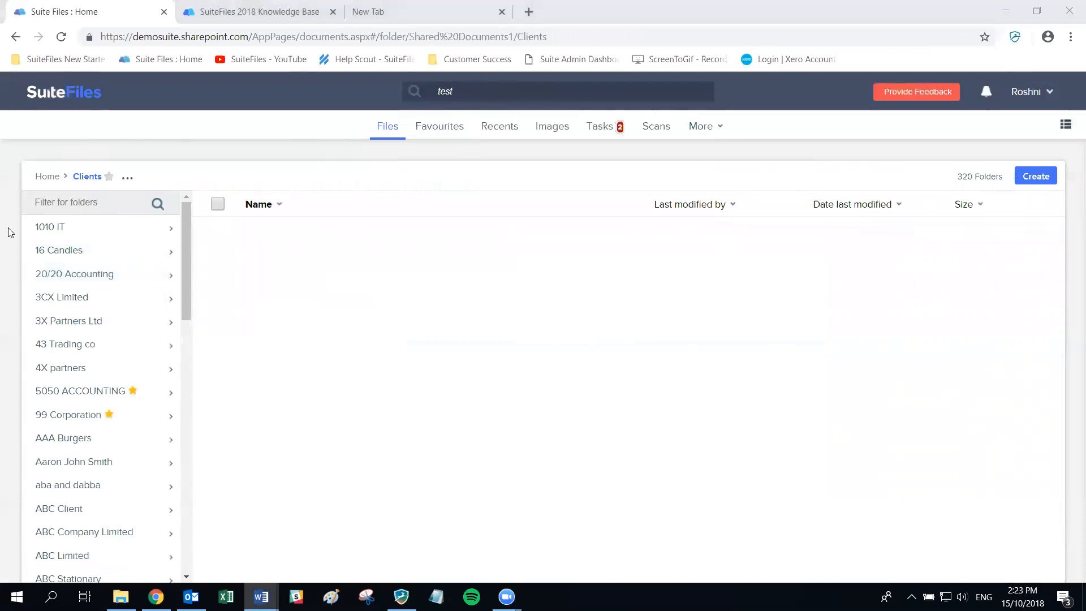
click(50, 417)
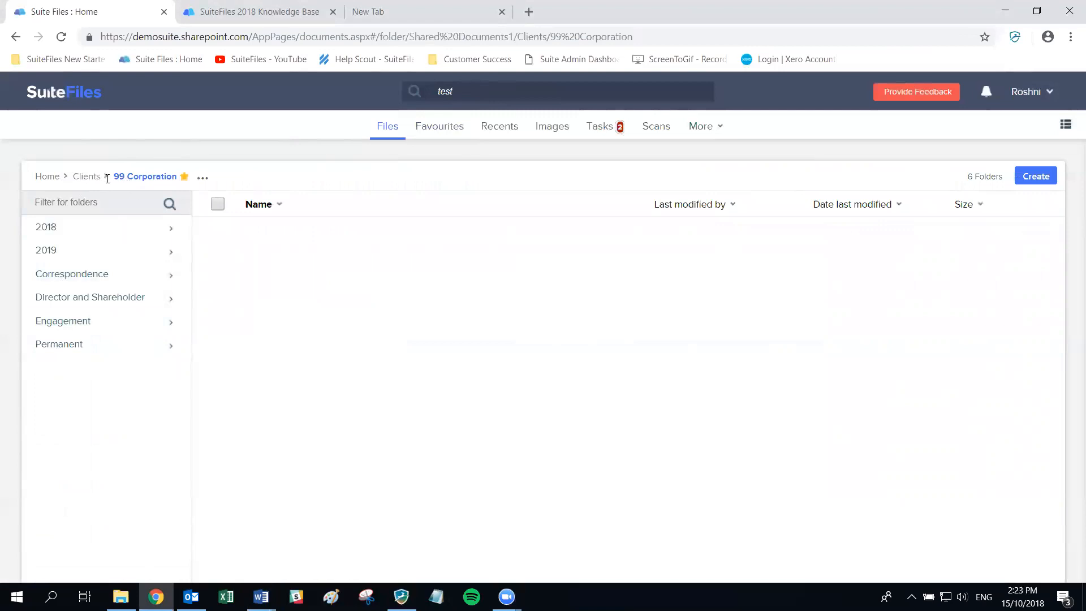
click(87, 178)
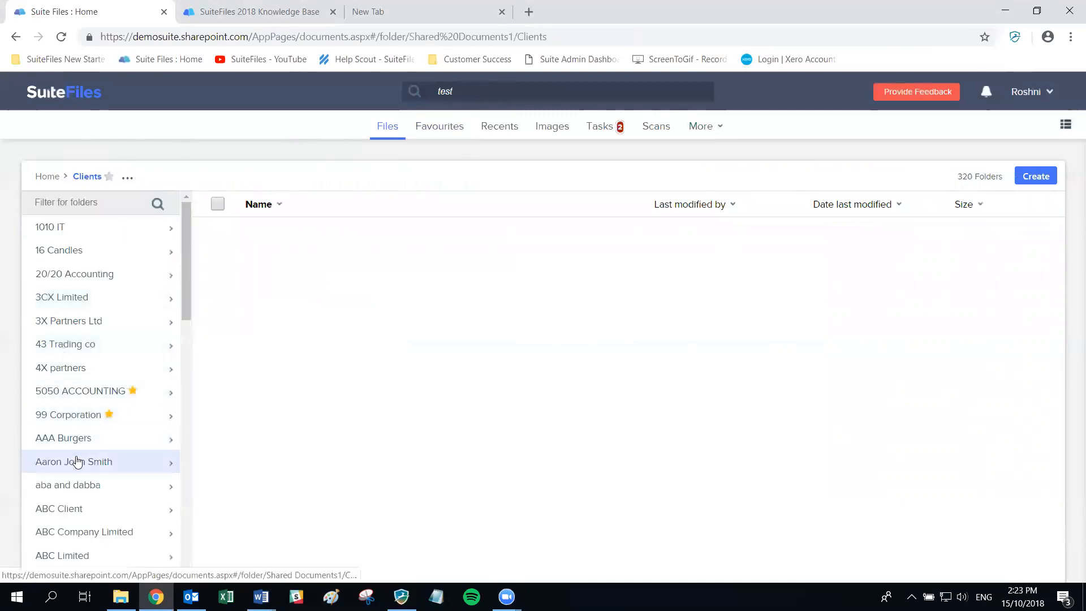
scroll(76, 492, down, 6)
scroll(77, 492, down, 5)
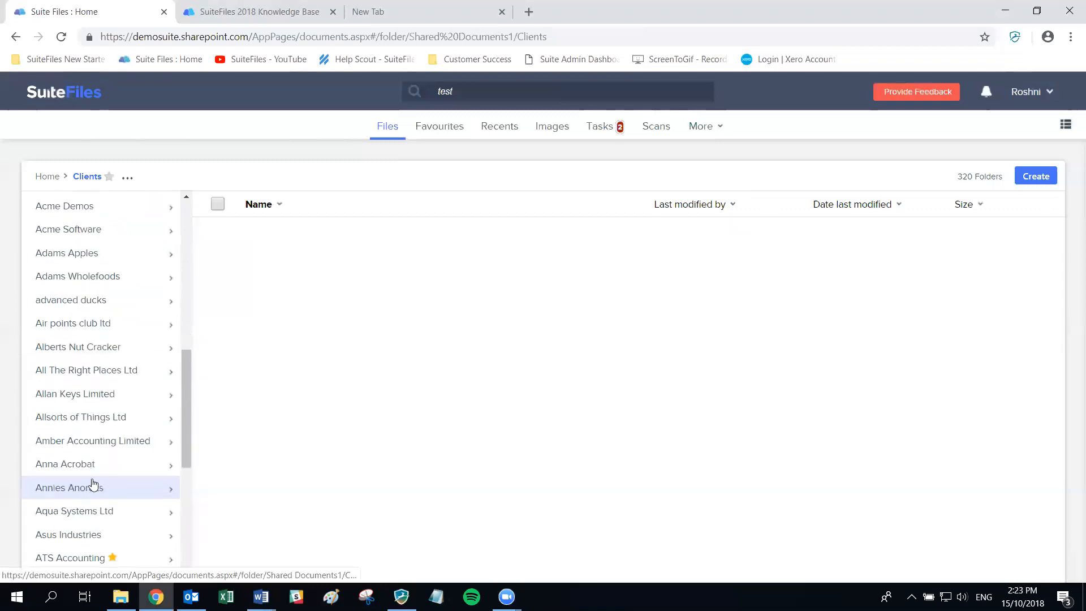
click(79, 415)
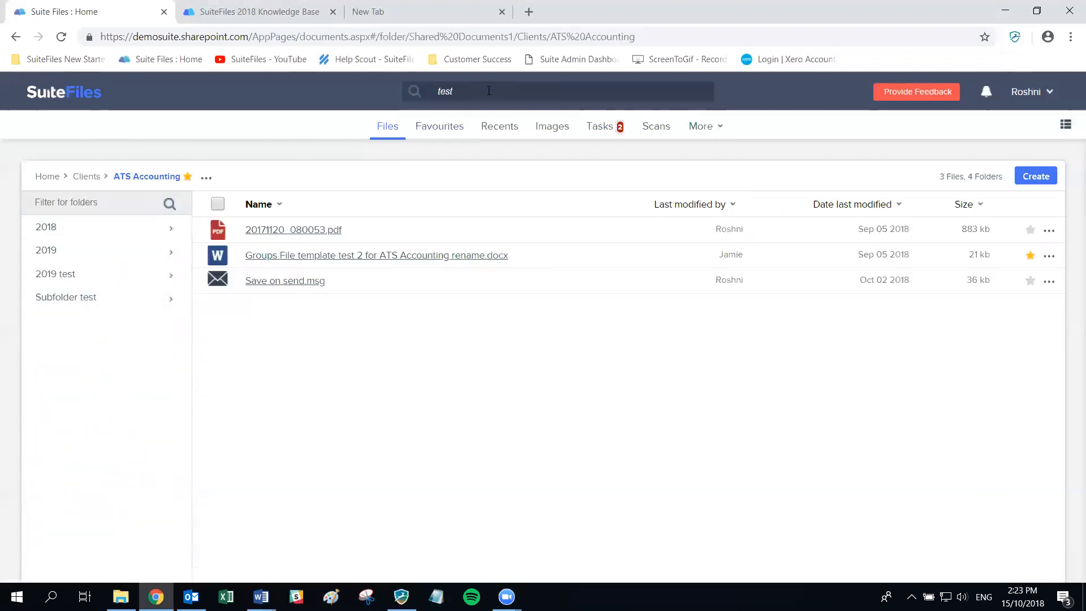
- Search the ATS Accounting folder for 'test', then return to the Home folder list
click(468, 89)
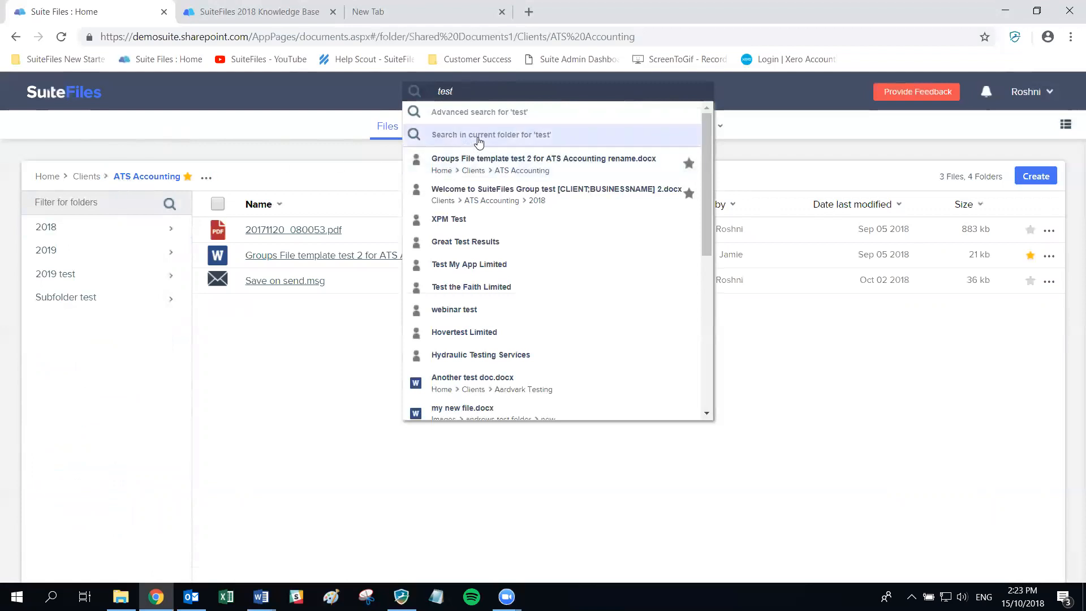
click(509, 138)
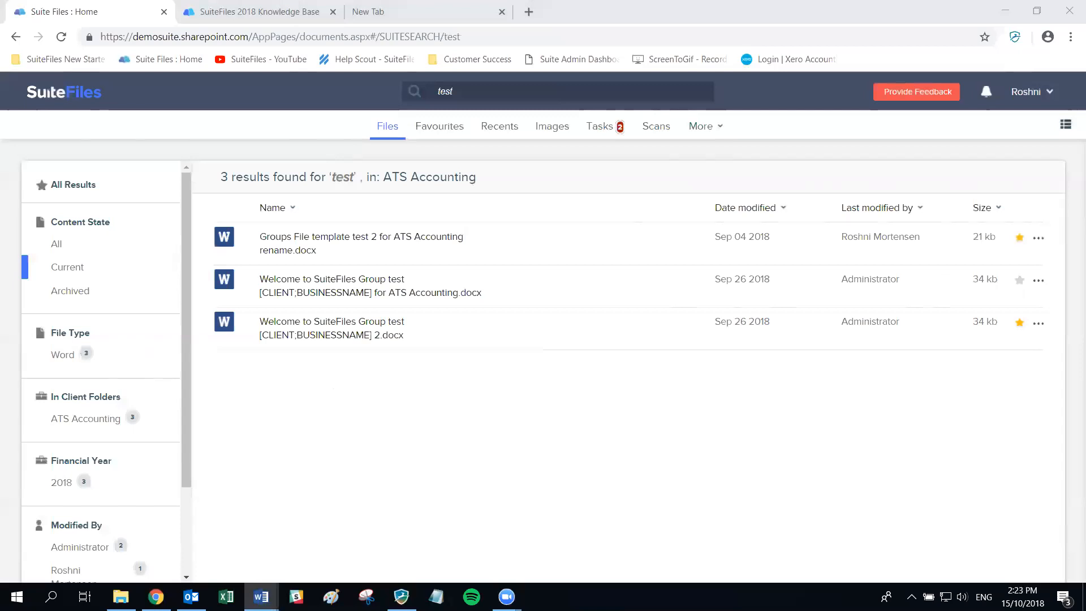
click(56, 94)
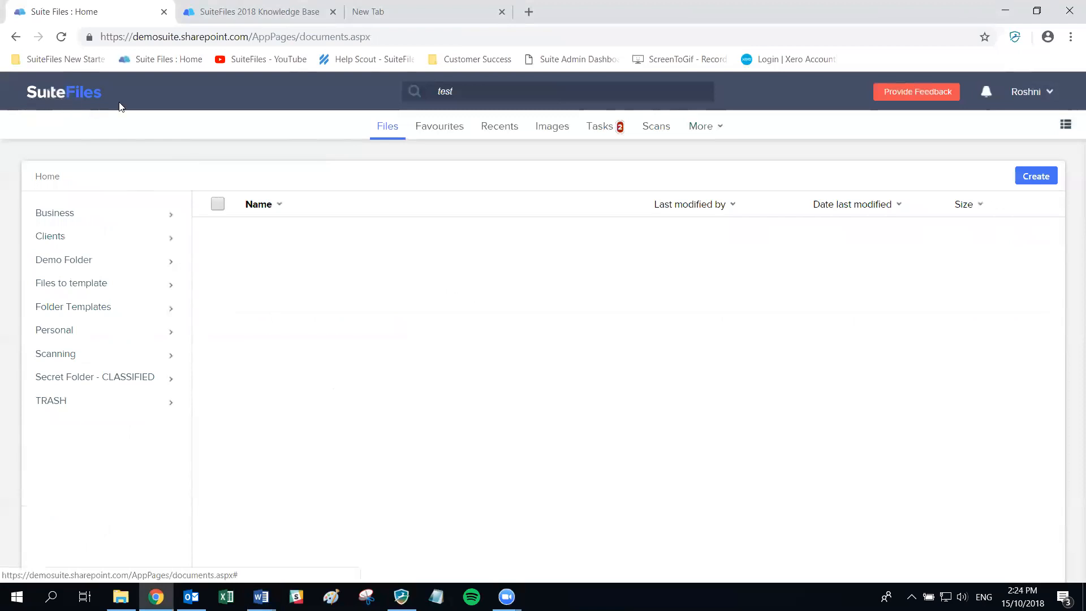
- Open the Clients folder with its 320 client folders, and glance at its actions menu before closing it
click(61, 245)
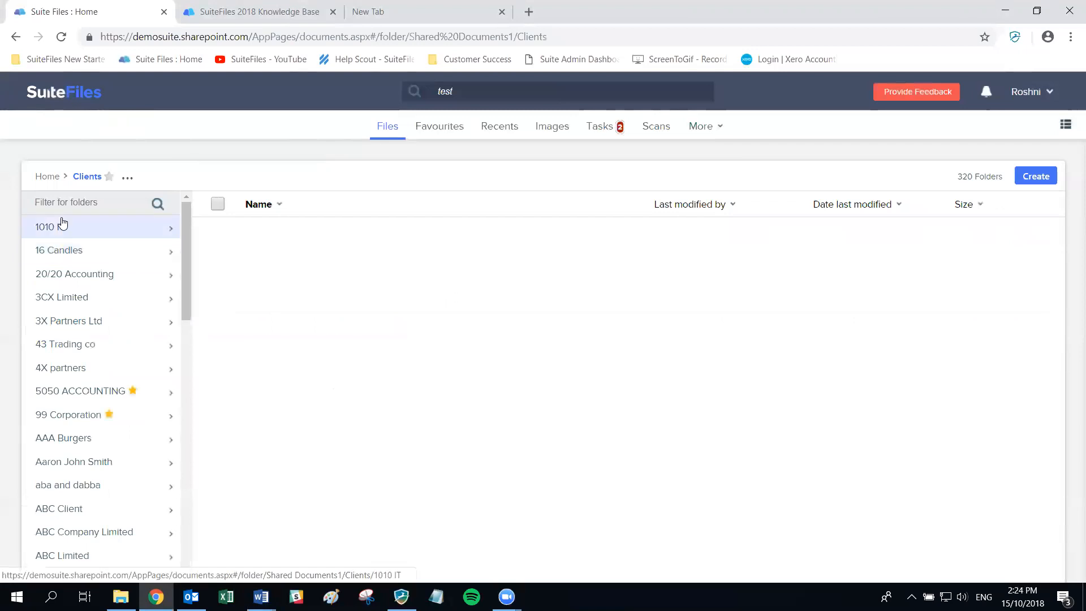
click(128, 179)
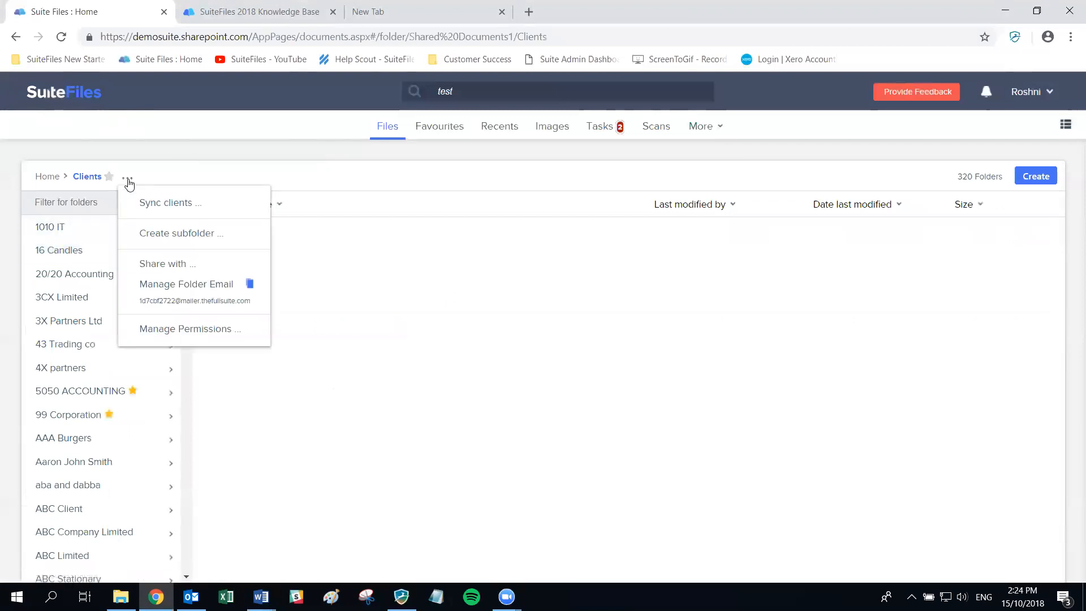
click(903, 174)
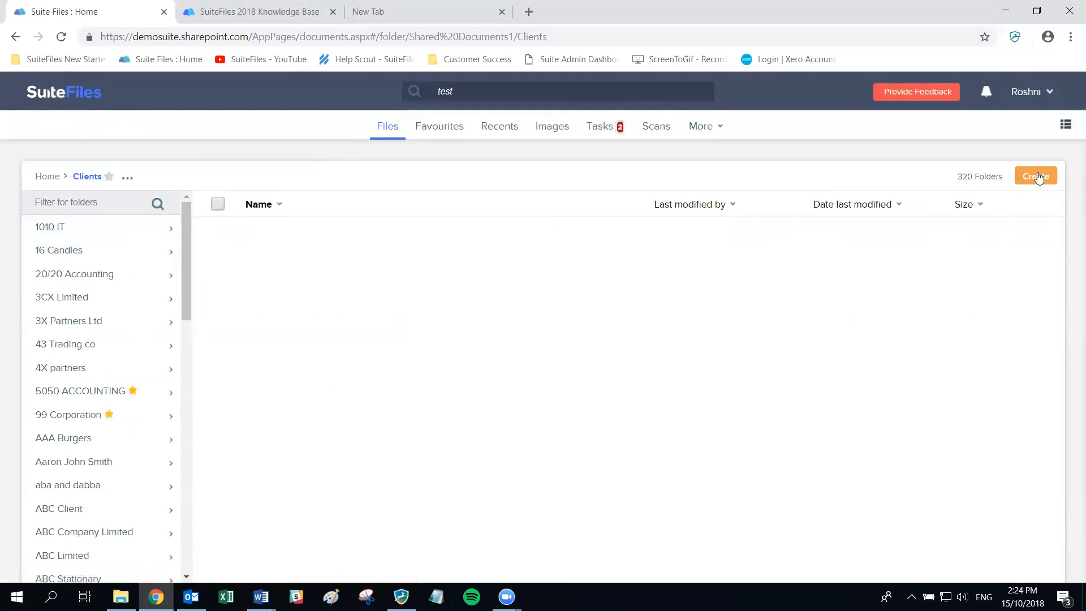
- Create a new folder named 'SPS Accounting' inside Clients
click(1038, 177)
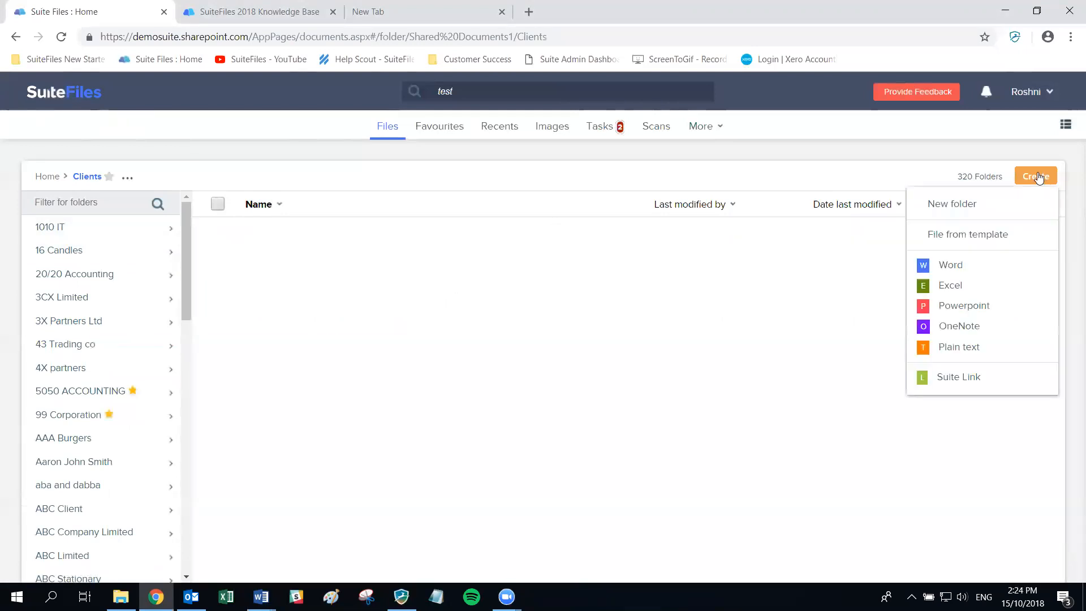
click(978, 204)
click(527, 262)
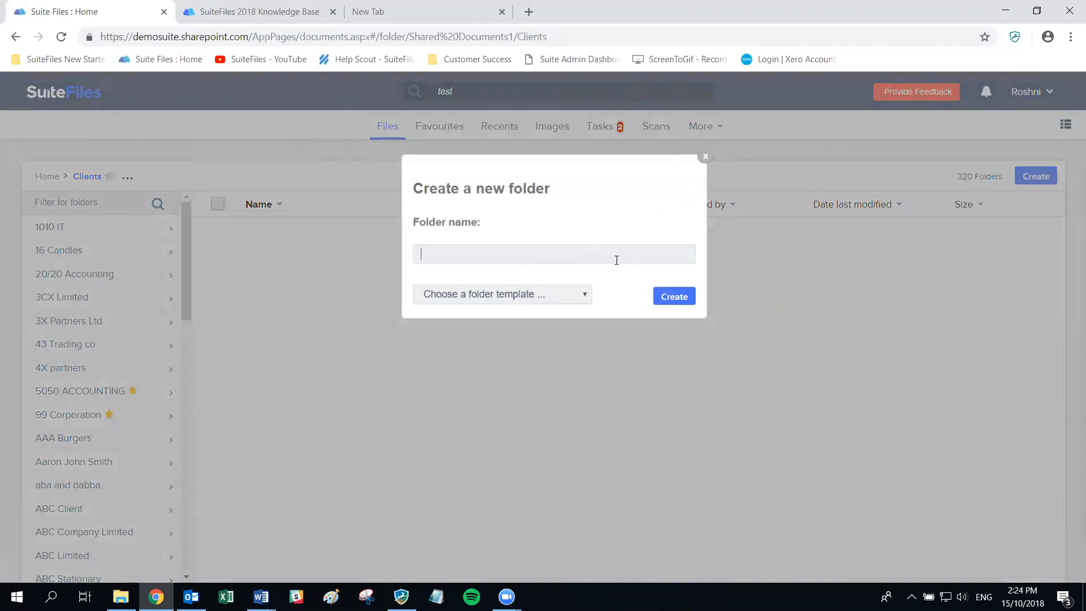
text(SPS Accout)
key(BackSpace)
text(nting)
click(673, 298)
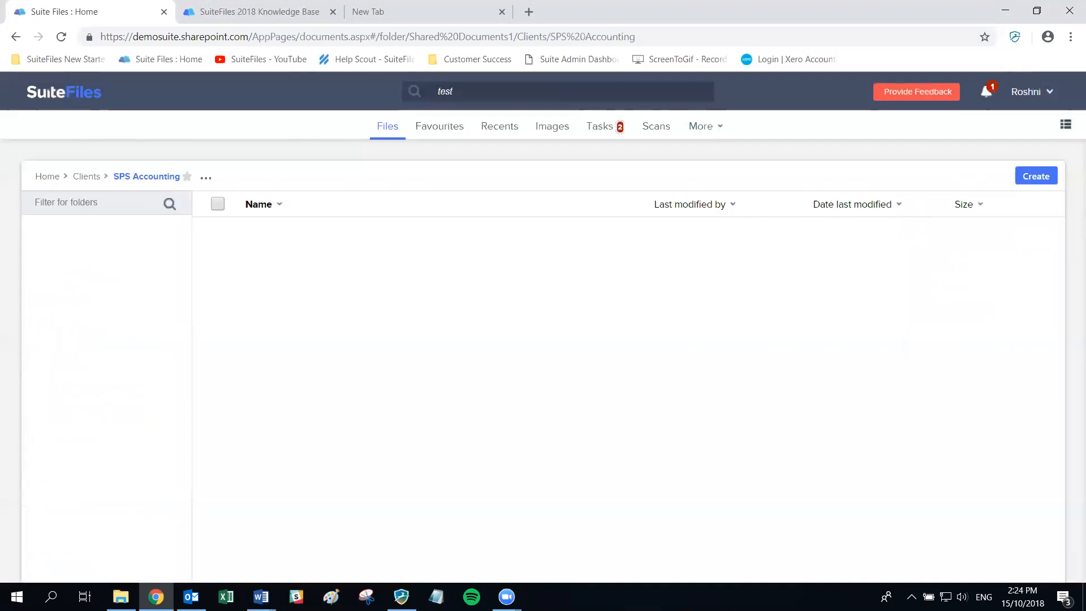
key(alt+Tab)
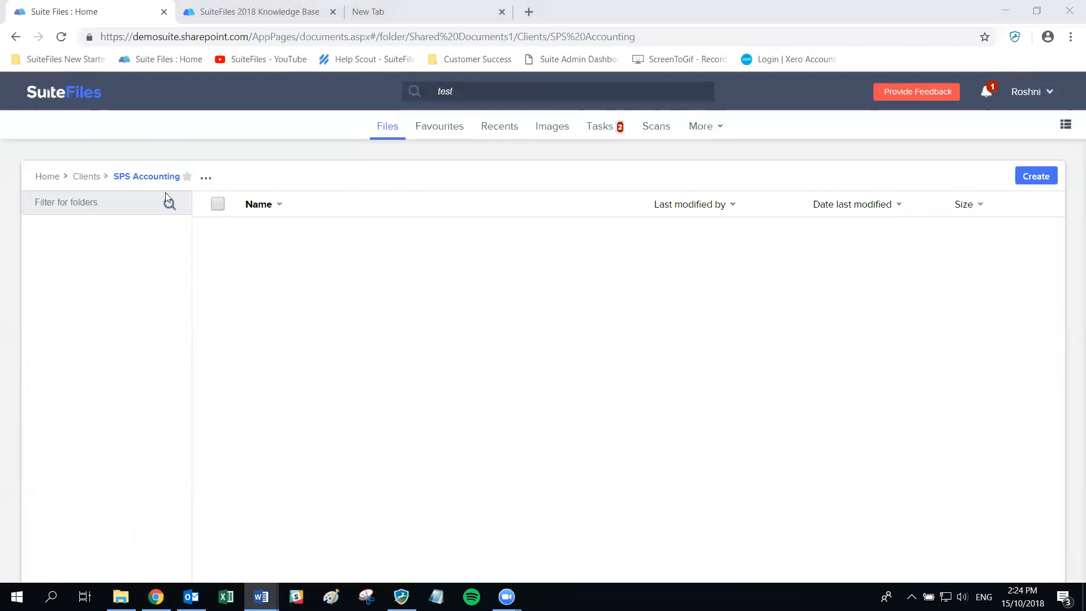
- Delete the SPS Accounting folder from its actions menu and confirm the deletion
click(206, 179)
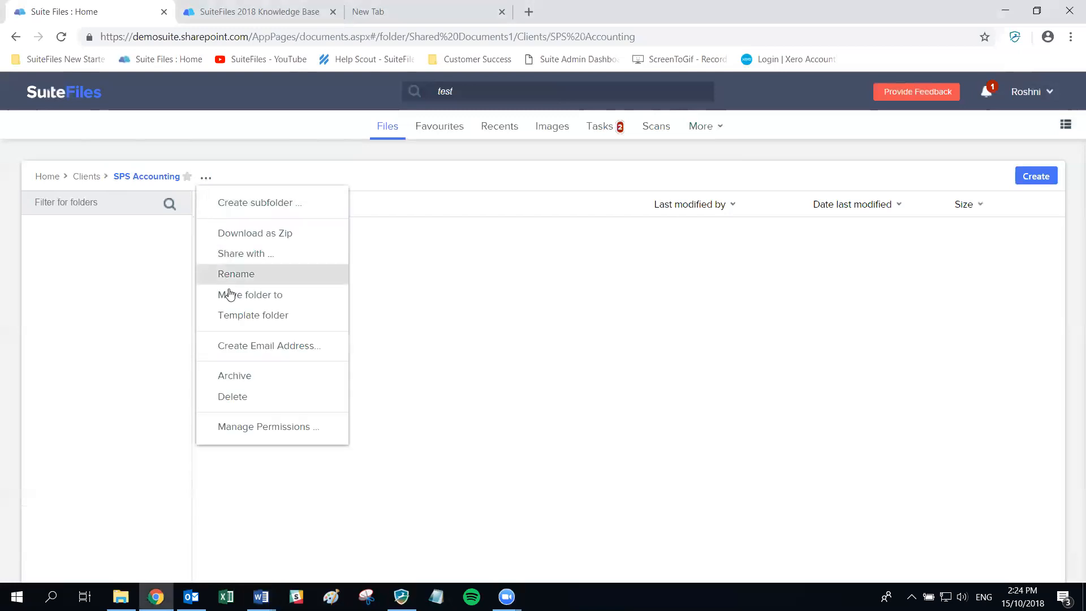
click(228, 403)
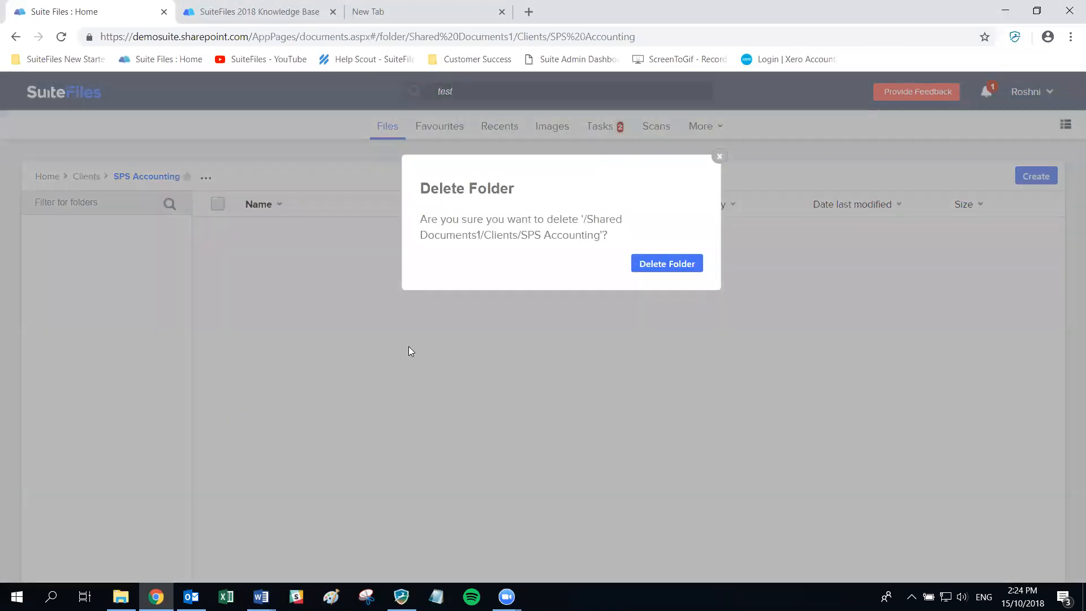
click(665, 271)
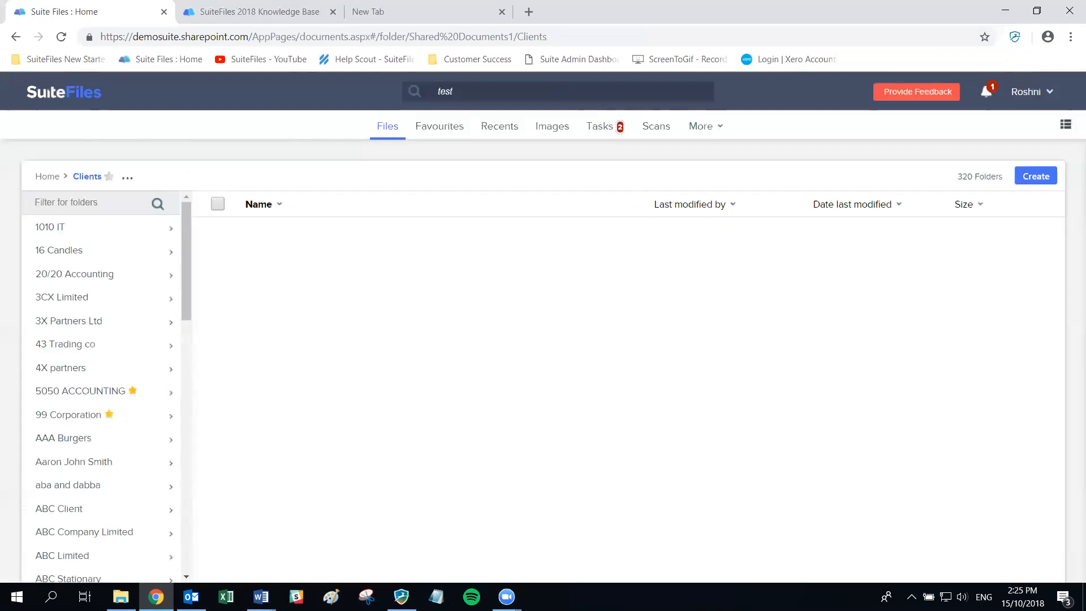
- Return to Home and open the Folder Templates folder with its three template folders
click(55, 176)
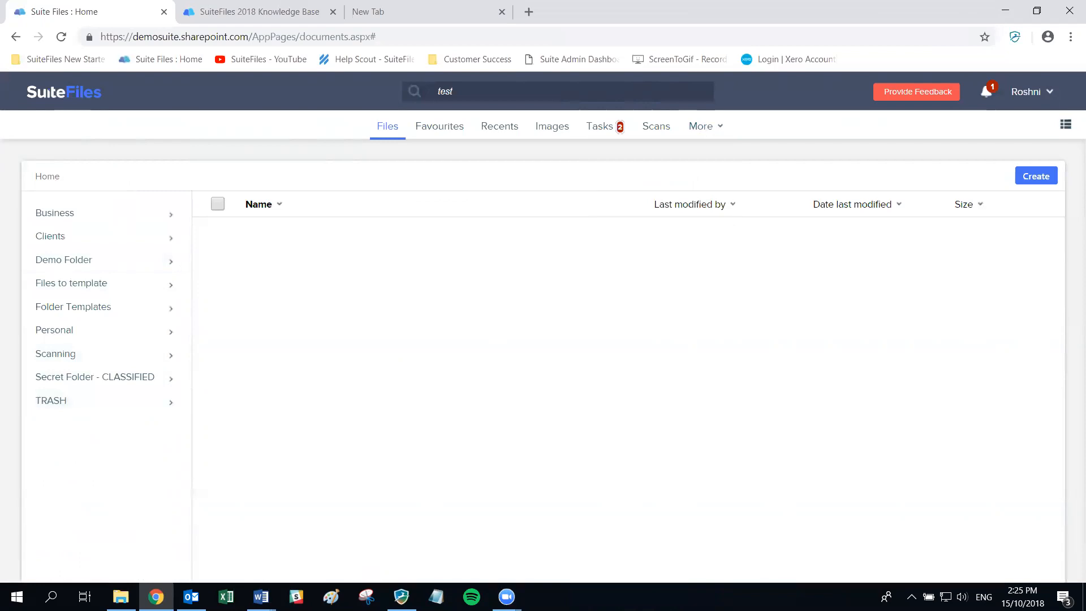
key(alt+Tab)
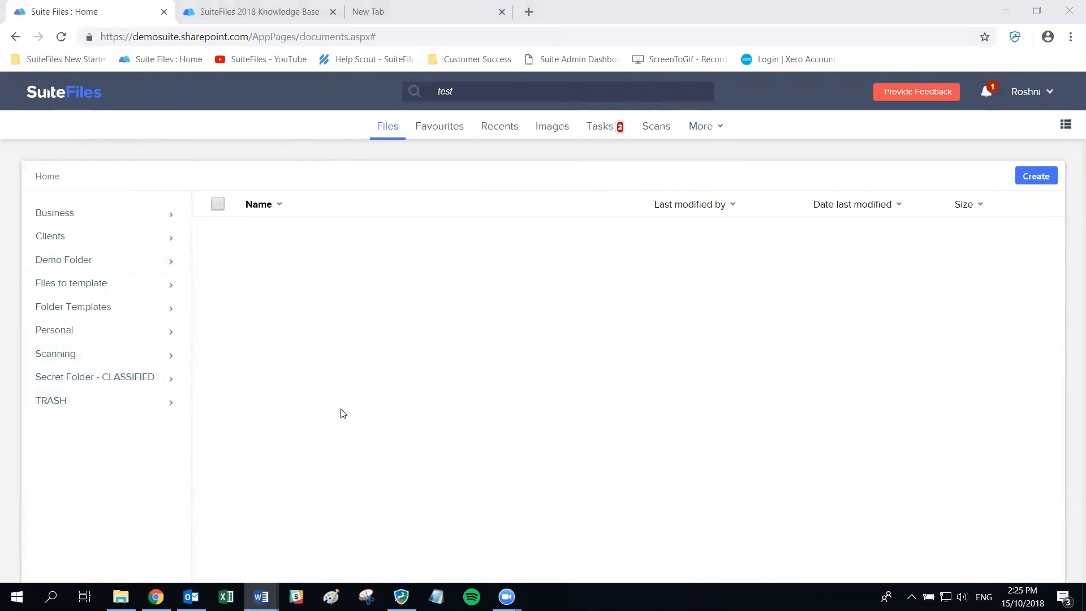
click(113, 309)
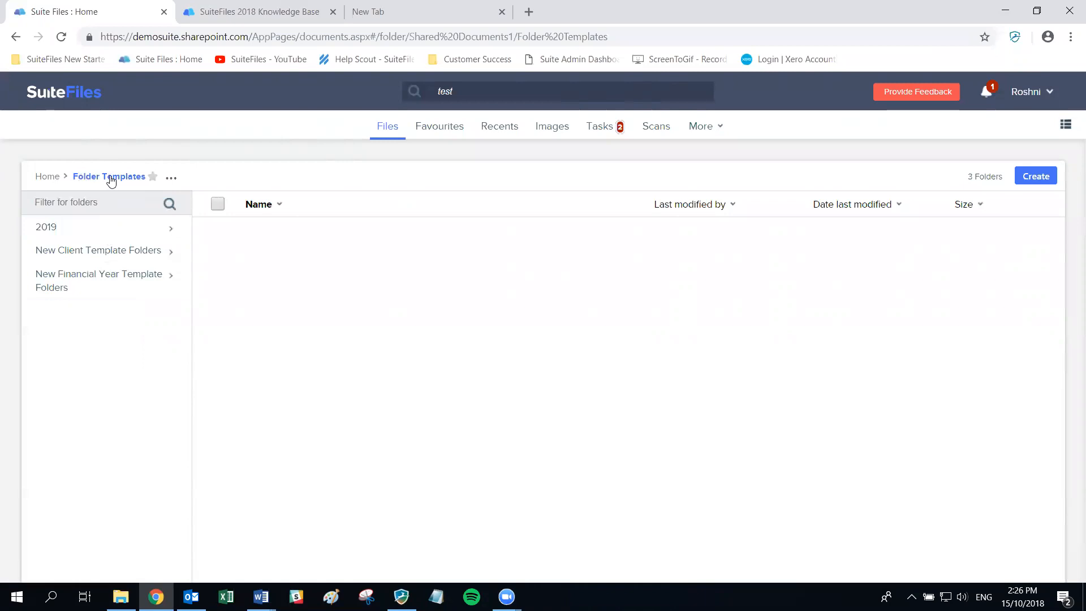
- Open New Client Template Folders and browse its Email, Engagement, FY2016 and FY2017 subfolders
click(100, 252)
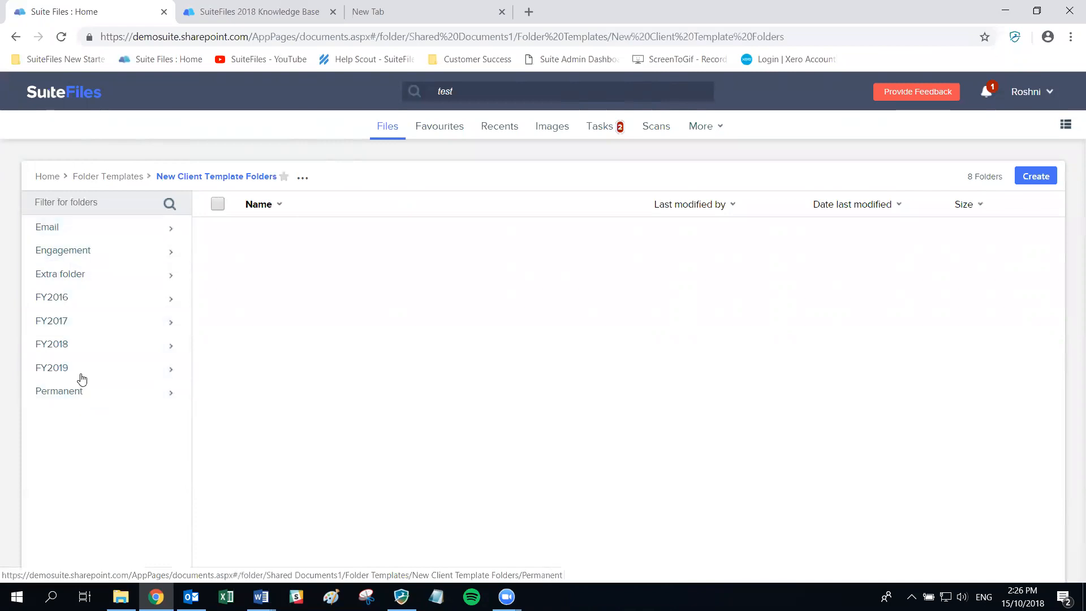
click(83, 225)
click(225, 178)
click(51, 249)
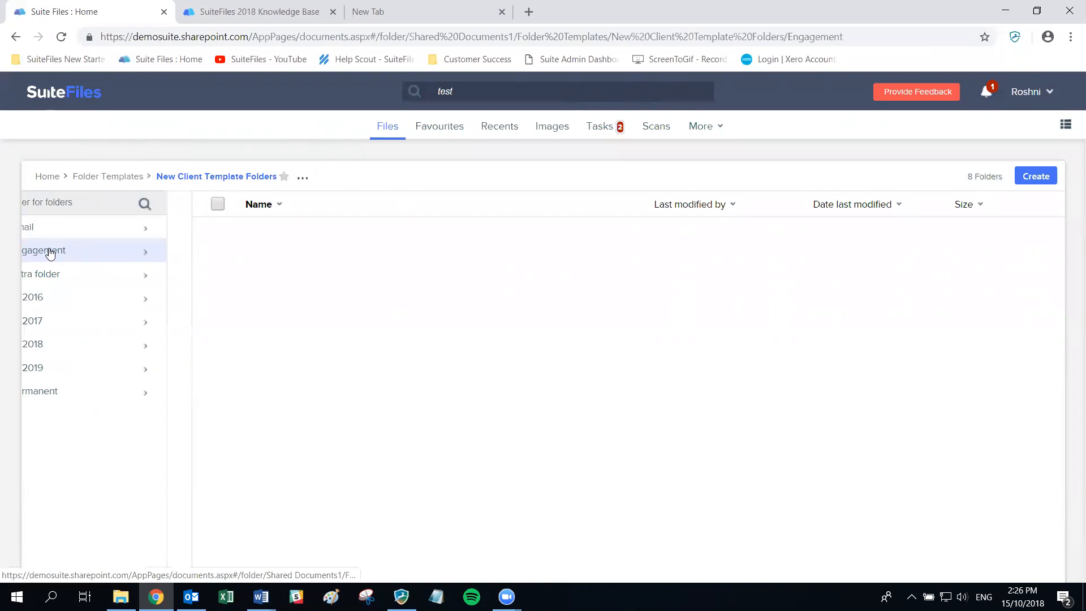
click(215, 177)
click(68, 295)
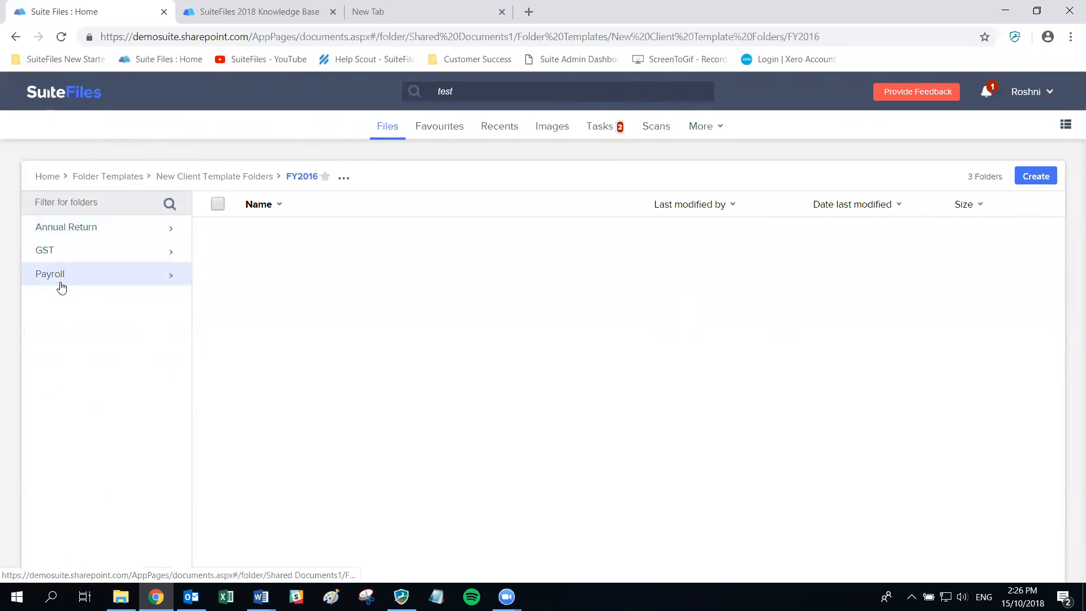
click(212, 177)
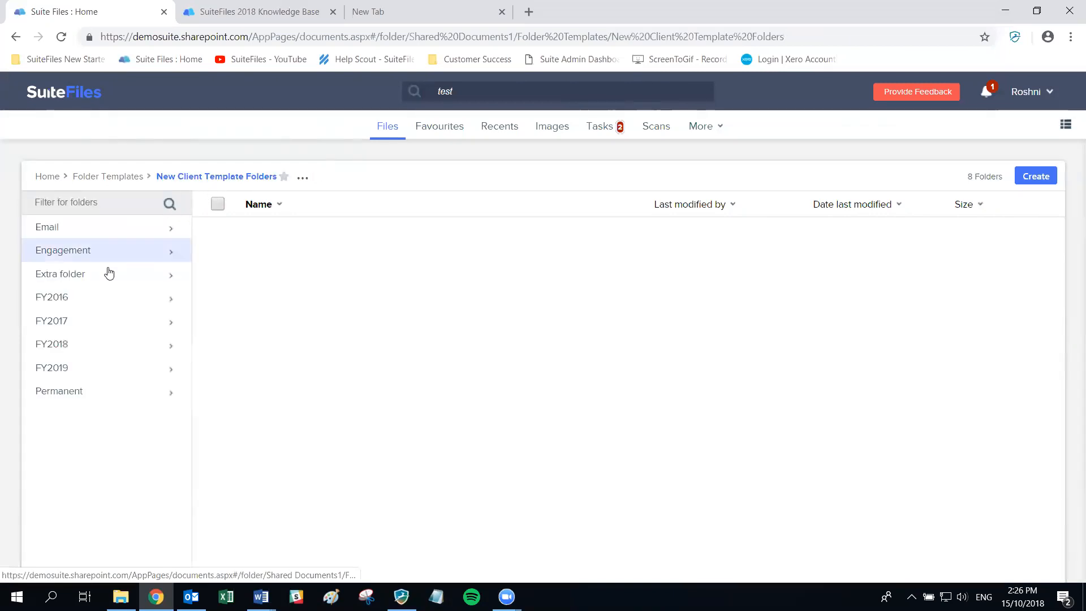
click(74, 319)
click(211, 177)
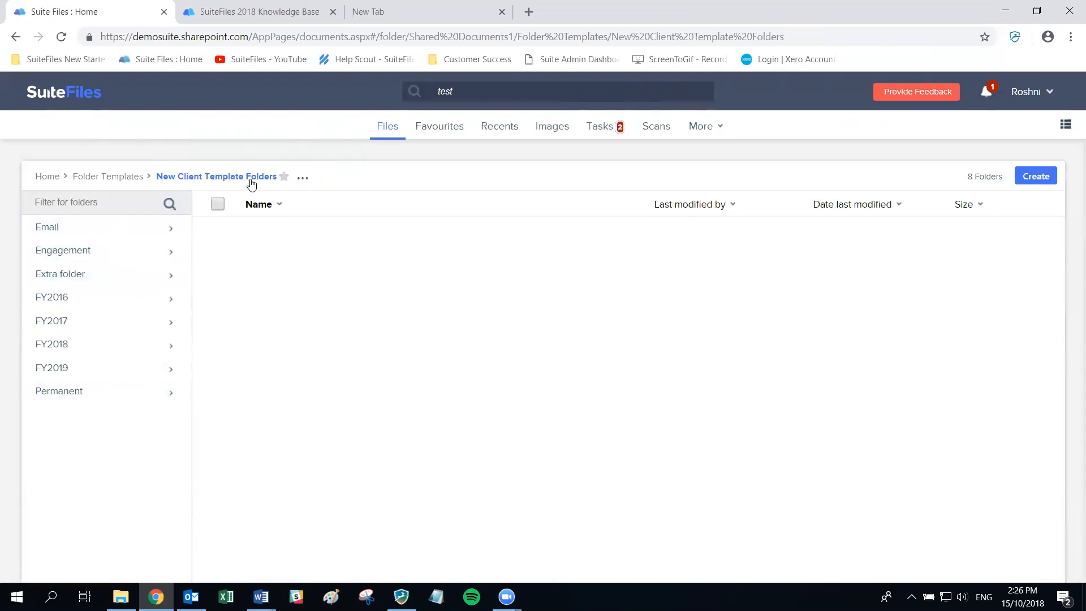
- Make a template from this folder named 'New Client - Company Folders 15 Oct' and create it
click(301, 179)
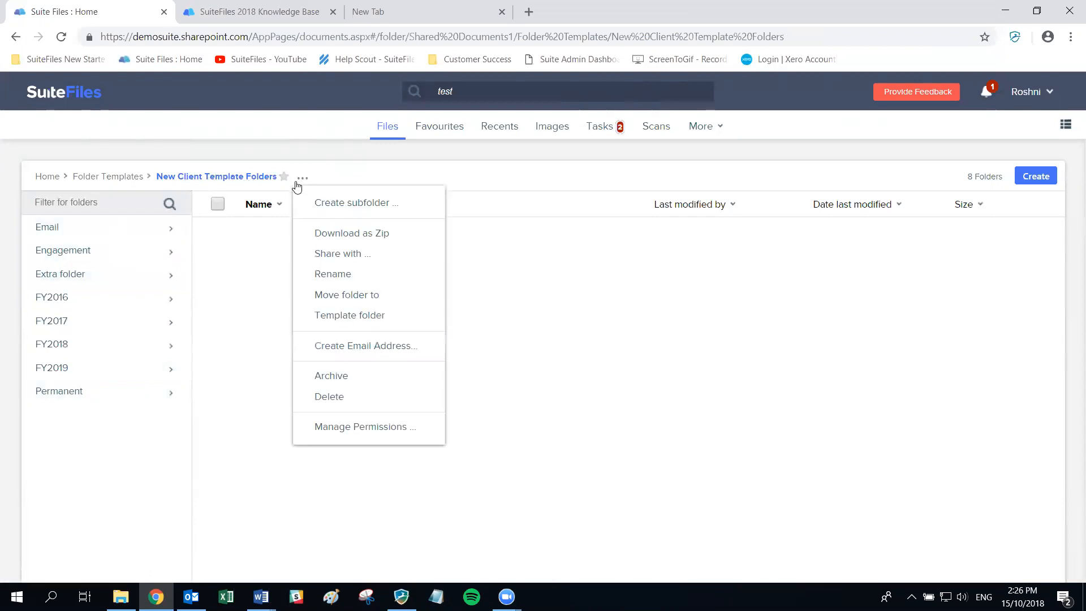
click(338, 323)
click(441, 250)
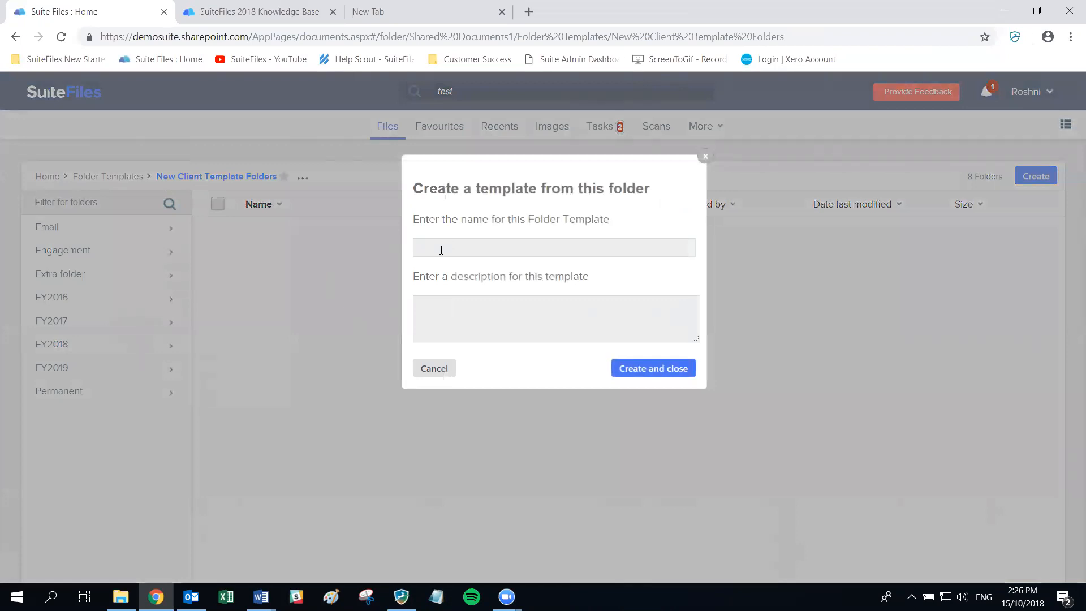
text(New Client - Company Folders 15 Oct)
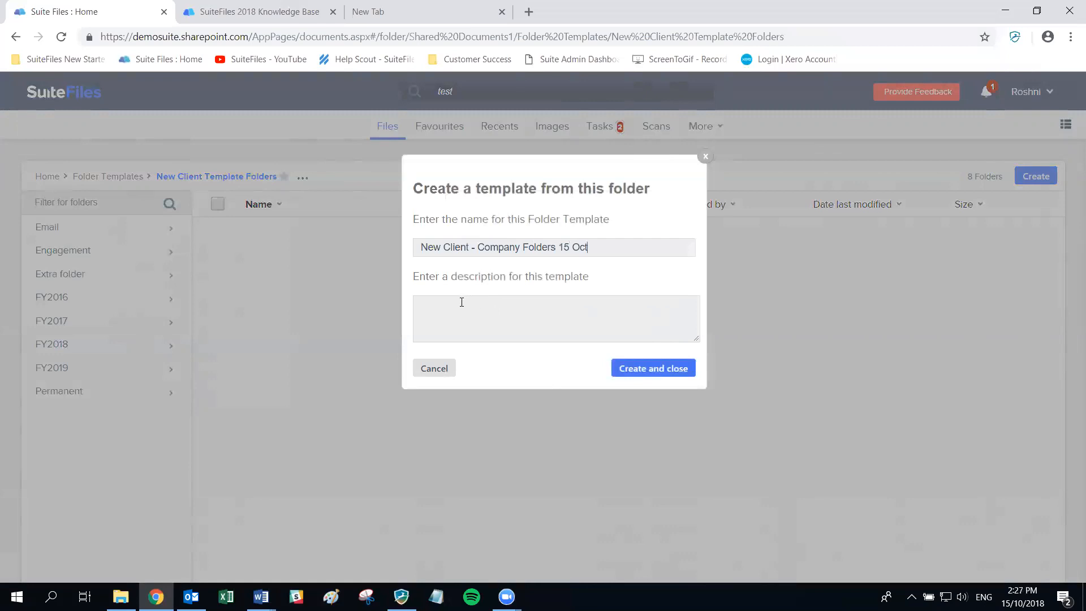
click(673, 370)
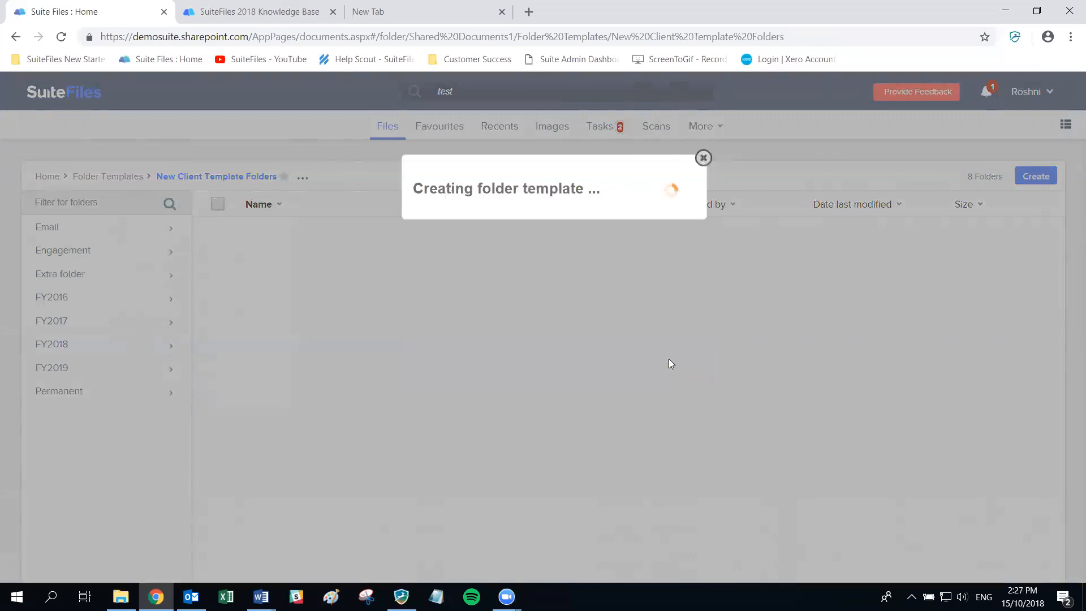
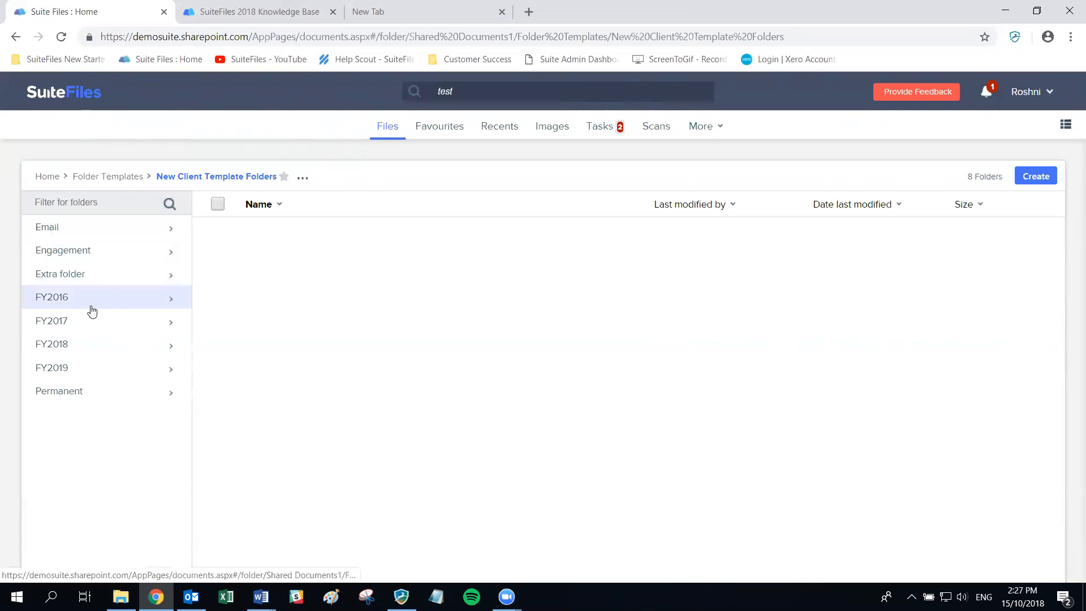
- Leave the template folder via Home and open the Clients list of 320 client folders
right_click(141, 306)
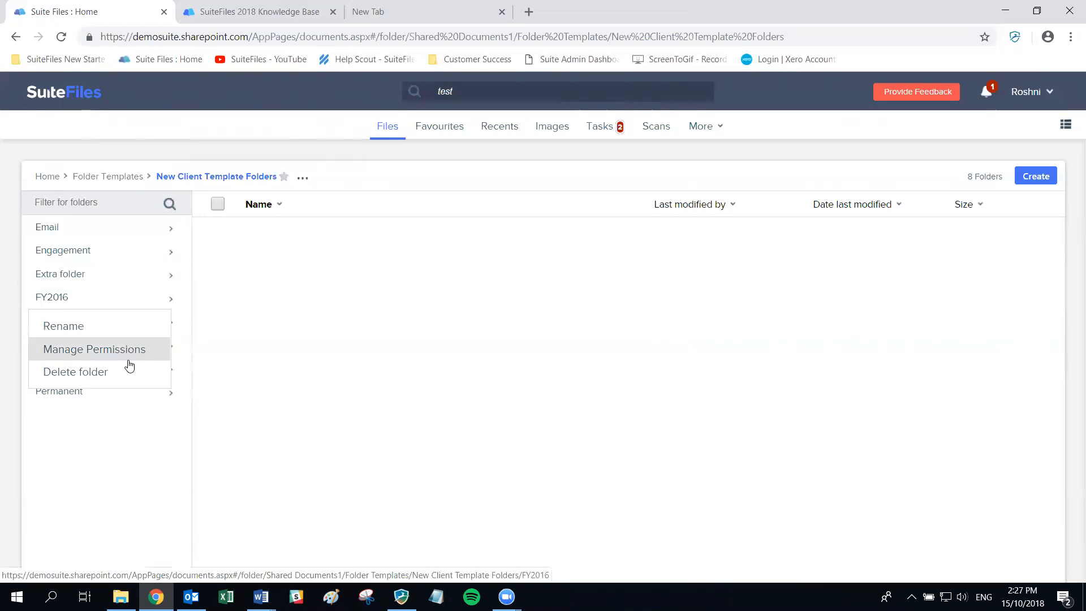
click(101, 475)
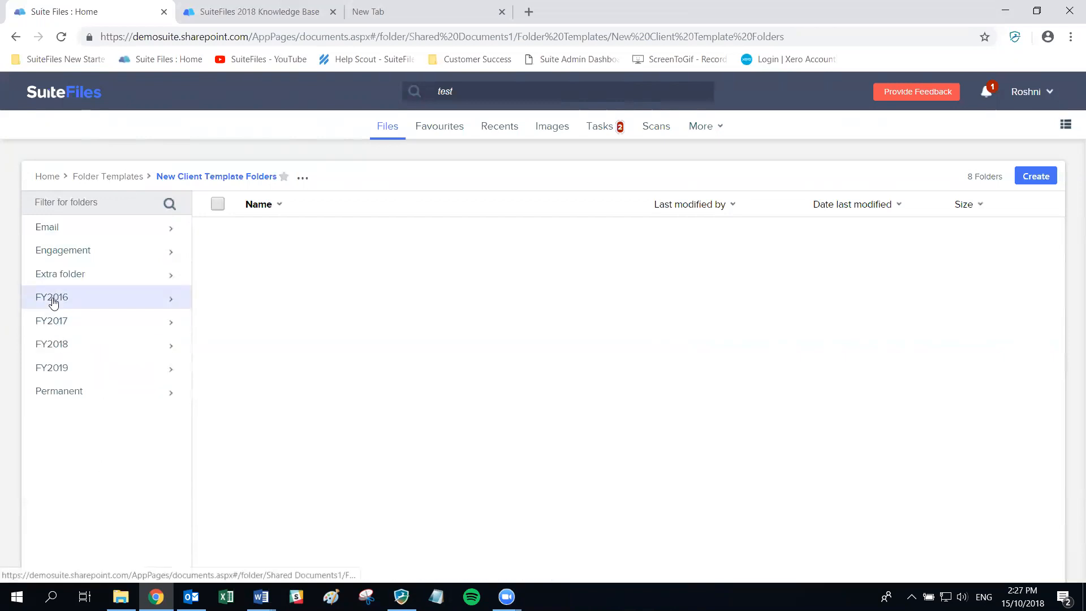
click(304, 180)
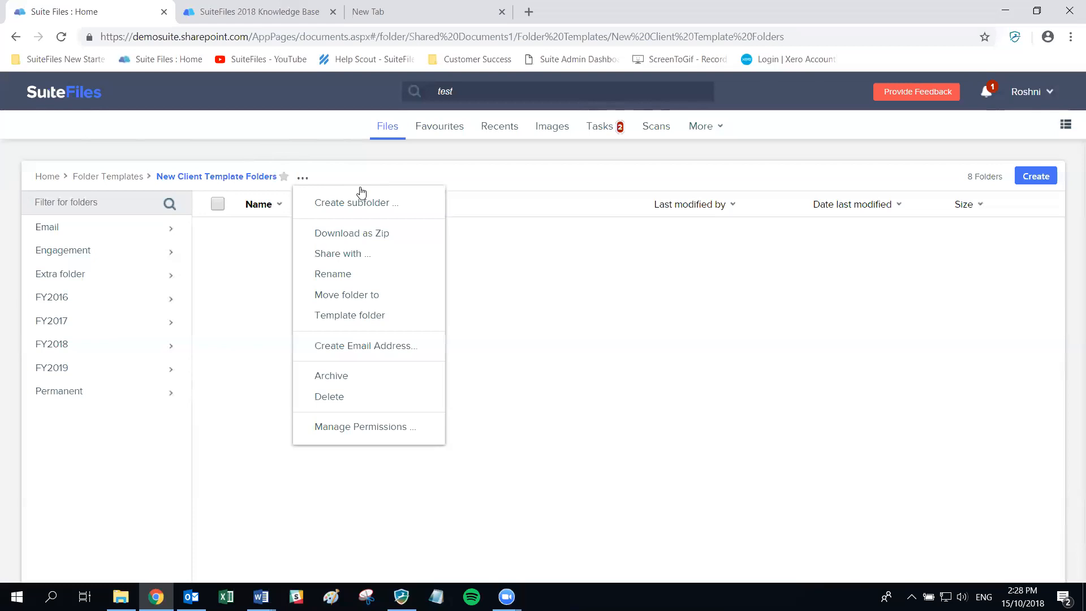
key(alt+Tab)
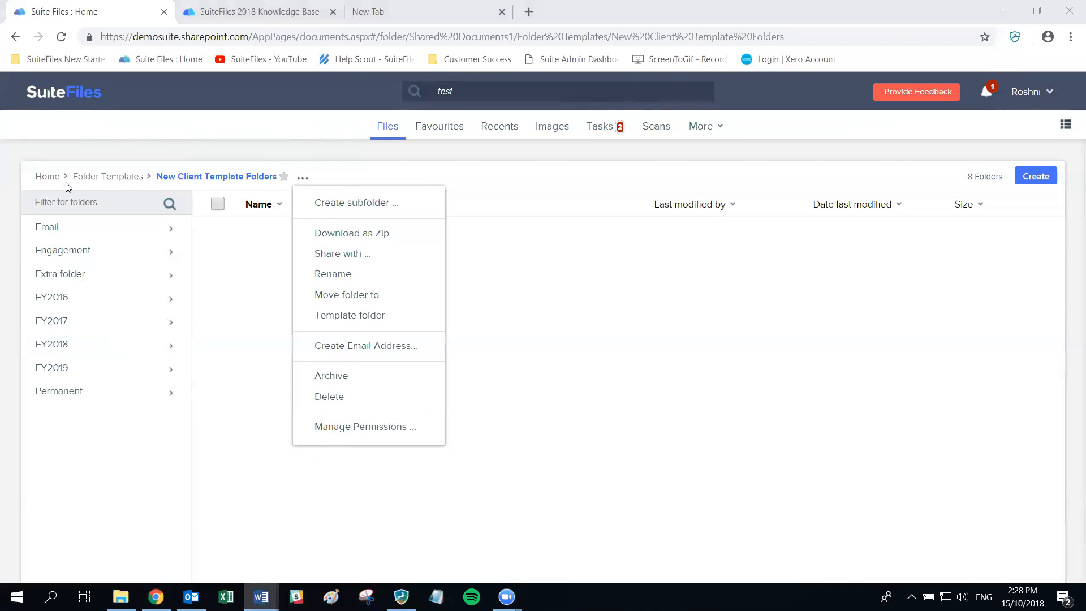
click(47, 177)
click(51, 234)
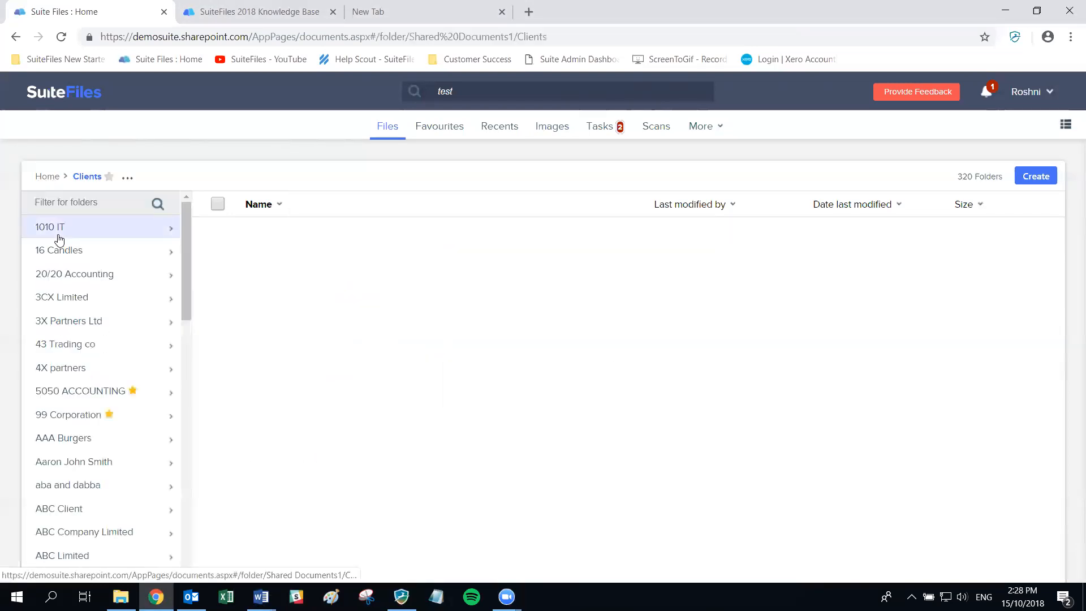
- Create the 'SPS Accounting' subfolder in Clients from the 'New Client - Company Folders 15 Oct' template
click(126, 178)
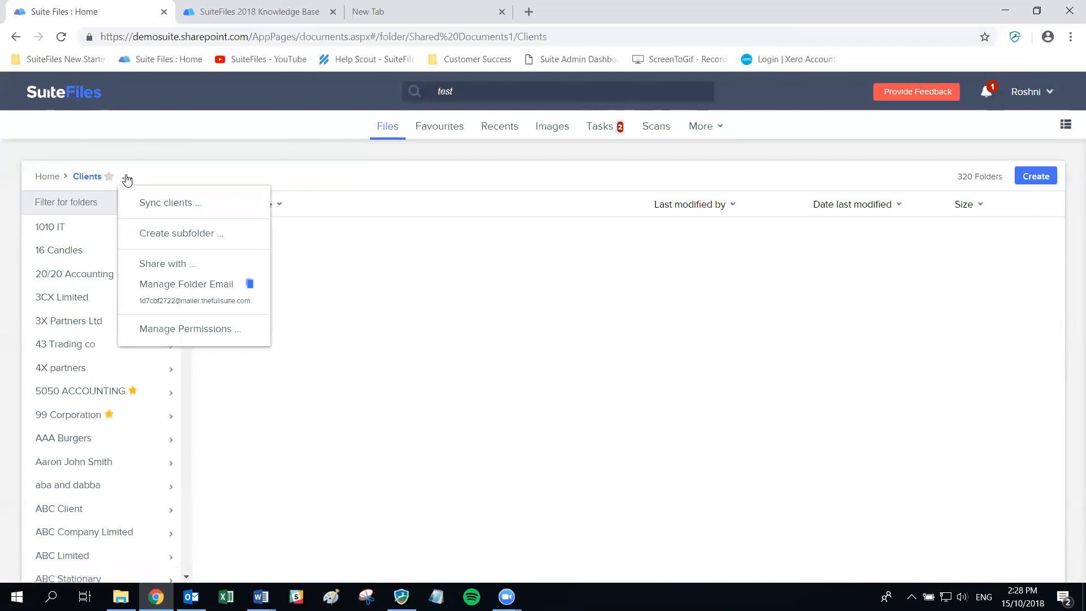
click(173, 241)
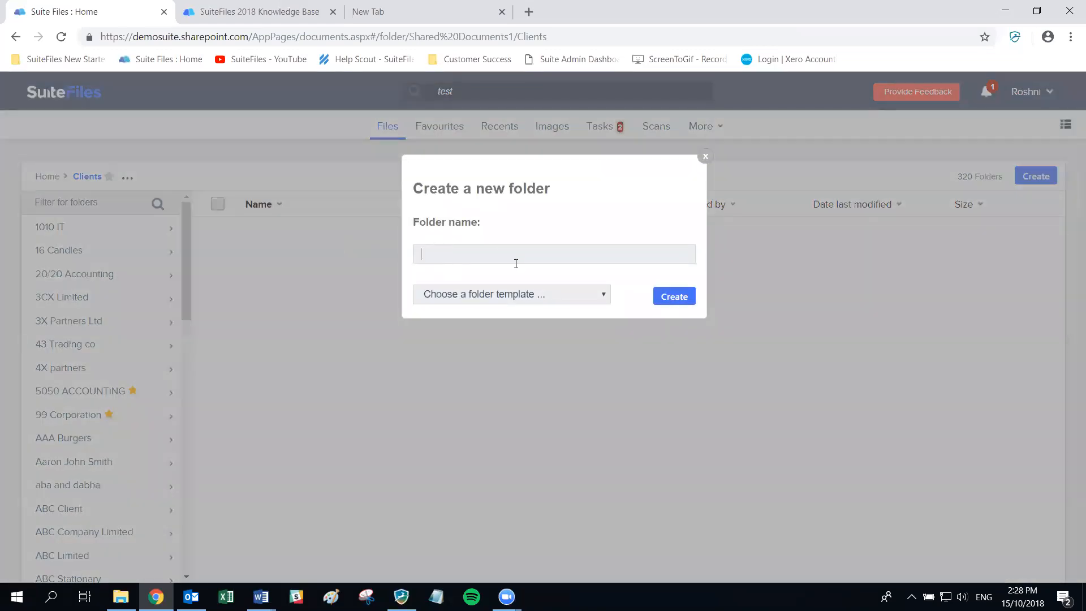
text(SPS S)
text(ccounting)
click(544, 294)
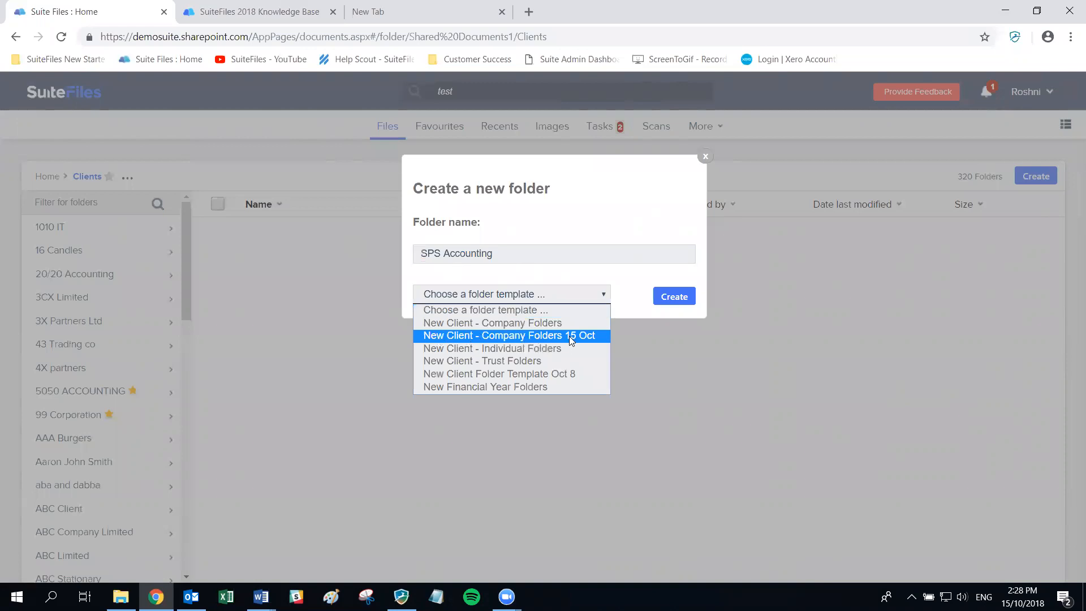
click(537, 335)
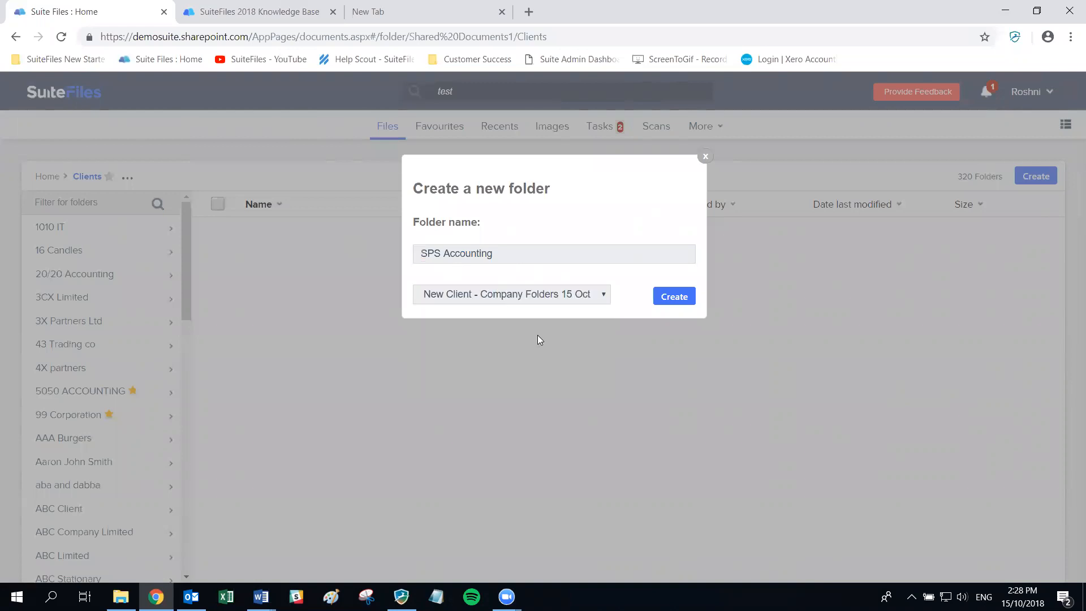
click(681, 296)
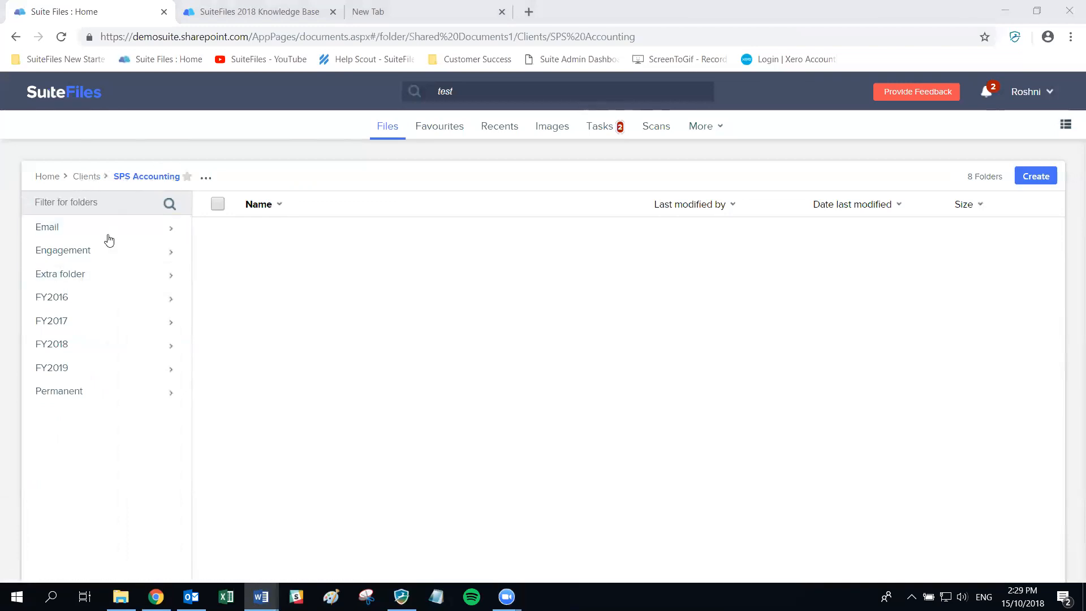
- Browse SPS Accounting's Email, FY2016 Annual Return and FY2018 GST folders, then open Engagement
click(71, 237)
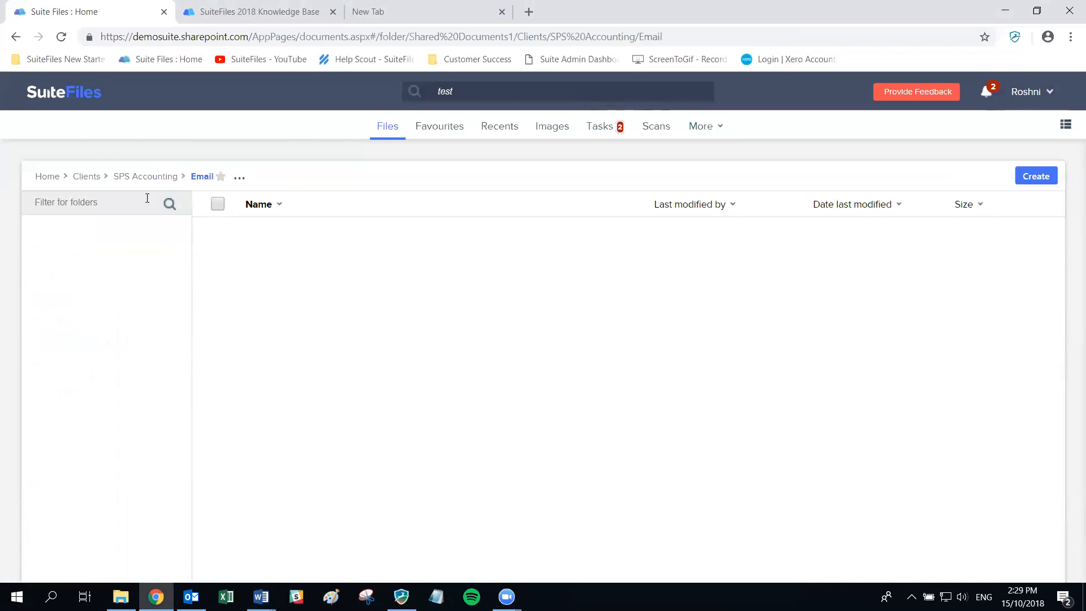
click(134, 185)
click(76, 301)
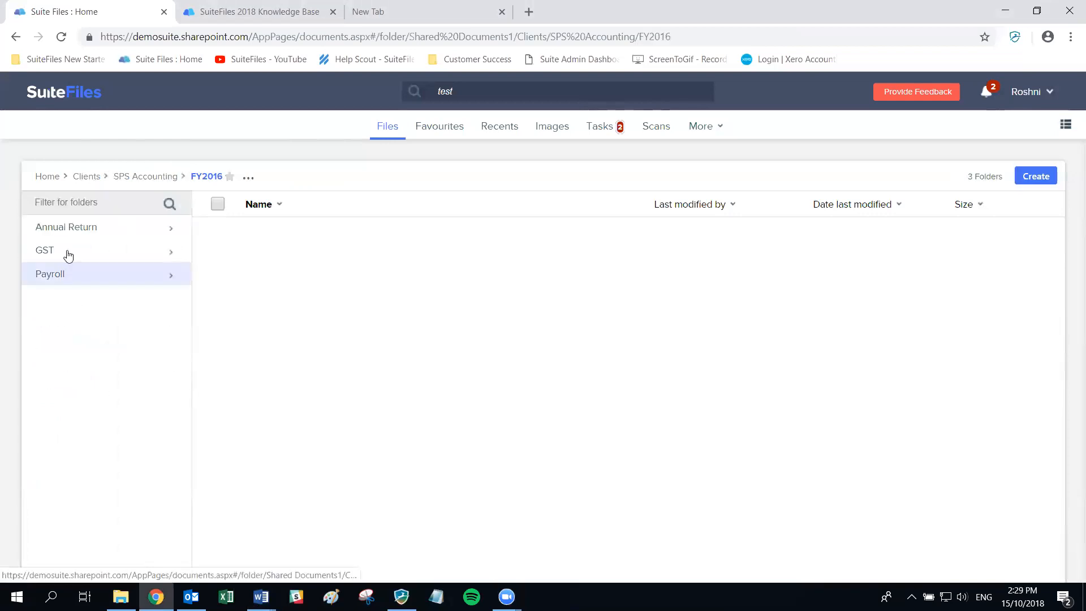
click(153, 177)
click(94, 342)
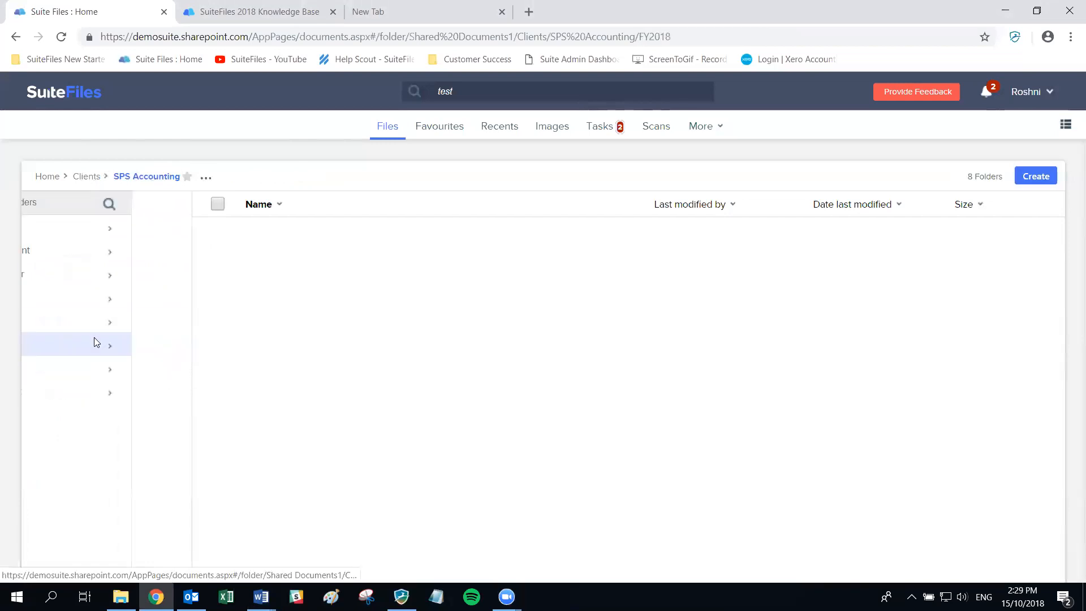
click(87, 258)
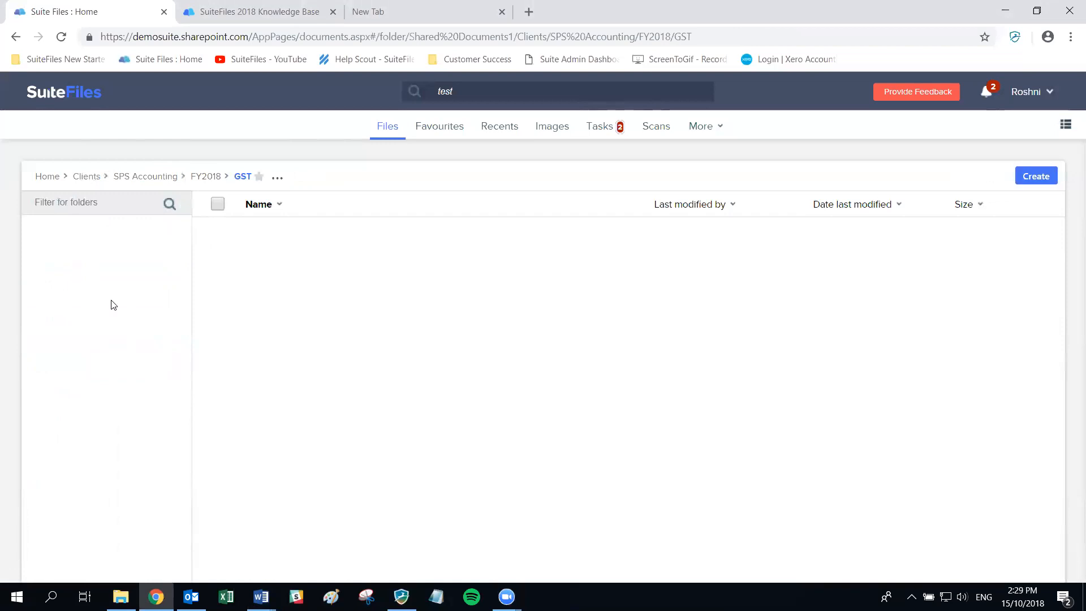
click(151, 177)
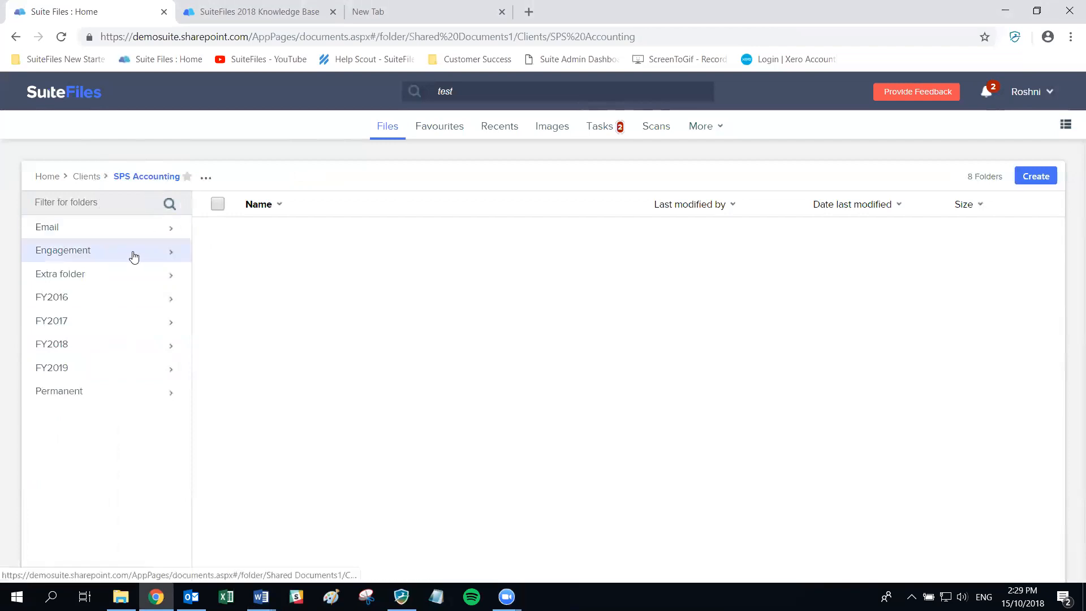
click(85, 251)
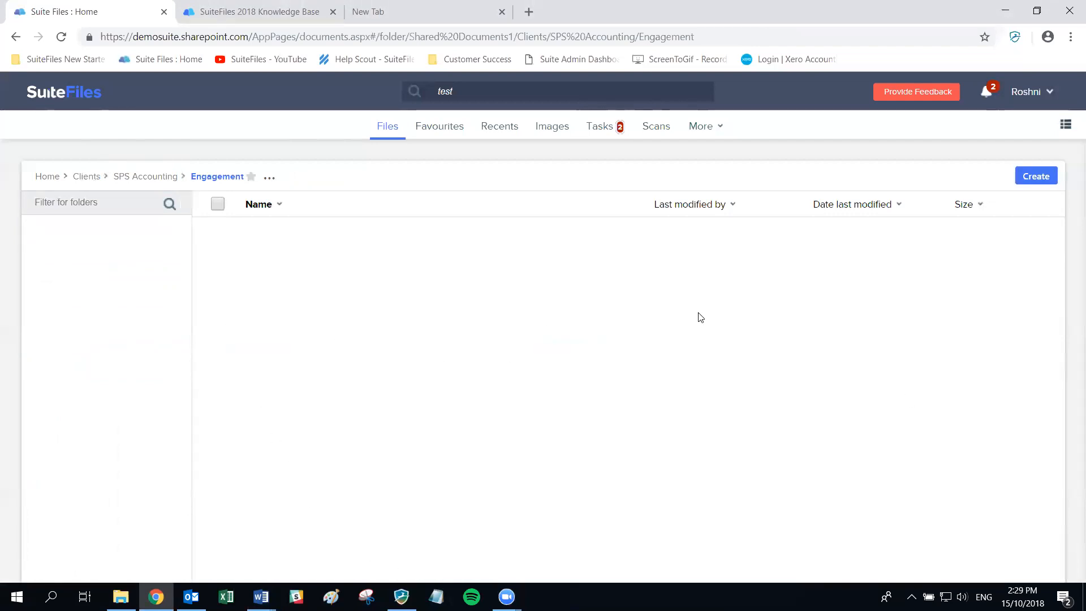
- Create a Word document named 'SPS Accounting Welcome Letter 15 Oct 2018' in Engagement
click(1032, 179)
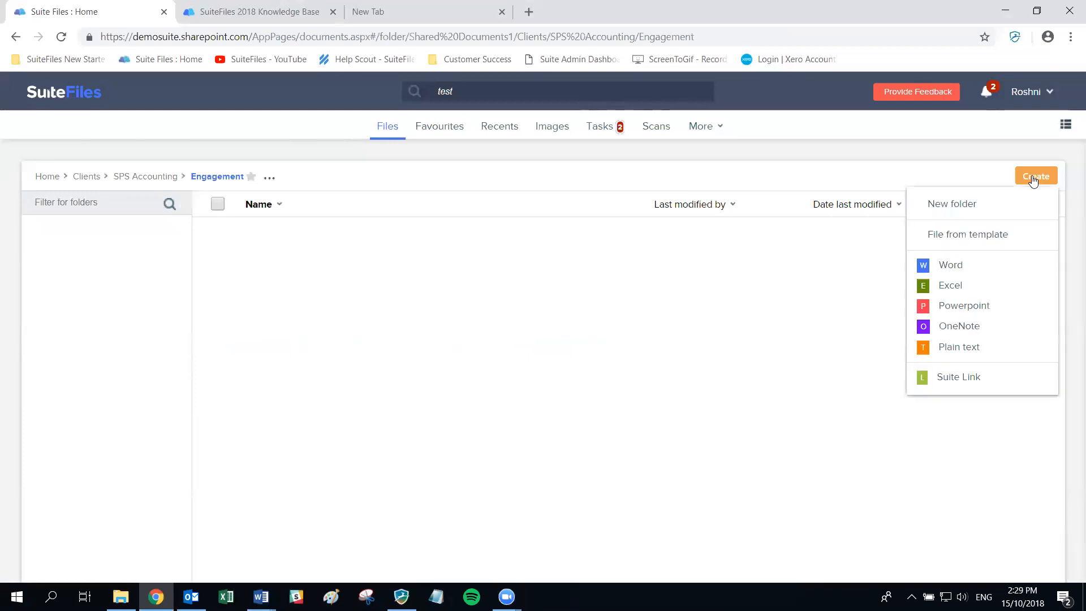
click(960, 270)
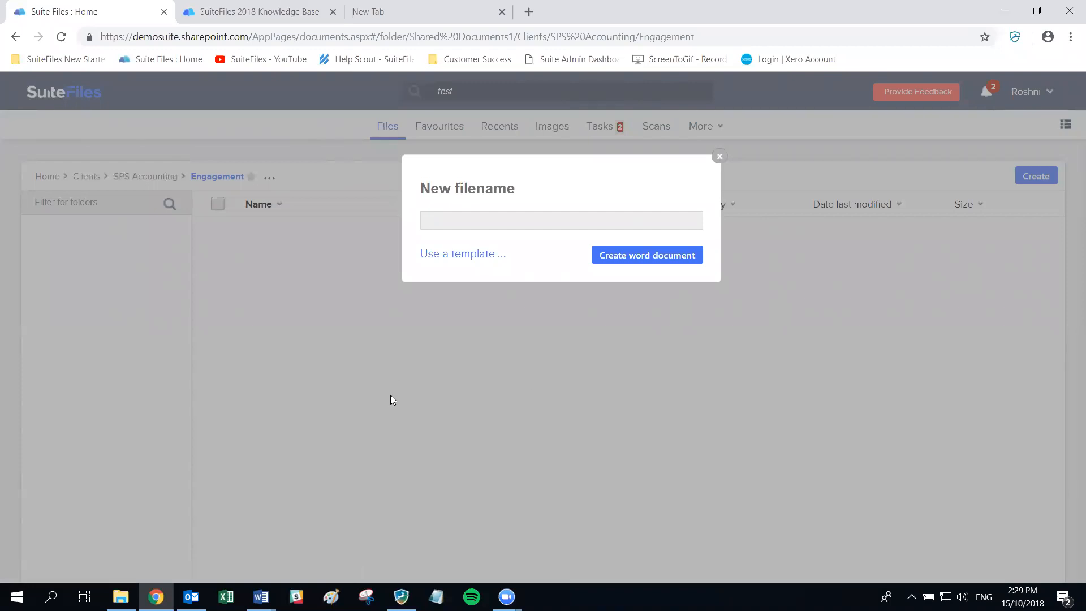
text(SP S)
text(S Accounting A)
key(BackSpace)
text(Welcome Letter)
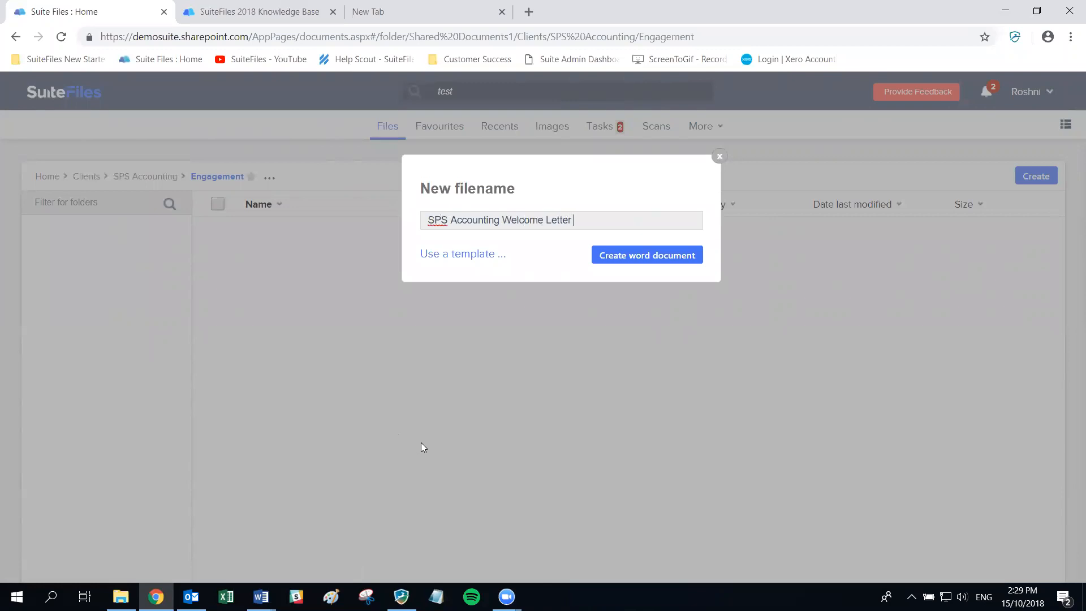
text( 15 Oct 2018)
click(649, 259)
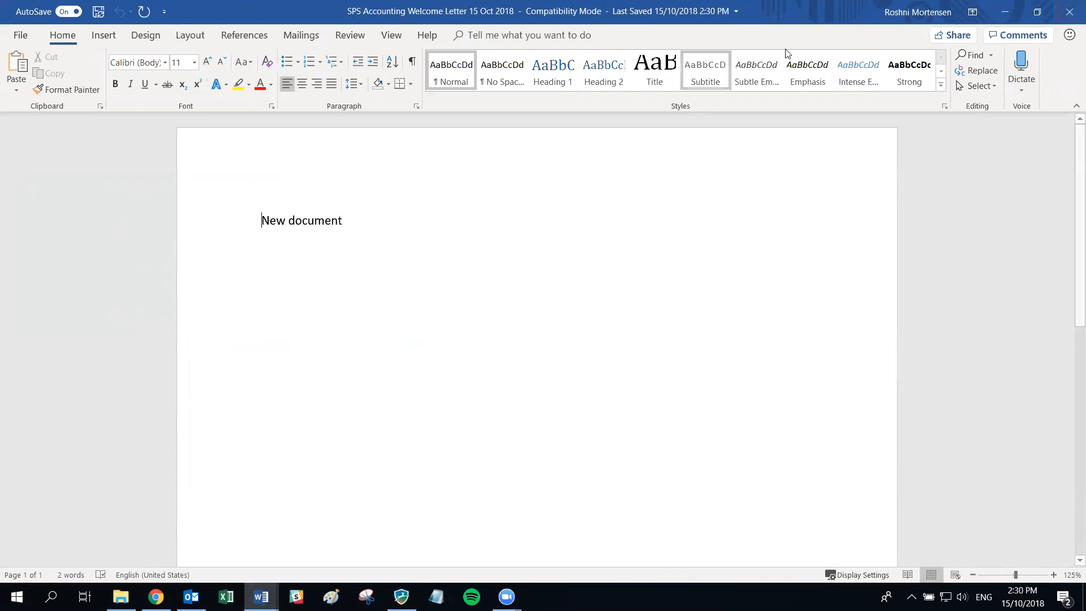
- Minimize Word to get back to the Engagement folder listing the new letter
click(1005, 11)
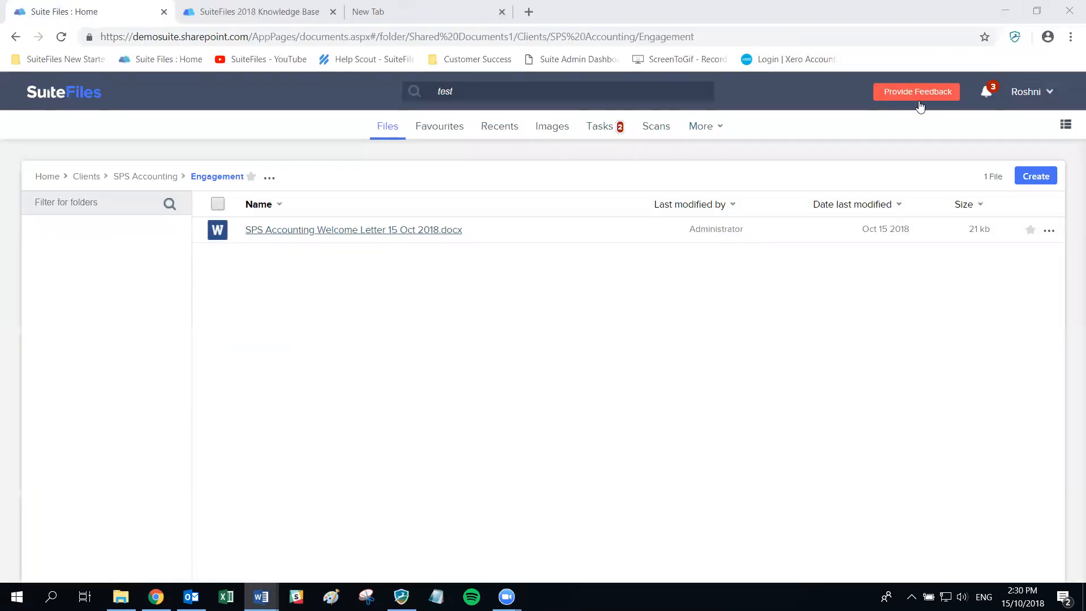
- Archive the SPS Accounting welcome letter, then unarchive it so it stays active
click(1044, 178)
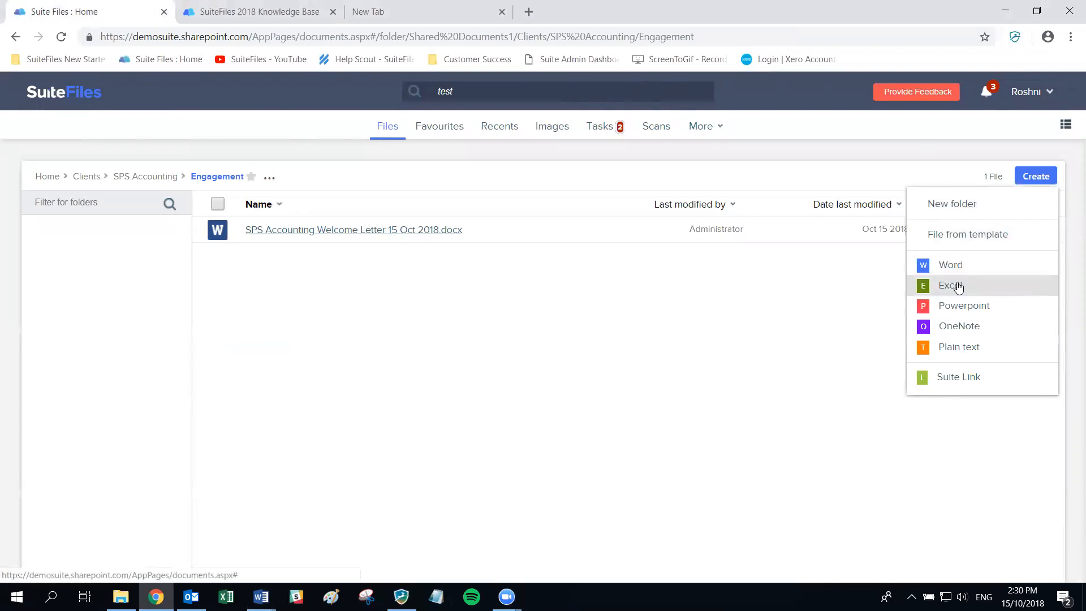
click(744, 313)
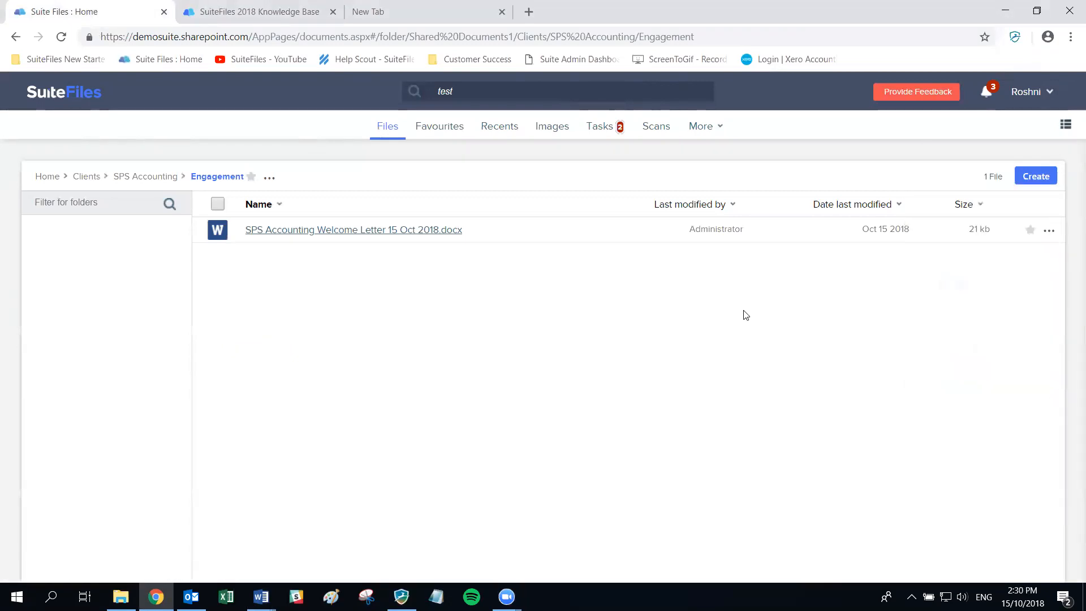
mouse_move(261, 596)
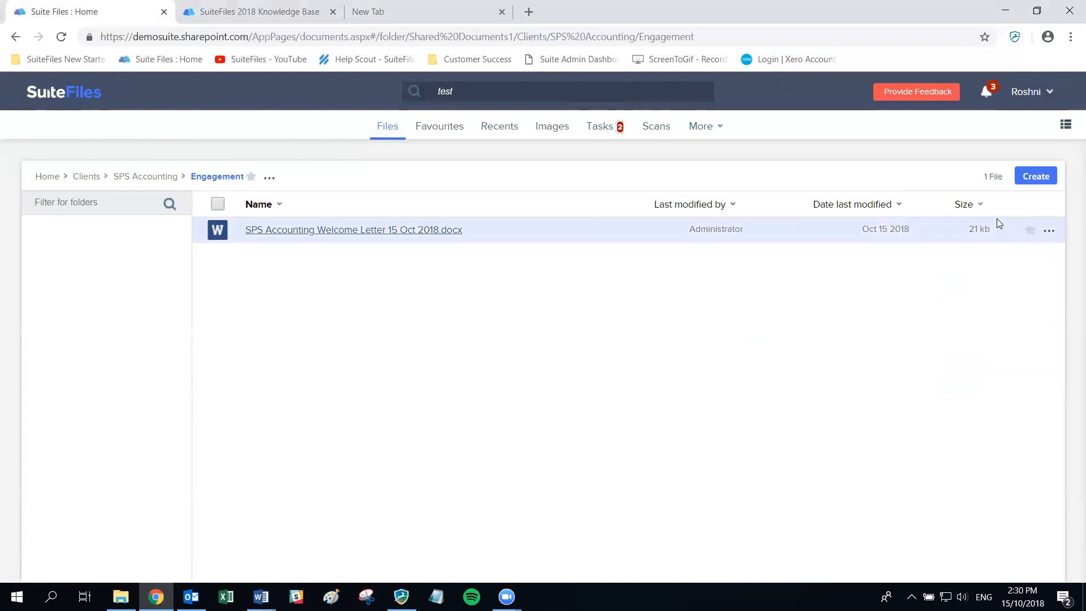
click(1049, 231)
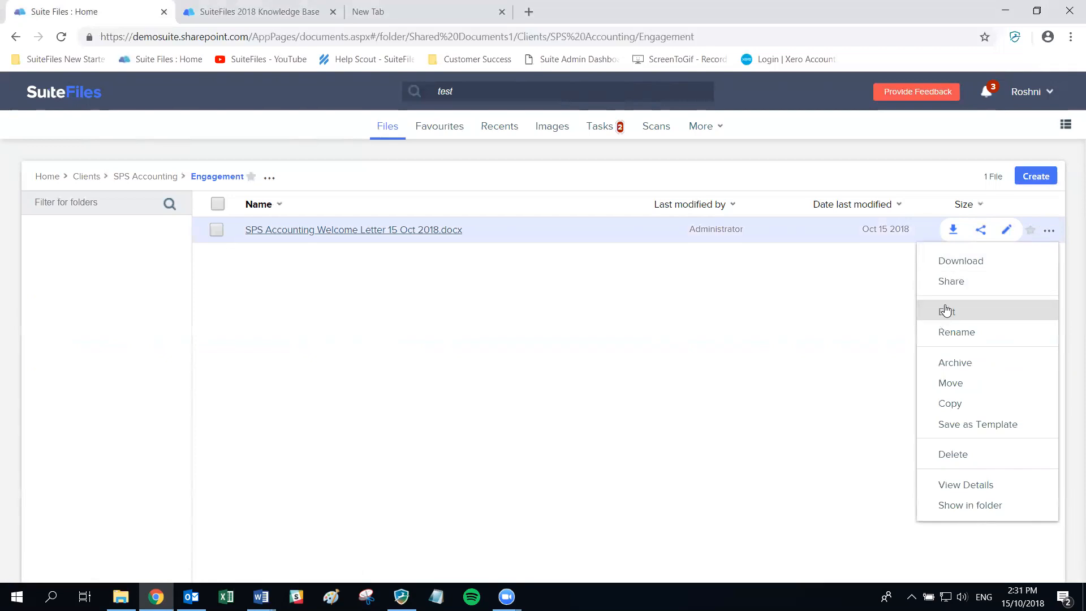
click(955, 365)
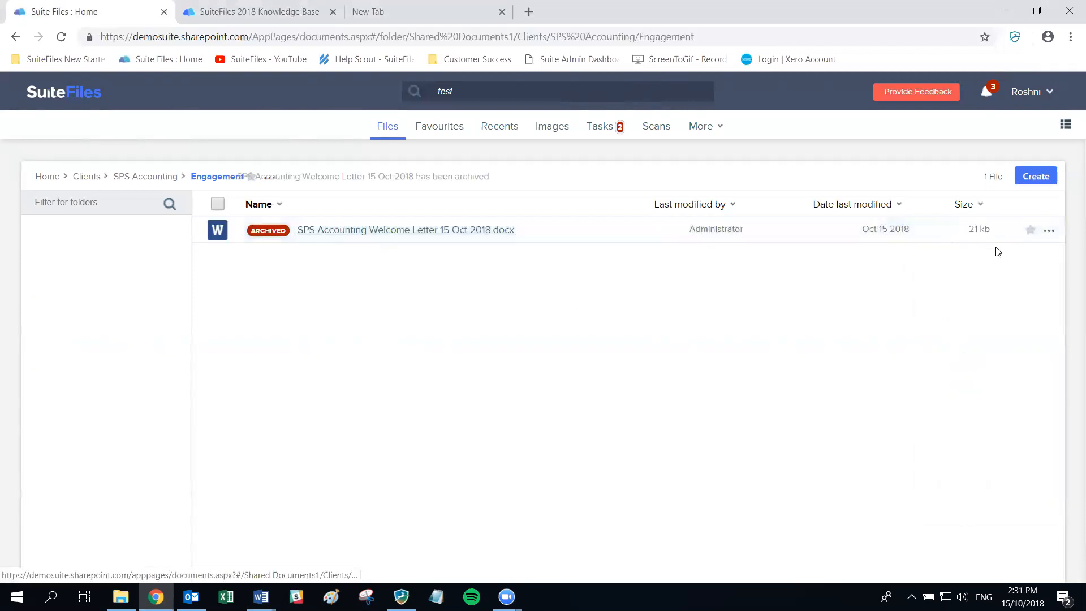
click(1049, 231)
click(941, 367)
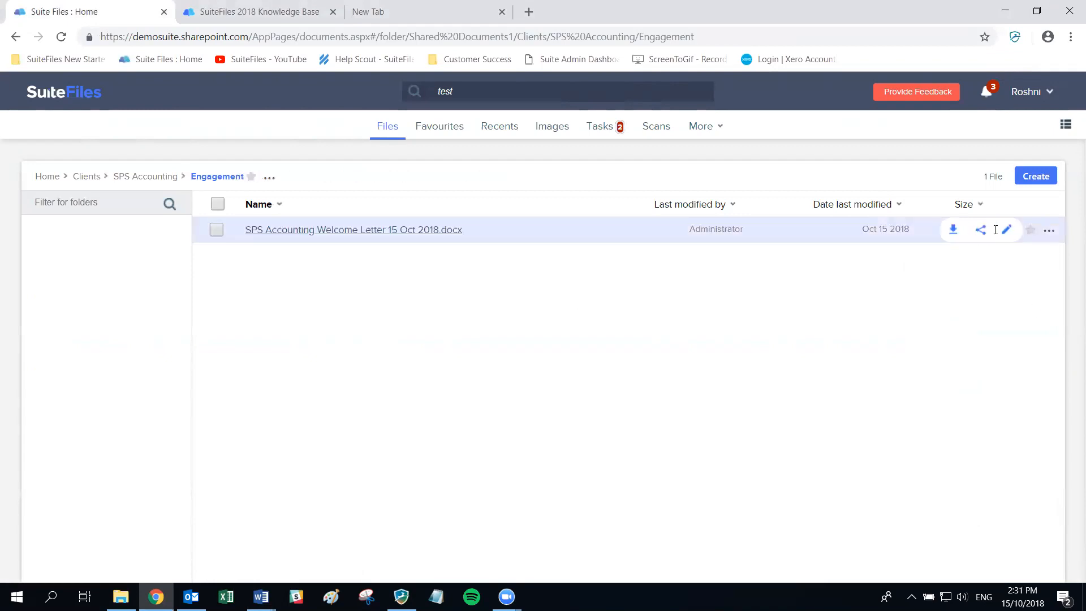
click(1049, 231)
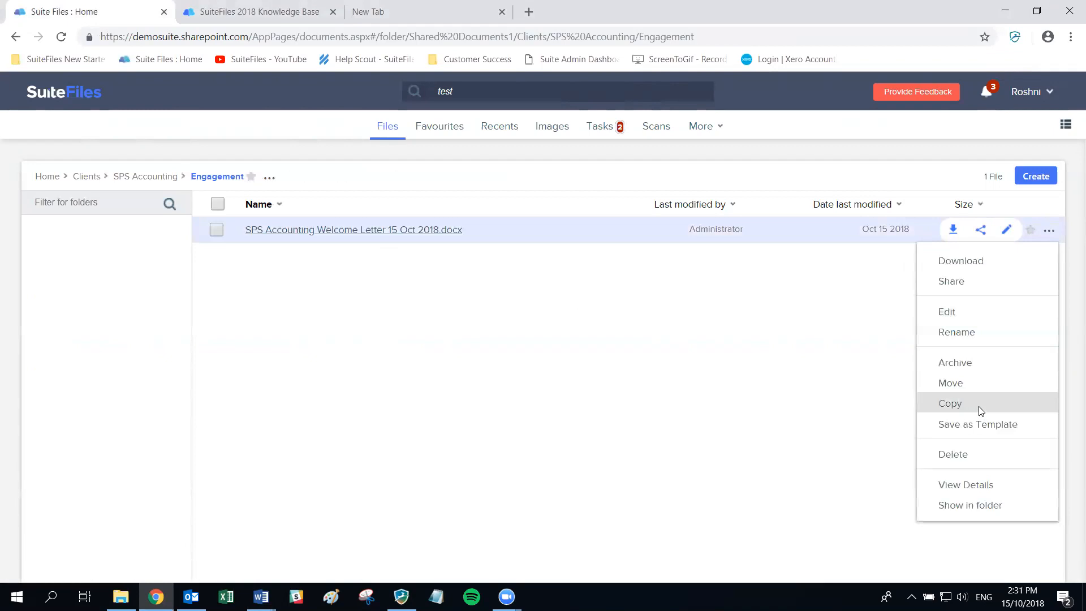
- Browse 99 Corporation's 2018 Annual Return and Correspondence folders
click(87, 177)
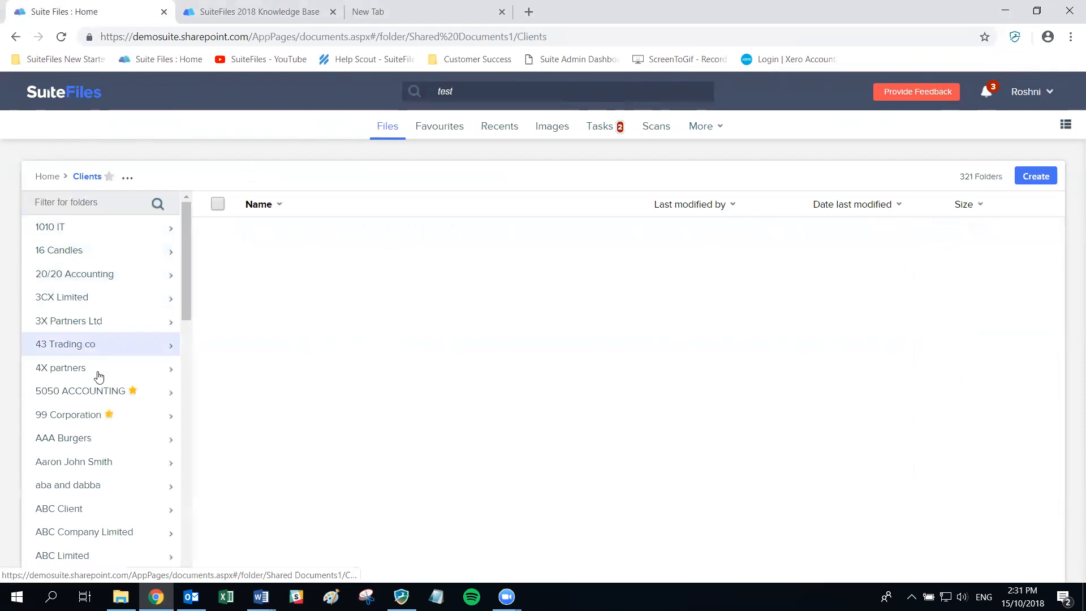
click(85, 416)
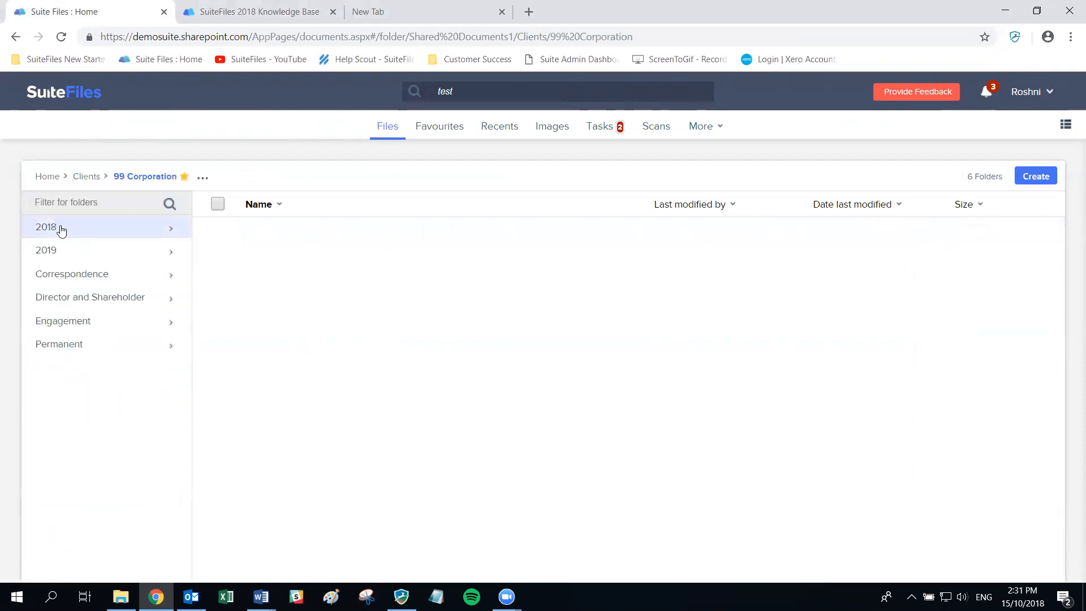
click(61, 229)
click(61, 226)
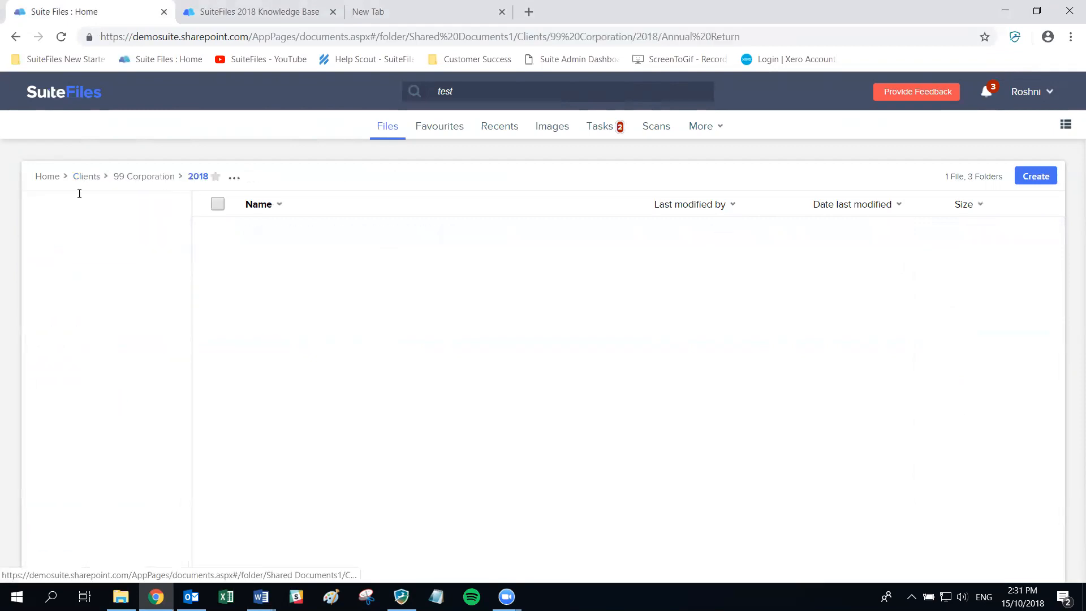
click(141, 177)
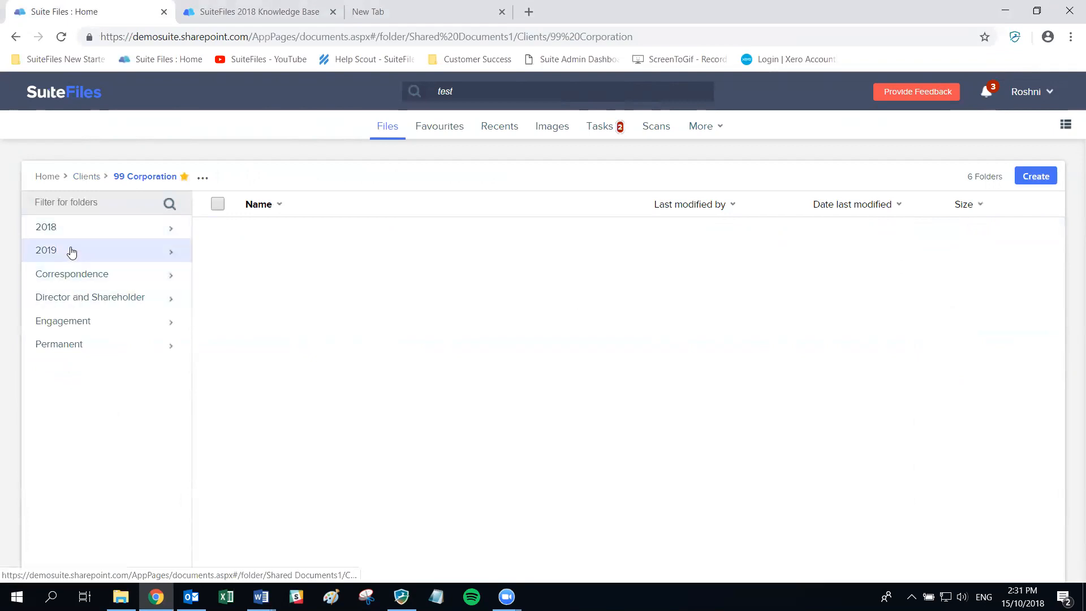
click(75, 277)
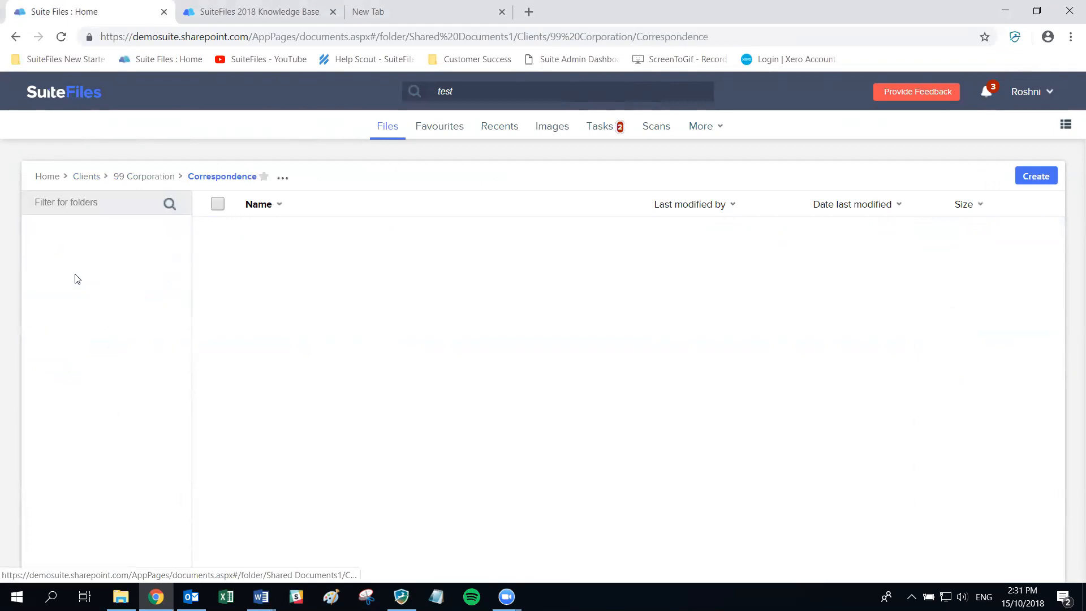
click(132, 178)
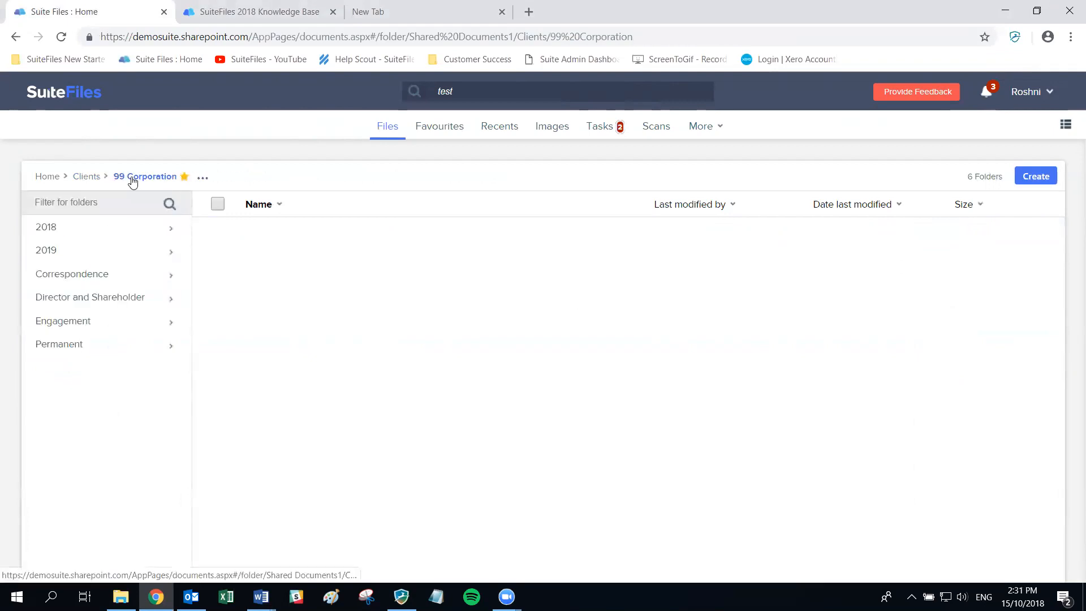
- Return to the Clients list and open the ATS Accounting client folder
click(85, 178)
scroll(84, 430, down, 1)
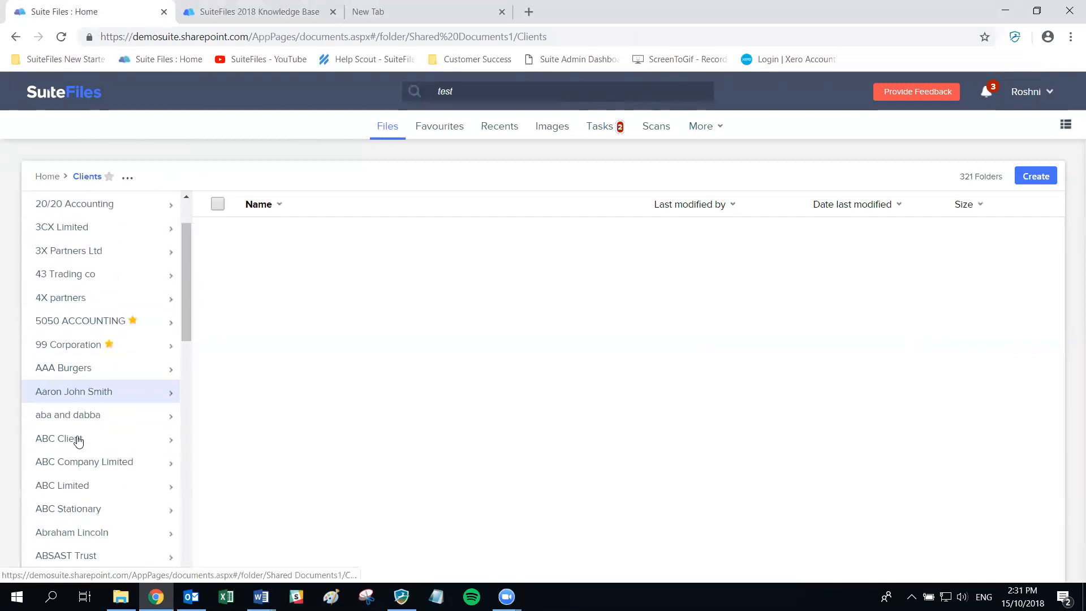
scroll(113, 393, down, 5)
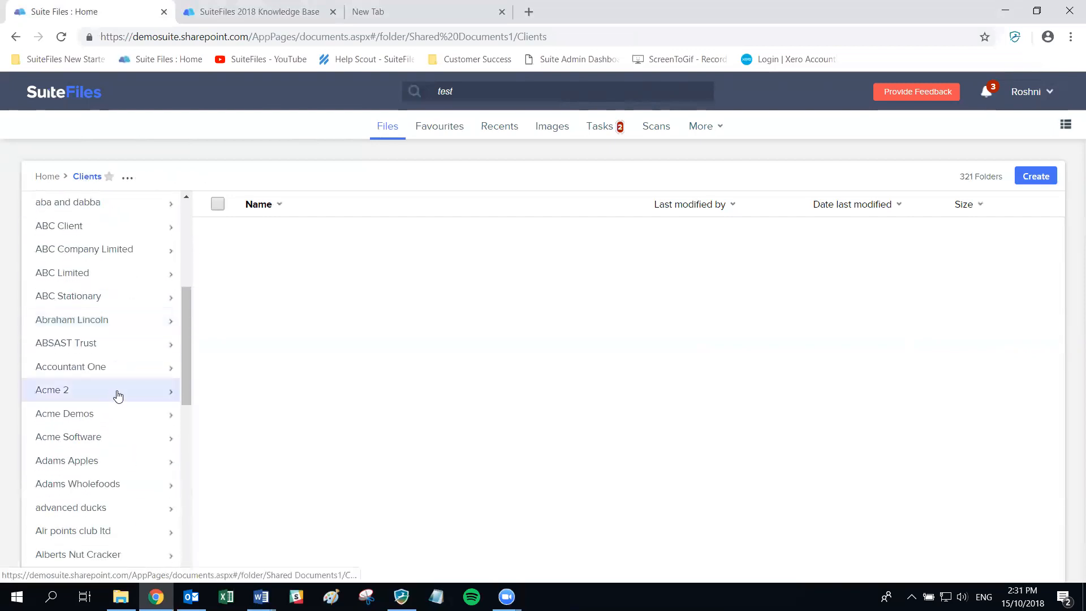
scroll(118, 394, down, 8)
click(62, 415)
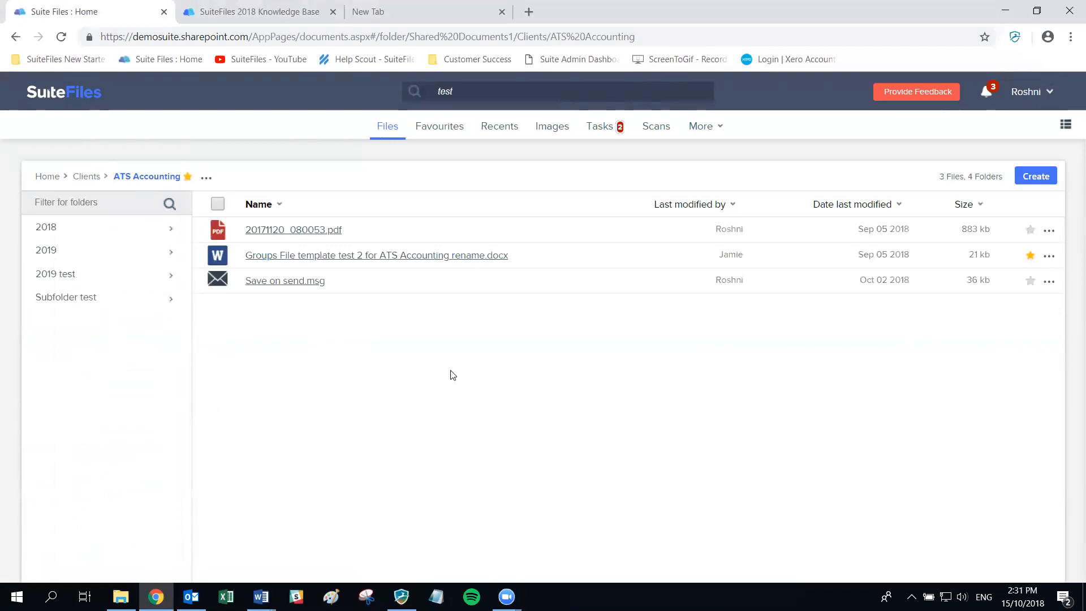
- Select all three ATS Accounting files, download them, and bring up Move/Copy
click(217, 255)
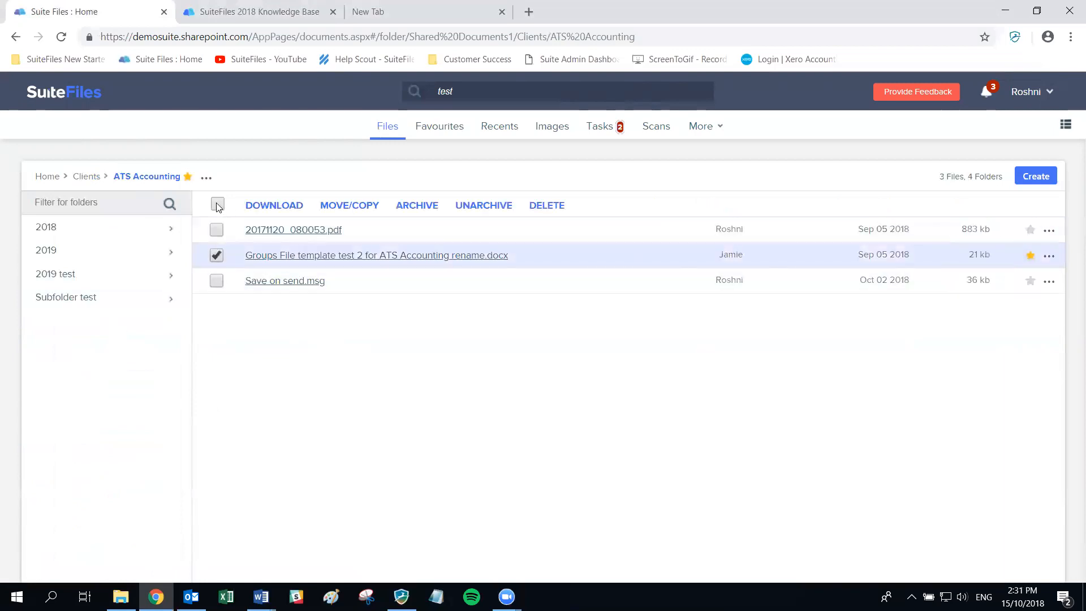
click(217, 205)
click(216, 281)
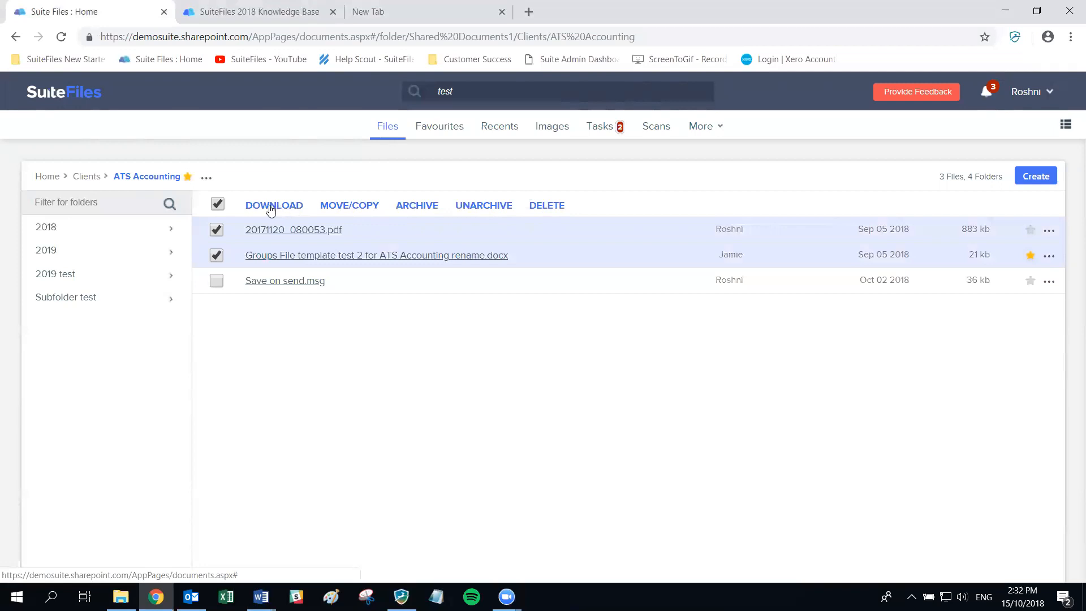
click(216, 281)
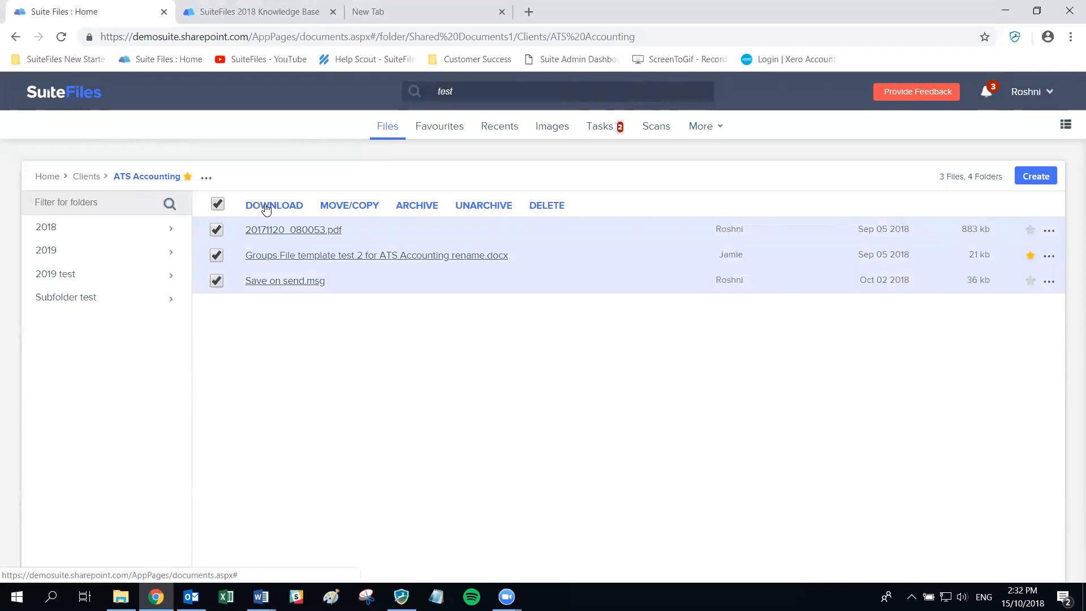
click(266, 207)
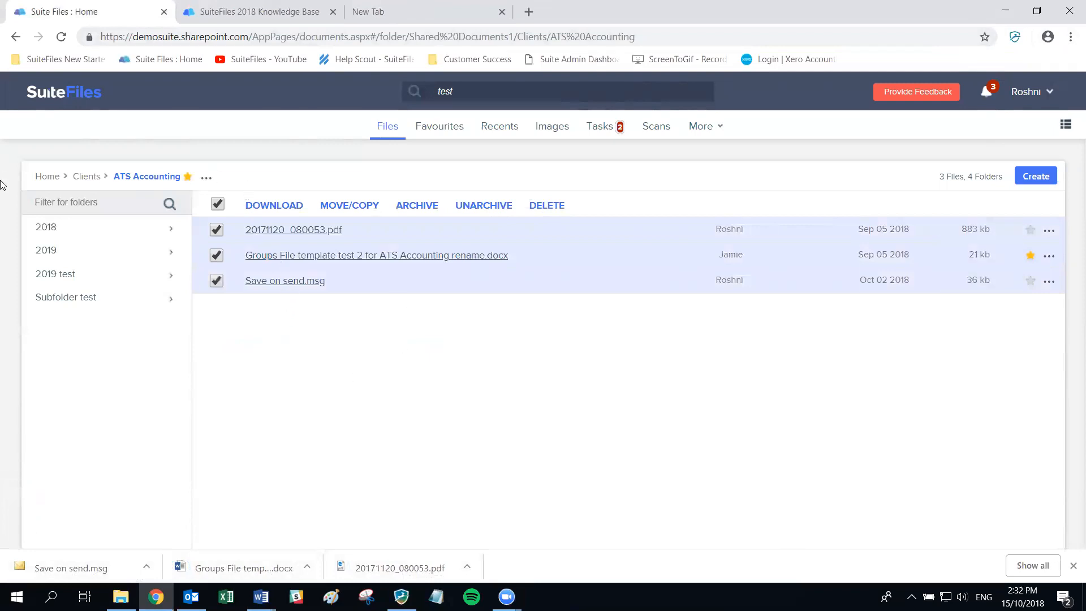
click(347, 208)
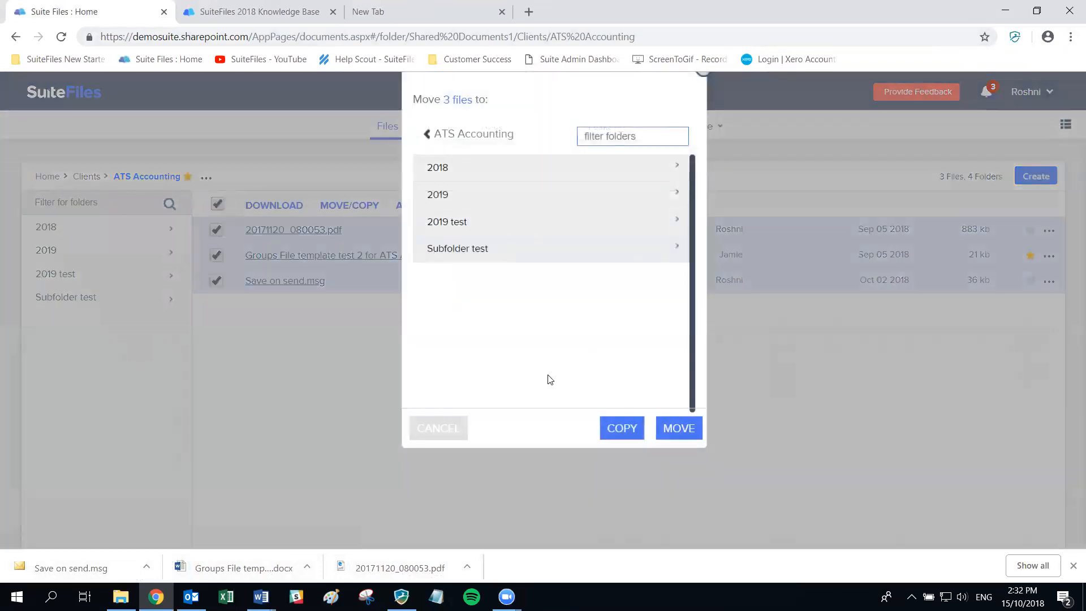
- Cancel the Move/Copy dialog and open the ATS Accounting 2018 subfolder
click(441, 433)
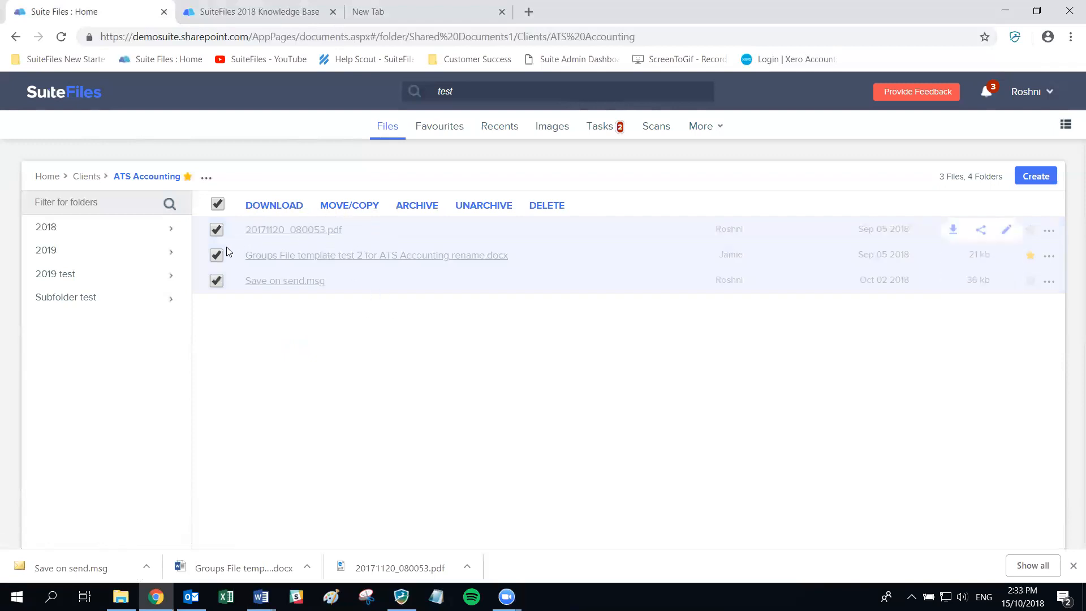
click(91, 233)
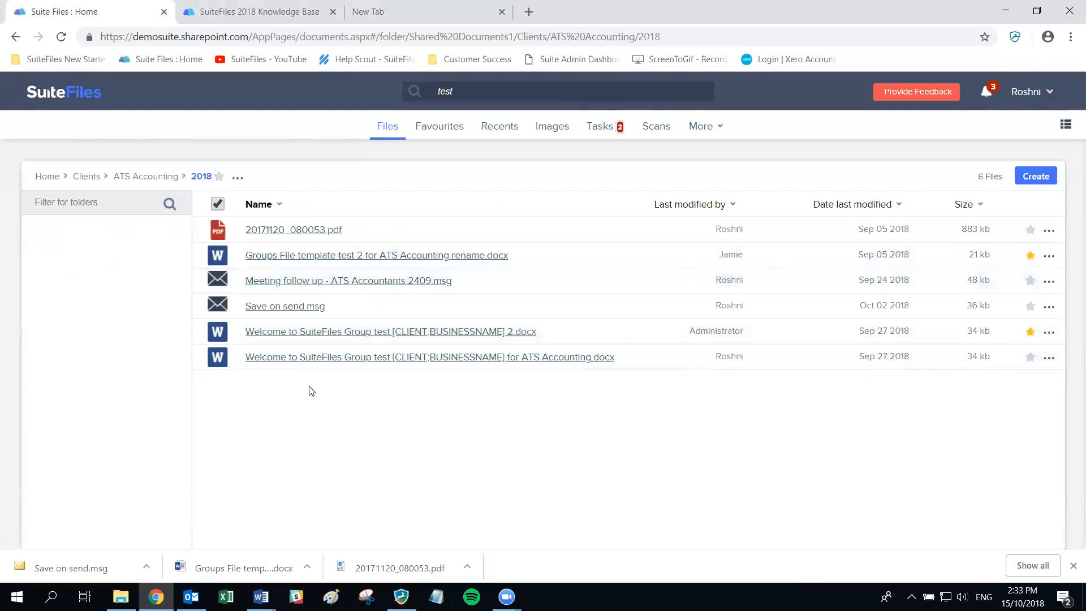
- Select the Groups File template and Welcome 2.docx documents, then return to ATS Accounting
click(216, 256)
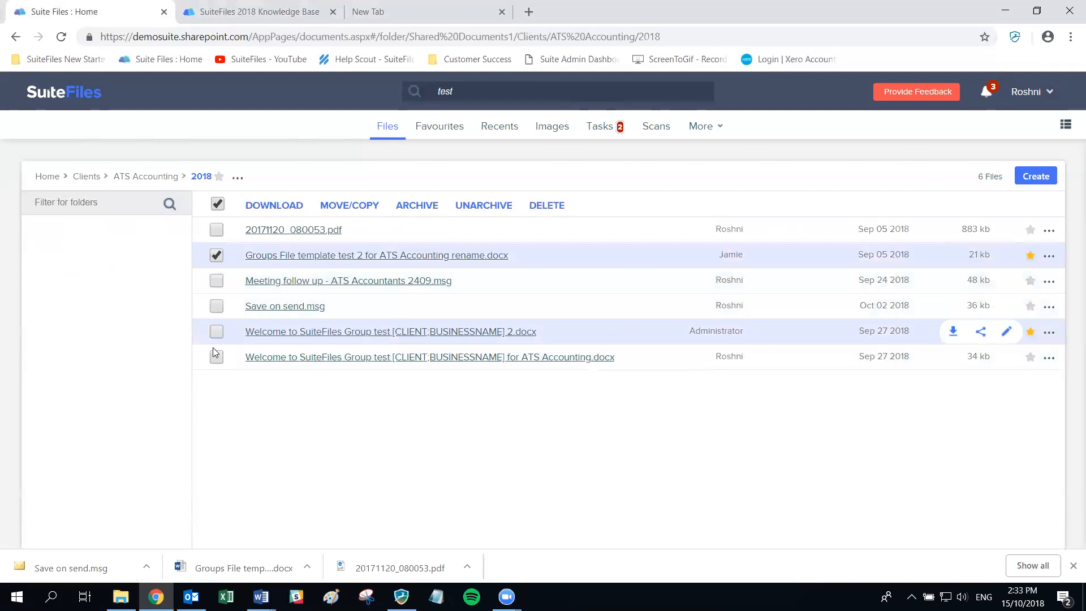
click(216, 331)
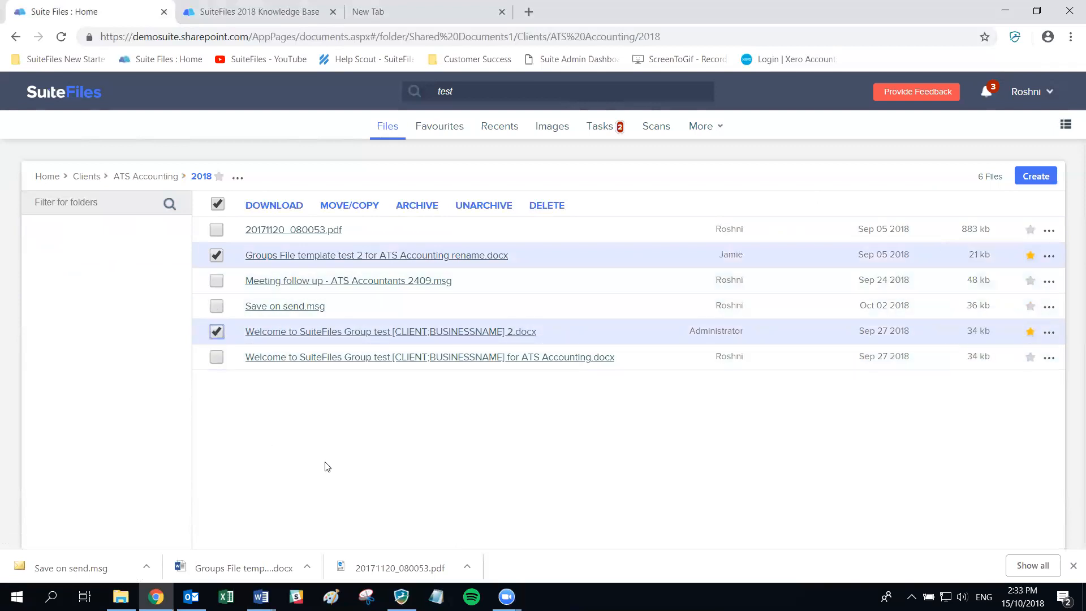
click(136, 177)
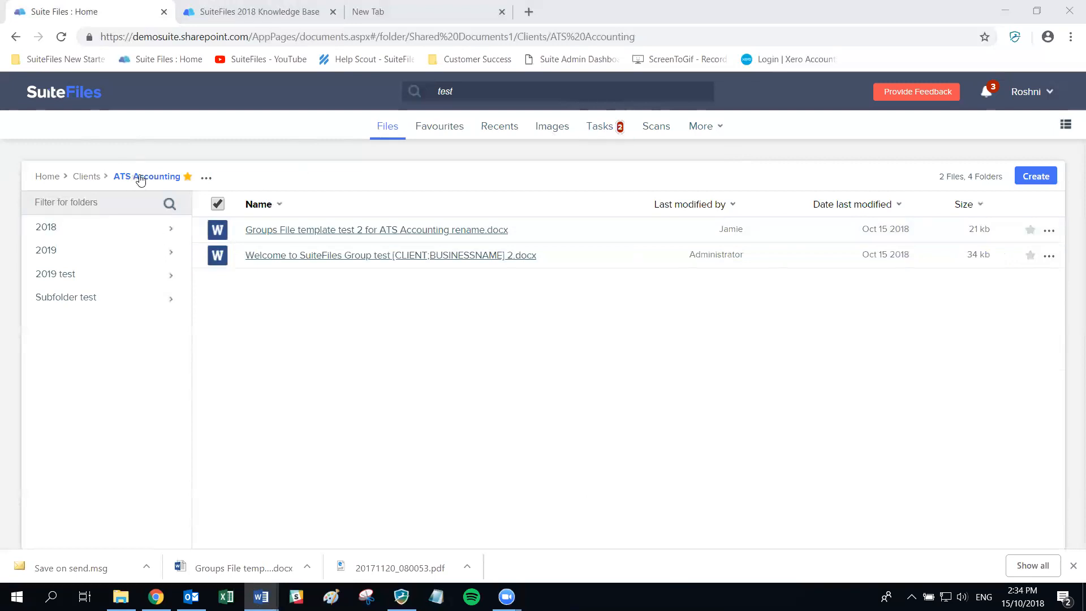
- Start sharing the ATS Accounting folder and add the suggested colleague as recipient
click(206, 181)
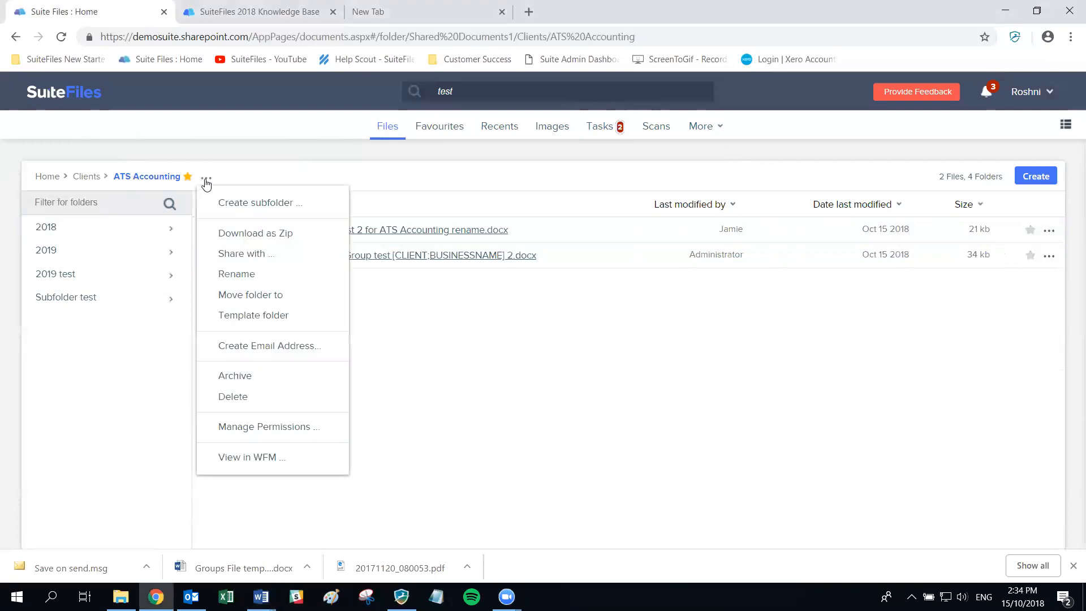
click(240, 255)
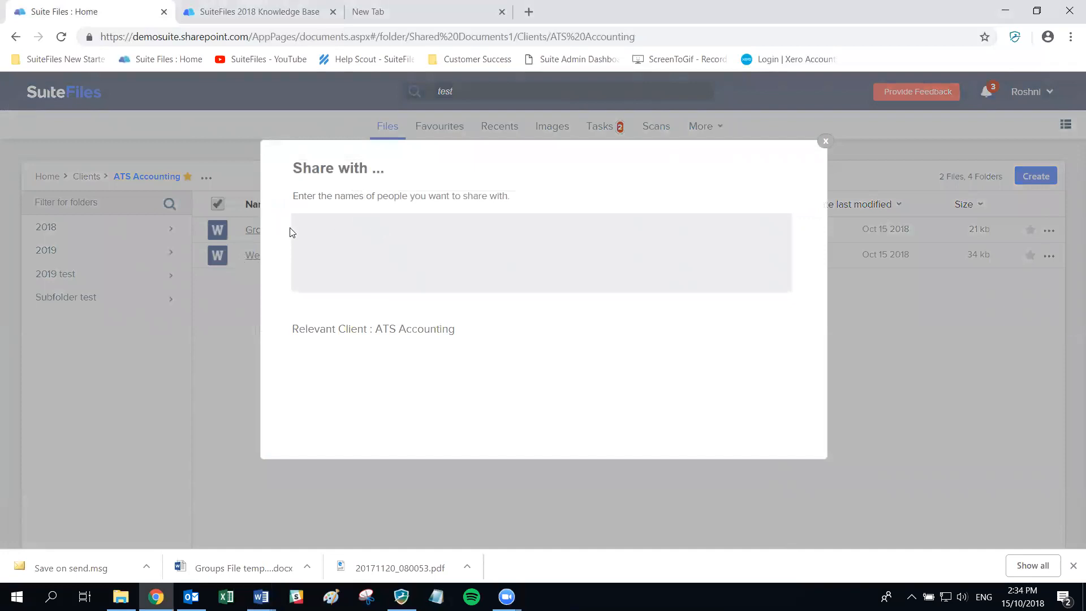
text(Rosh)
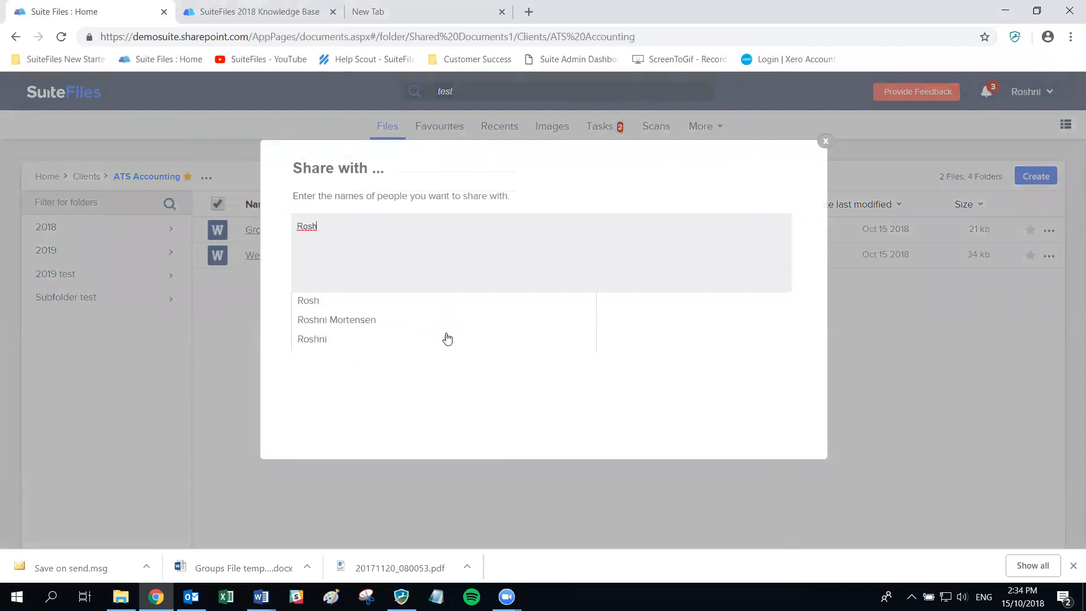
click(315, 304)
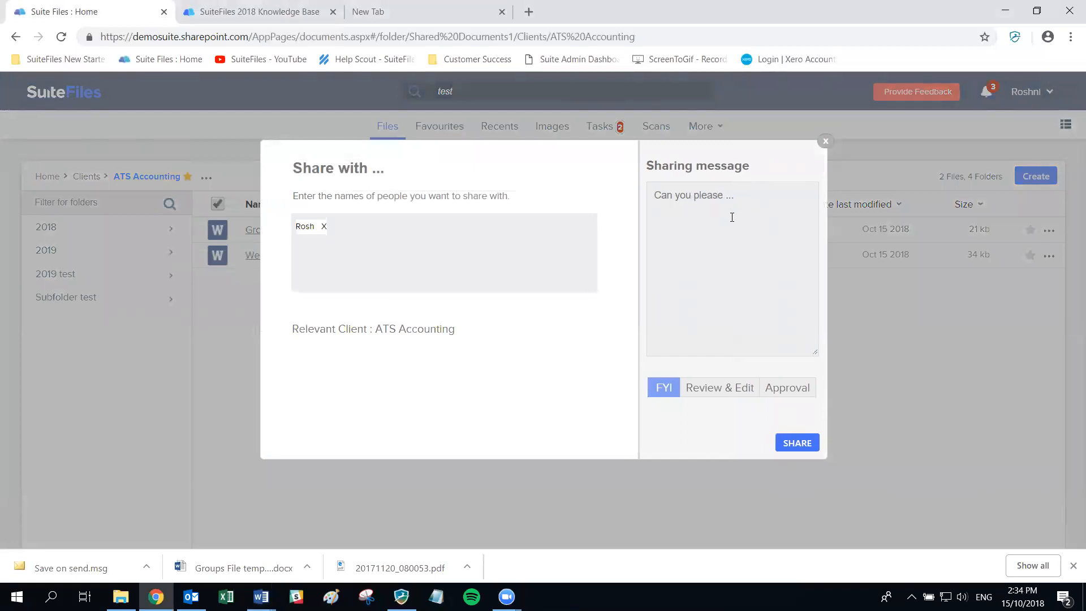
- Add a message ending 'from our meeting today? Thanks!', choose Review & Edit, and send the share
key(alt+Tab)
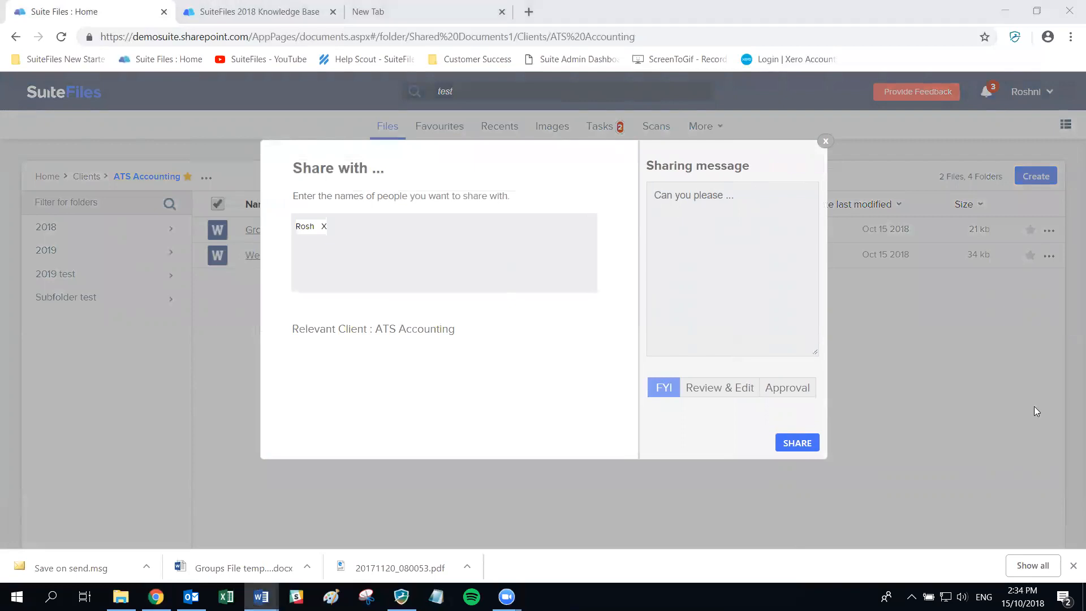
click(728, 220)
text(Hey can you please use this folder to add those documents)
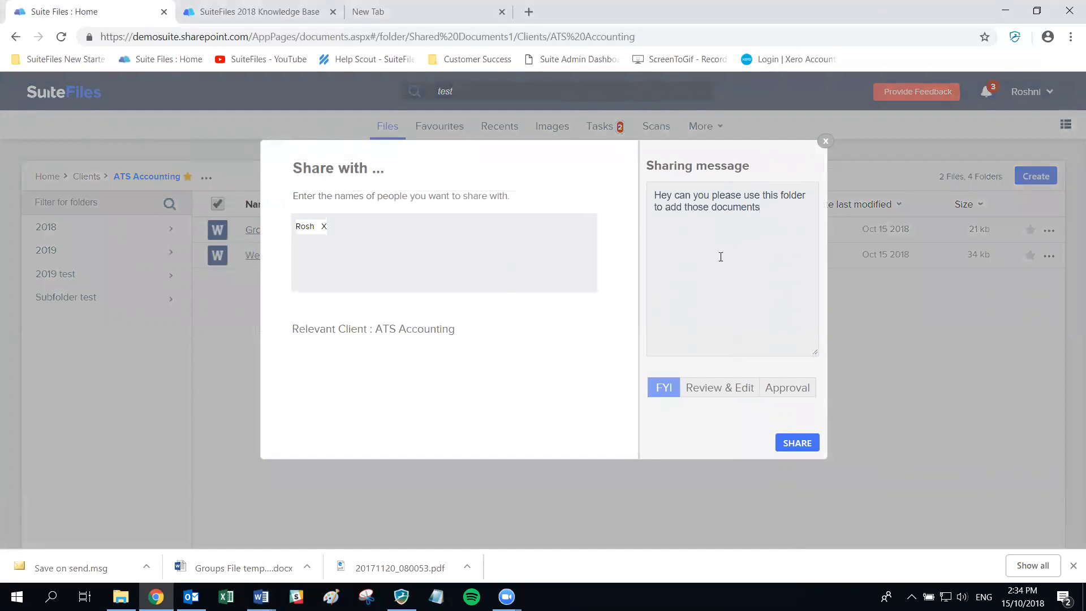
text(from our meeting today? Thanks!)
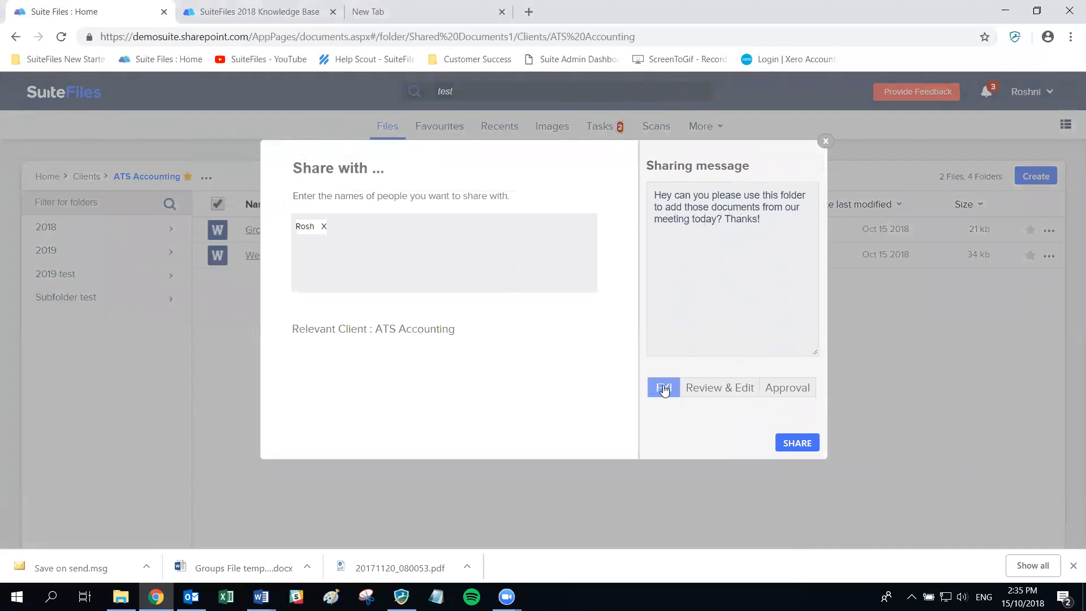
click(704, 388)
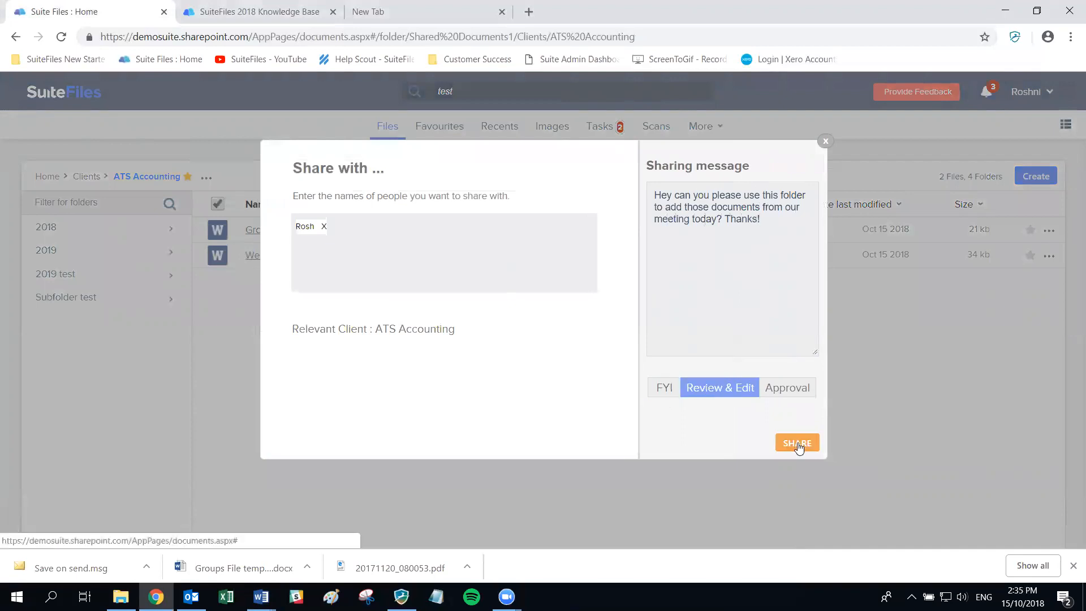
click(798, 444)
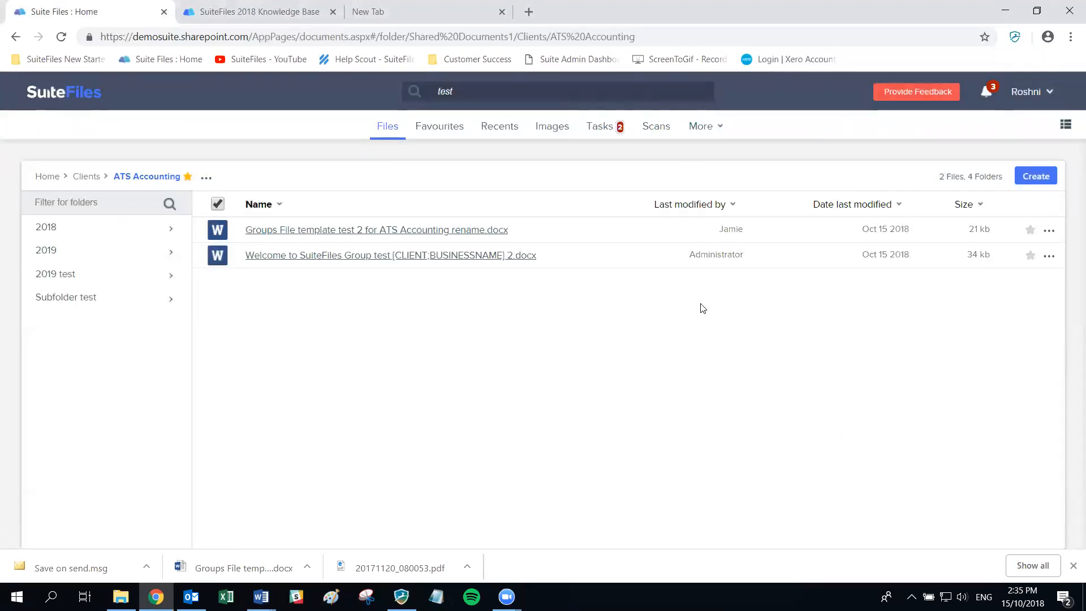
- View the recent notifications about the SPS Accounting folder and letter, then close the list
click(986, 96)
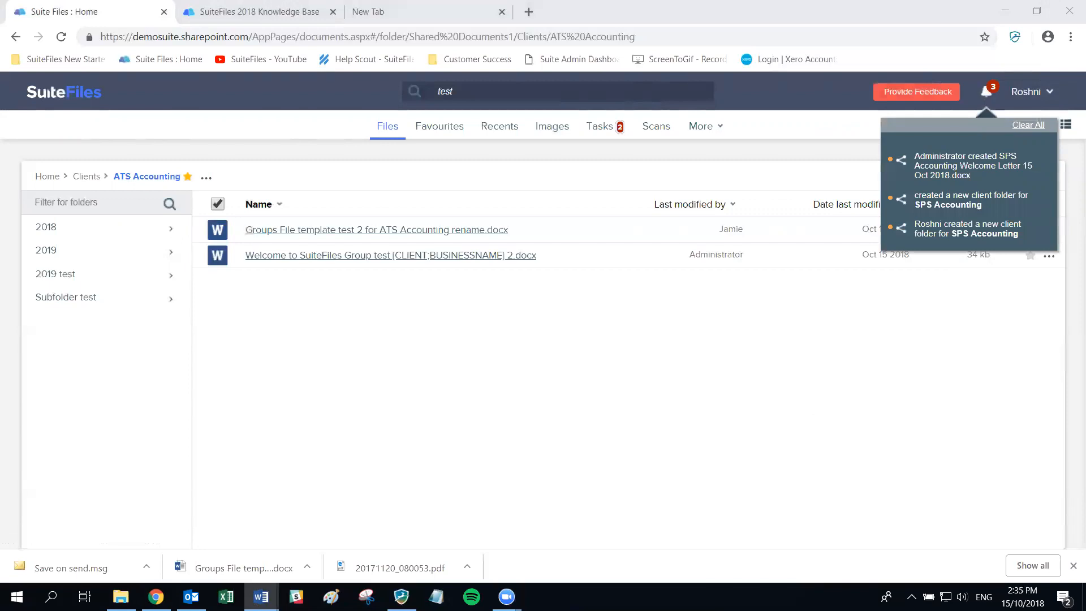
click(982, 99)
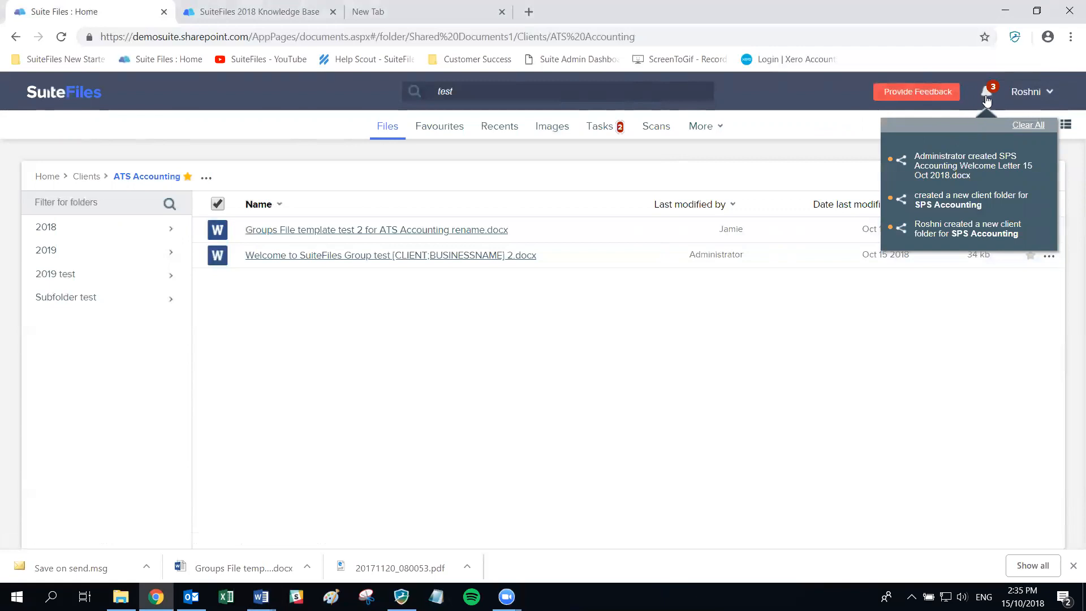
click(986, 100)
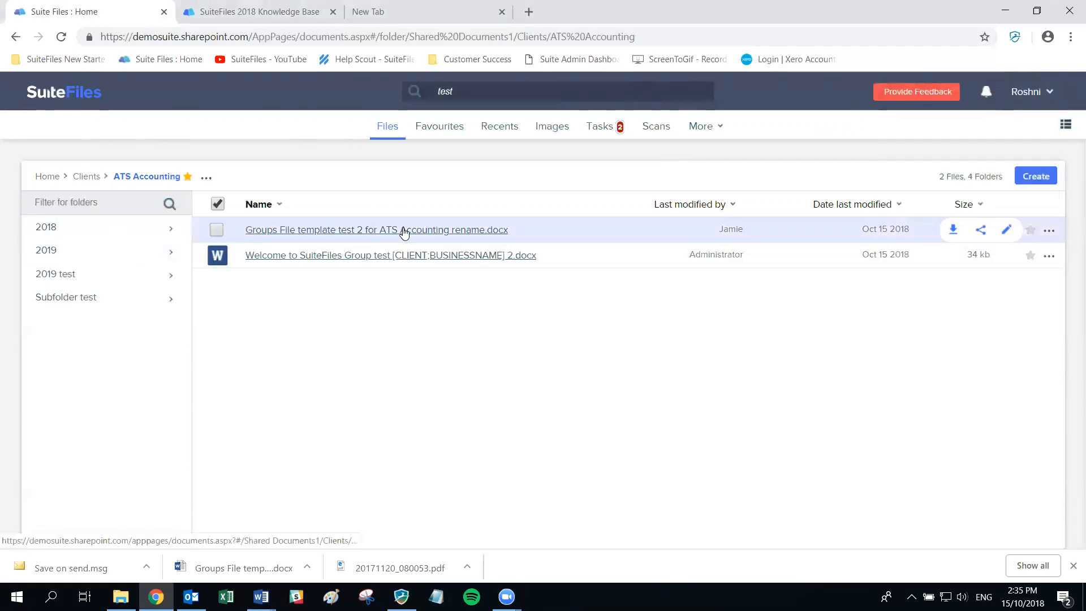
- Share the Groups File template test 2 document, adding the suggested colleague as first recipient
click(1049, 233)
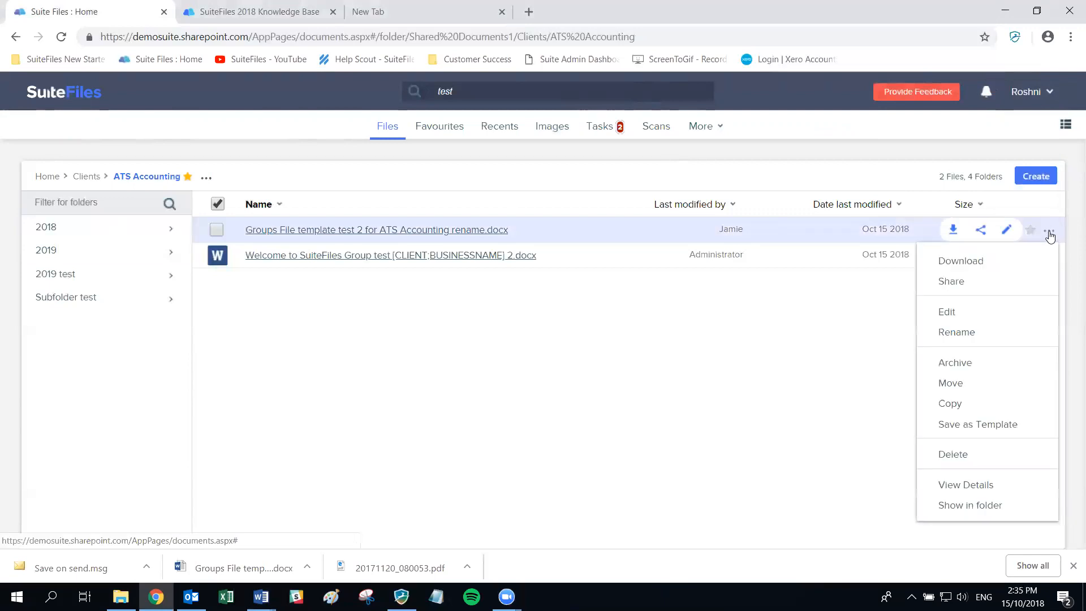
click(948, 283)
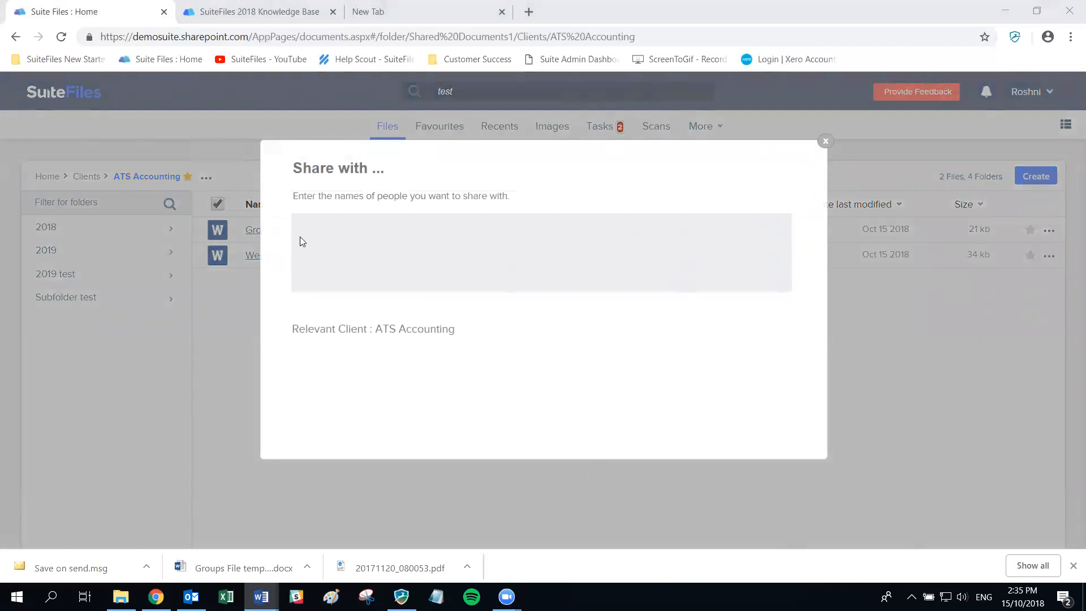
click(315, 226)
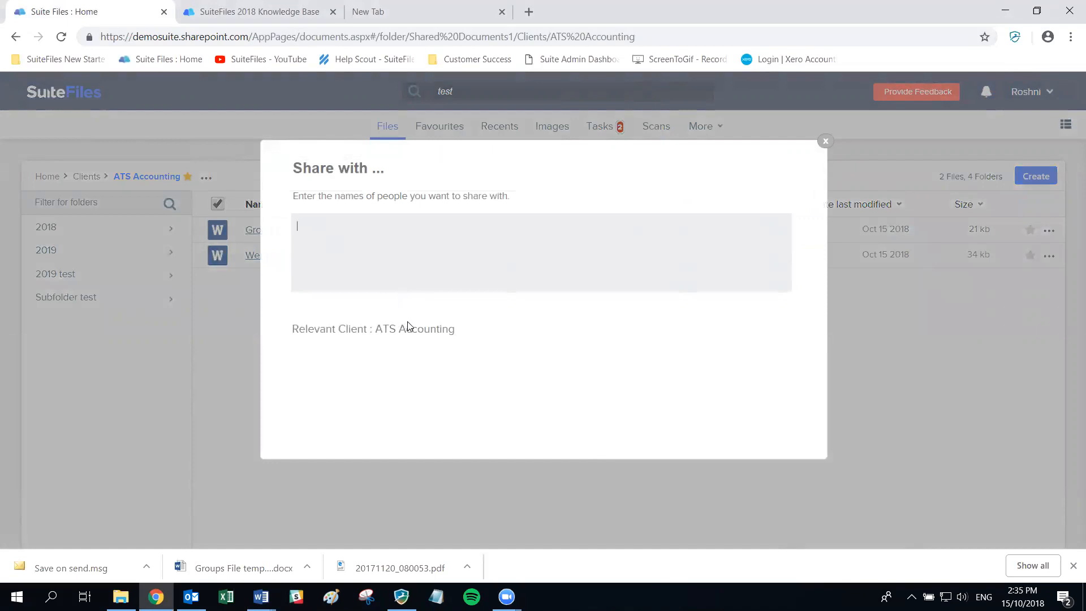
text(Rosh)
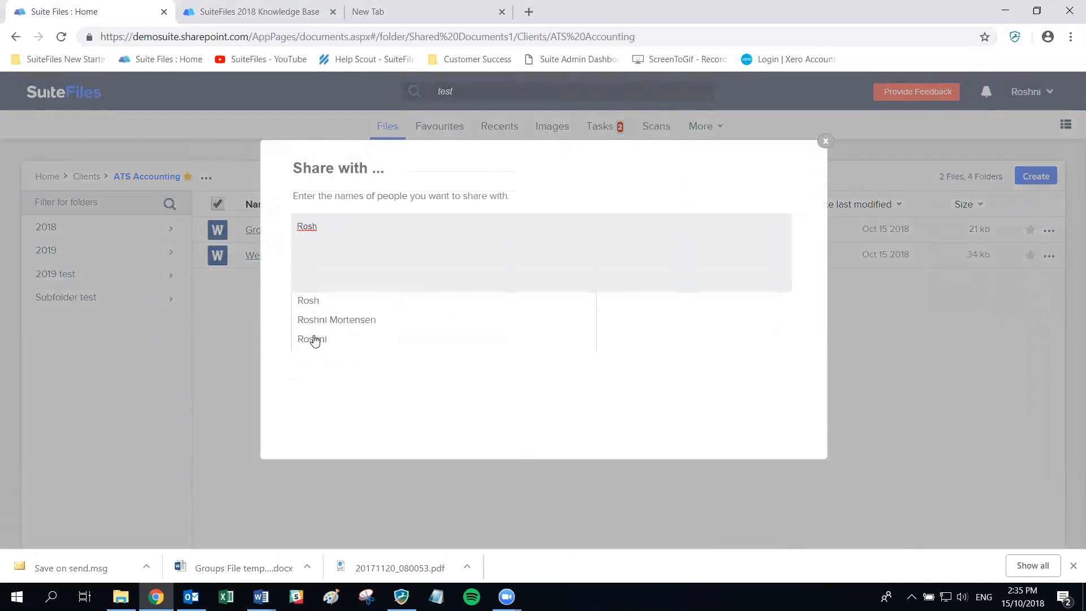
click(308, 304)
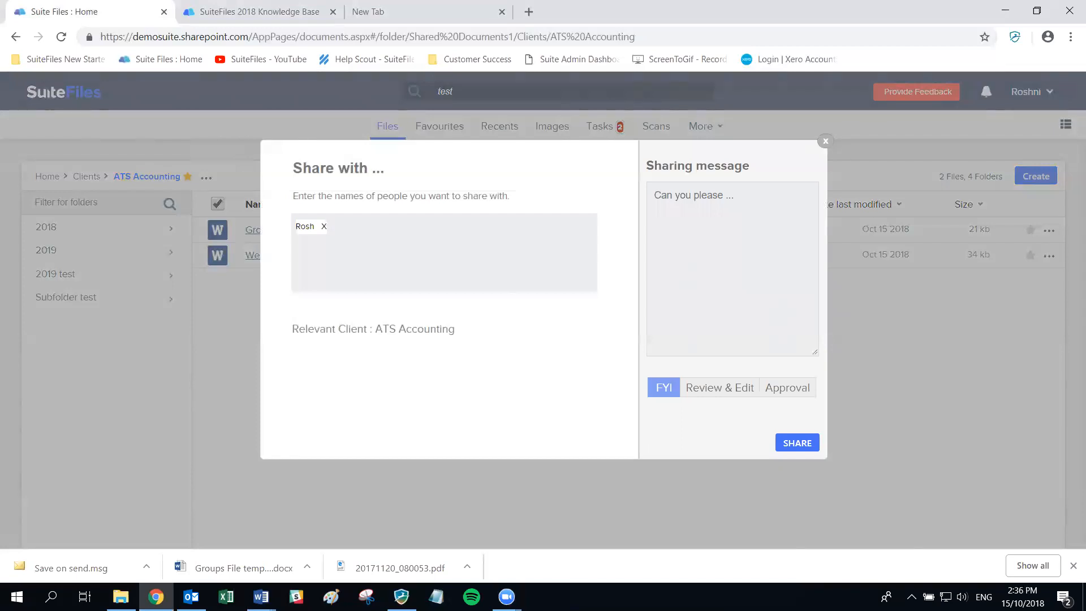
key(alt+Tab)
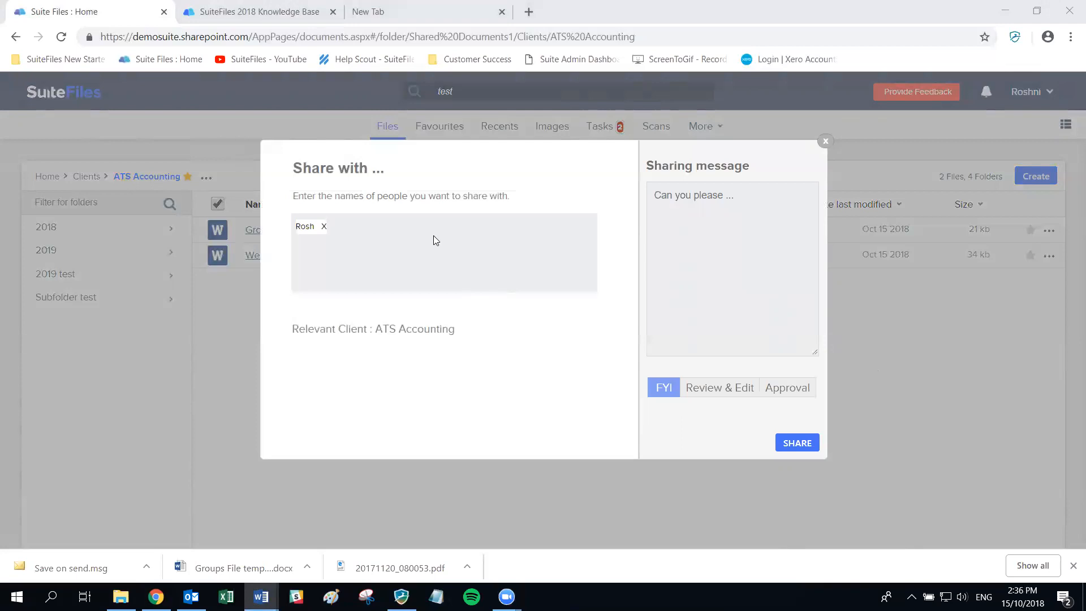
click(409, 214)
- Add the external e-mail recipient and send a Review & Edit share asking them to check the file and make changes
key(ctrl+v)
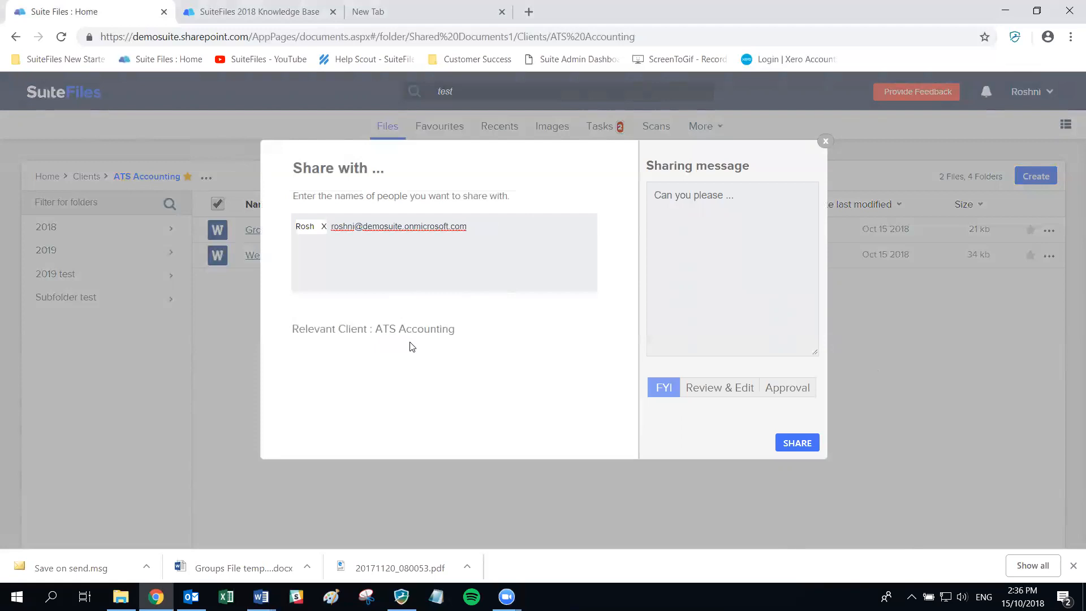
key(Return)
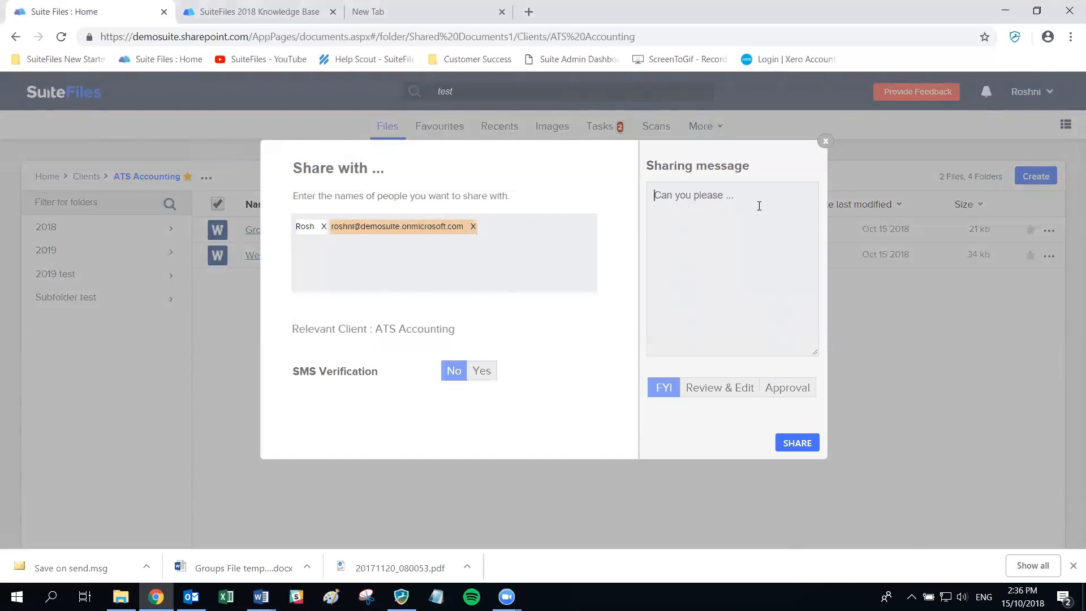
text(Hi)
text( can you please)
text( check out this f)
text(ile and make any)
text( changes neede)
text(d? Thanks!)
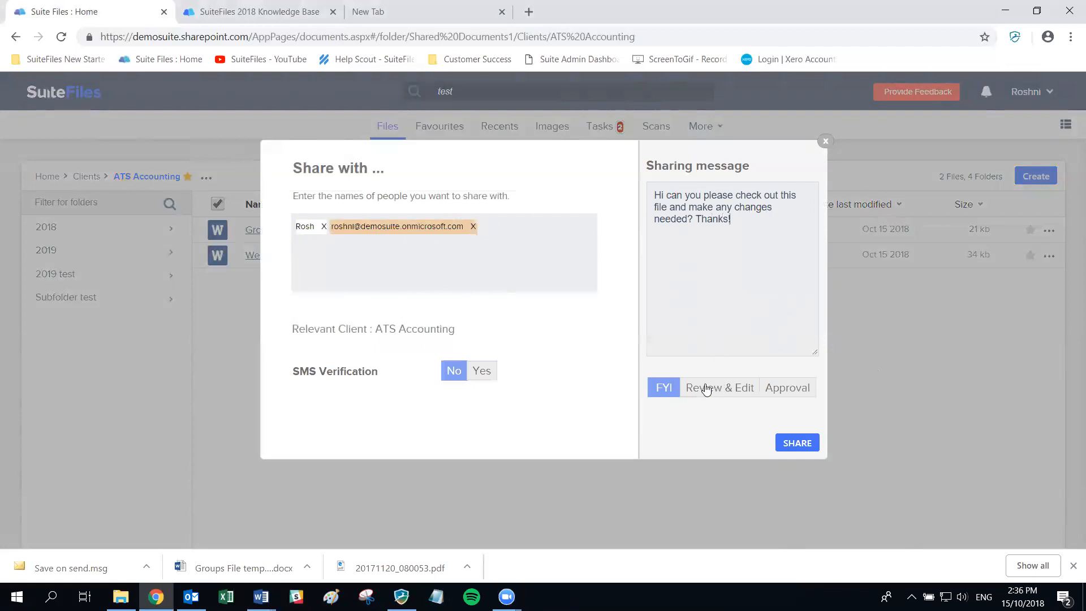
click(734, 390)
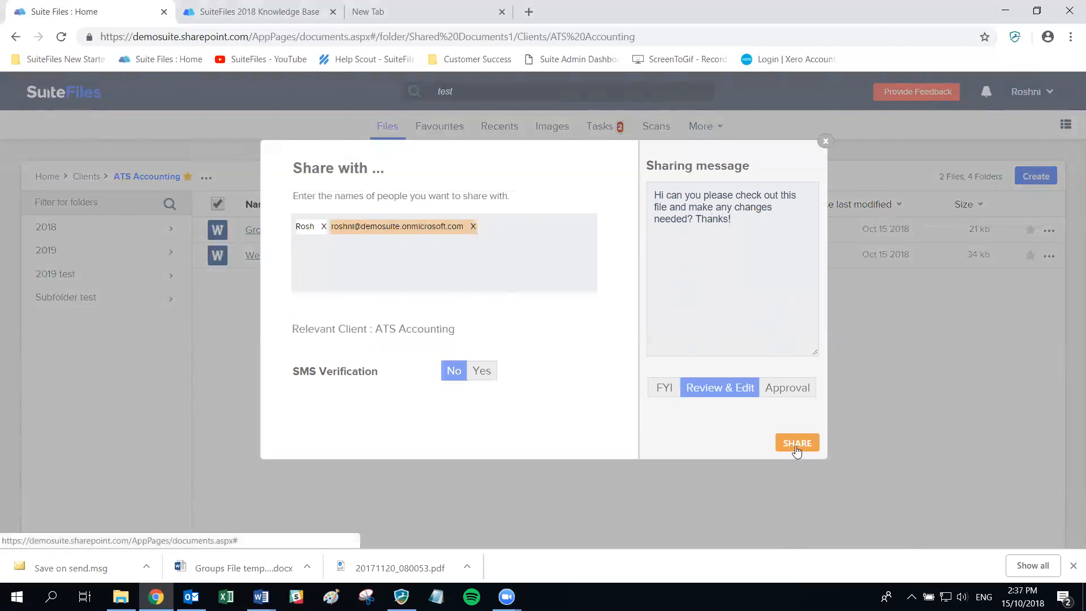
click(796, 444)
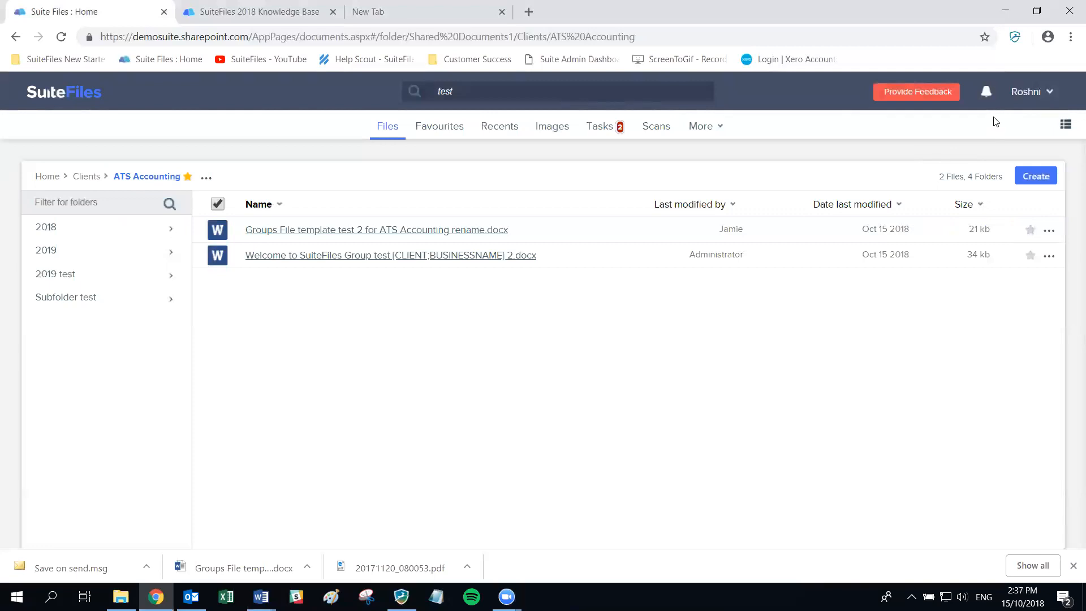
- Switch from Chrome to the Outlook inbox showing the New Shared File notification
key(alt+Tab)
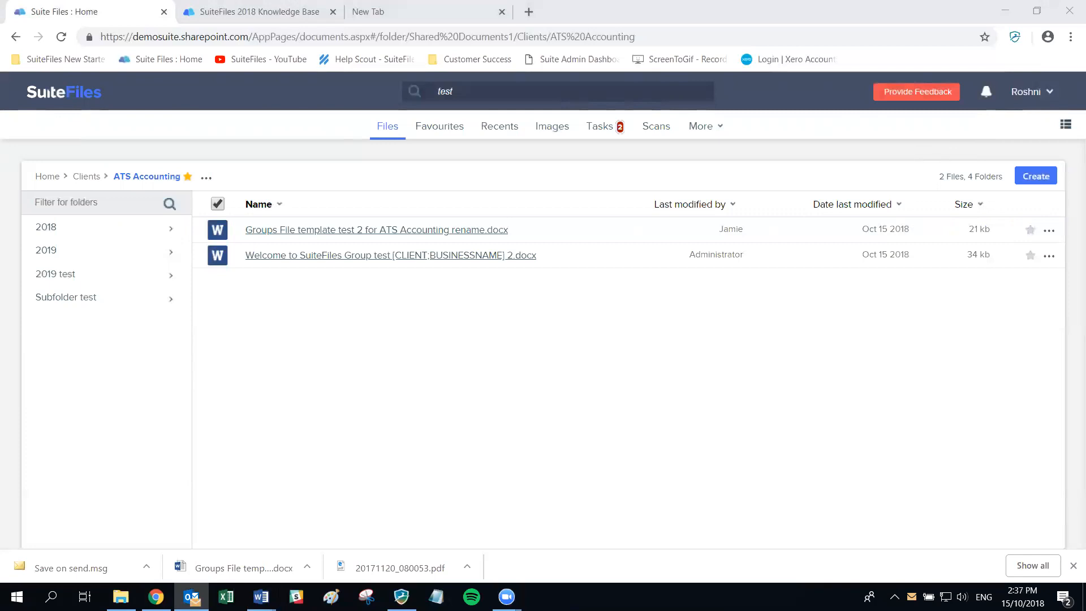
click(192, 596)
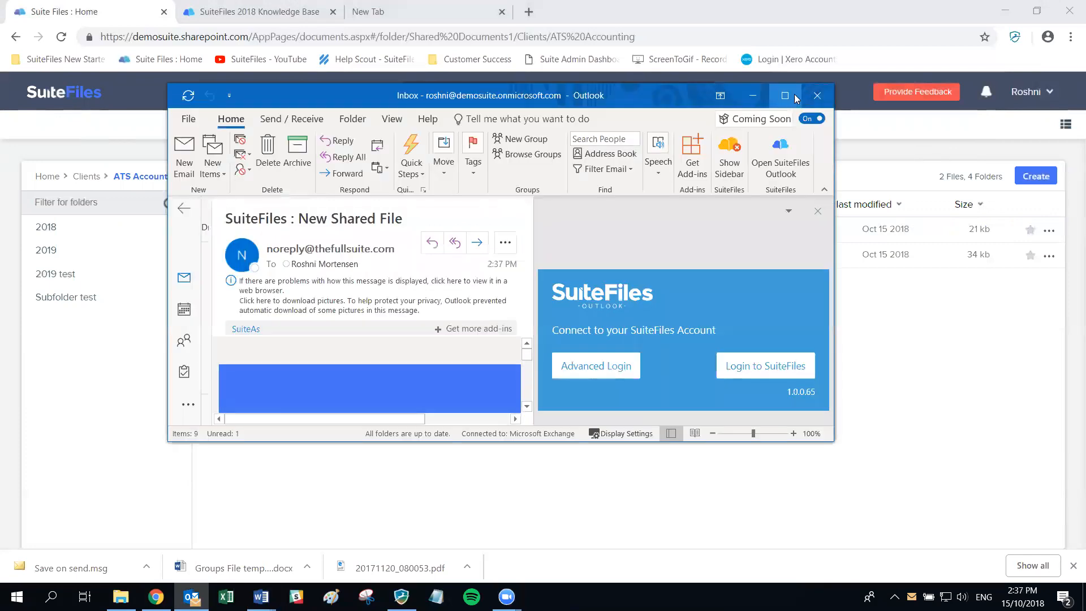
- Maximise Outlook, open the New Shared File e-mail in its own window, and scroll to the download link
click(787, 96)
scroll(680, 389, down, 1)
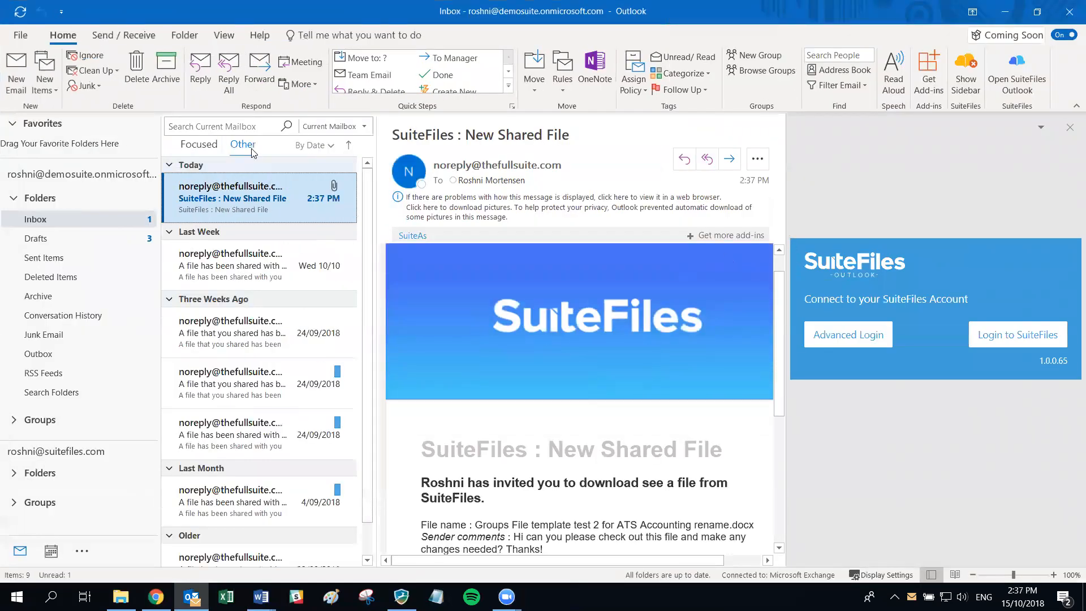
double_click(247, 203)
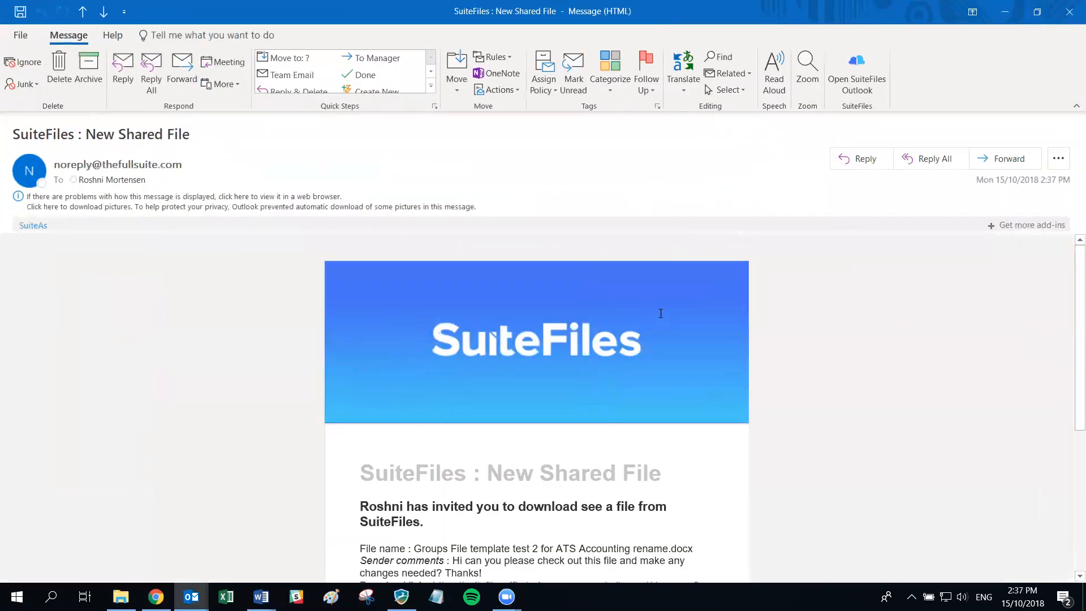
scroll(660, 317, down, 2)
scroll(660, 312, down, 3)
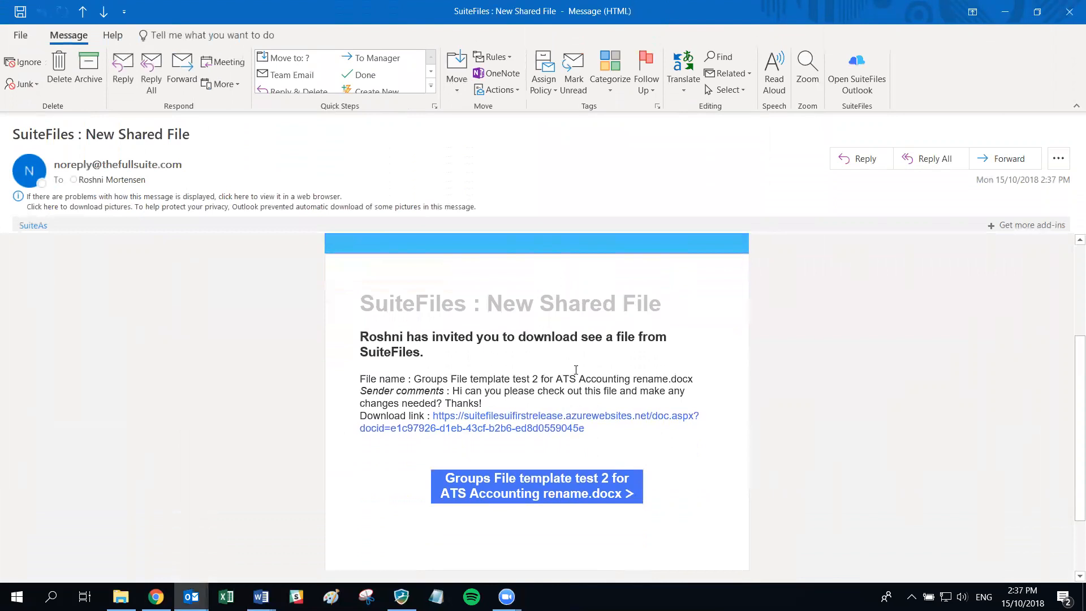
scroll(734, 413, up, 2)
scroll(734, 413, down, 3)
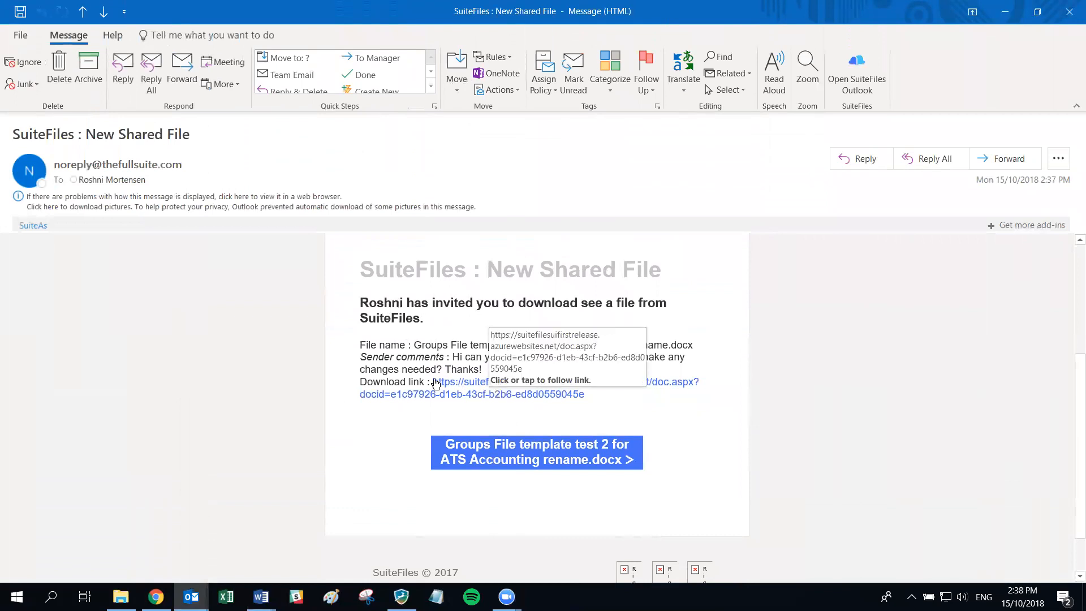
- Follow the e-mail's file button to the Shared files download page for the Groups File template document
click(490, 456)
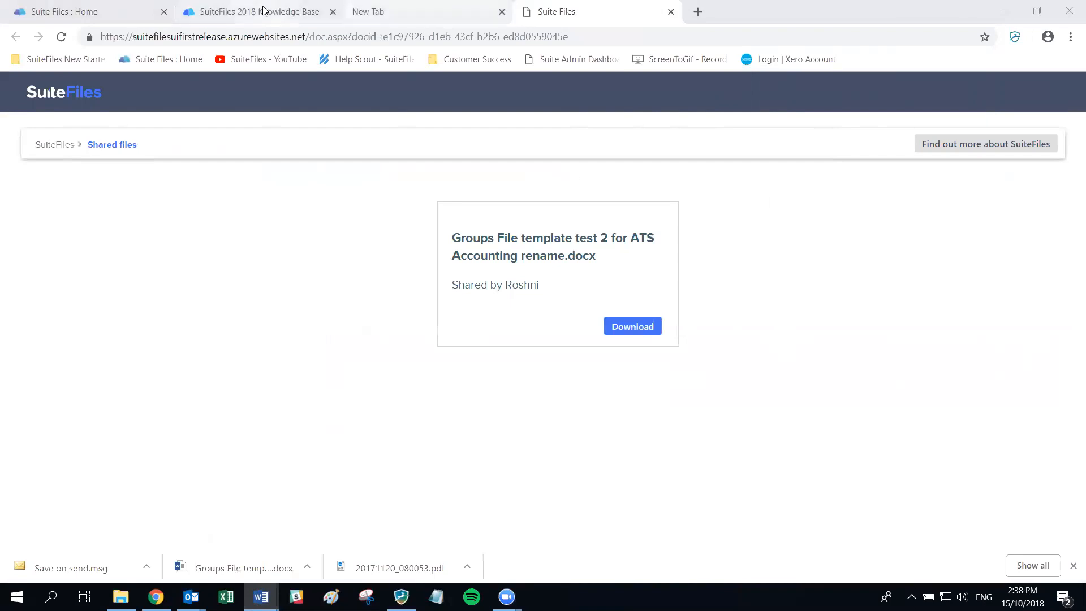
- Open Tasks, browse the Sent, Completed and External lists, then return to New tasks
click(95, 14)
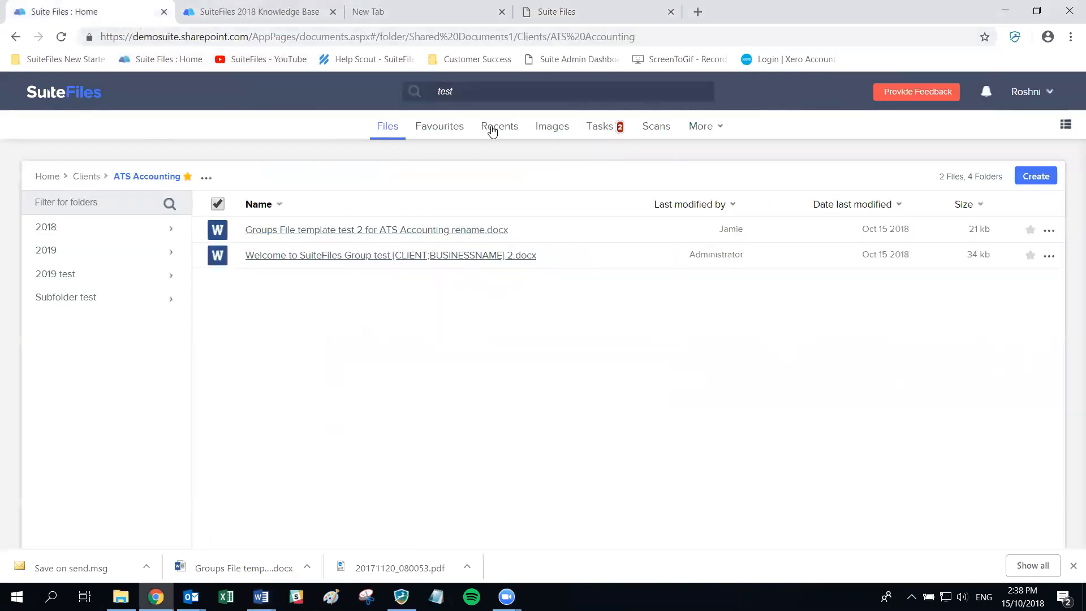
click(604, 131)
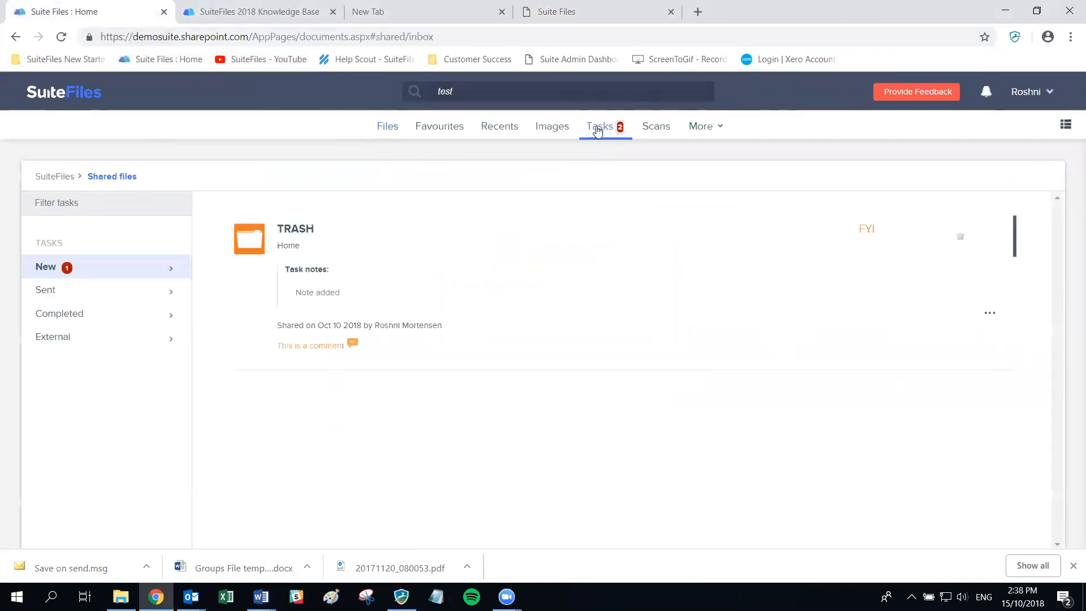
click(54, 296)
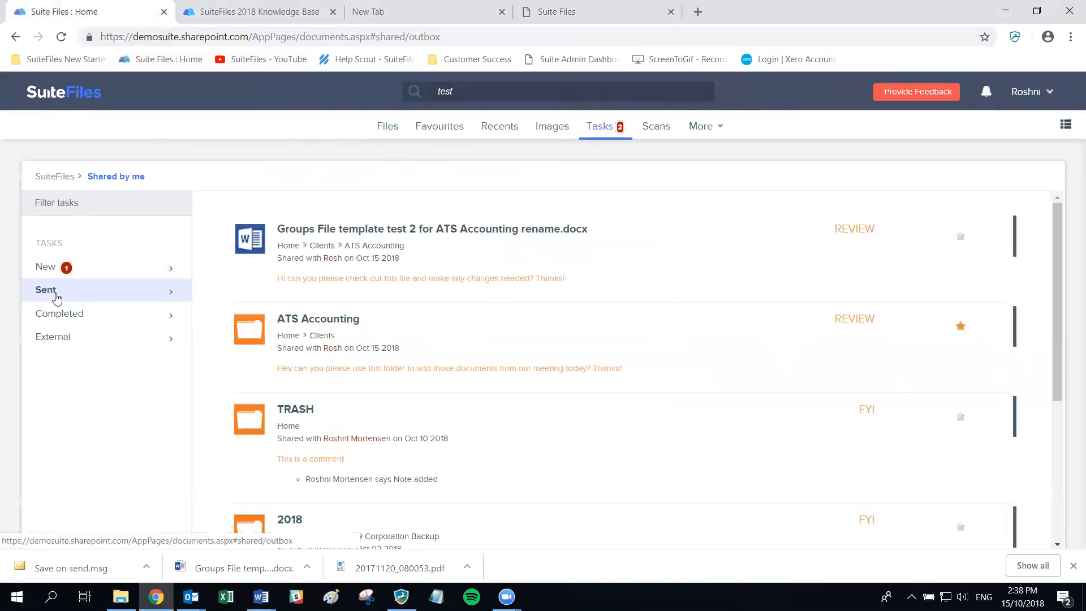
click(69, 319)
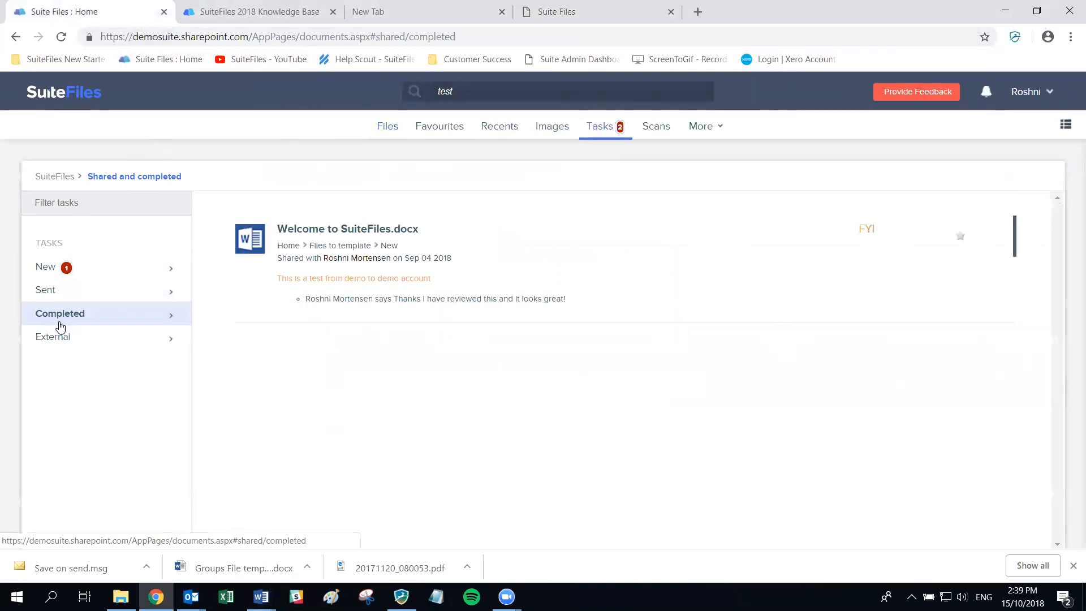
click(59, 345)
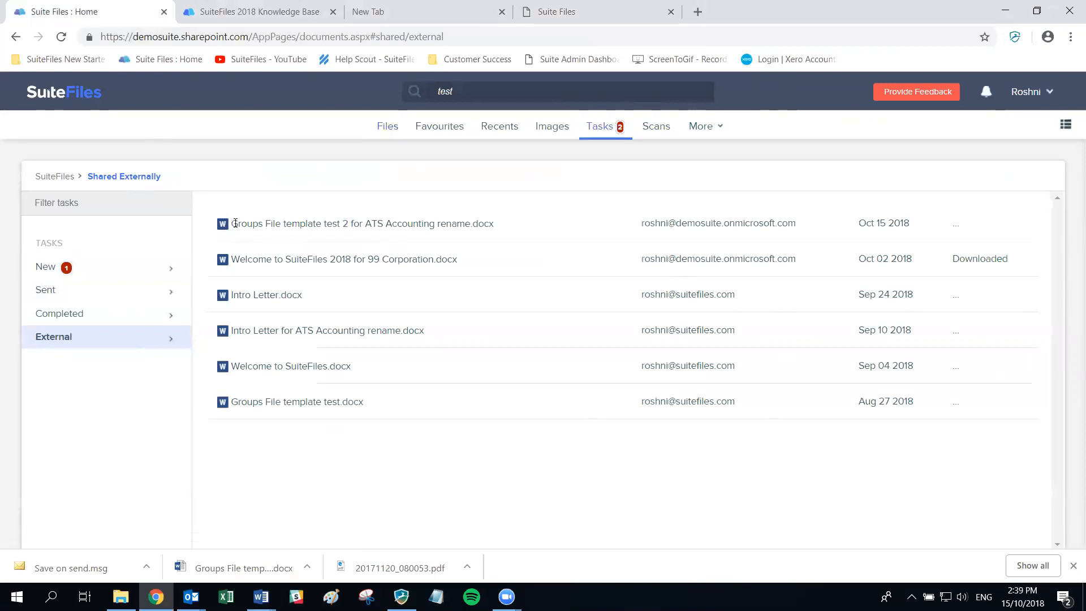
drag(228, 224, 519, 230)
drag(641, 224, 806, 236)
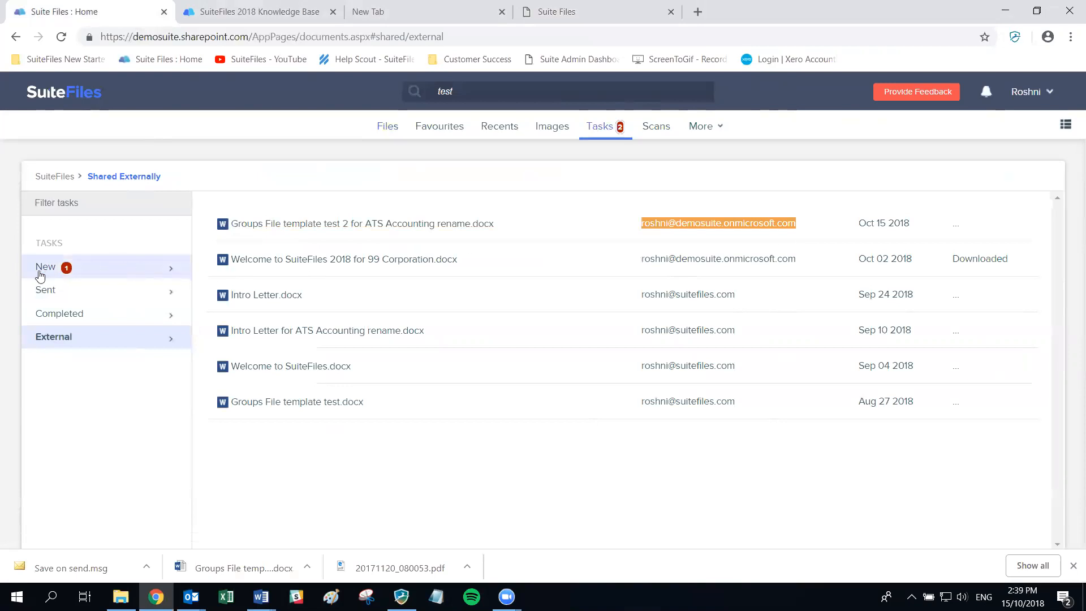
click(40, 274)
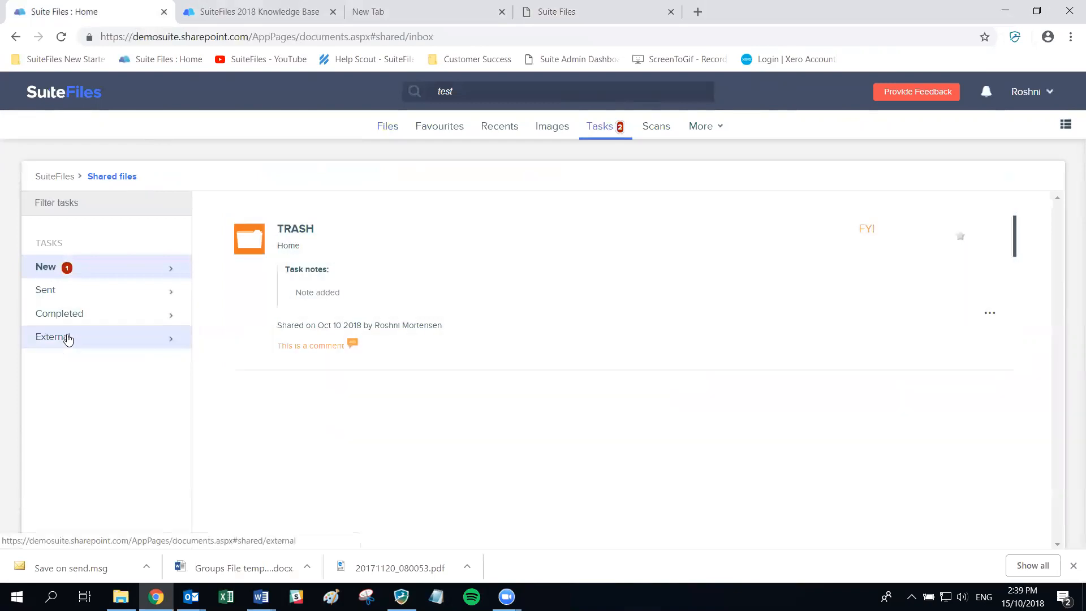
- Add the note 'This is a note for this folder' to the TRASH task
click(352, 342)
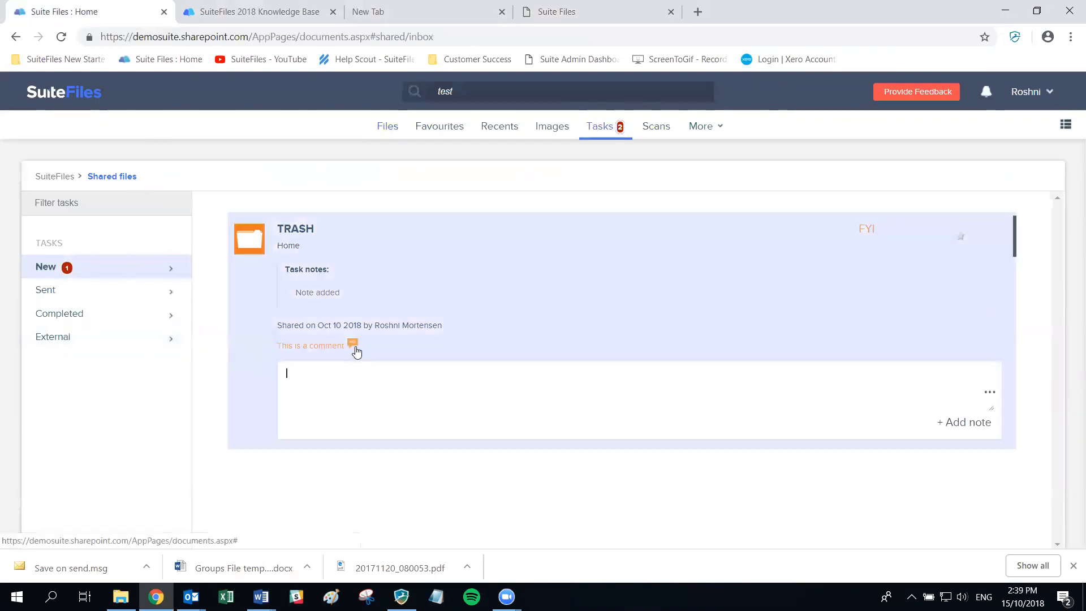
text(This)
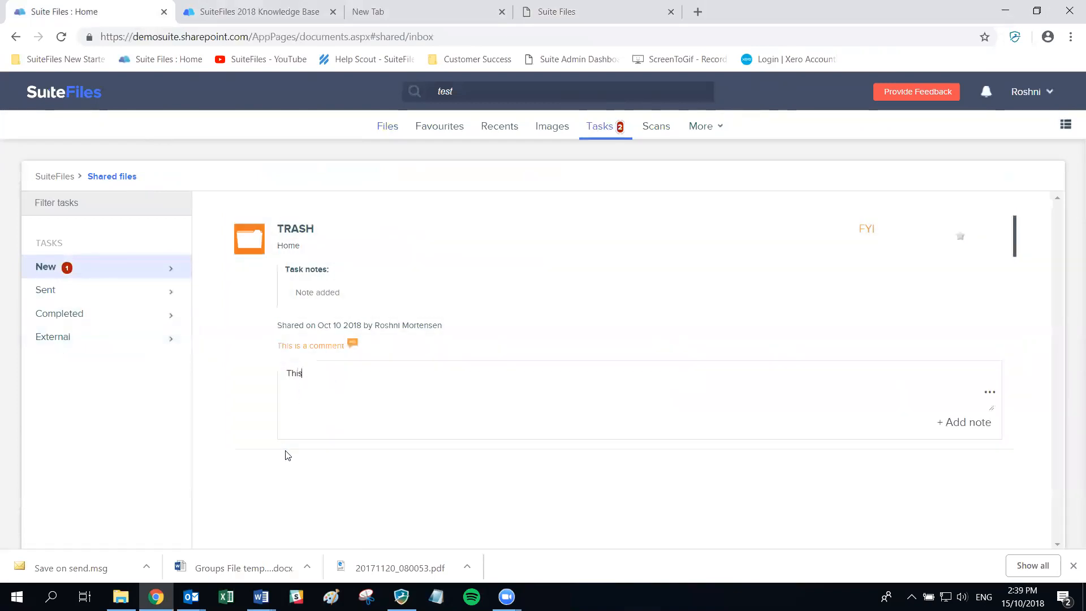
text( is a note for this folder)
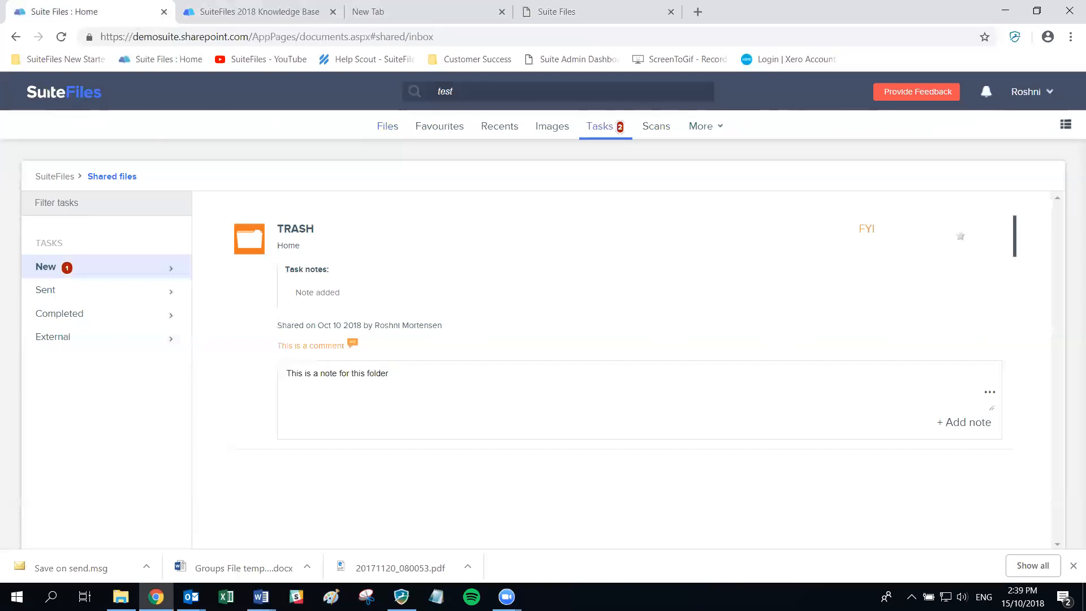
click(961, 425)
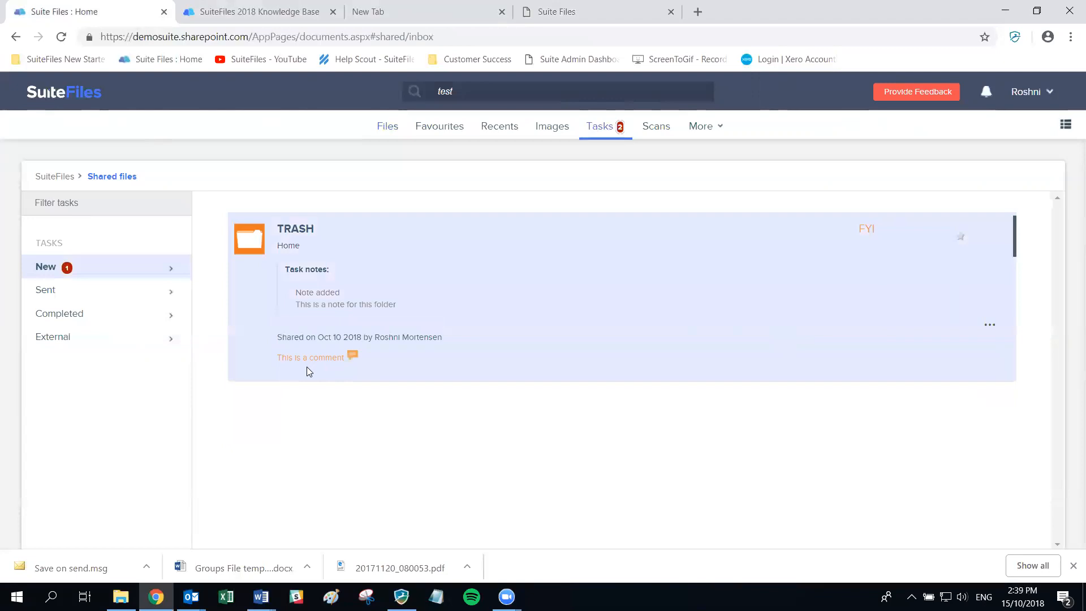
- Mark the TRASH task as done, check the Sent, New and Completed lists, then return to Files
click(990, 329)
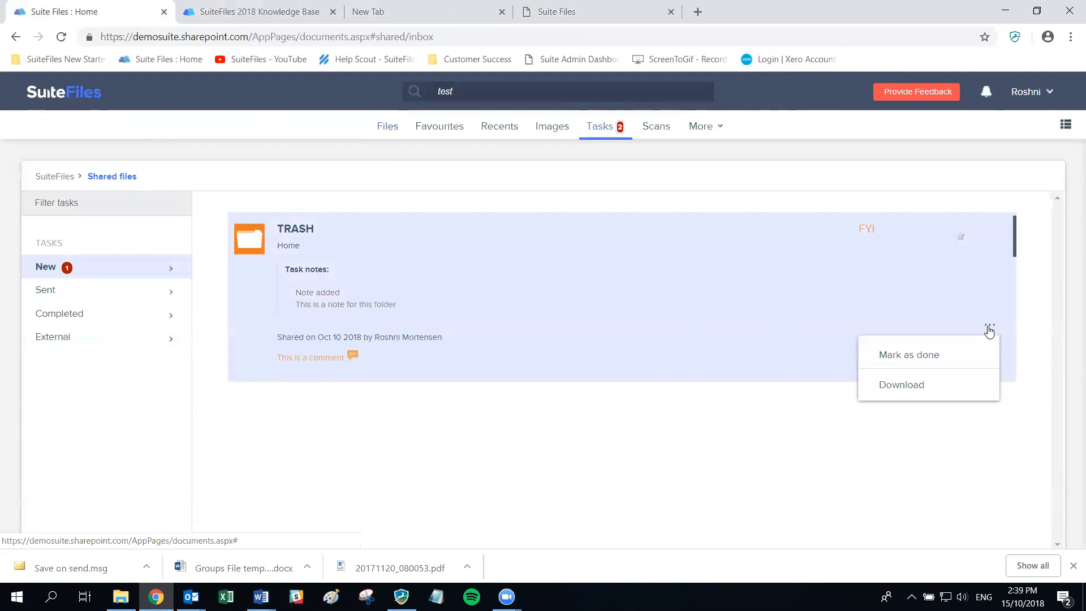
click(916, 355)
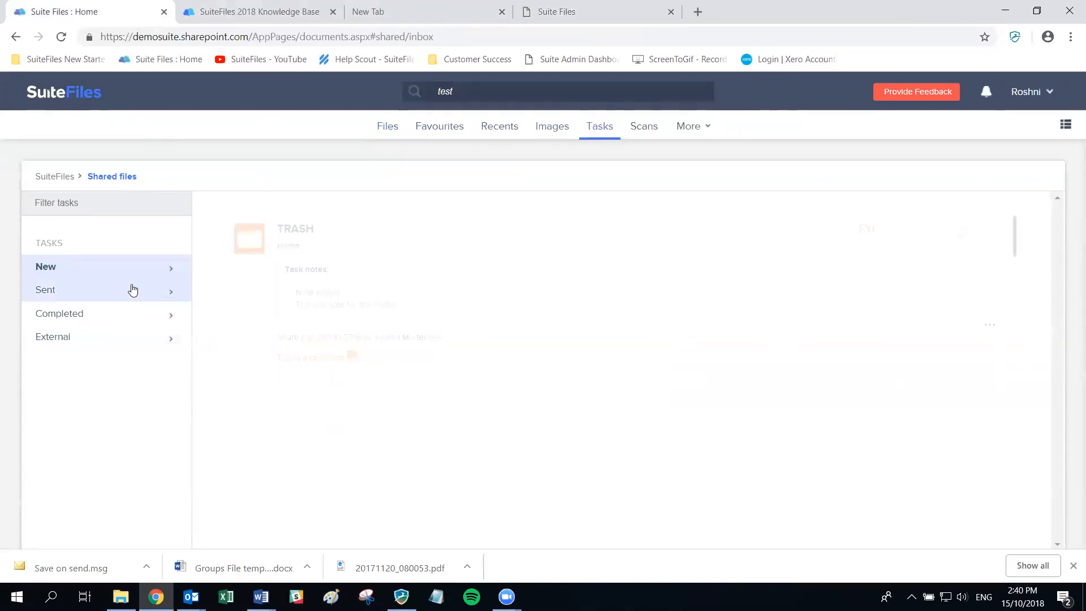
click(84, 294)
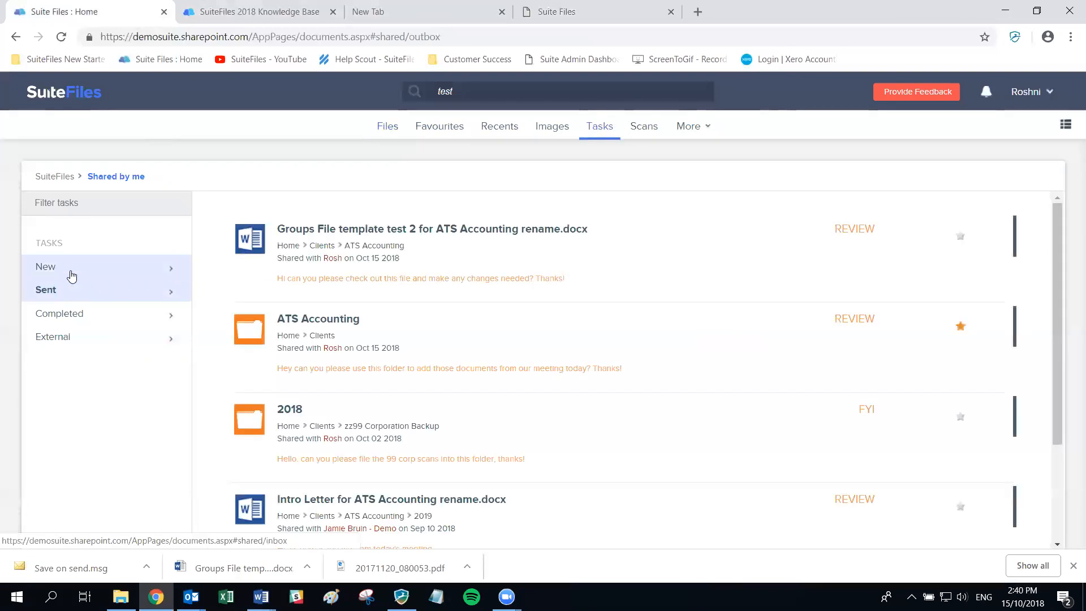
click(70, 273)
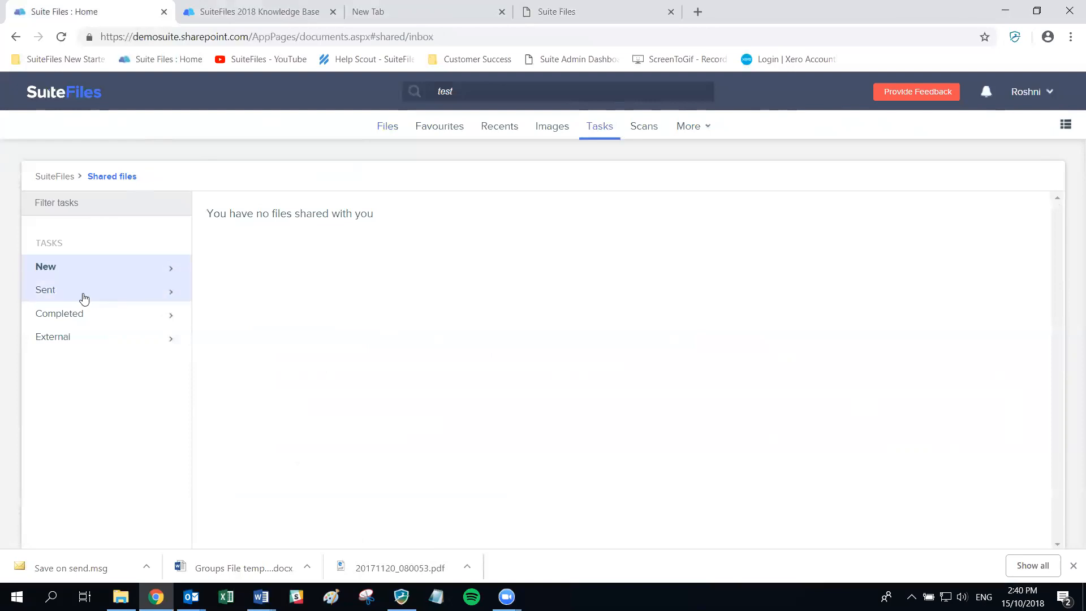
click(92, 314)
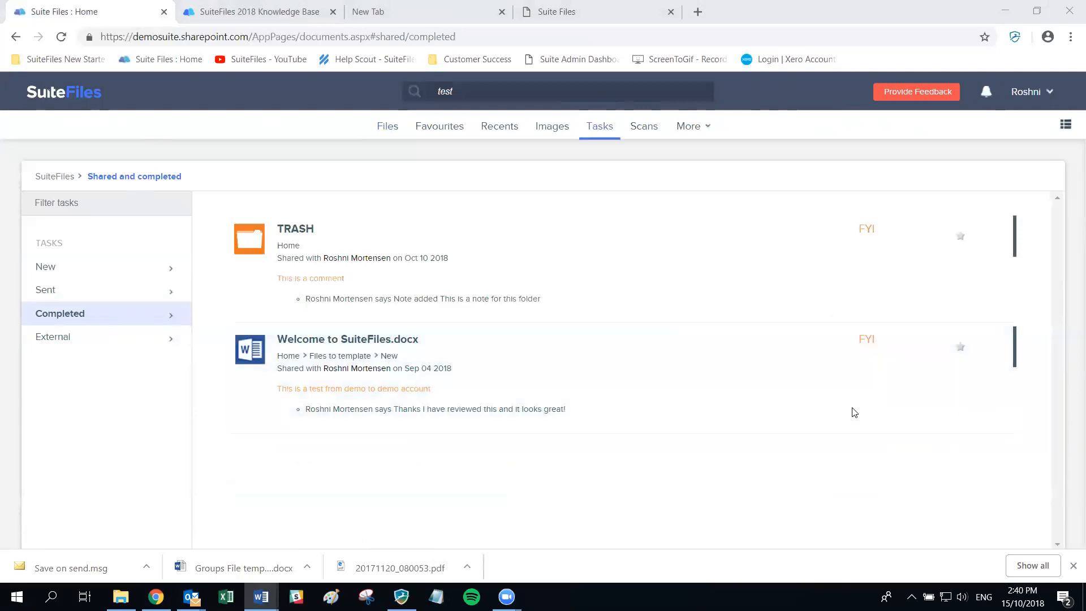
click(380, 130)
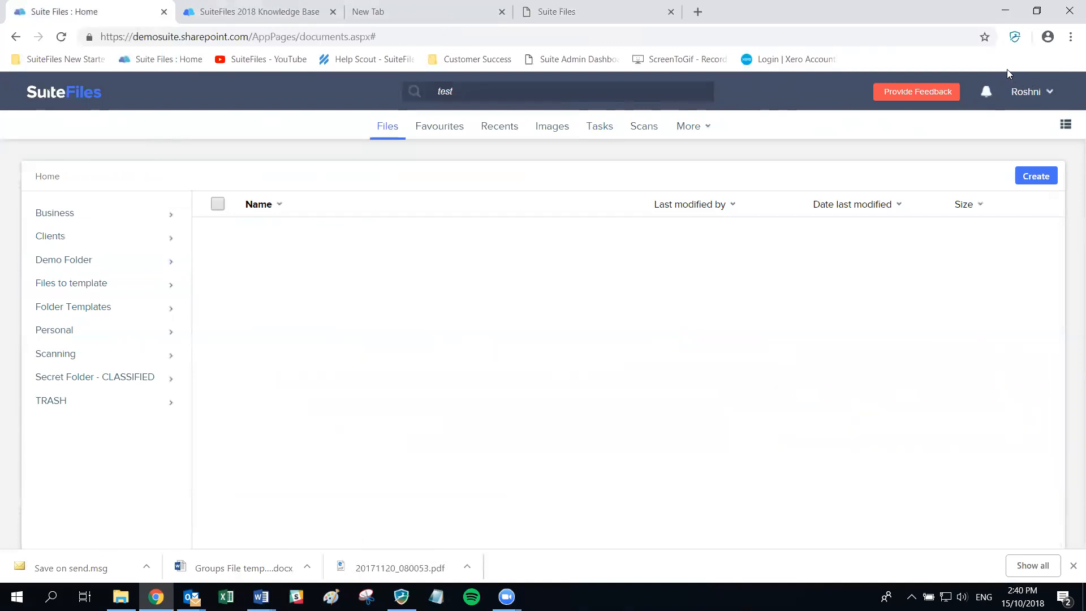
- From the user menu's Download apps, download the SuiteFiles for Outlook add-in zip
click(1026, 101)
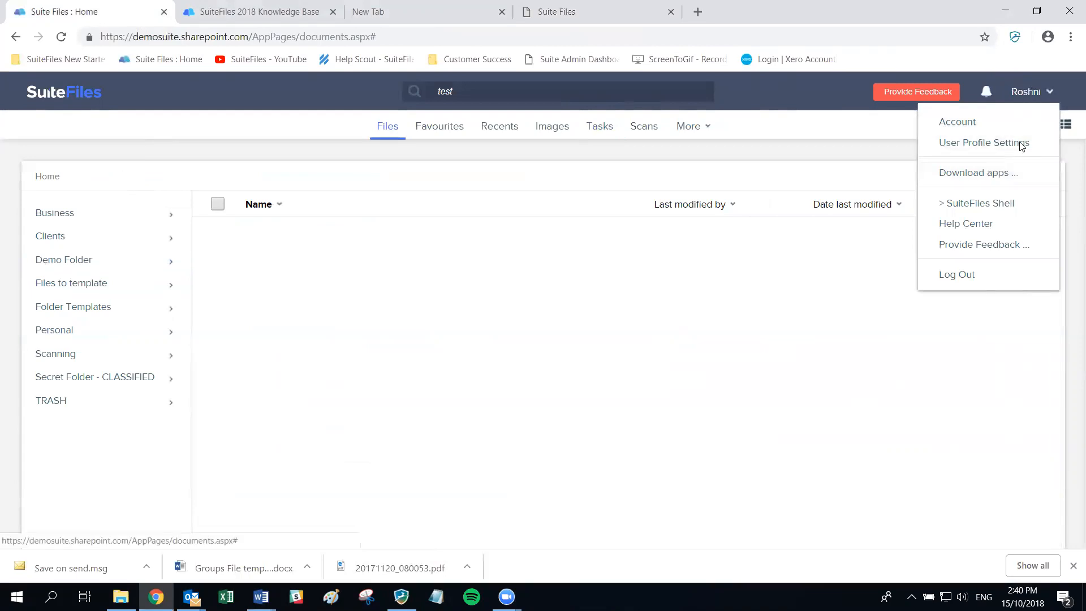
click(980, 176)
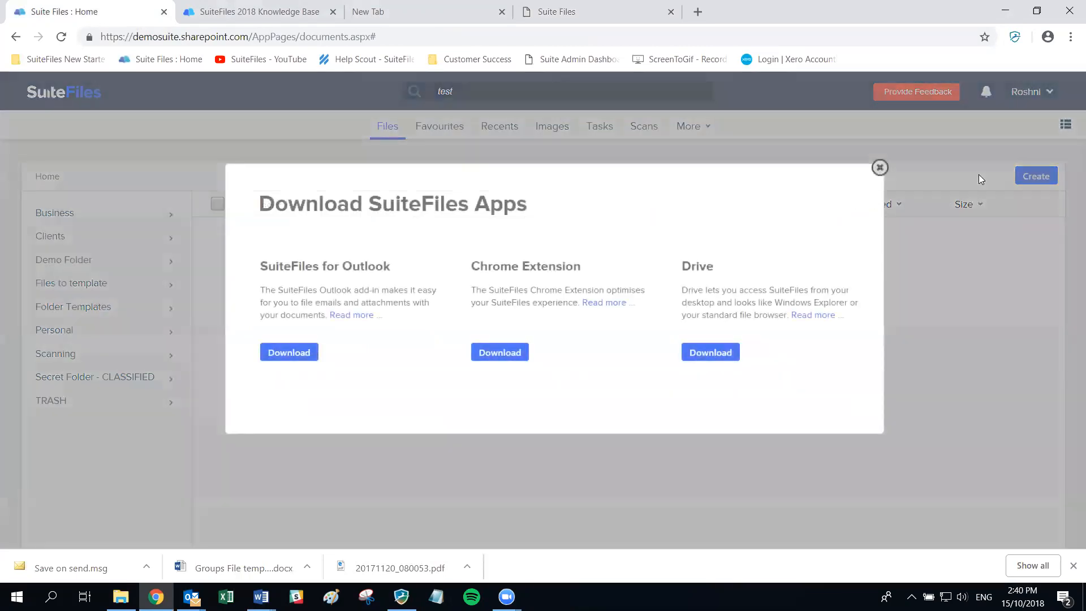
click(283, 352)
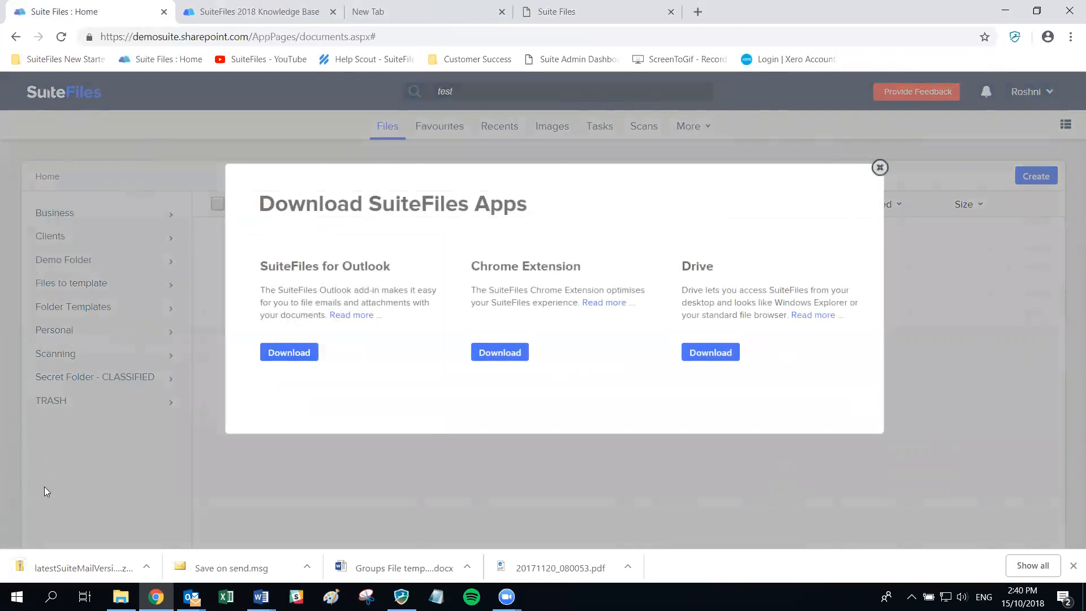
- Open the downloaded zip, run SuiteMail from its DISK1 folder, then return to Outlook
click(147, 567)
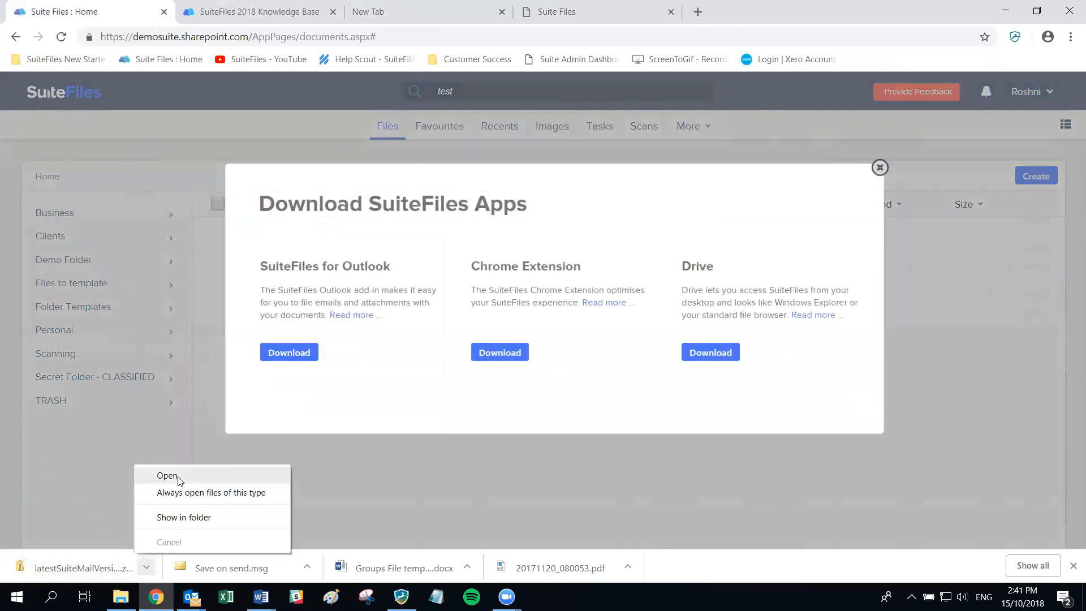
click(167, 476)
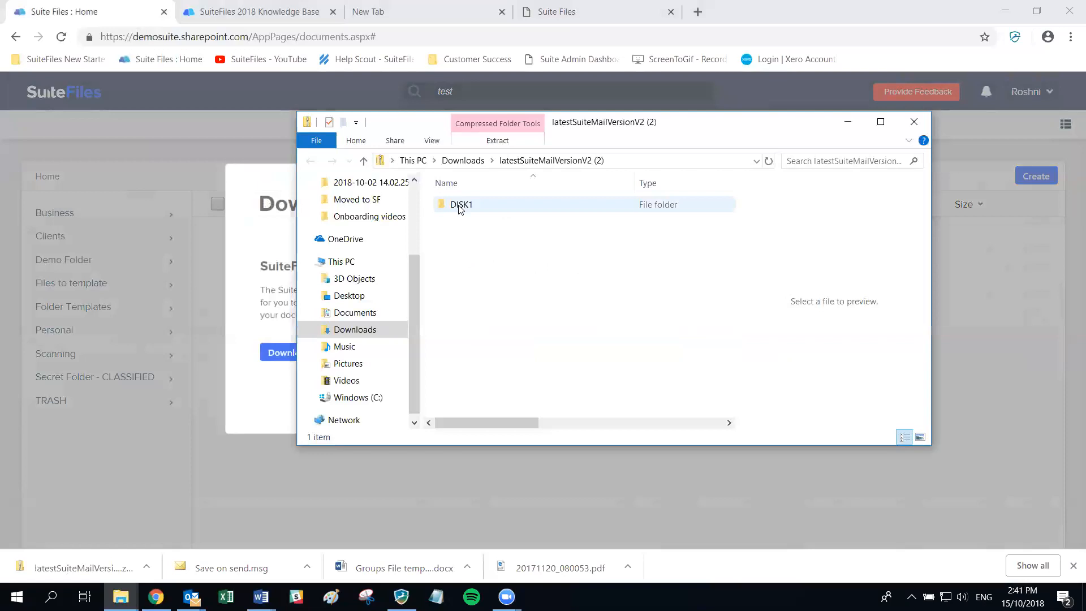
double_click(459, 207)
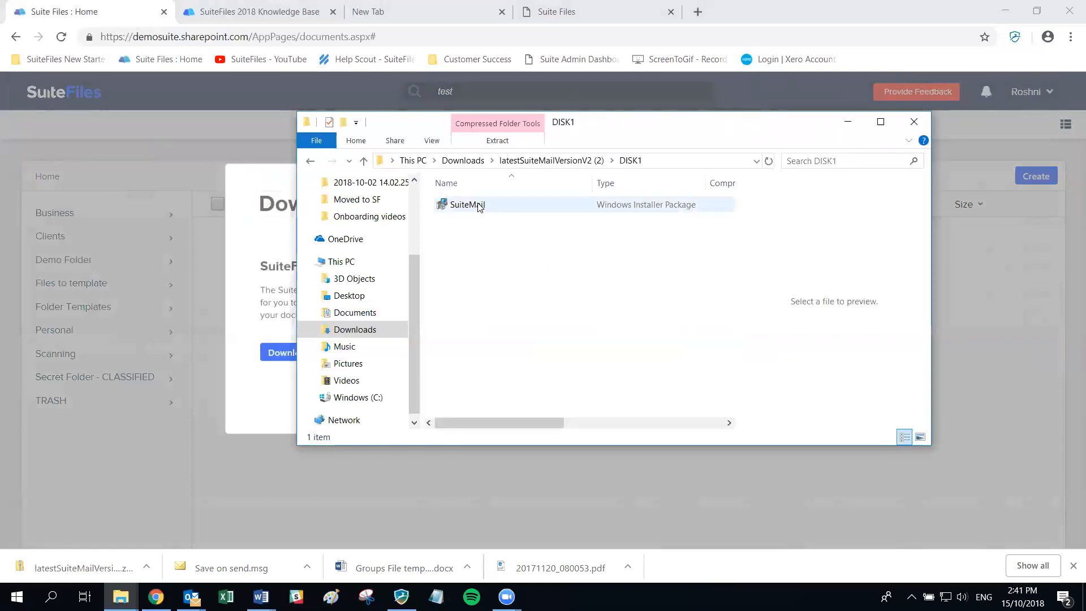
double_click(461, 205)
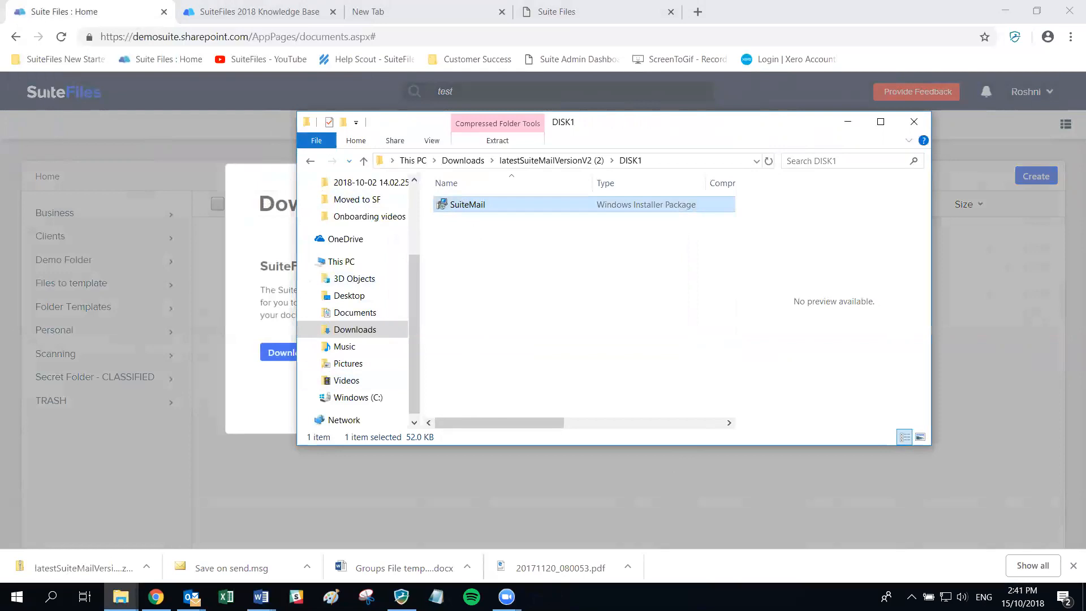
mouse_move(191, 596)
click(163, 502)
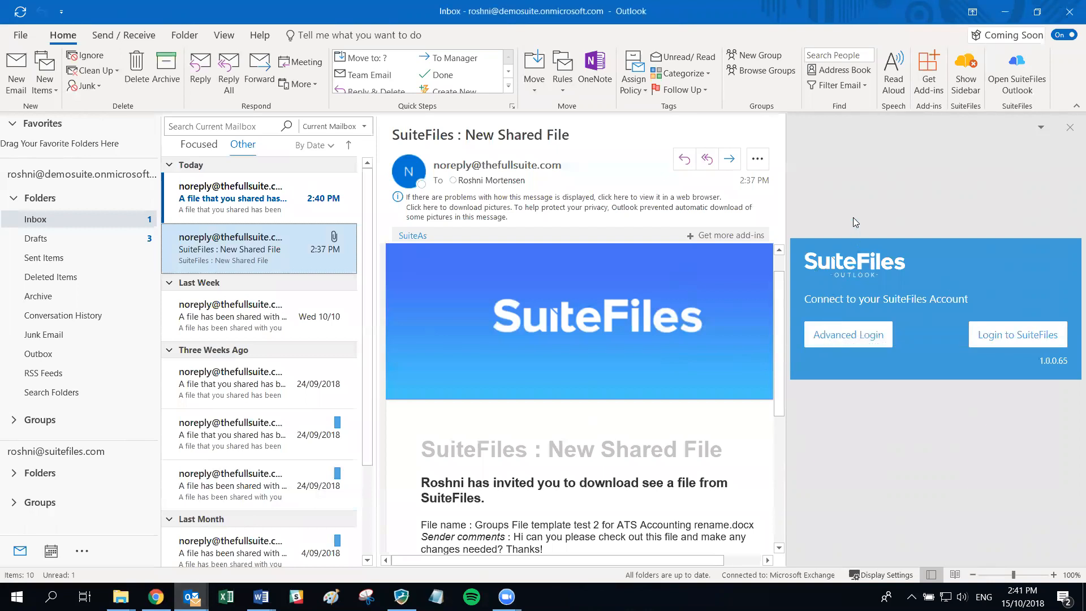
- Start Login to SuiteFiles from the sidebar and reposition the Suite Authenticator window
click(1016, 339)
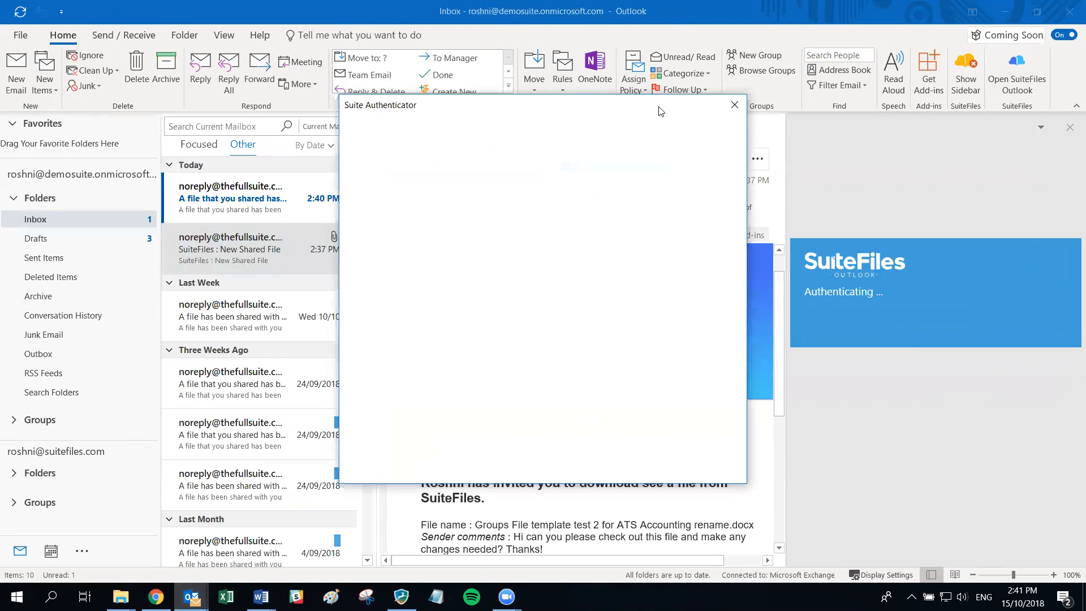
drag(661, 111, 626, 122)
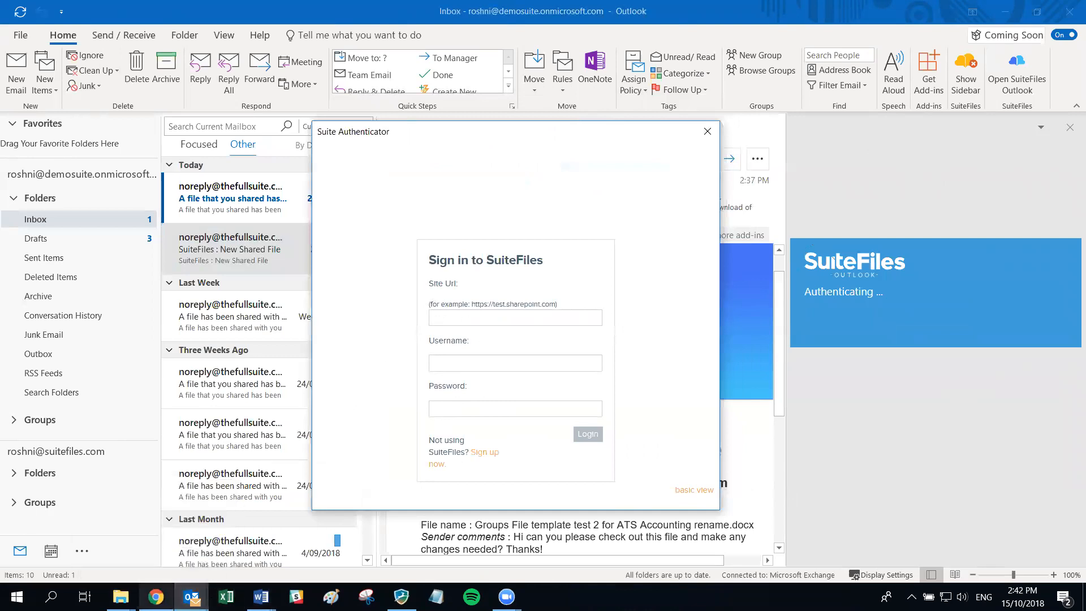
- Copy the demosuite SharePoint site address from the browser's address bar
click(156, 597)
click(232, 36)
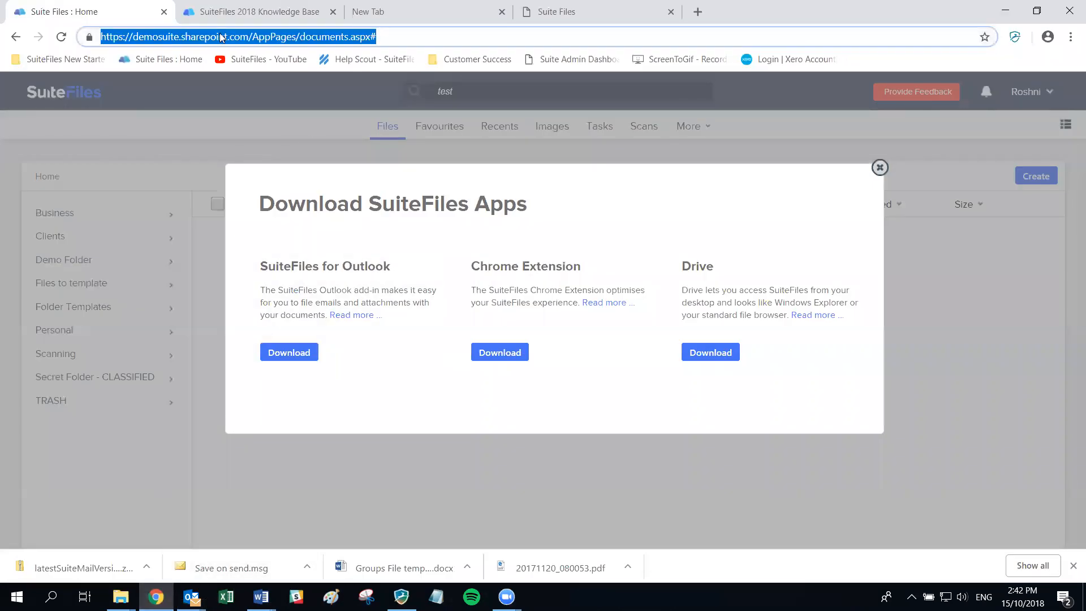
click(251, 36)
drag(248, 37, 99, 38)
key(ctrl+c)
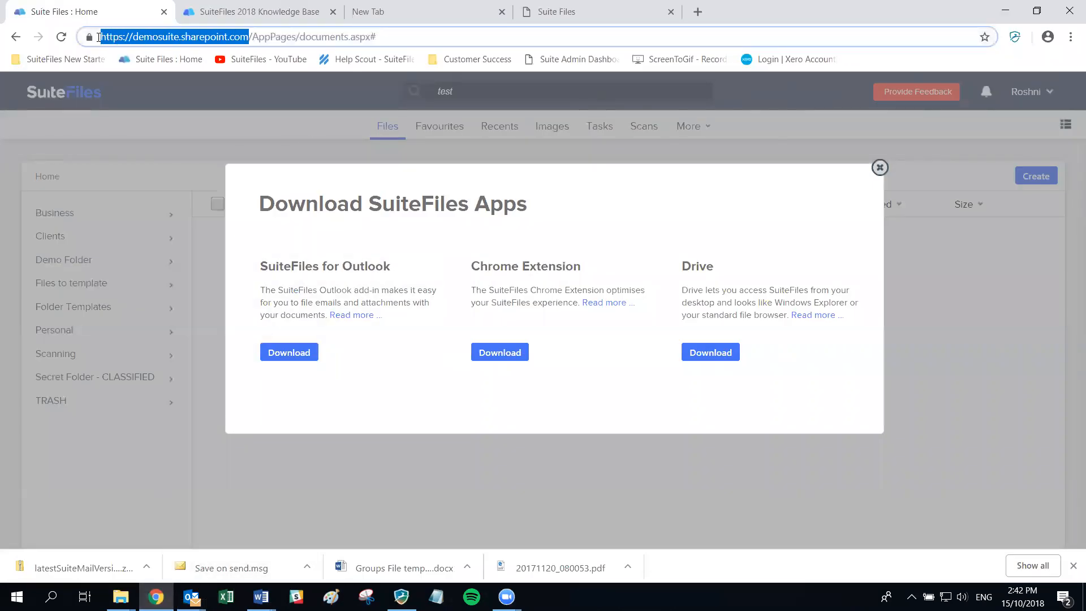
right_click(222, 36)
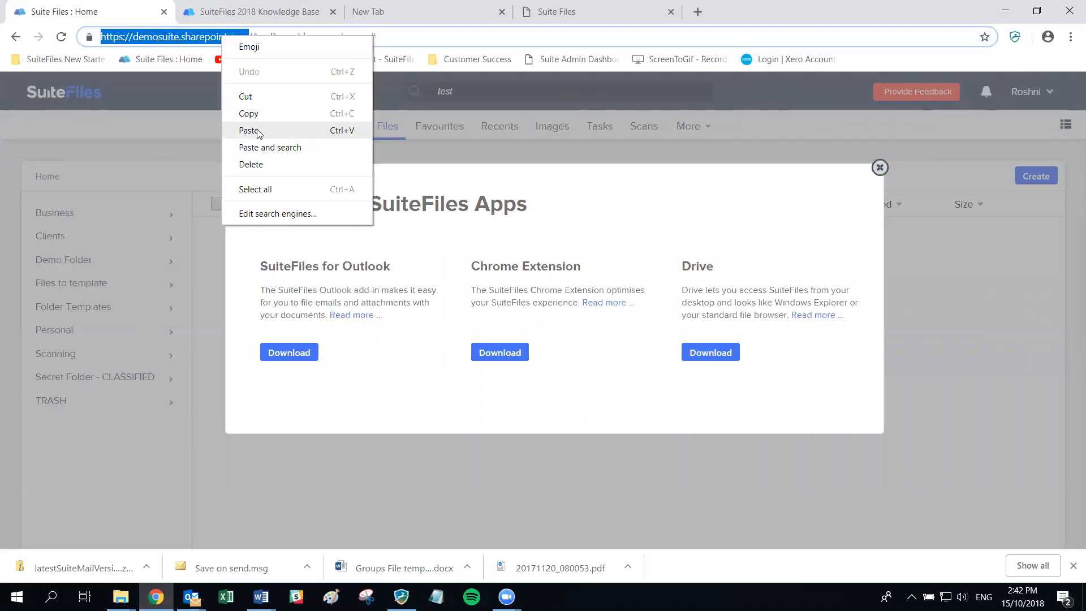
click(254, 113)
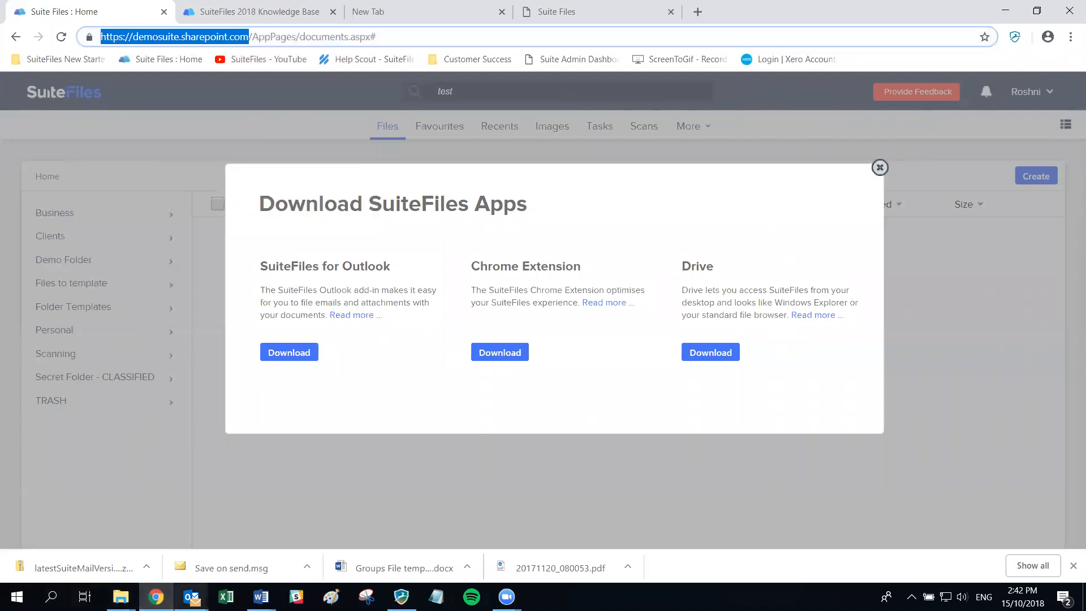
- Paste the site address into Site Url, then enter the account username and password
mouse_move(191, 597)
click(353, 514)
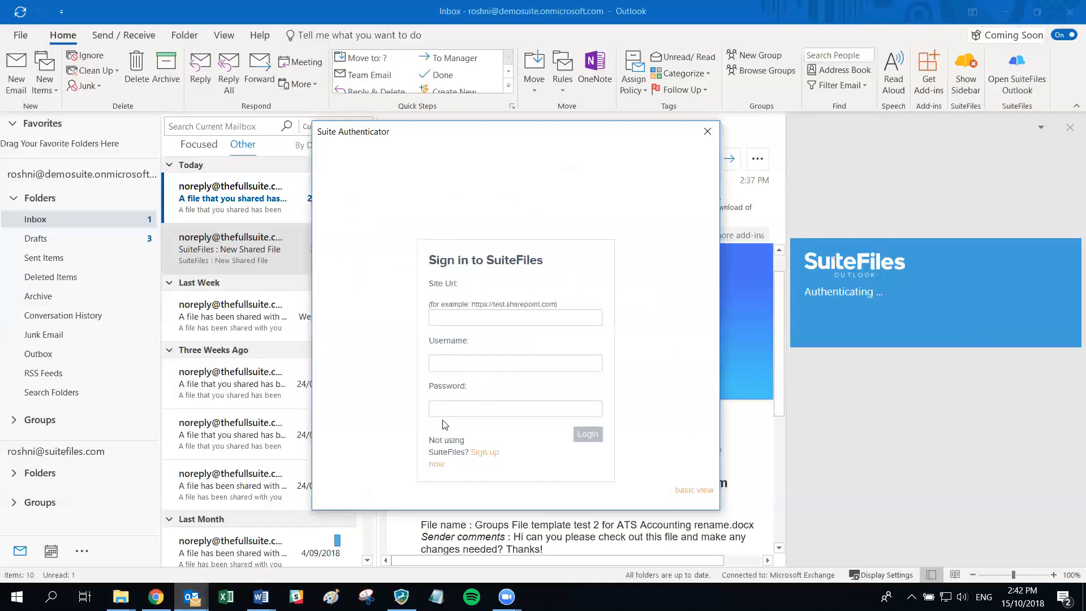
right_click(456, 321)
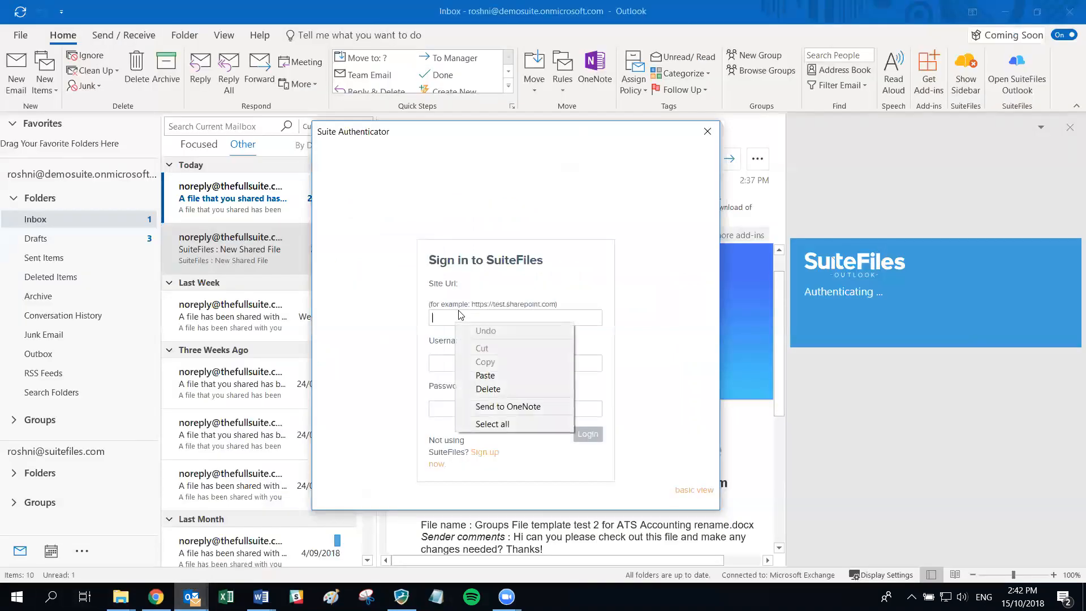
click(486, 376)
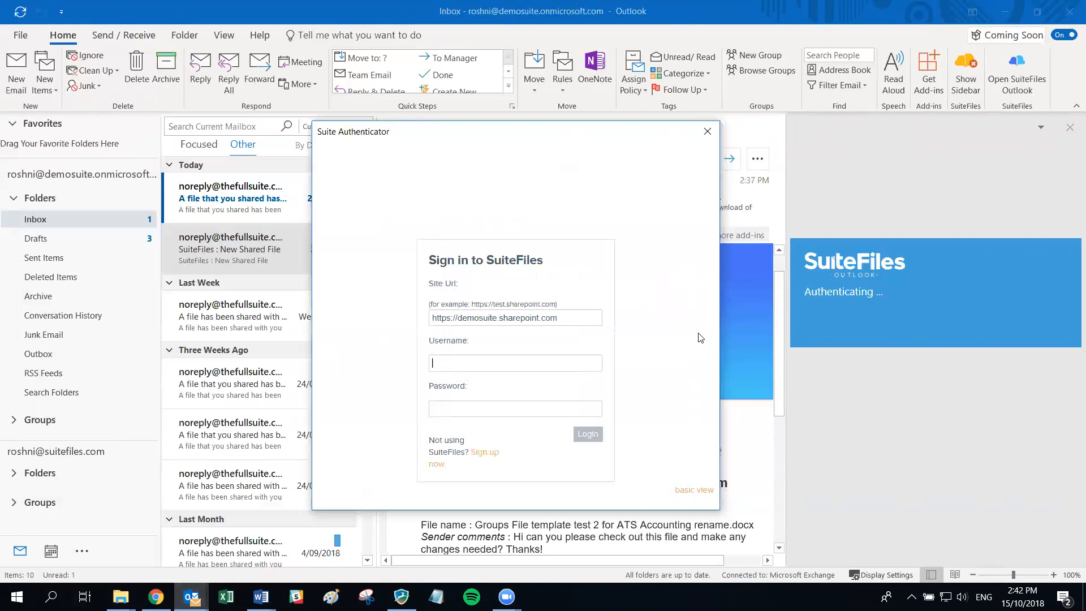
key(Tab)
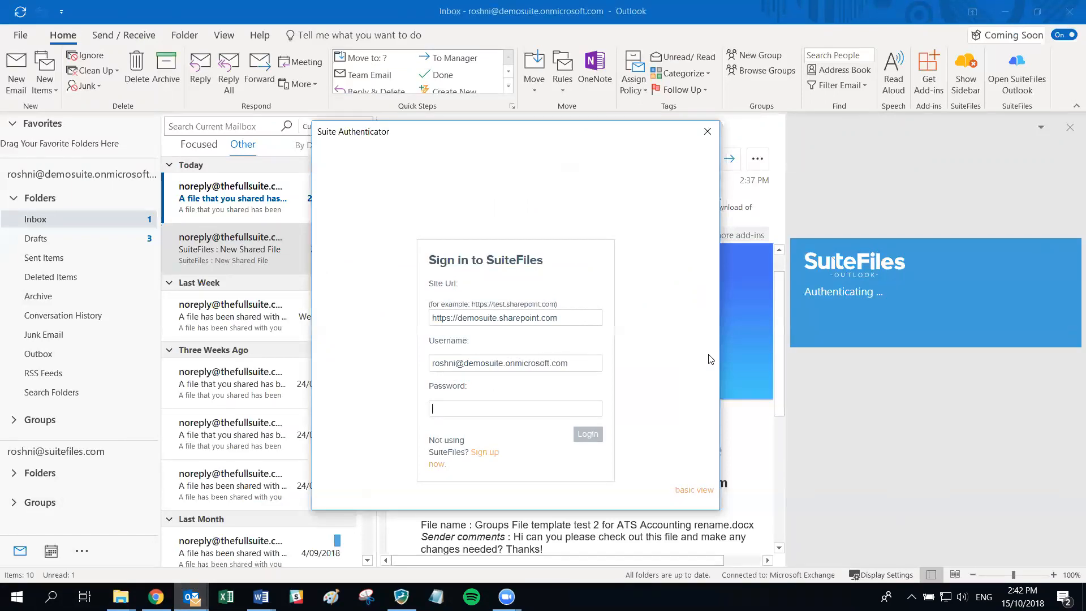
text(•••••)
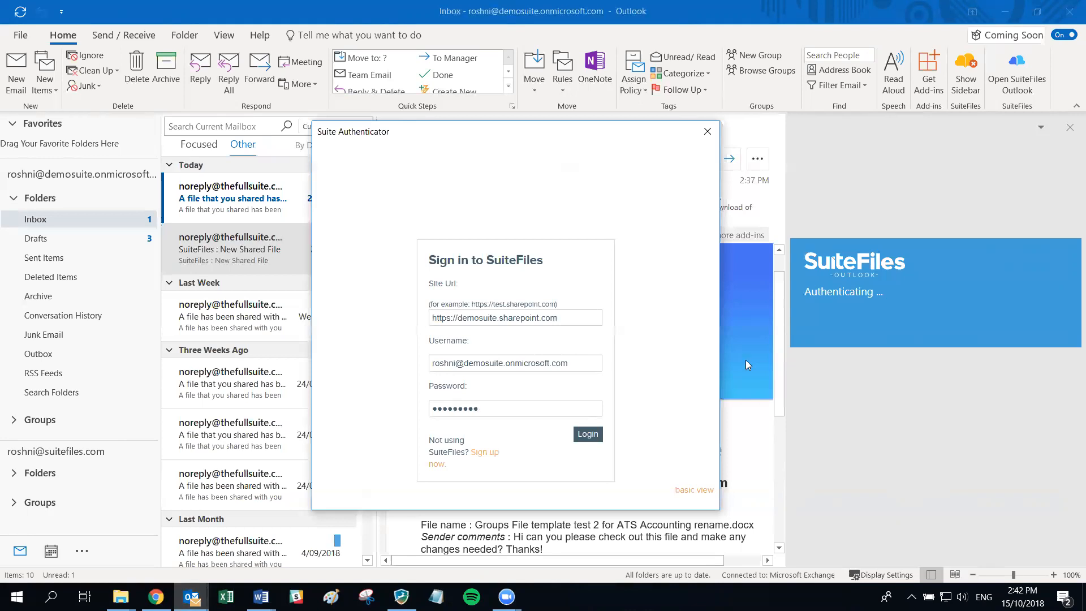
- Log in, then view the sidebar's Clients, Recent and Favourites lists and select the search box
click(588, 437)
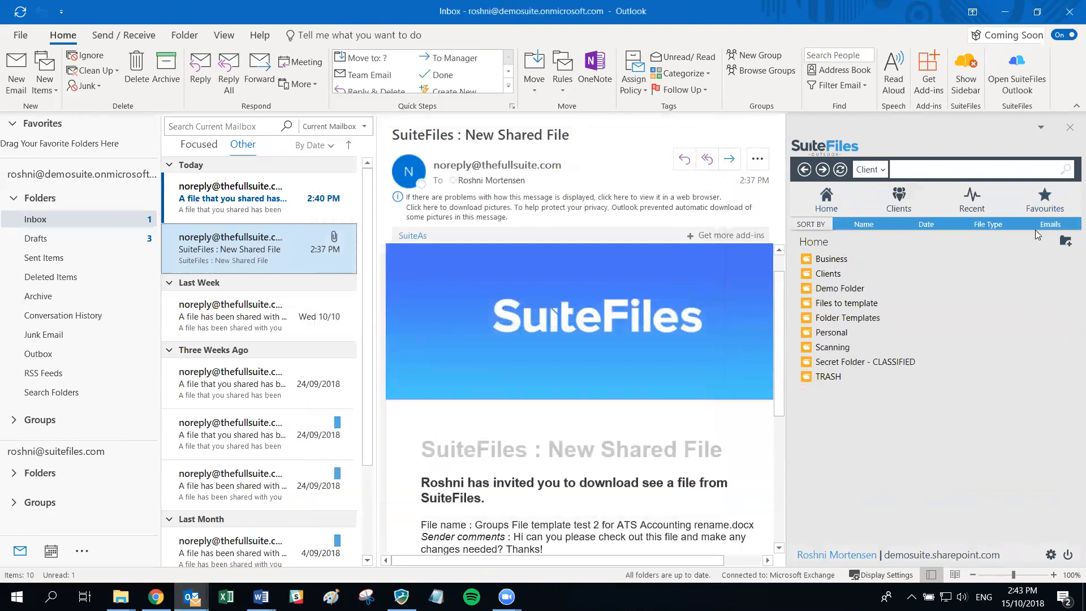
click(899, 198)
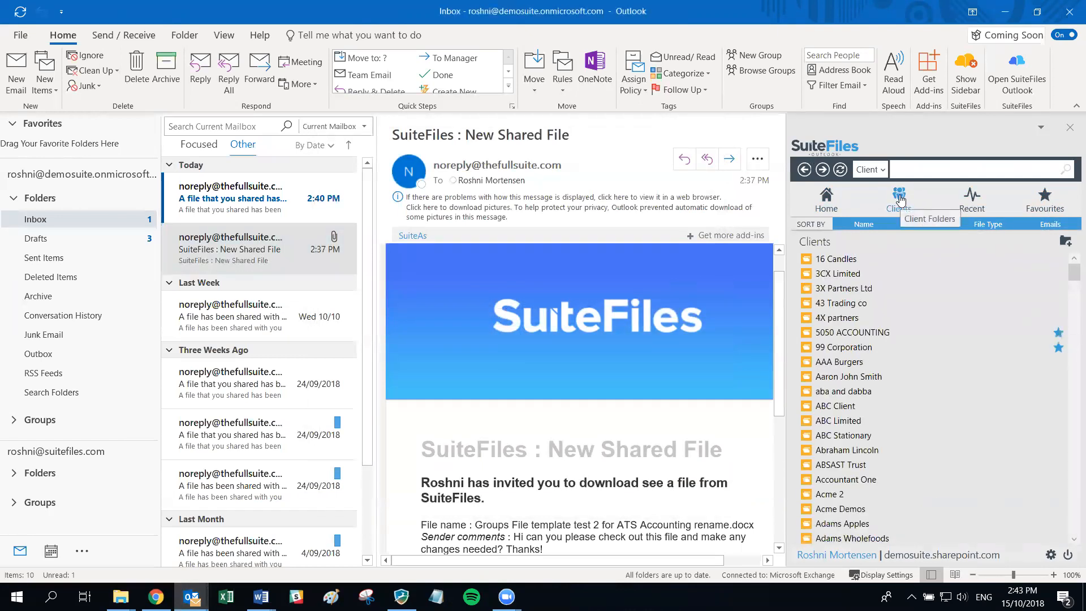
click(970, 203)
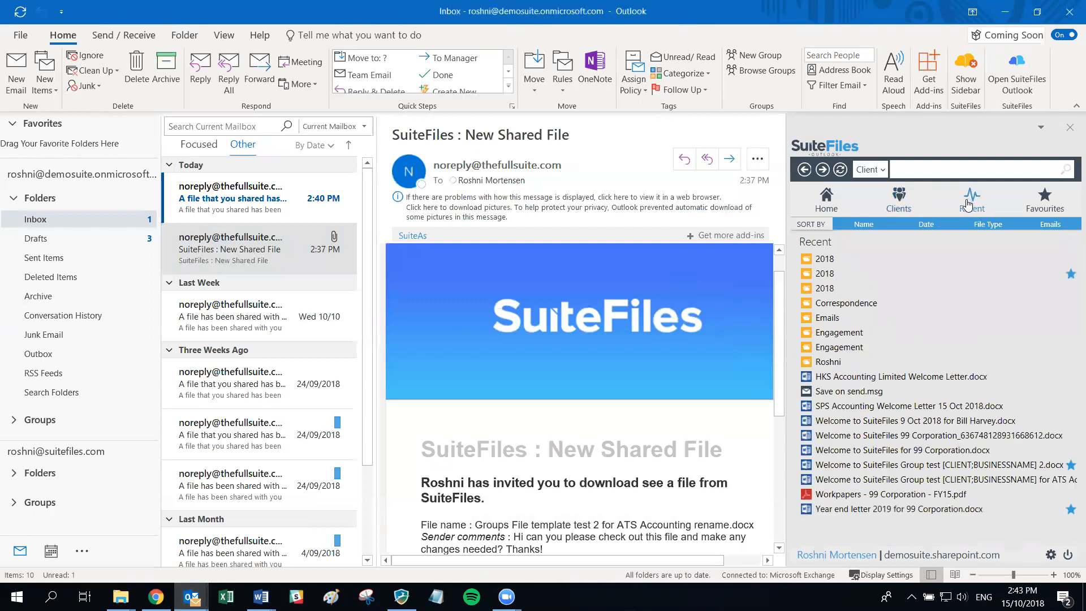
click(1045, 202)
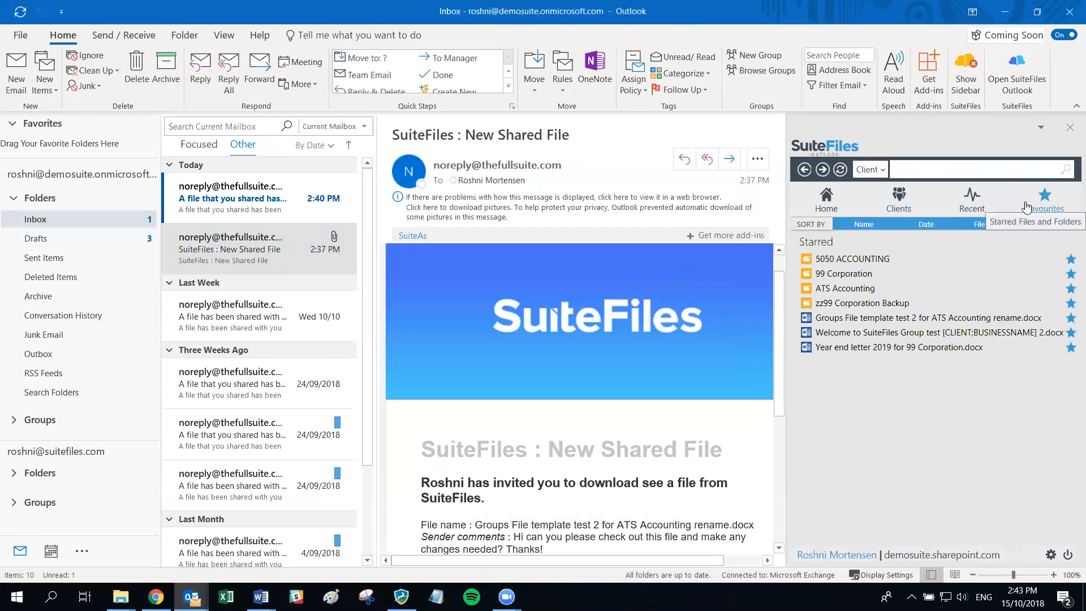
click(897, 176)
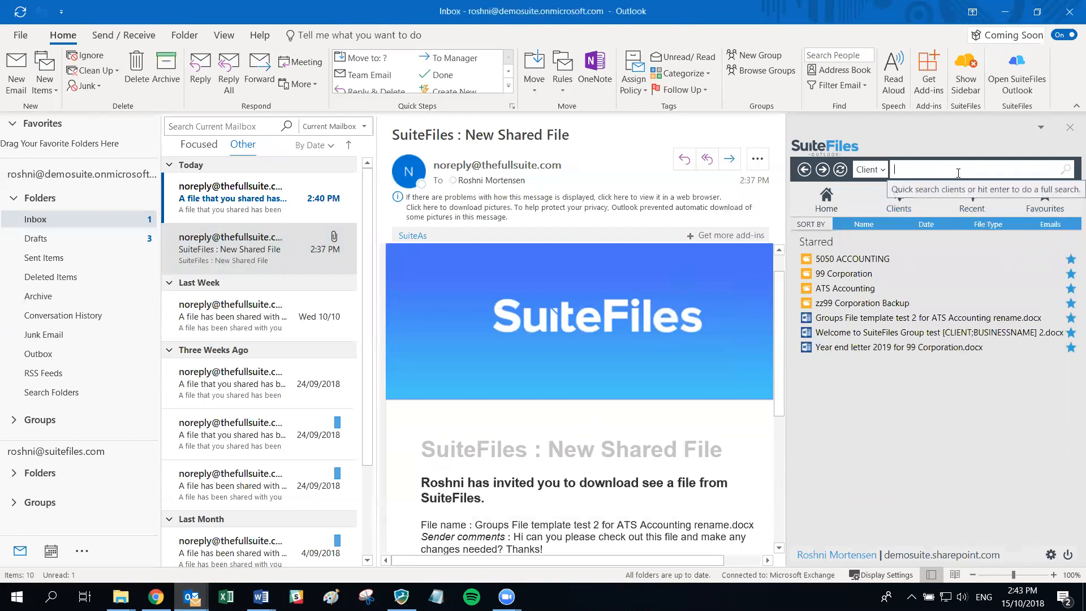
- Search '9 Corp', open 99 Corporation's 2018 folder, and open Year end letter 2019 in the browser
click(881, 173)
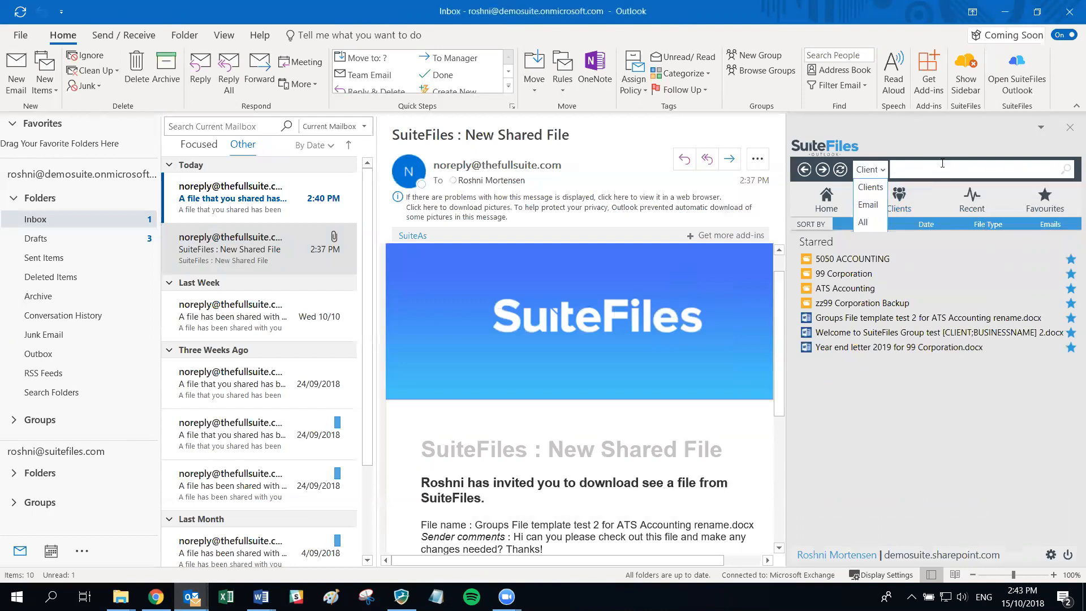
text(9 Corp)
click(851, 276)
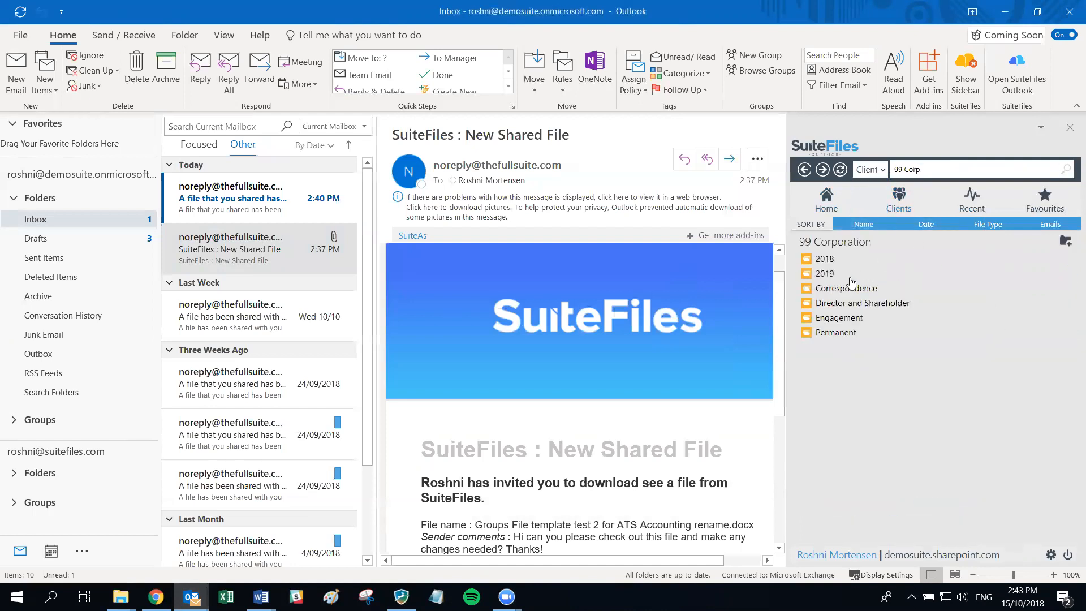
click(807, 260)
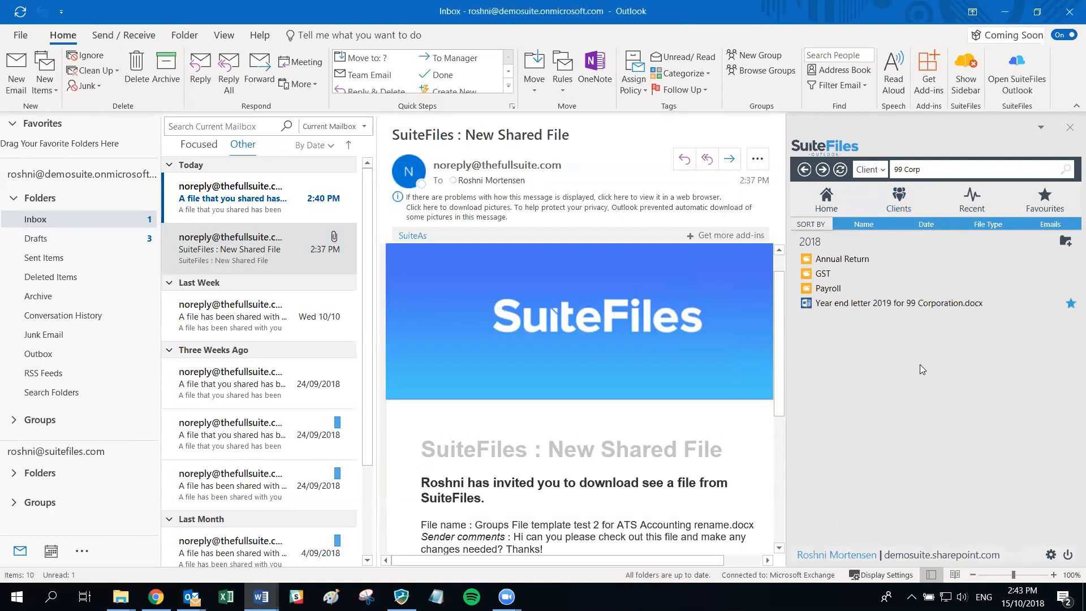
double_click(868, 306)
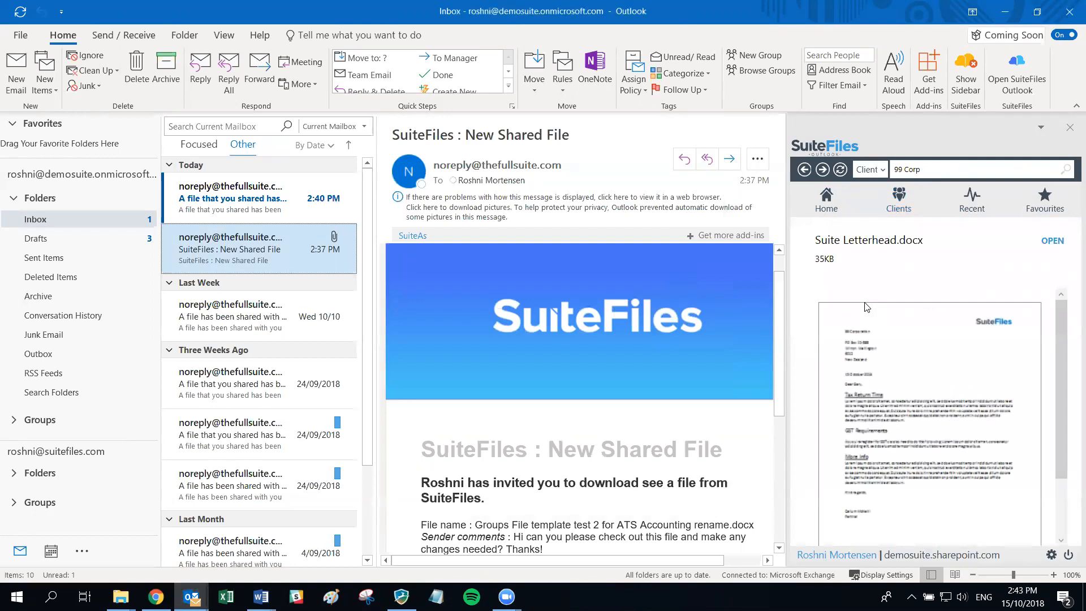
click(1053, 241)
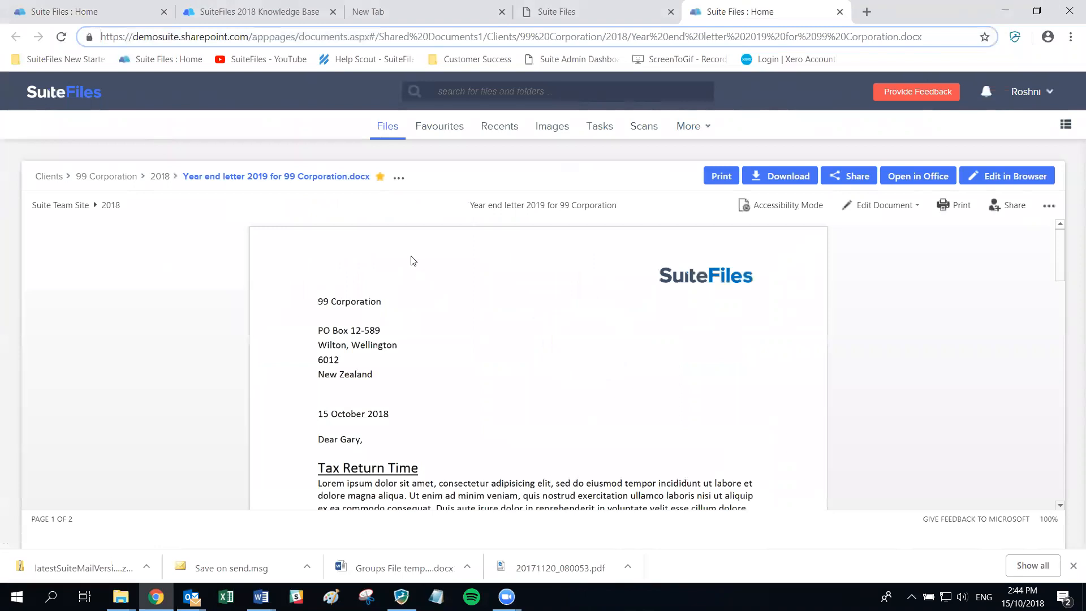
- Switch back to Outlook, go back twice in the sidebar, and open the Correspondence folder
click(192, 597)
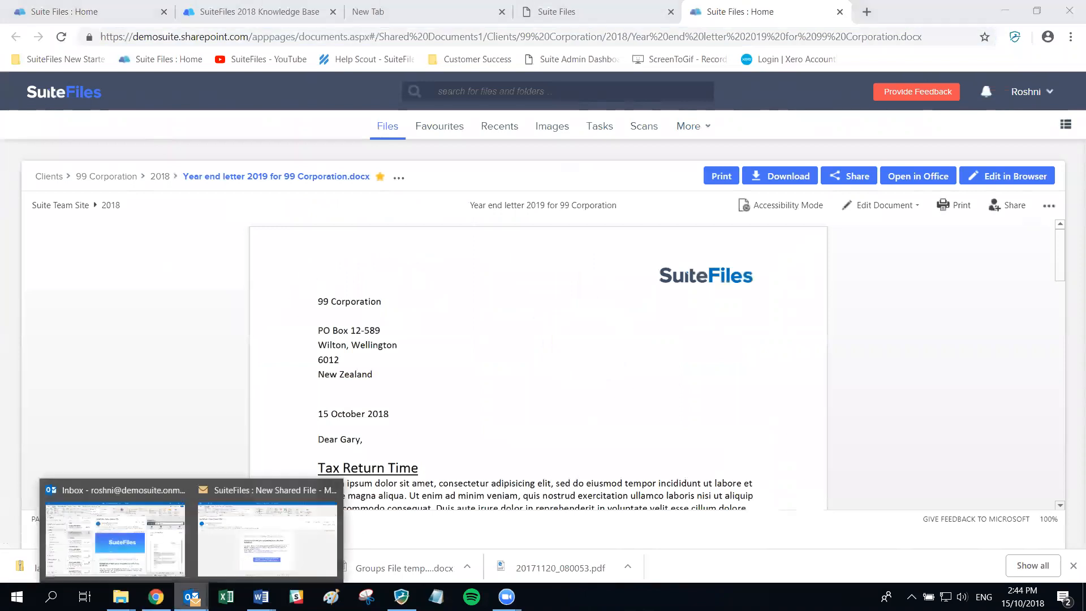
click(148, 490)
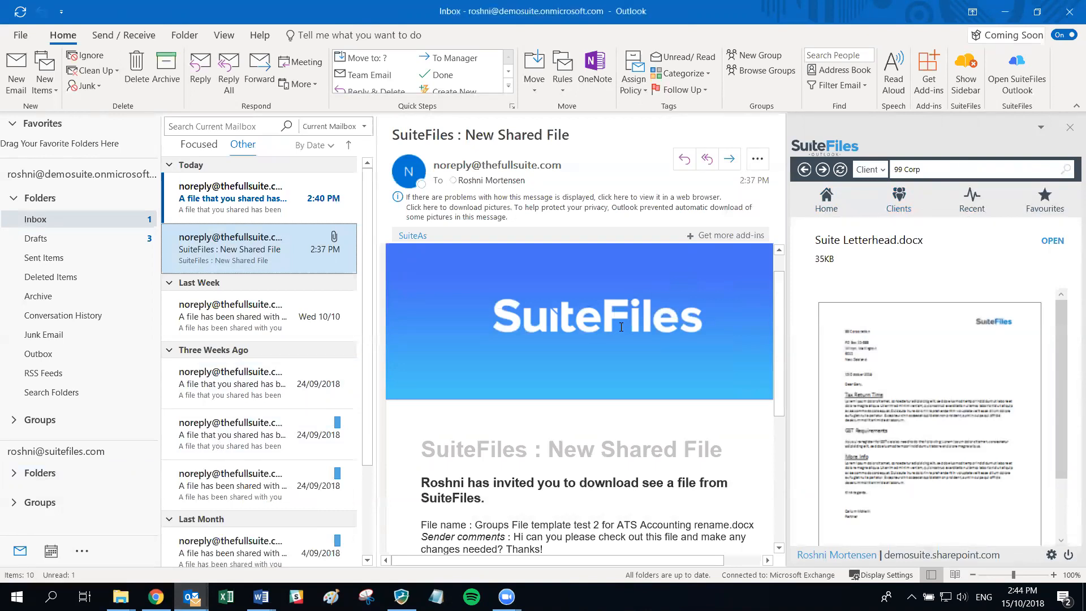
click(261, 597)
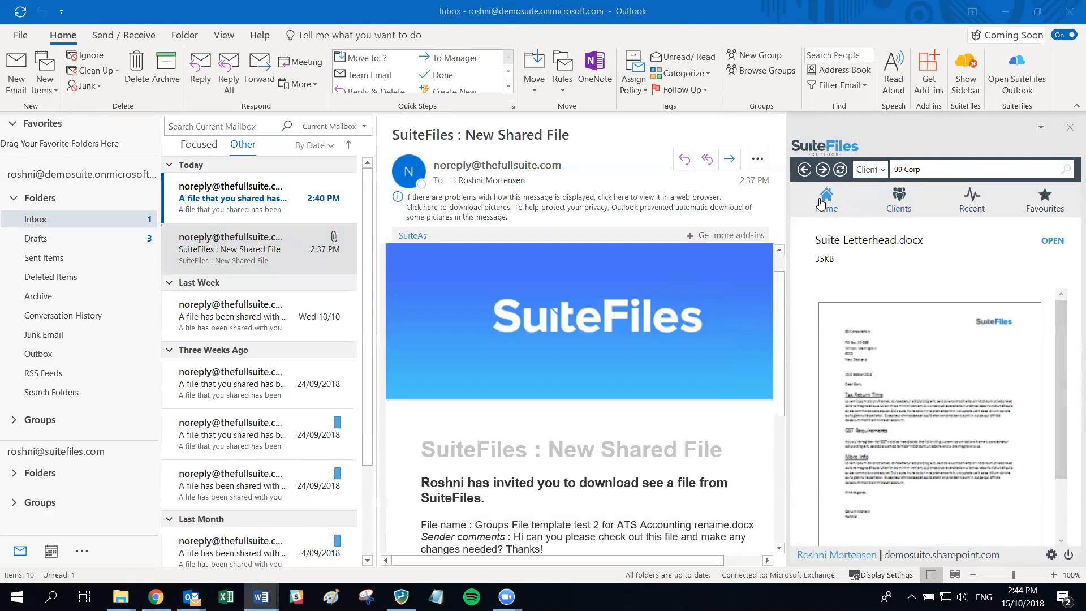
click(804, 176)
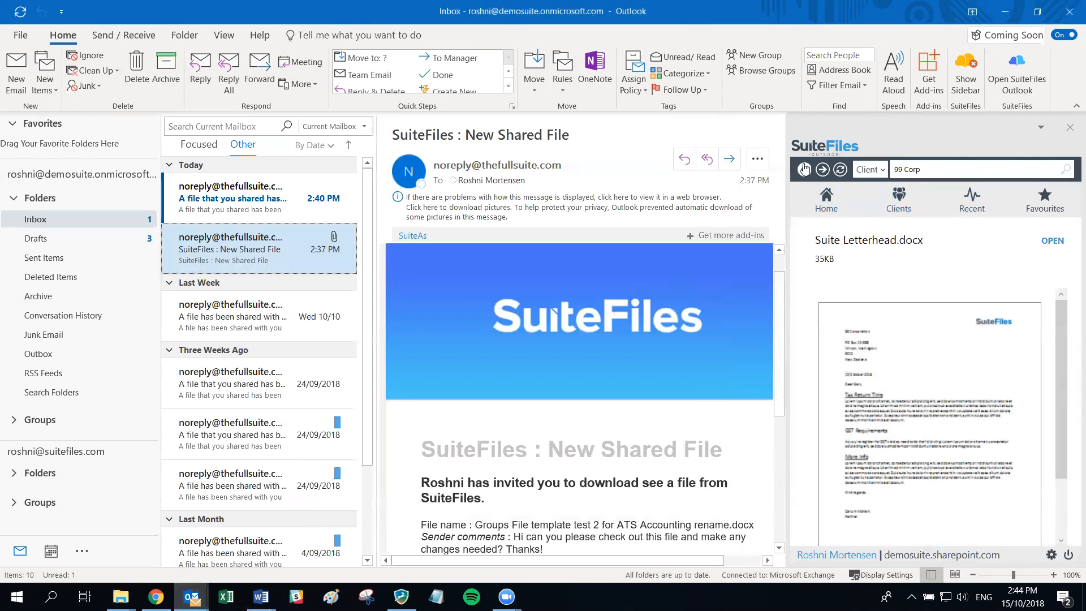
click(804, 173)
click(803, 172)
click(829, 291)
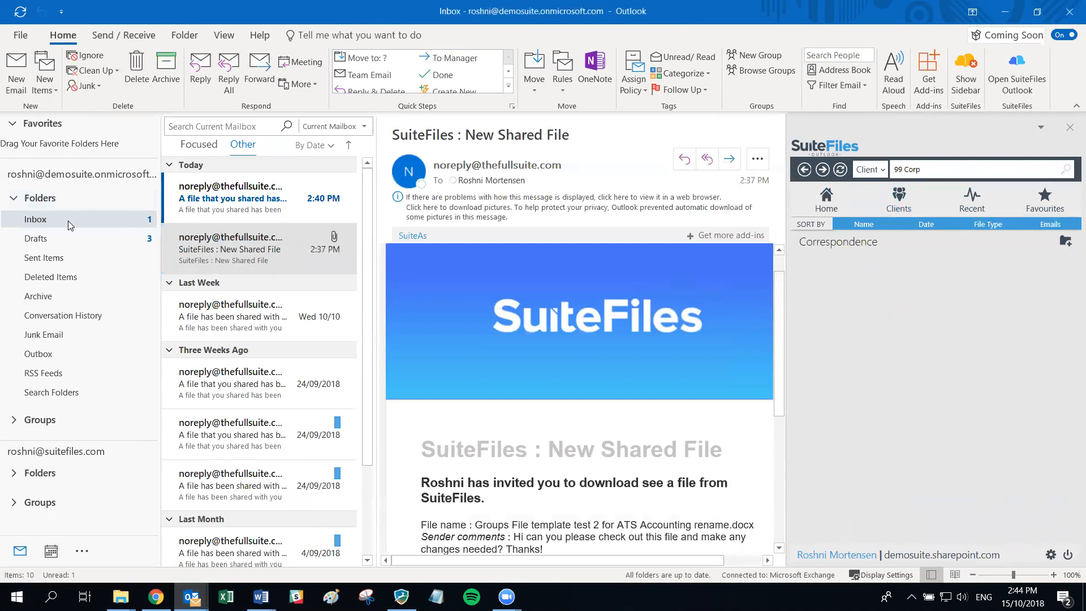
- From the Focused inbox, drag the Welcome Aboard - MTS Accouting email into Correspondence
click(193, 150)
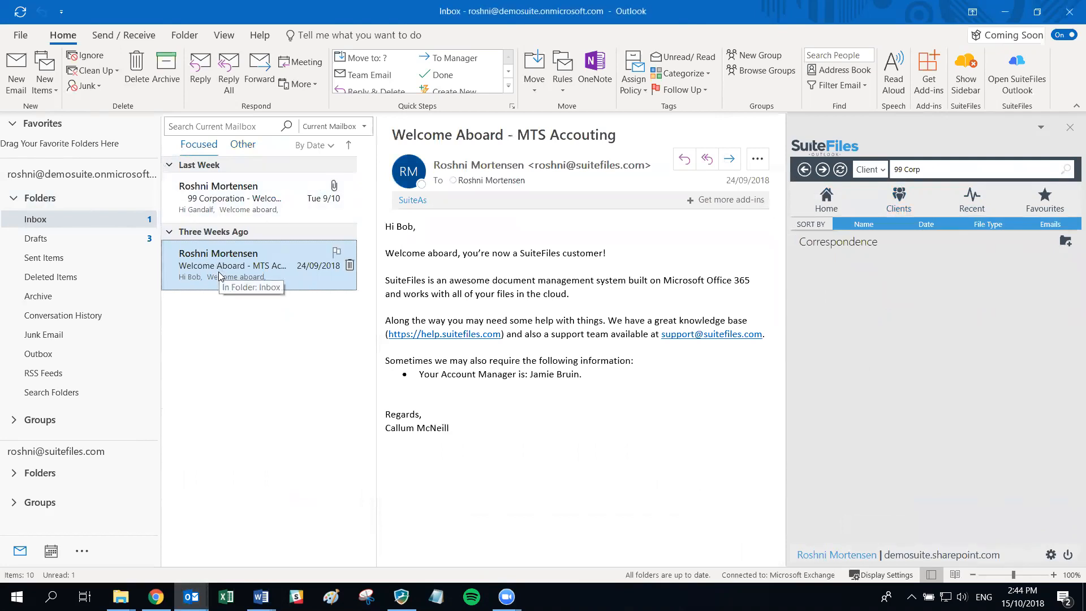
key(alt+Tab)
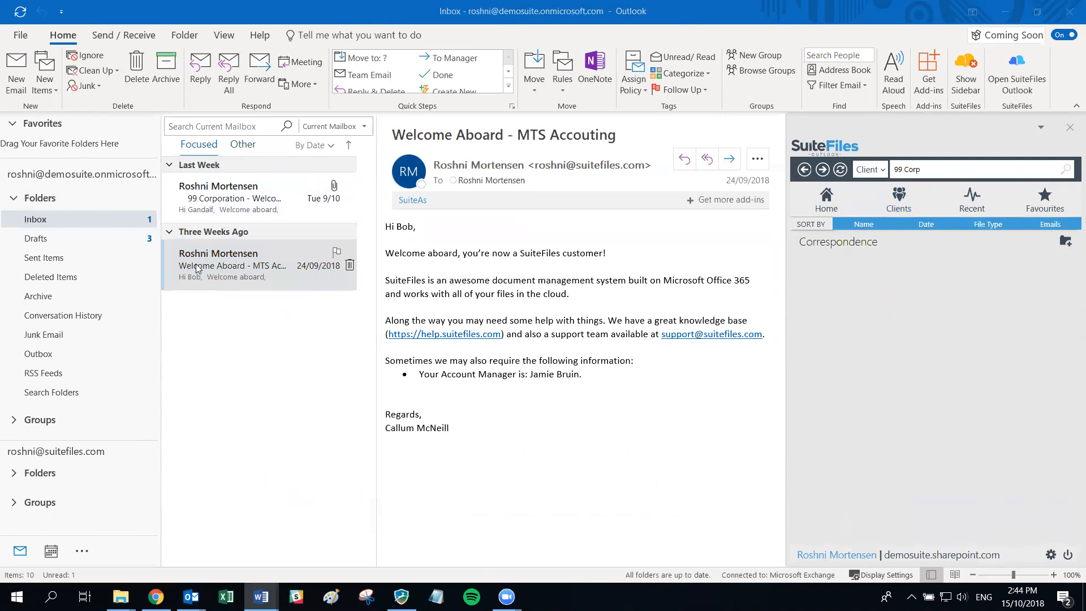
click(224, 262)
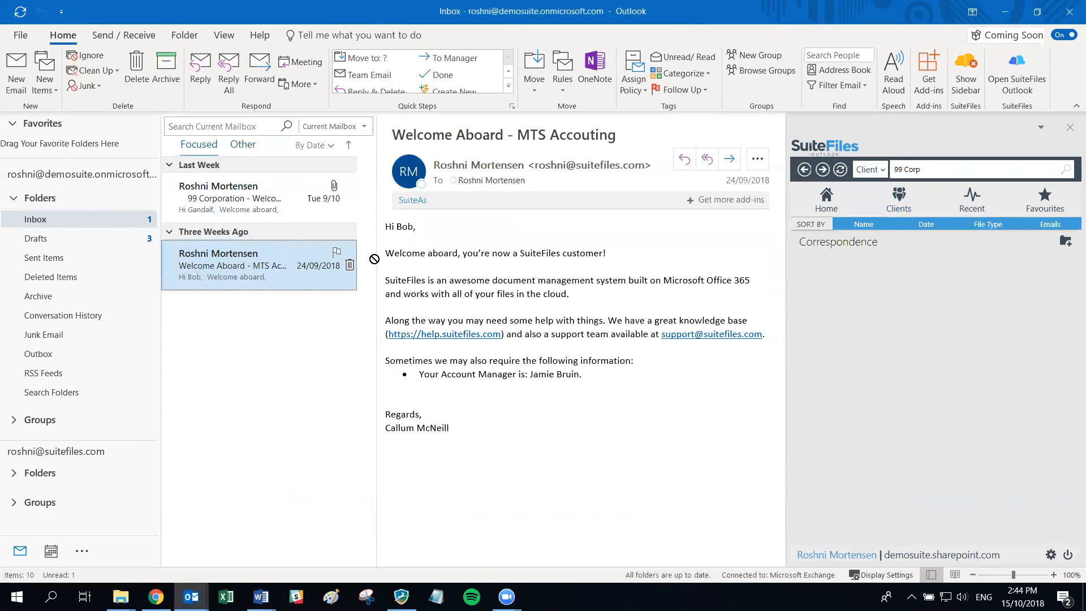
drag(906, 281, 923, 301)
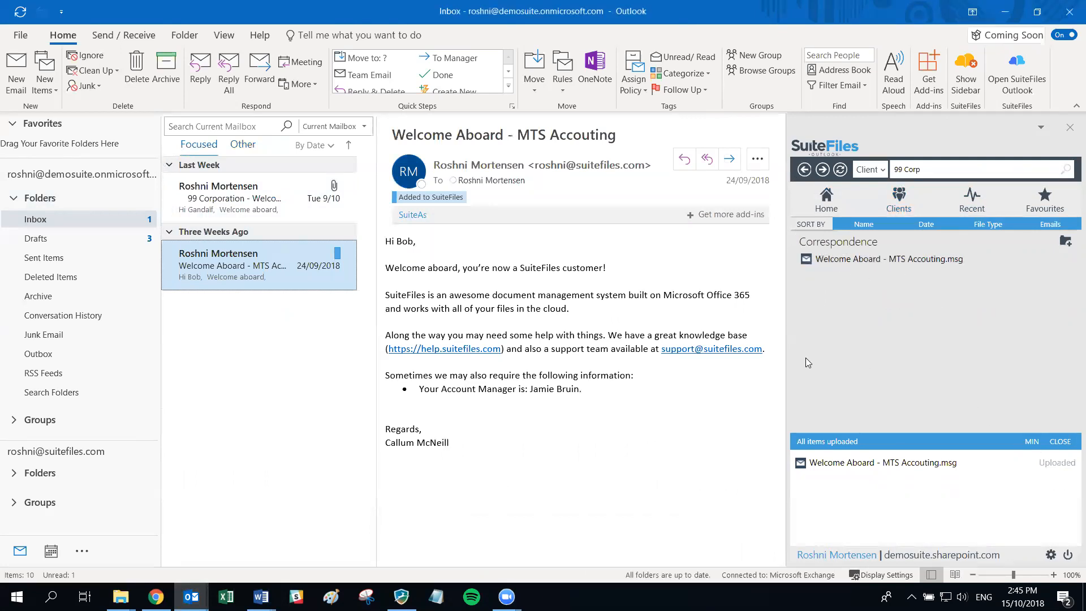
click(1066, 443)
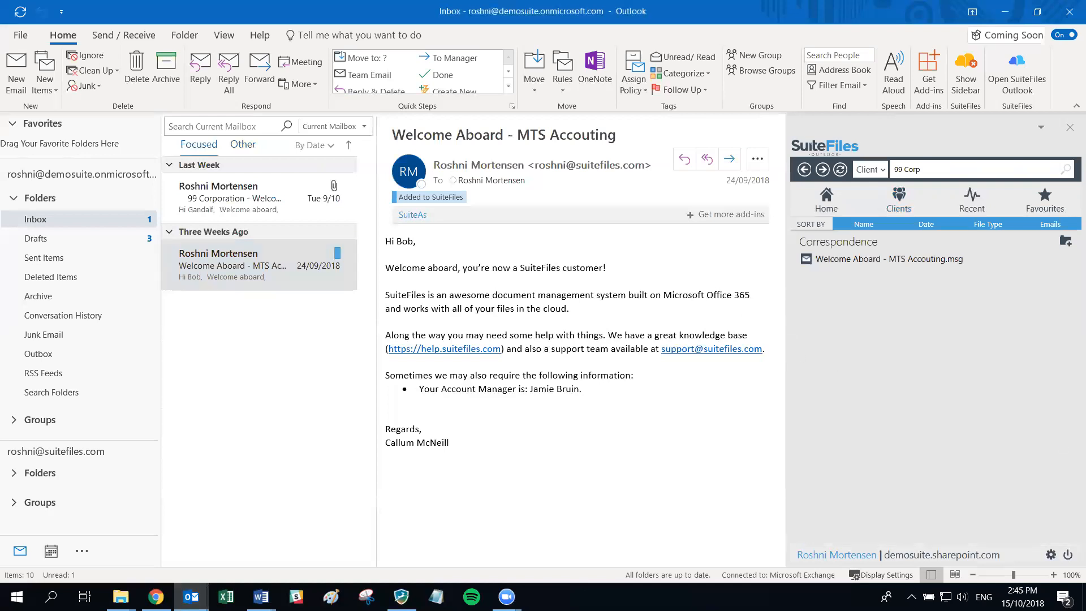
key(alt+Tab)
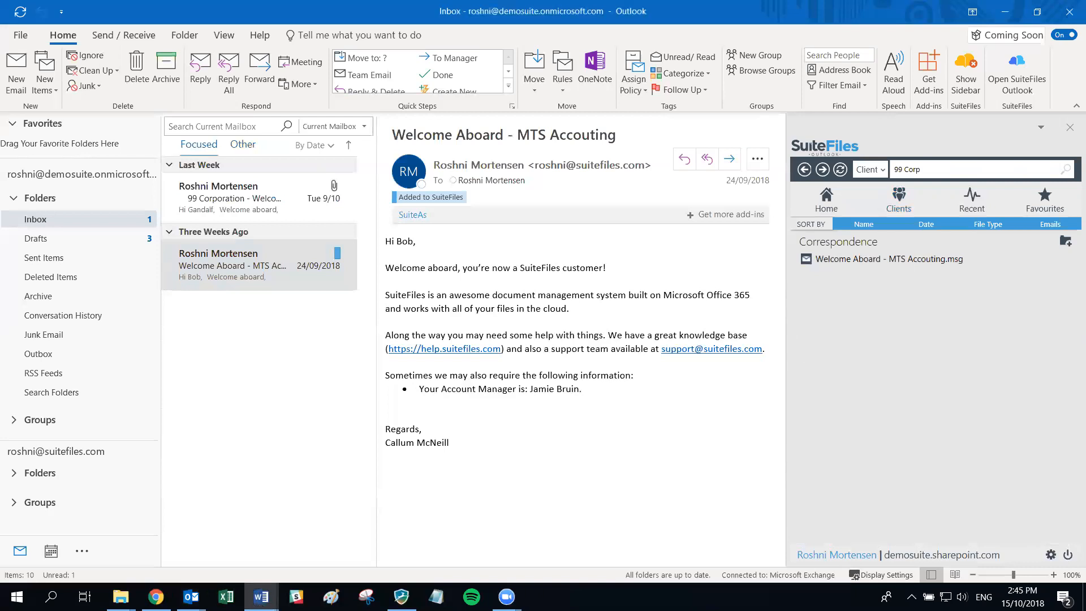
click(228, 214)
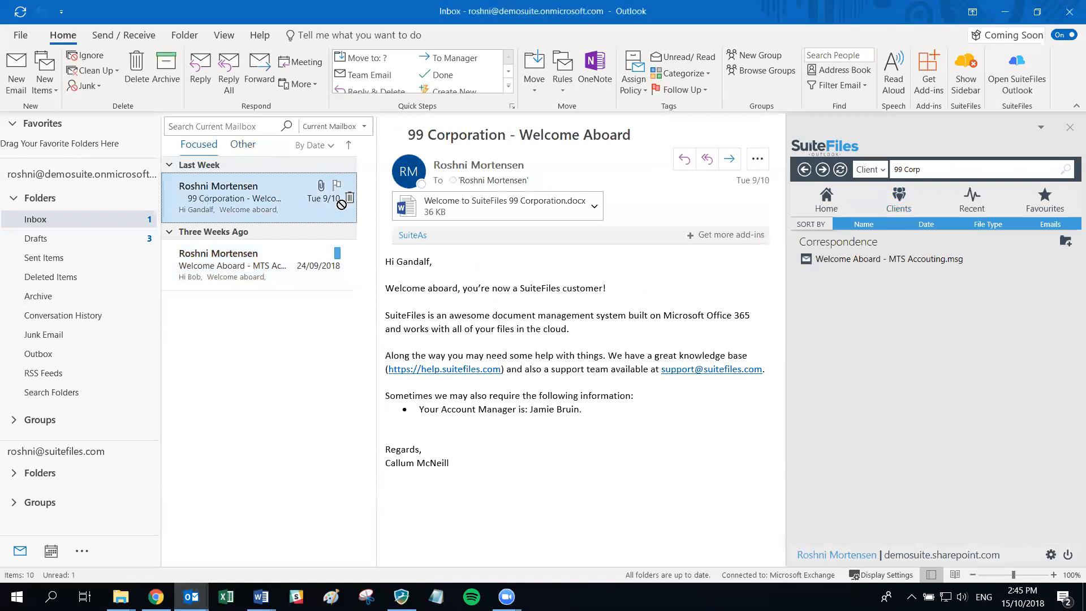
- Drag the 99 Corporation - Welcome Aboard email into Correspondence, then open and close the filed .msg
drag(902, 326, 900, 320)
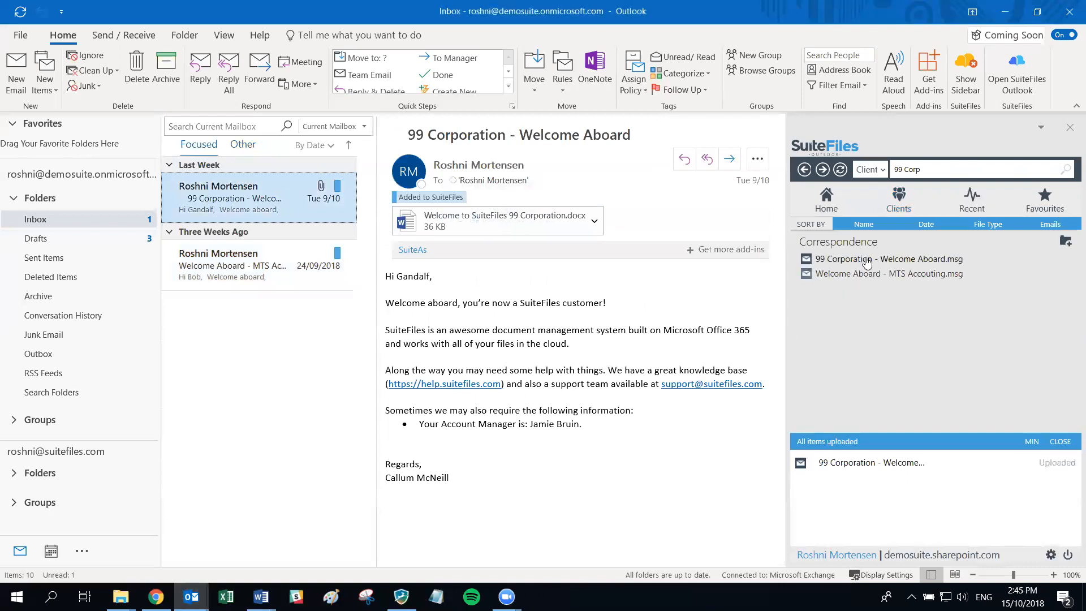
double_click(860, 261)
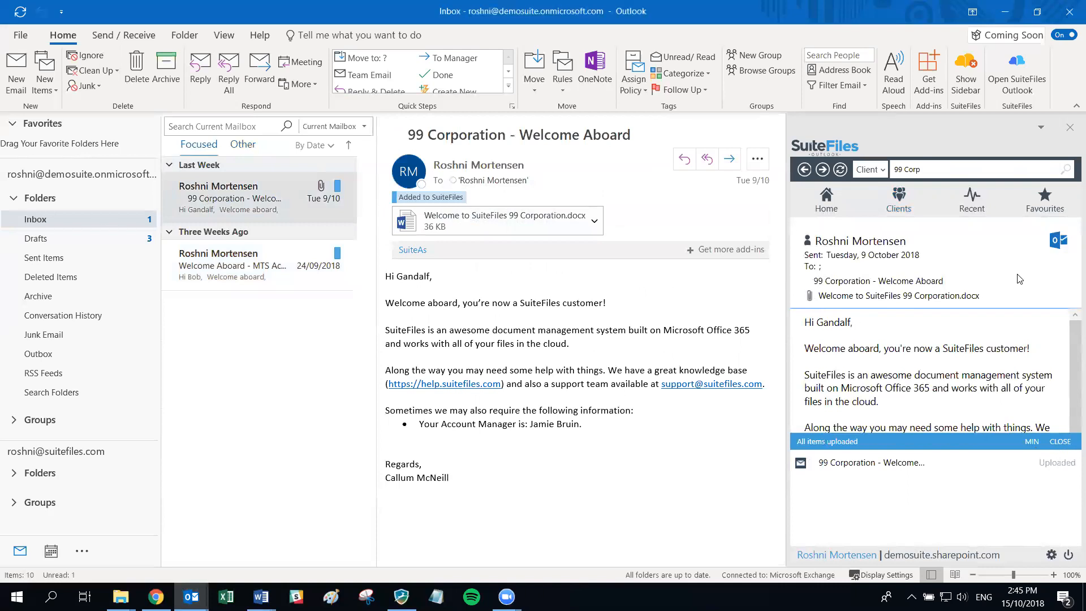
click(1056, 243)
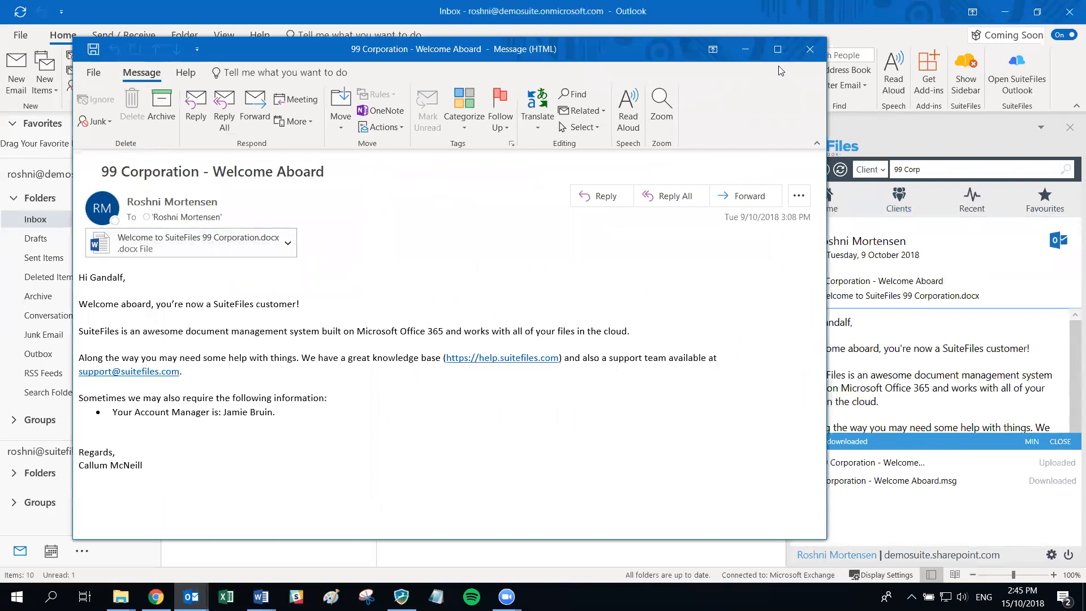
click(809, 49)
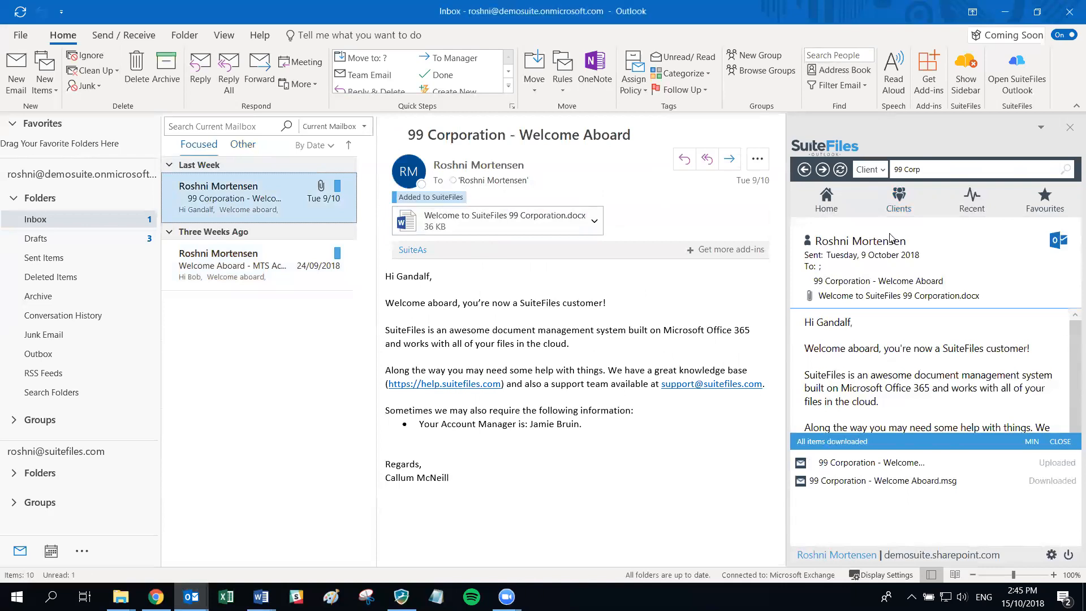
click(805, 170)
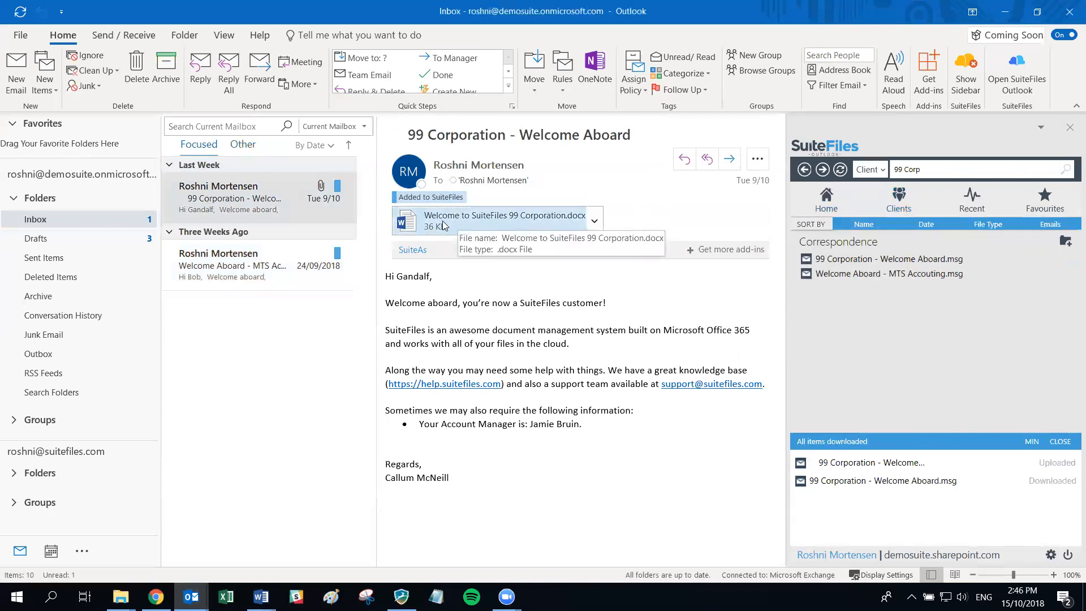
- Drag the Welcome to SuiteFiles 99 Corporation.docx attachment into the 2018 folder
click(804, 171)
click(810, 259)
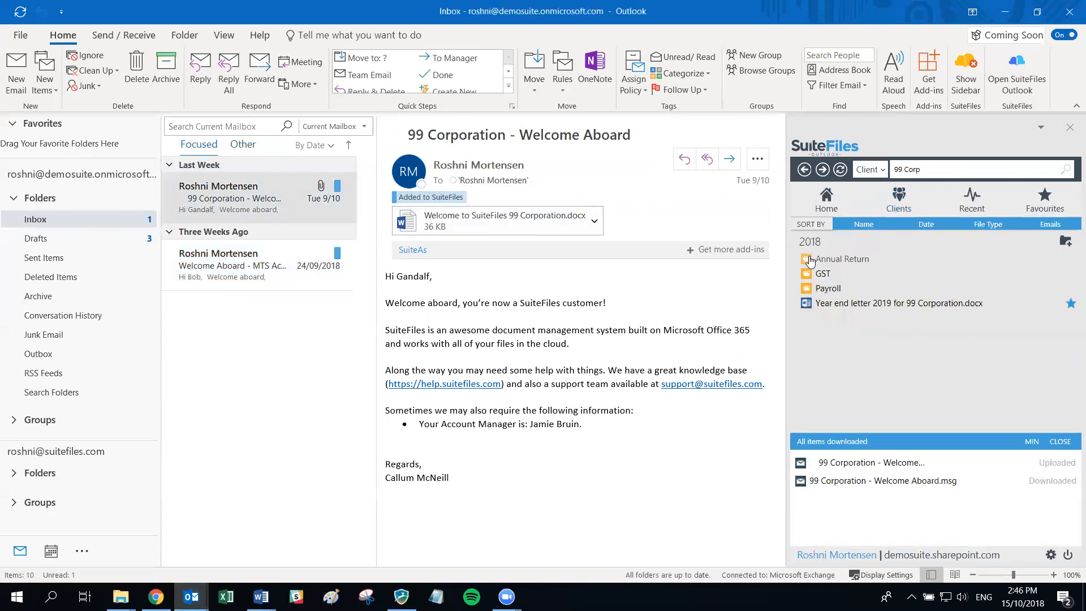
drag(447, 216, 871, 378)
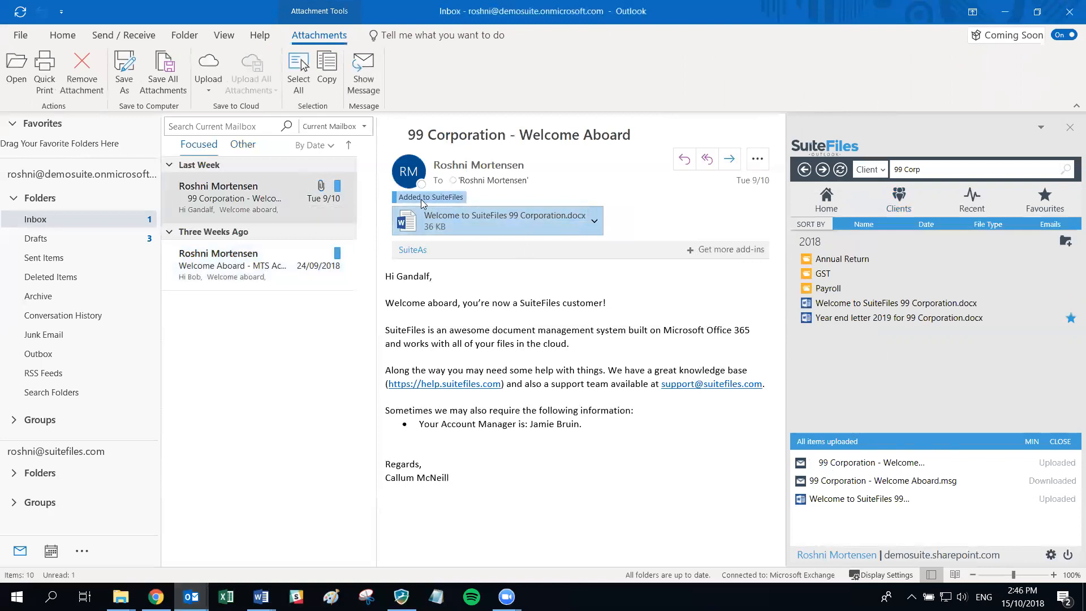
- Open and close the 99 Corporation email, then show the Other inbox
double_click(255, 203)
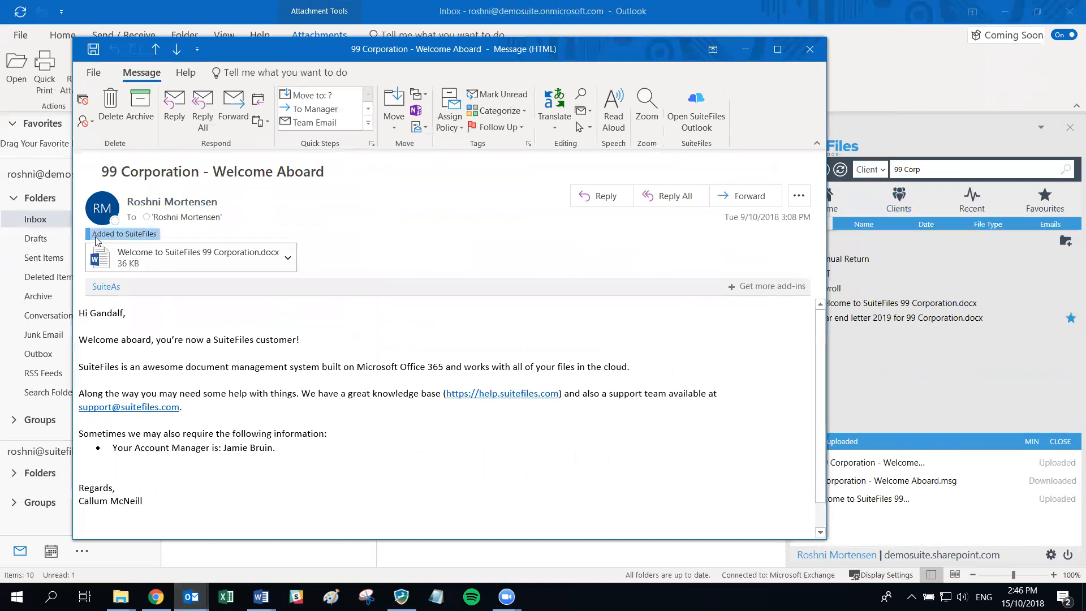
click(809, 49)
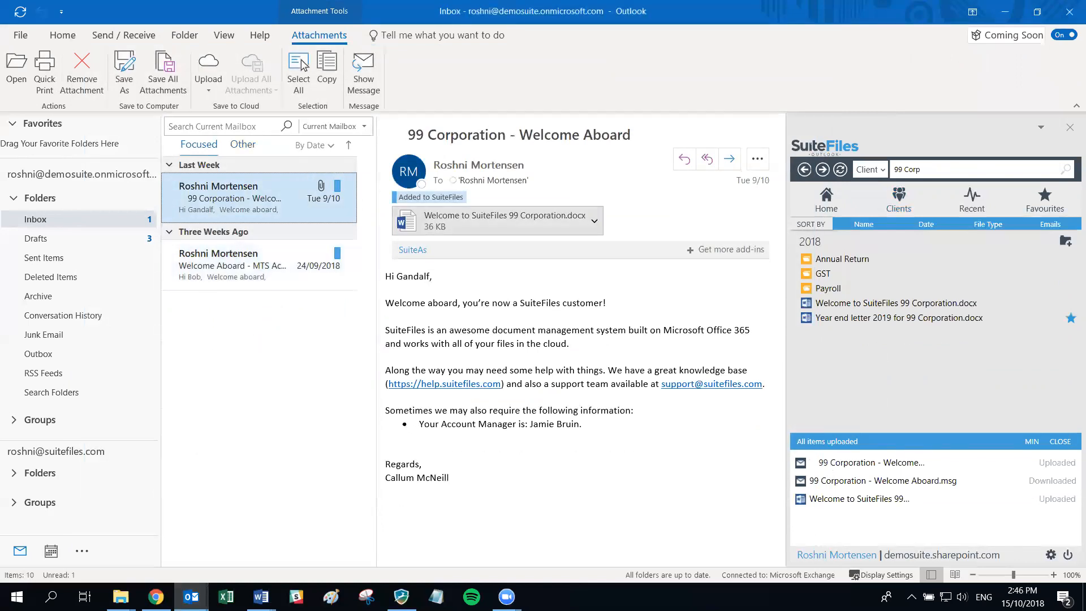
key(alt+Tab)
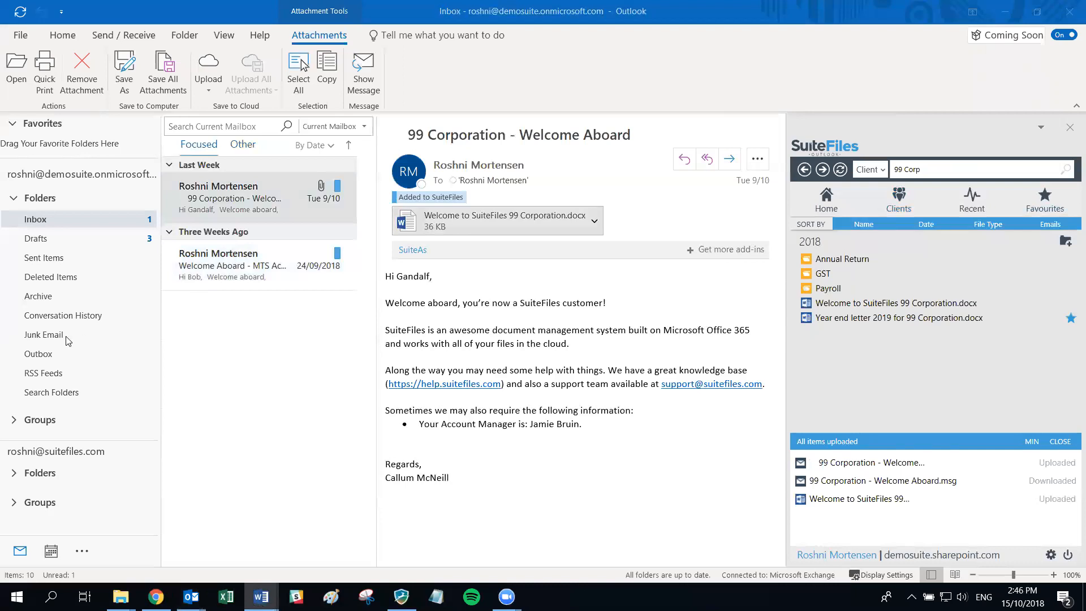
click(244, 152)
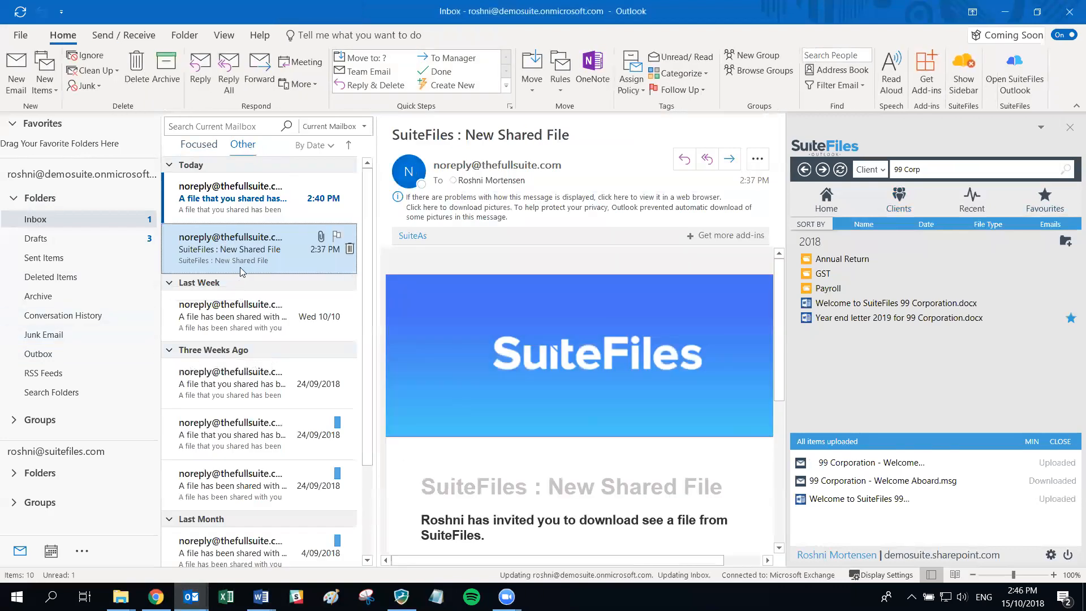
- Drag three selected SuiteFiles notification emails, including New Shared File, into 99 Corporation's 2018 folder
ctrl+click(256, 316)
ctrl+click(227, 395)
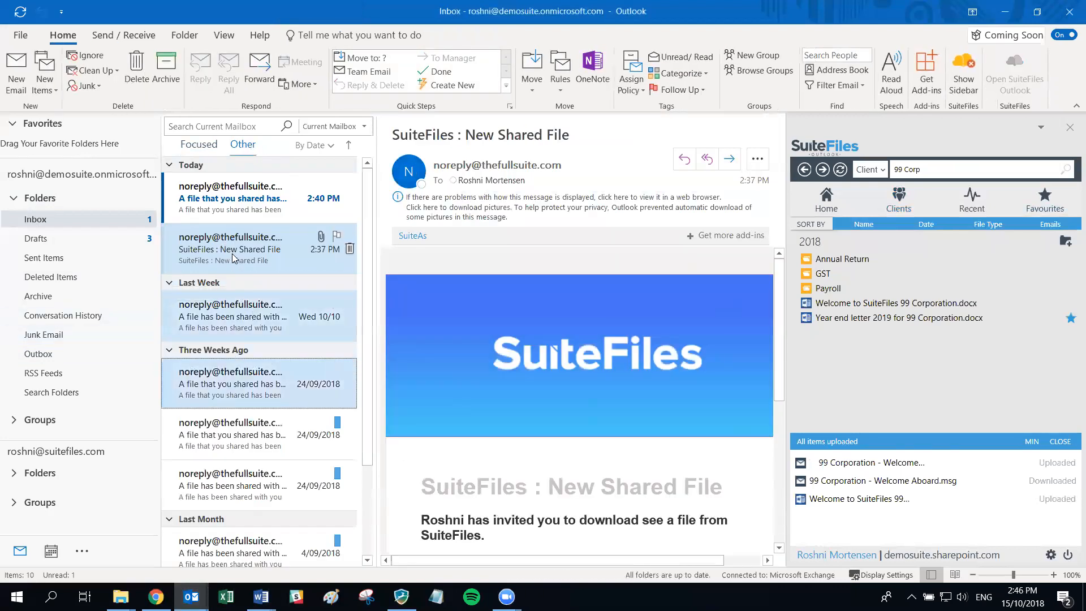
drag(925, 364, 923, 363)
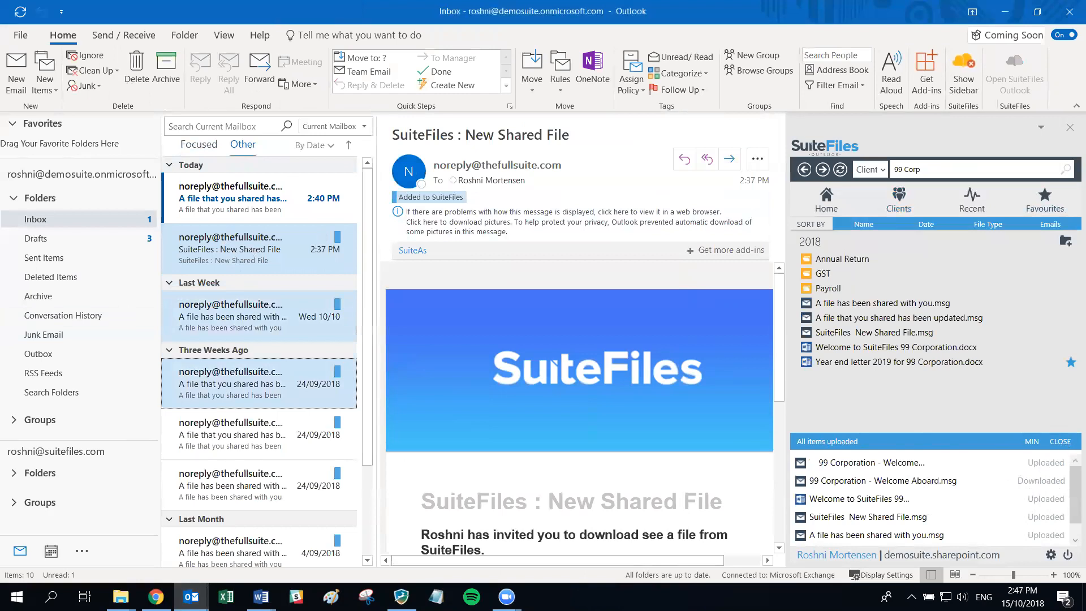
key(alt+Tab)
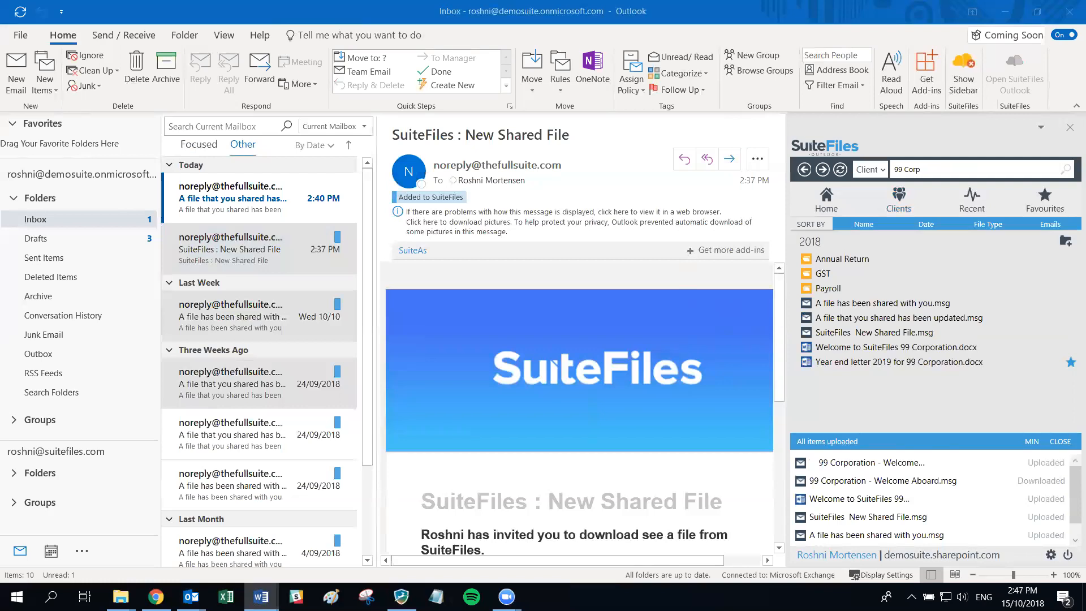
click(17, 73)
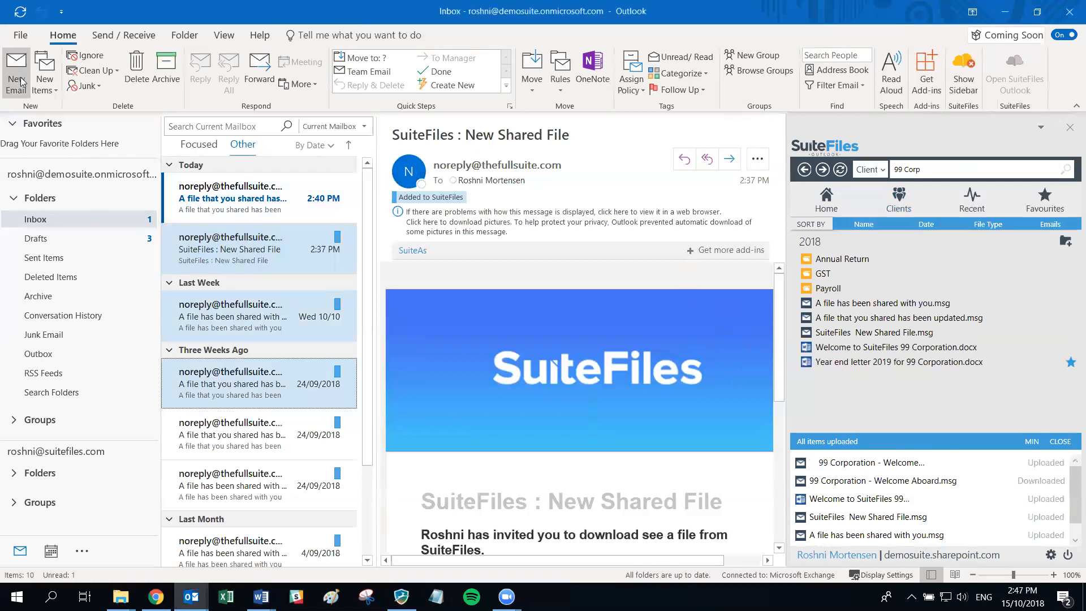
- Send a new email to the SuiteFiles support address with subject 'Save on send examp' copied into the body
click(21, 82)
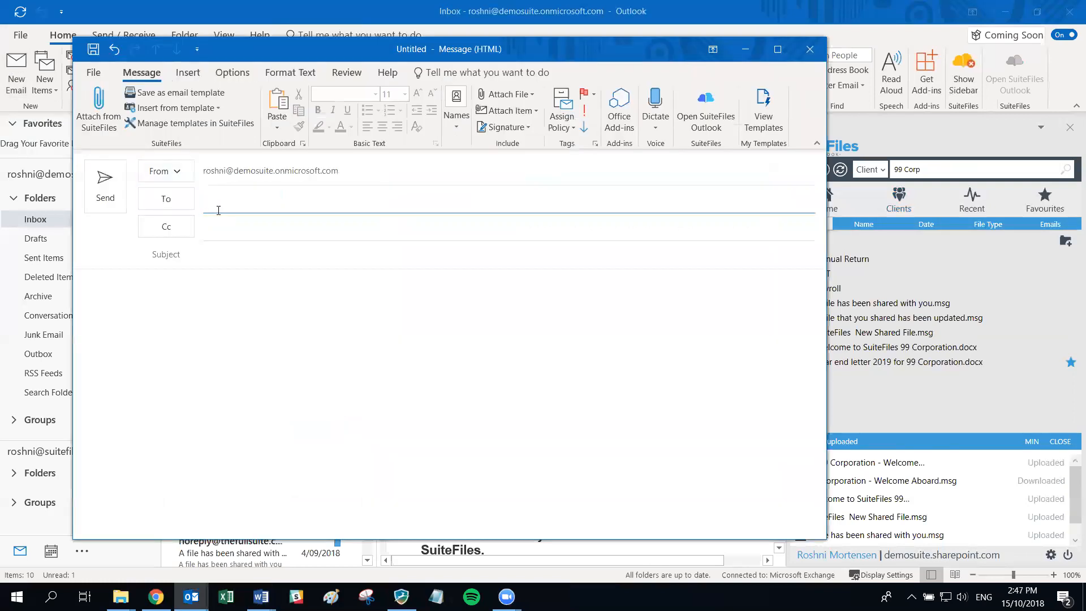
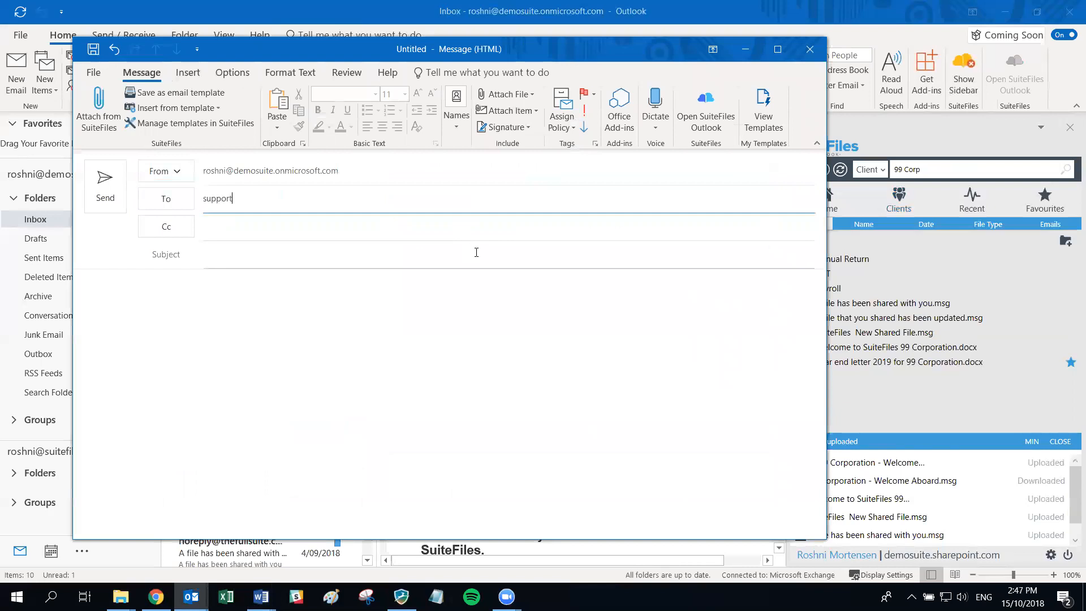
key(Tab)
key(Tab)
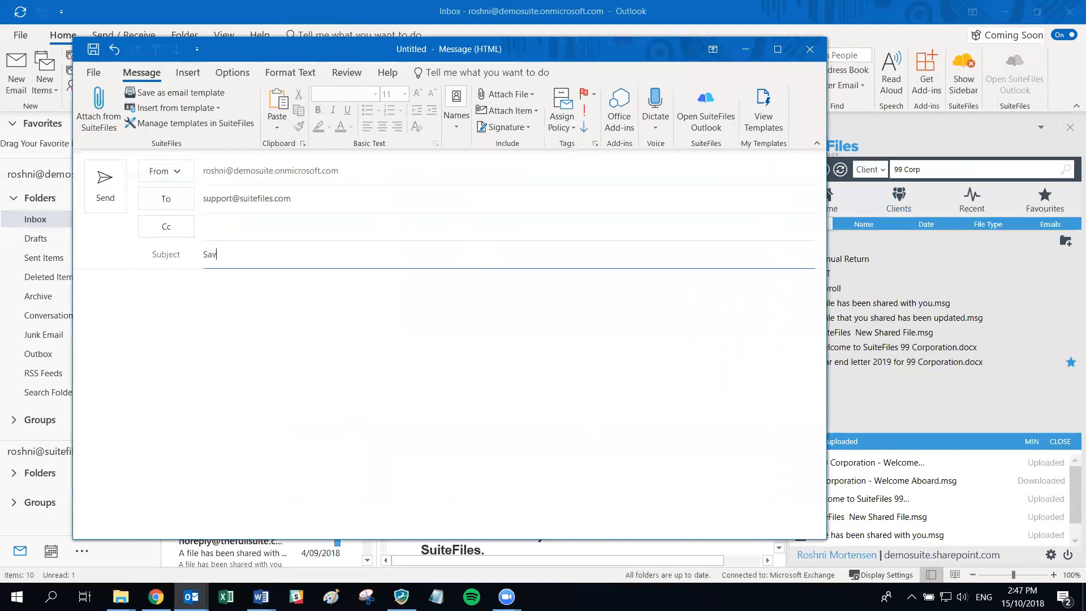
text(Save on send example)
drag(290, 255, 190, 259)
key(ctrl+c)
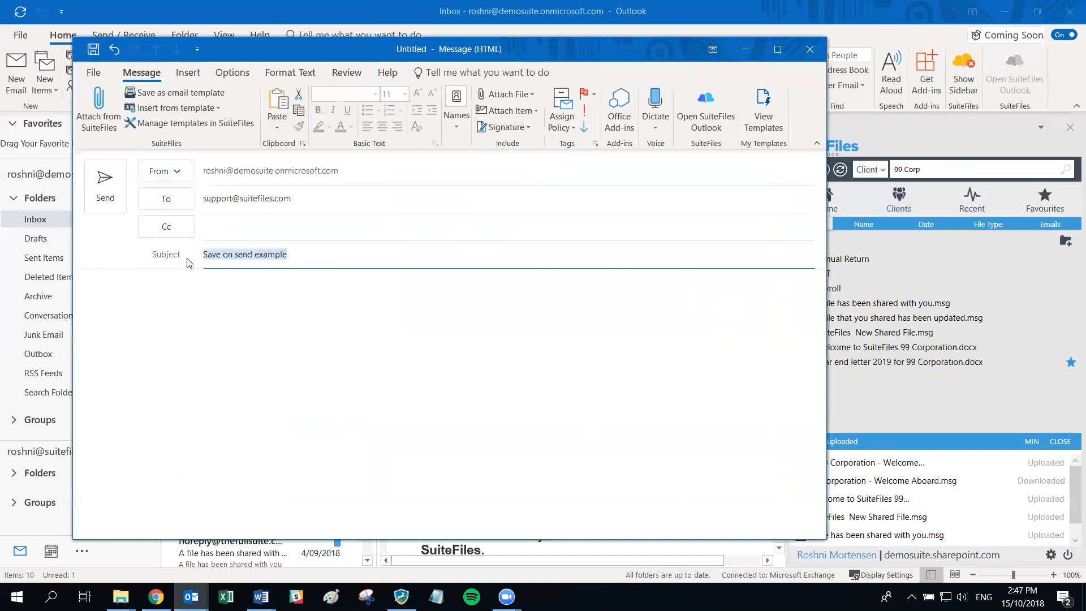
click(212, 360)
key(ctrl+v)
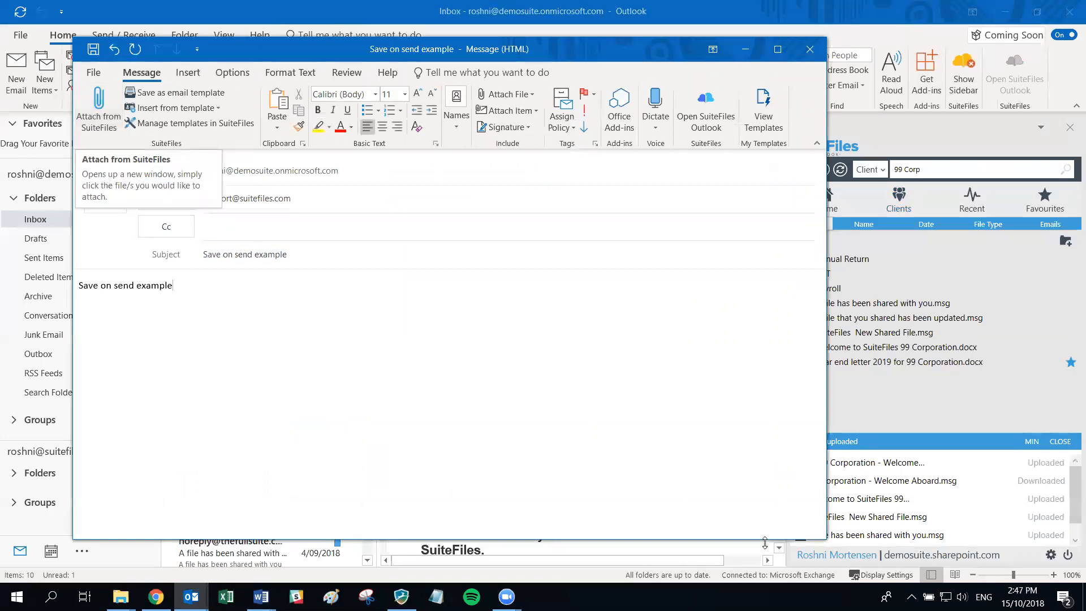
click(98, 196)
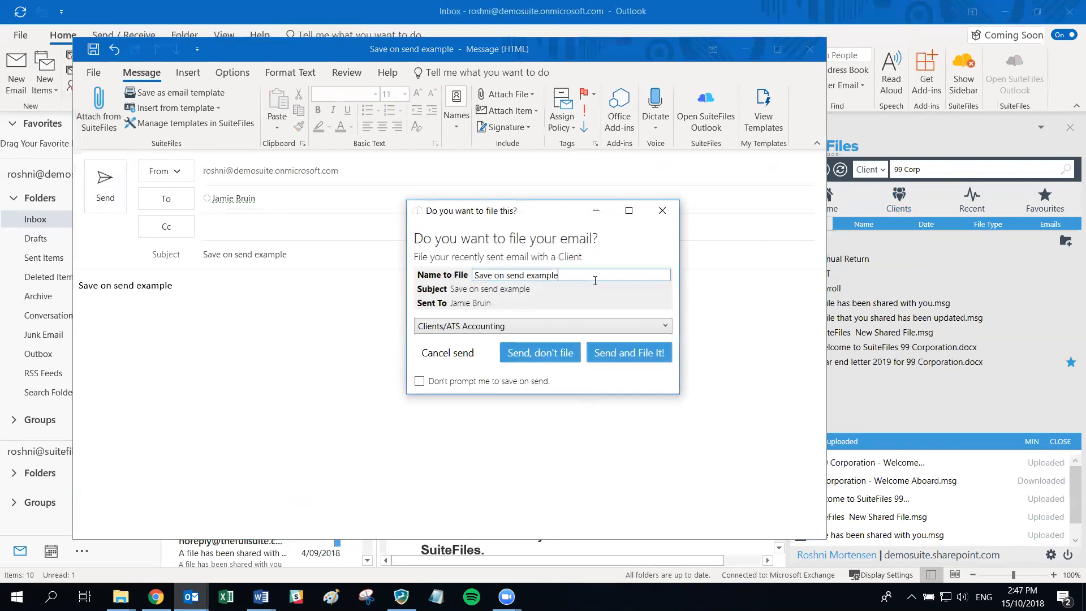
- Add the sender's name to the file name, target 99 Corporation > Correspondence, and choose Send and File It
text(xample from Ros)
click(488, 333)
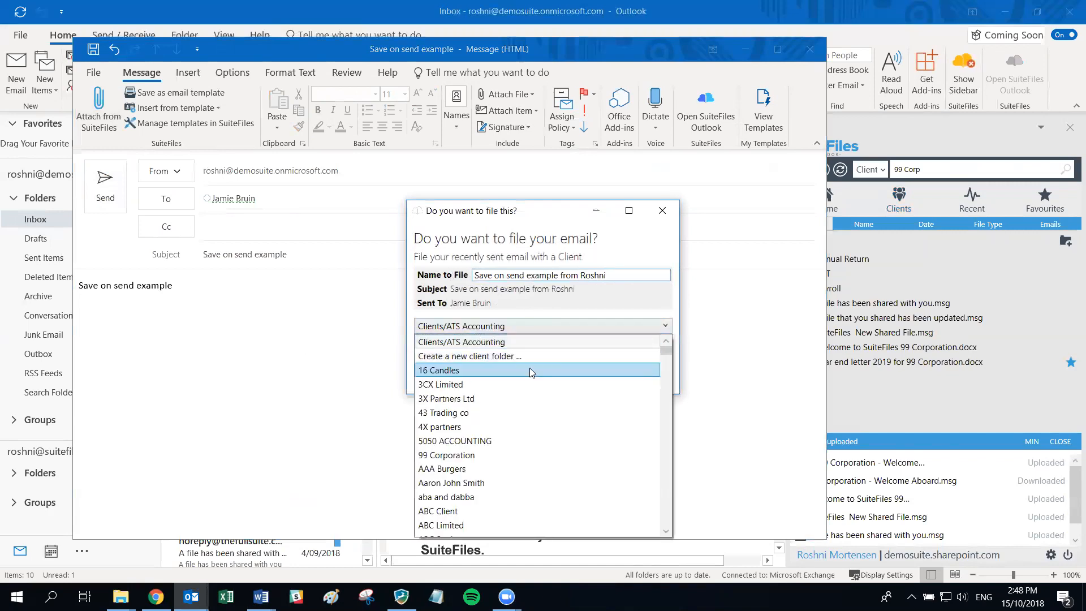
scroll(531, 369, down, 2)
click(475, 371)
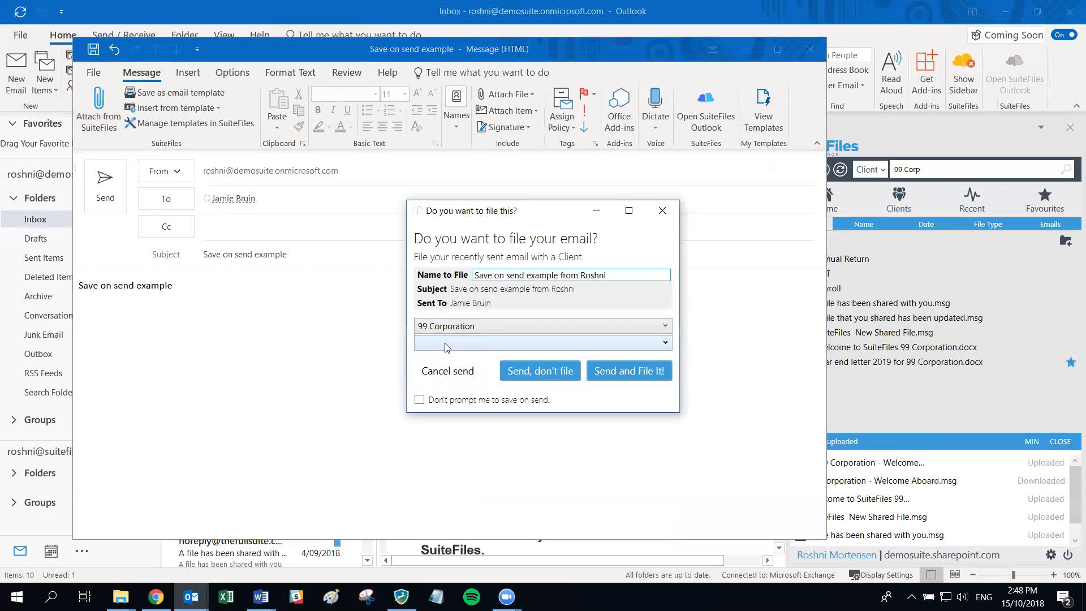
click(446, 344)
click(455, 401)
click(556, 362)
click(555, 362)
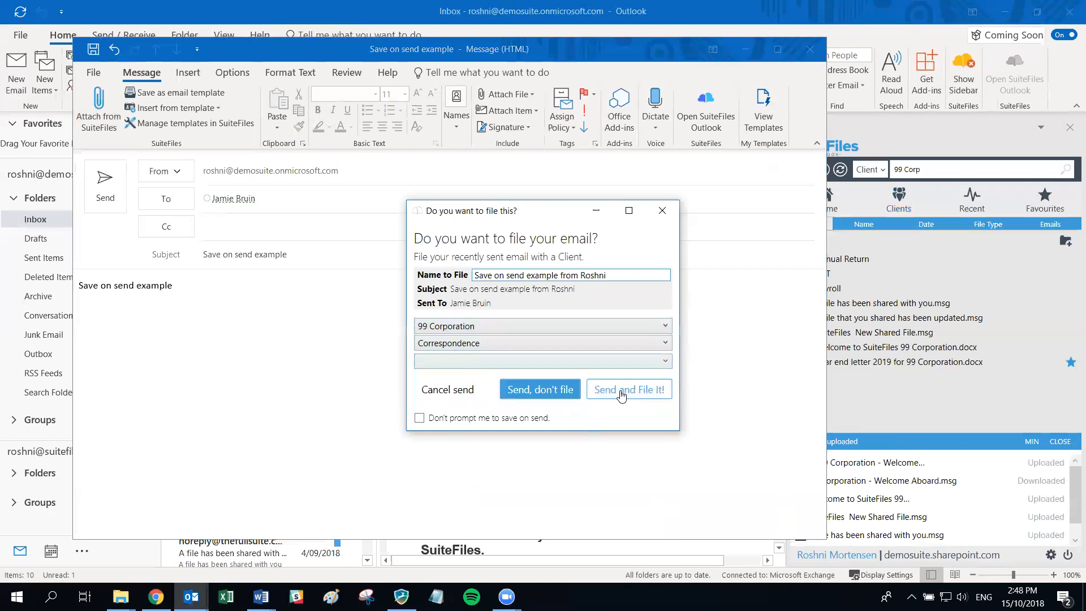
click(621, 390)
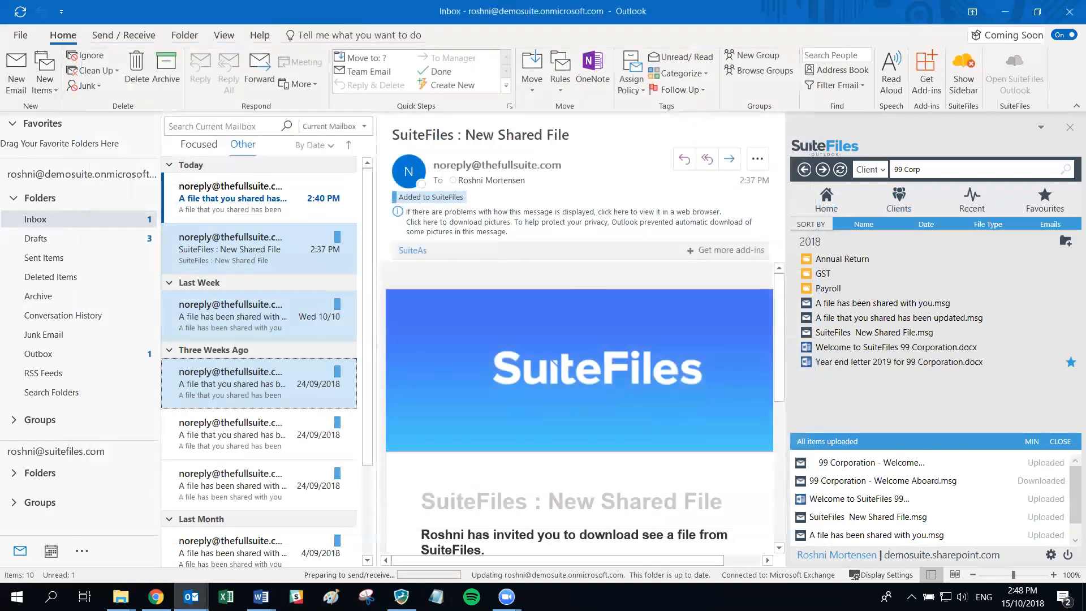
- Open 99 Corporation's Correspondence folder and preview the newly filed Save on send example email
click(261, 596)
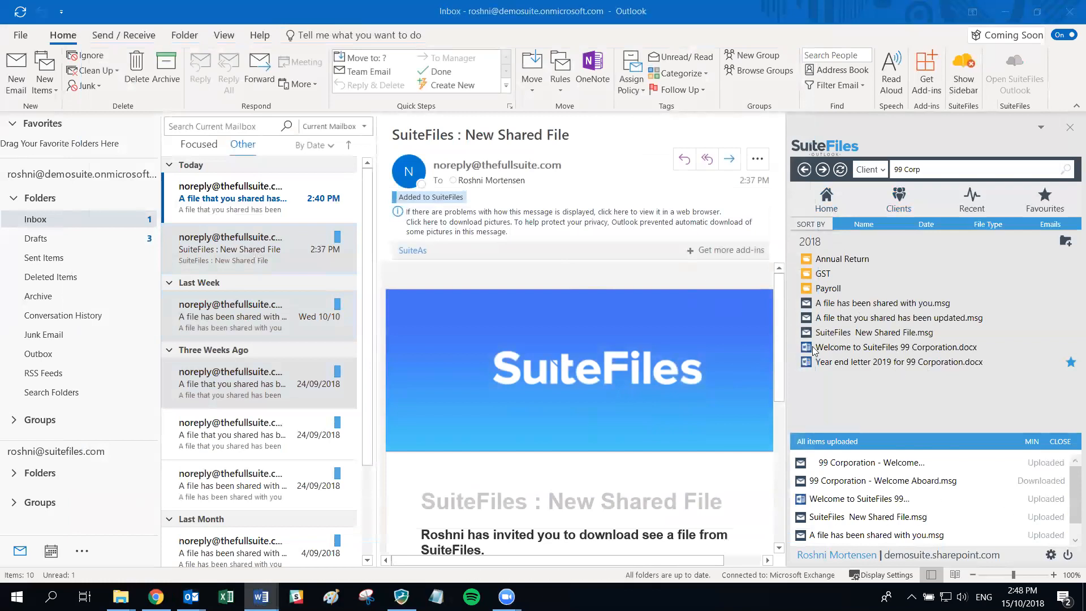
click(804, 171)
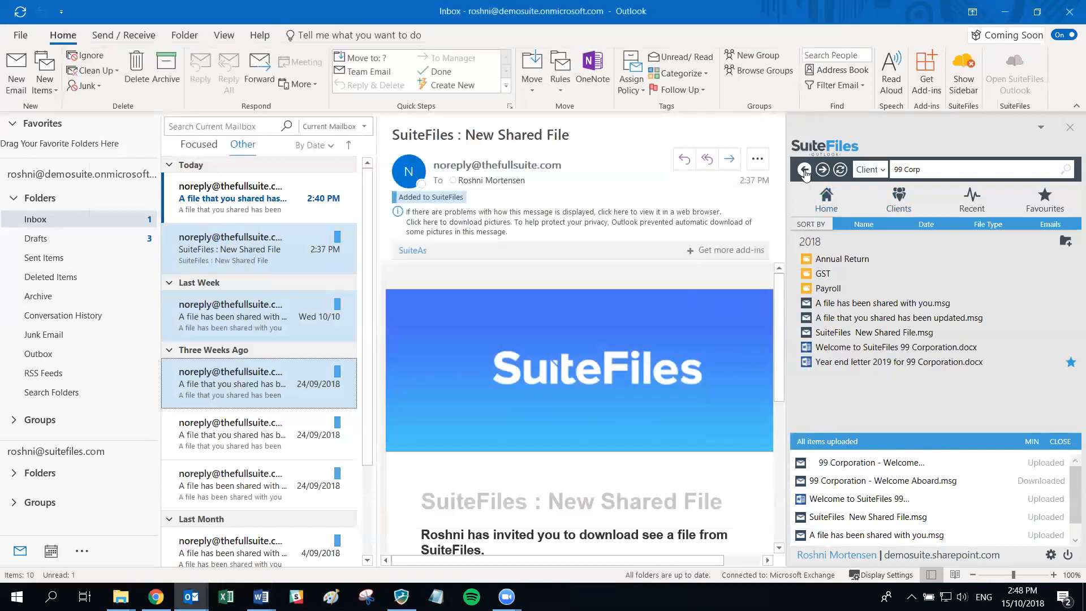
click(805, 172)
click(1059, 442)
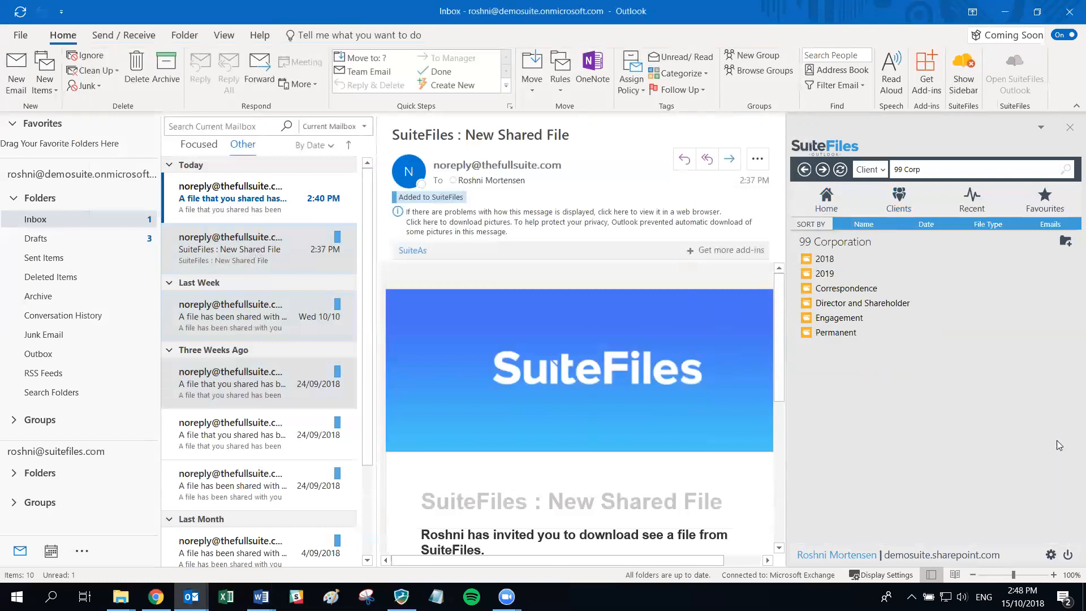
click(832, 293)
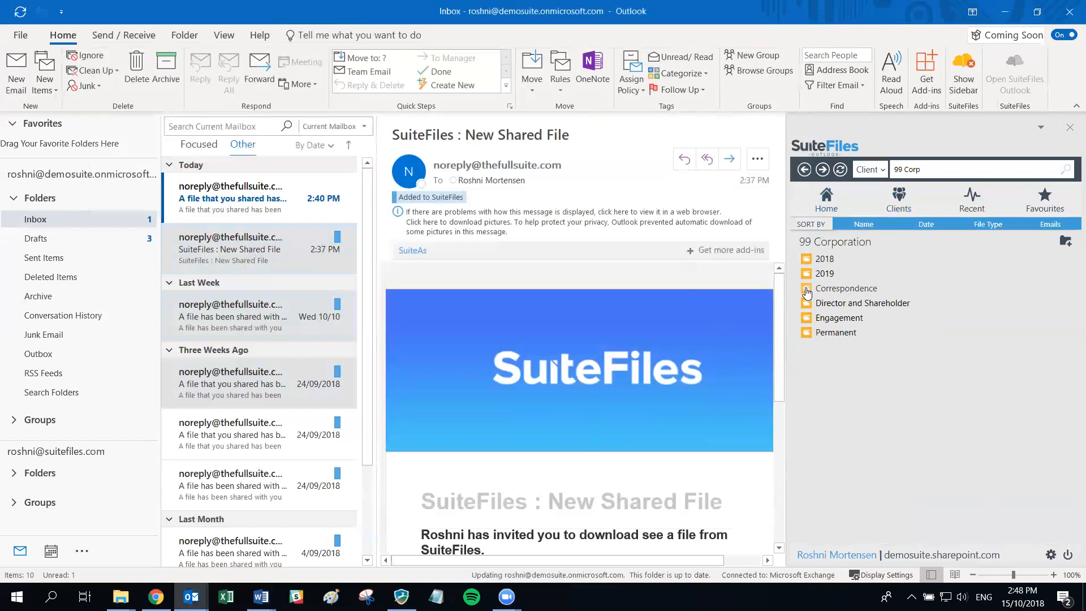
click(840, 275)
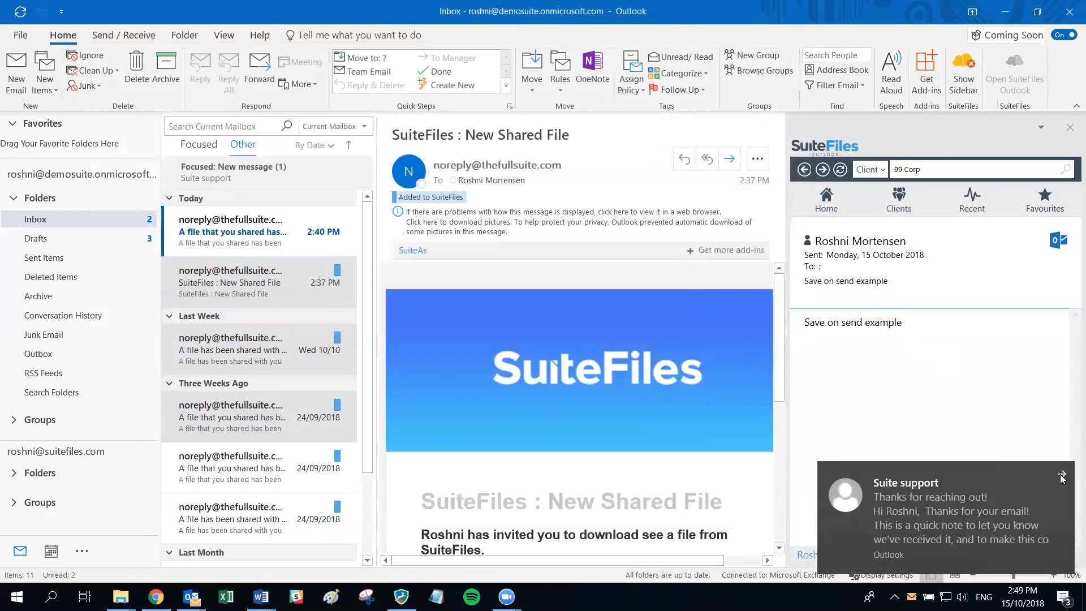
- Dismiss the mail notification and navigate the sidebar back to the Home folders
click(1062, 475)
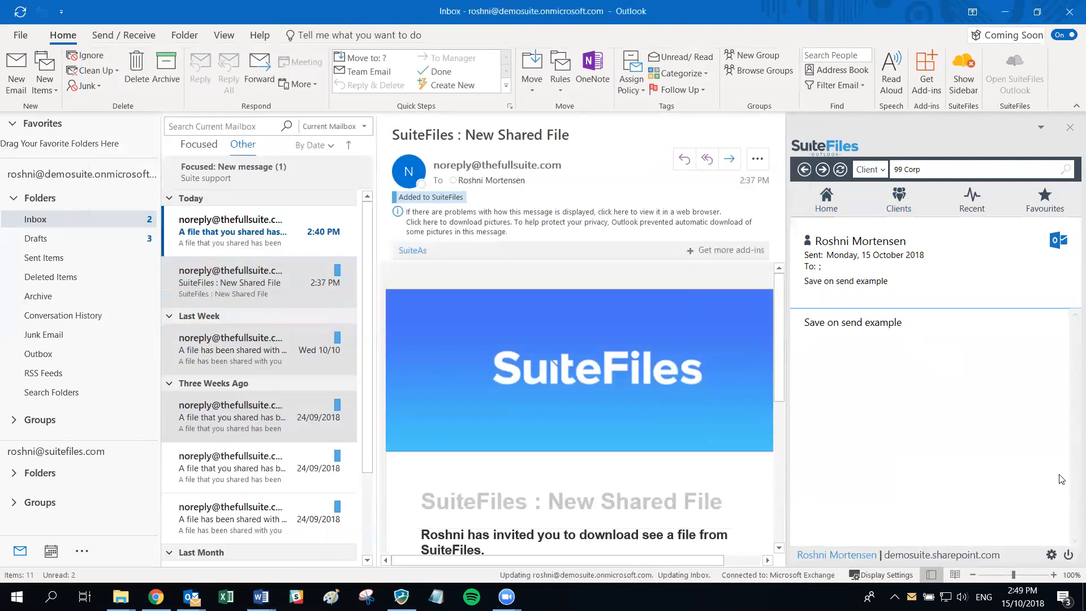
click(806, 169)
click(806, 173)
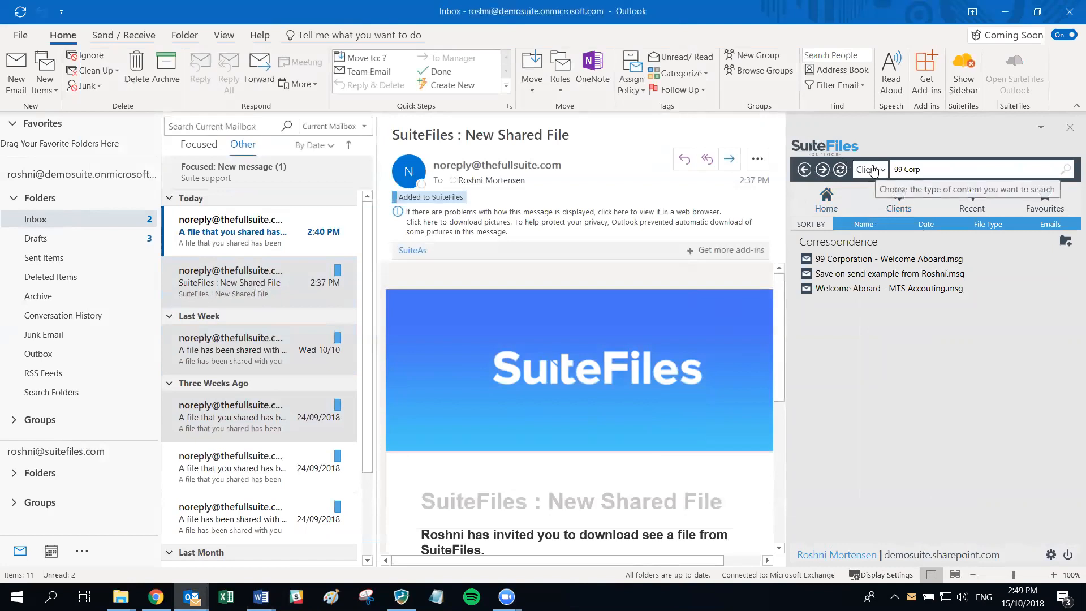
click(826, 195)
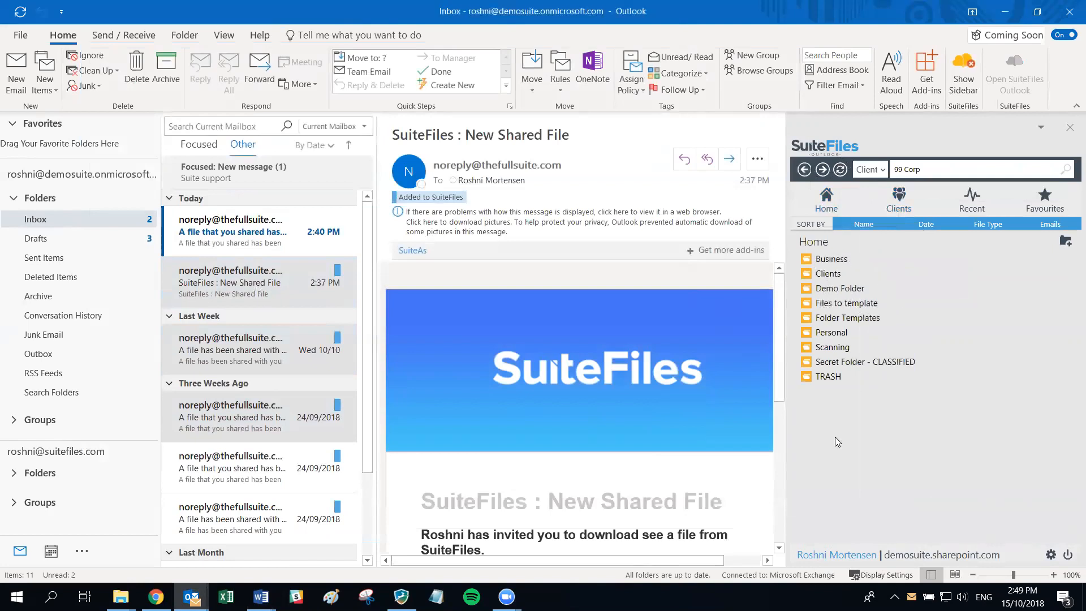
- Change the save-on-send starting folder from Clients to Home in settings and save
click(1047, 557)
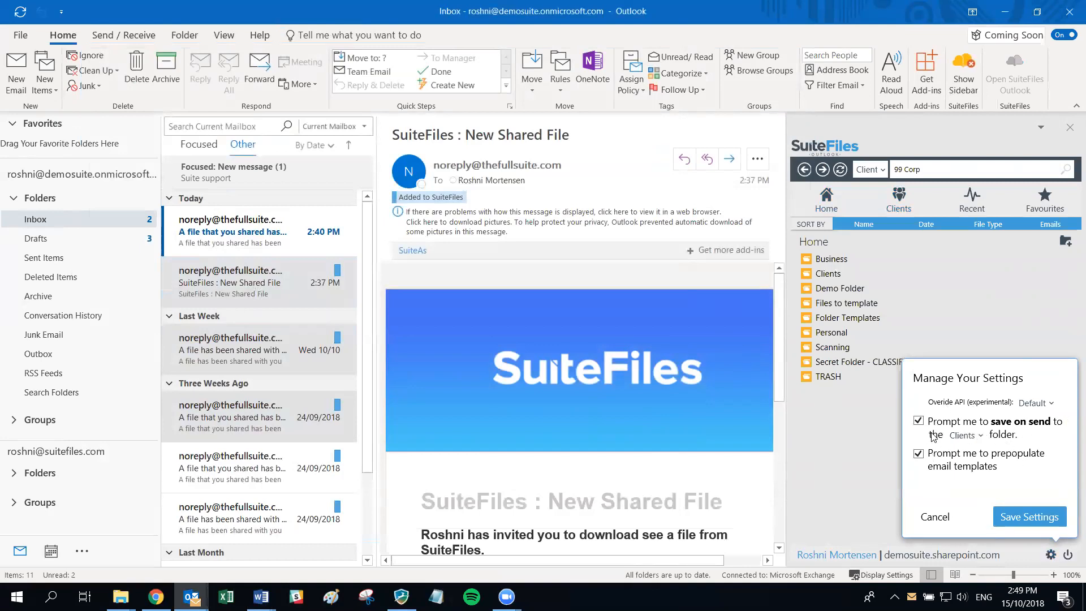
click(975, 440)
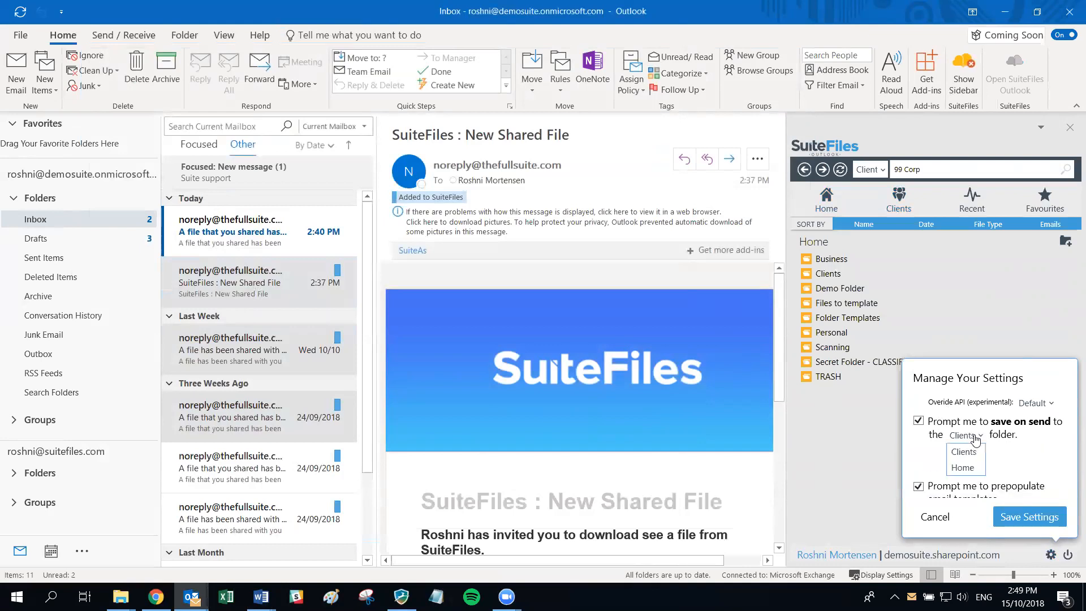
click(963, 468)
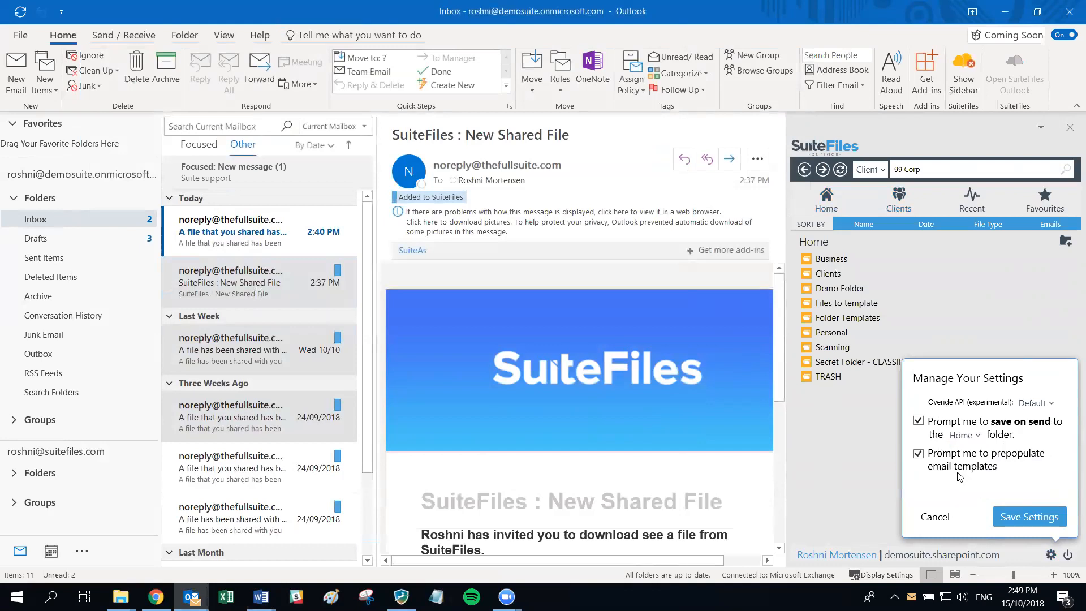
click(1038, 517)
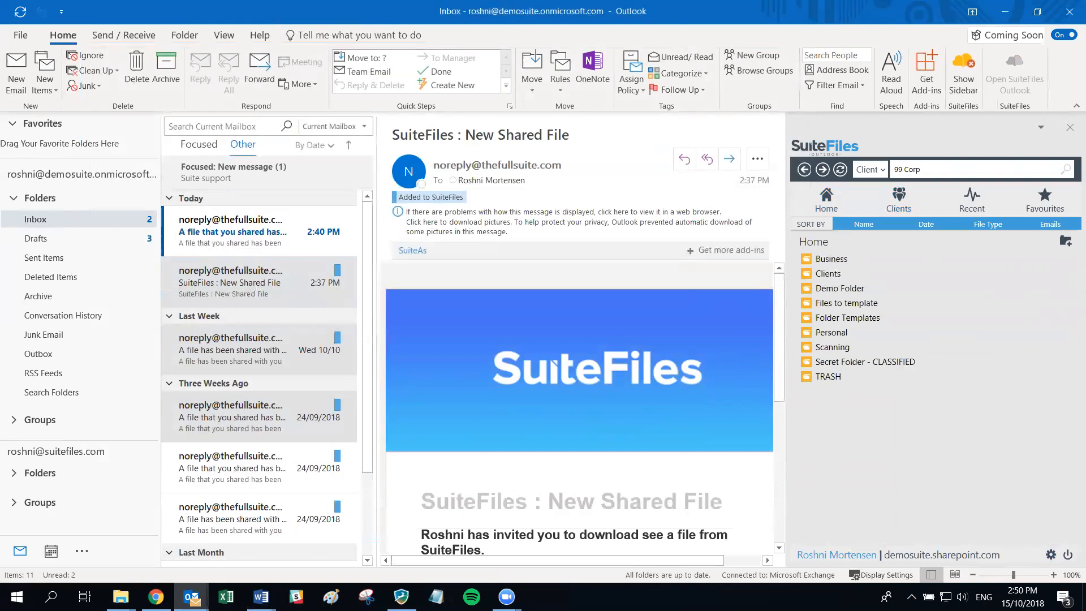
- In a new email, attach Welcome to SuiteFiles 99 Corporation.docx and Year end letter 2019 for 99 Corporation.docx from 99 Corporation's 2018 folder
key(alt+Tab)
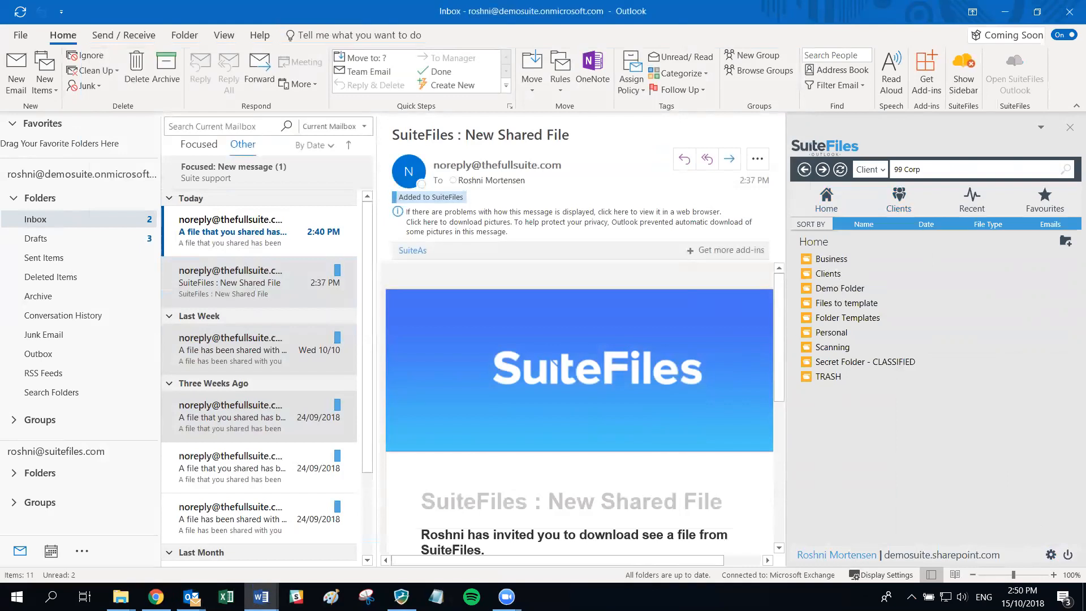
click(16, 73)
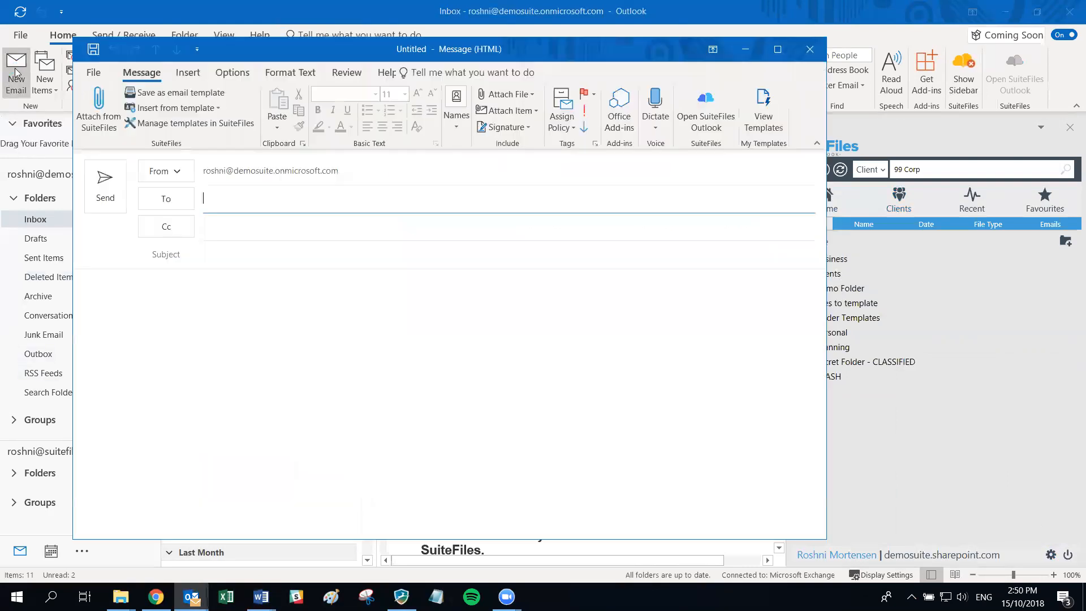
click(99, 109)
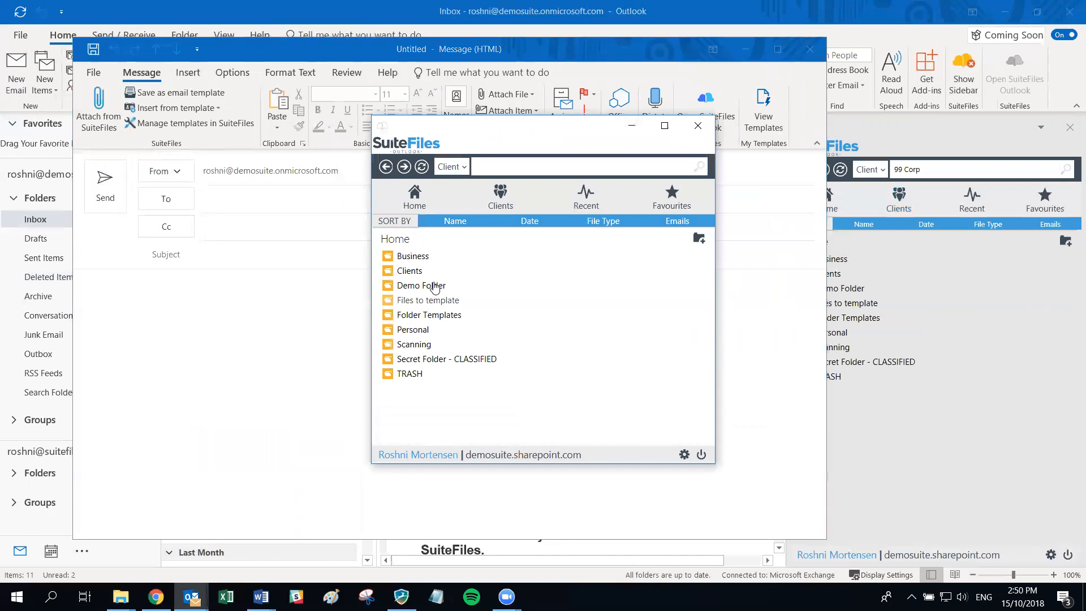
click(412, 271)
click(425, 345)
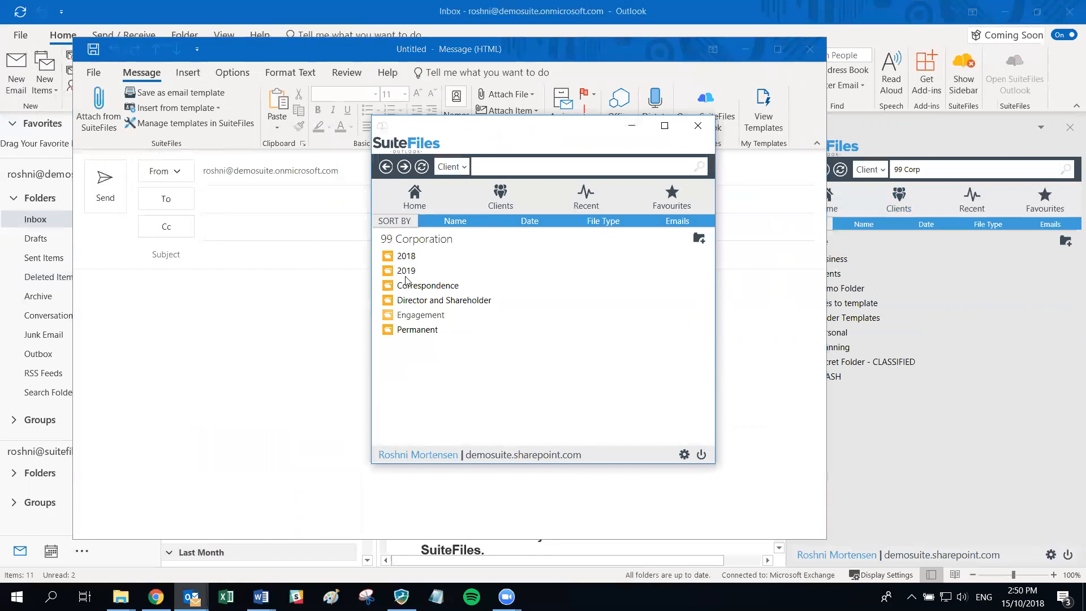
click(406, 256)
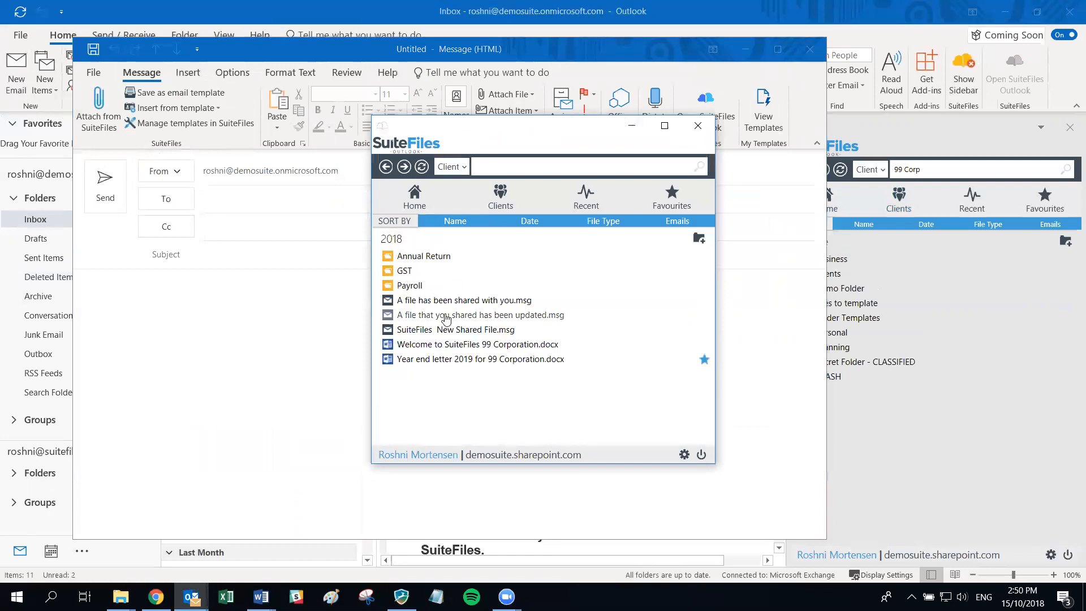
click(442, 345)
click(426, 362)
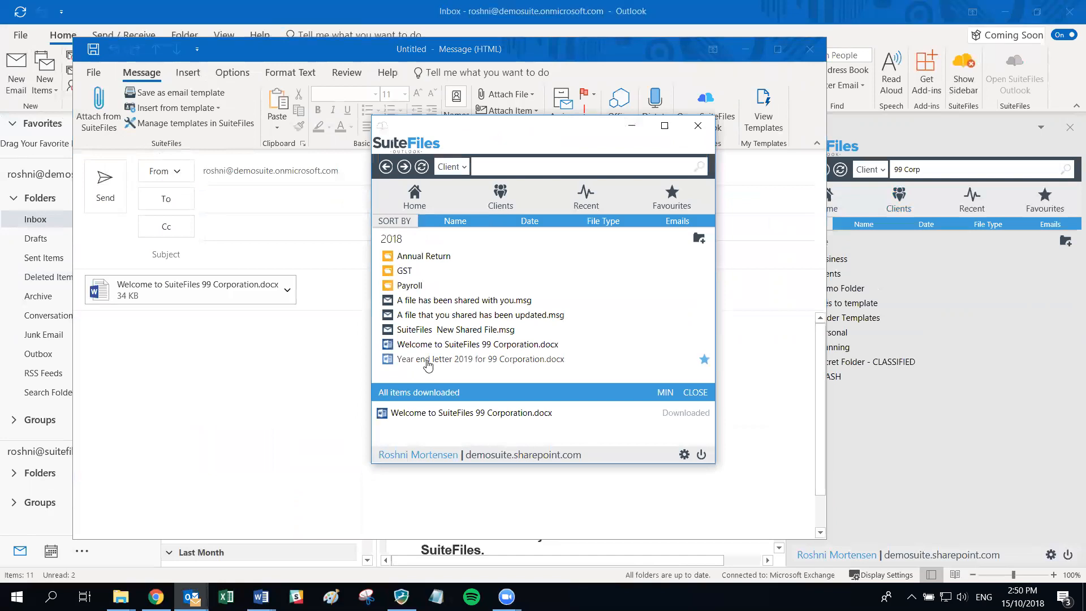
- Attach the file-shared email from 99 Corporation's 2018 folder, then close the file picker
click(385, 167)
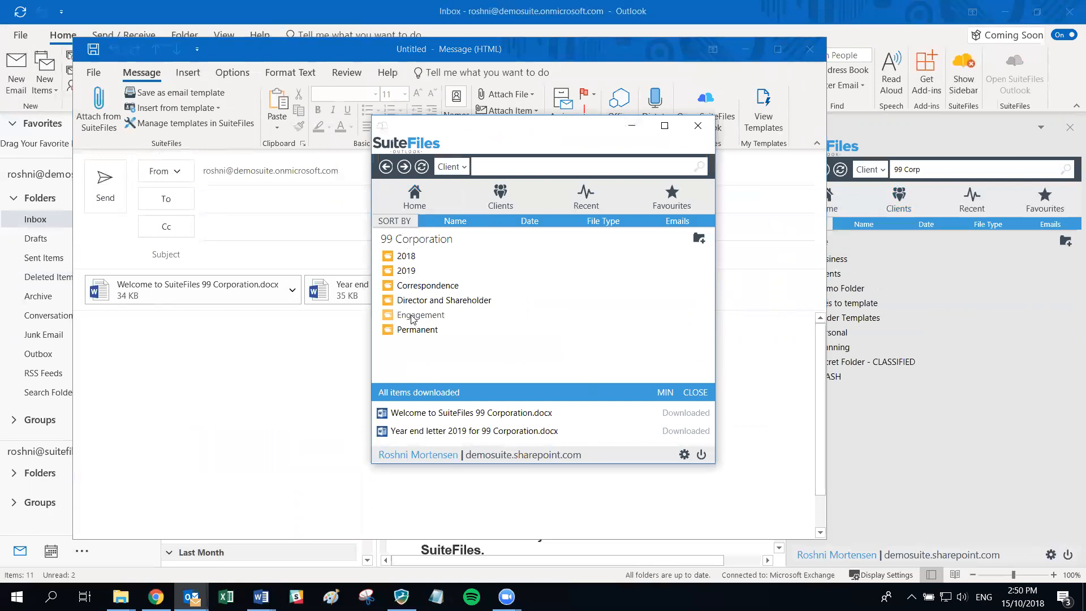
click(413, 320)
click(386, 166)
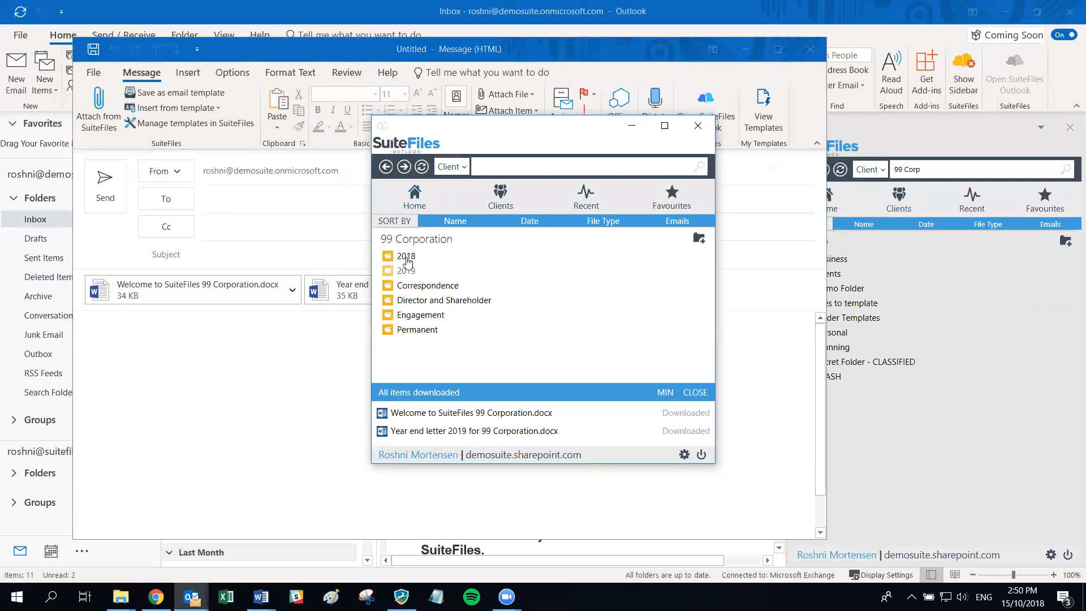
click(403, 257)
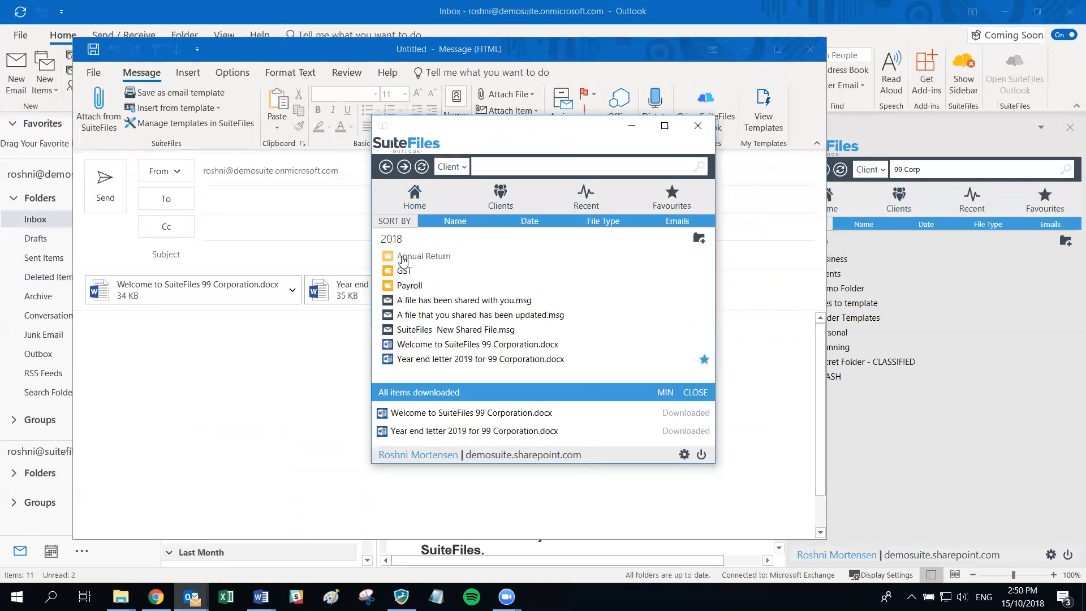
double_click(413, 302)
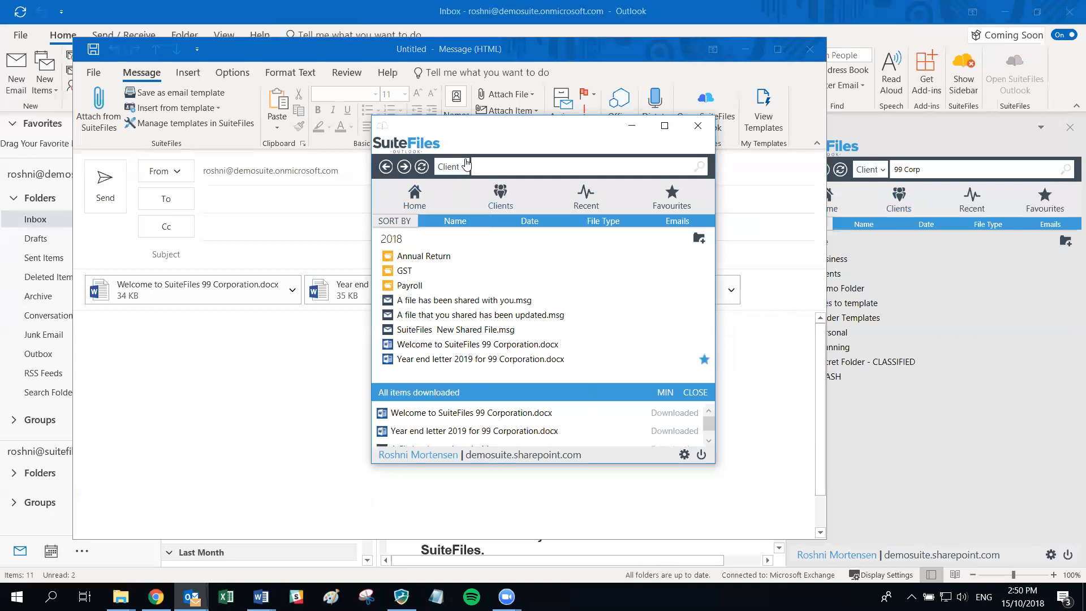
drag(537, 134, 562, 215)
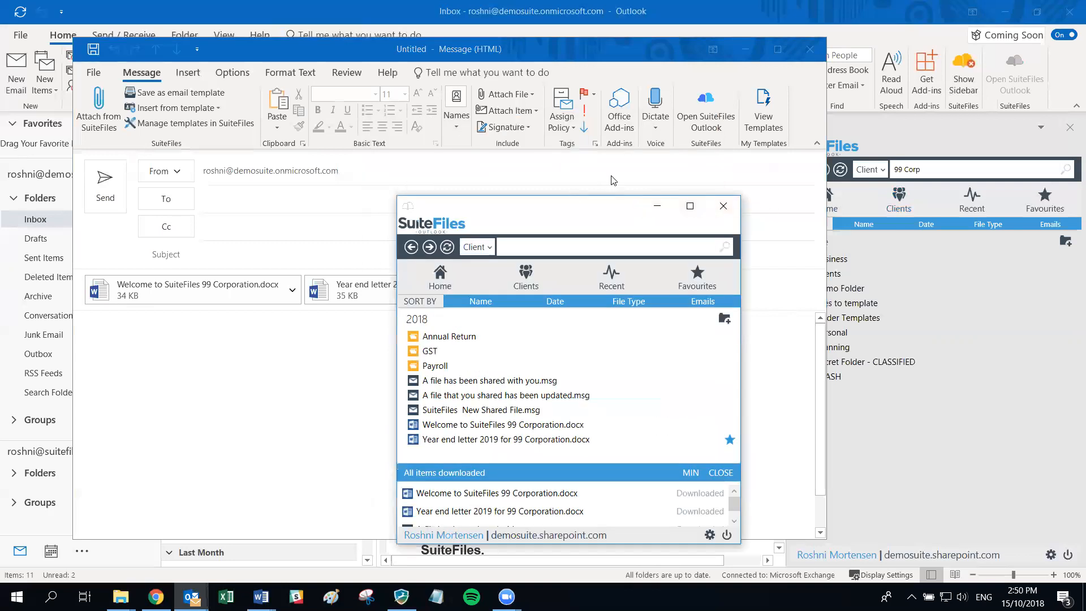
click(724, 206)
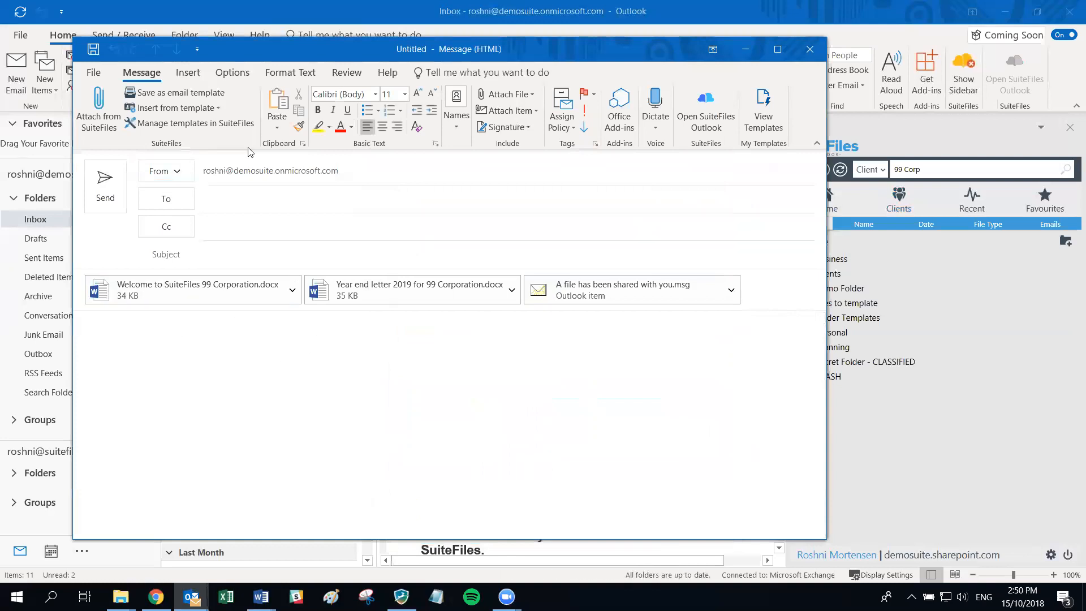
- Close the draft message and discard it without saving
key(alt+Tab)
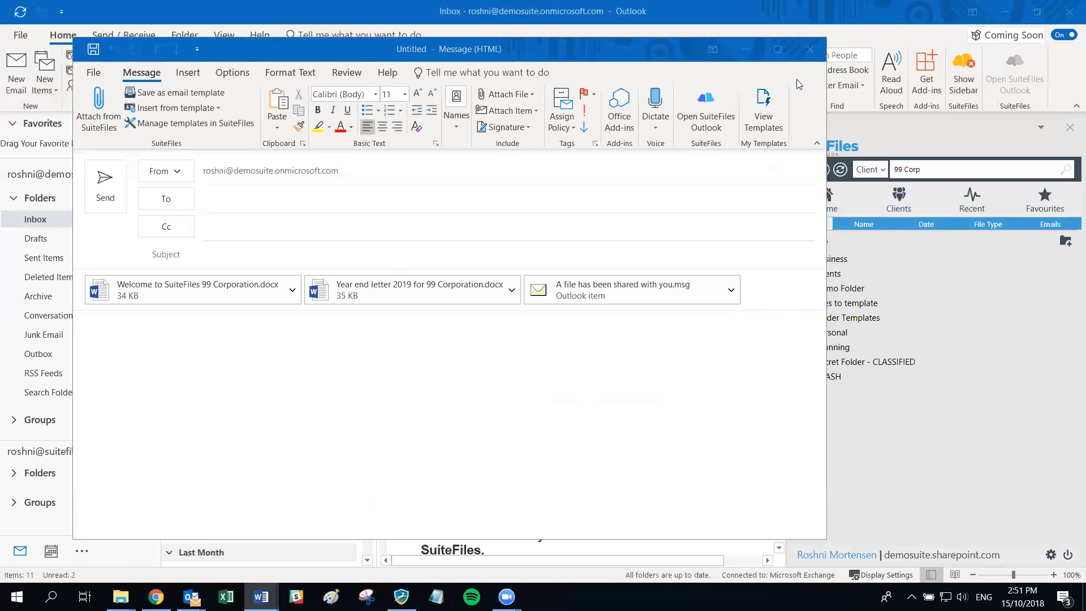
click(809, 49)
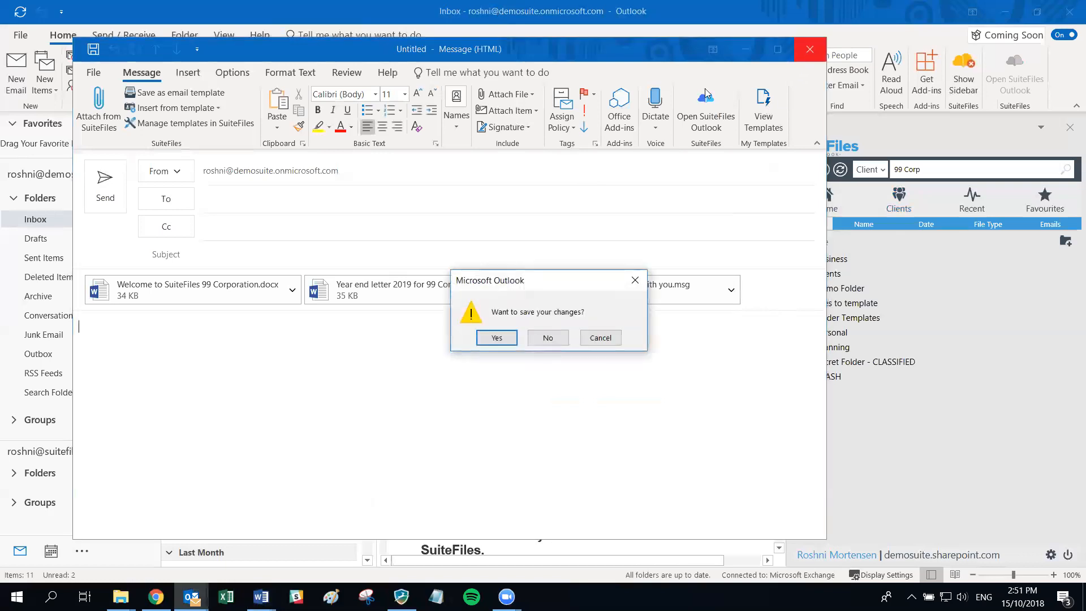
click(563, 342)
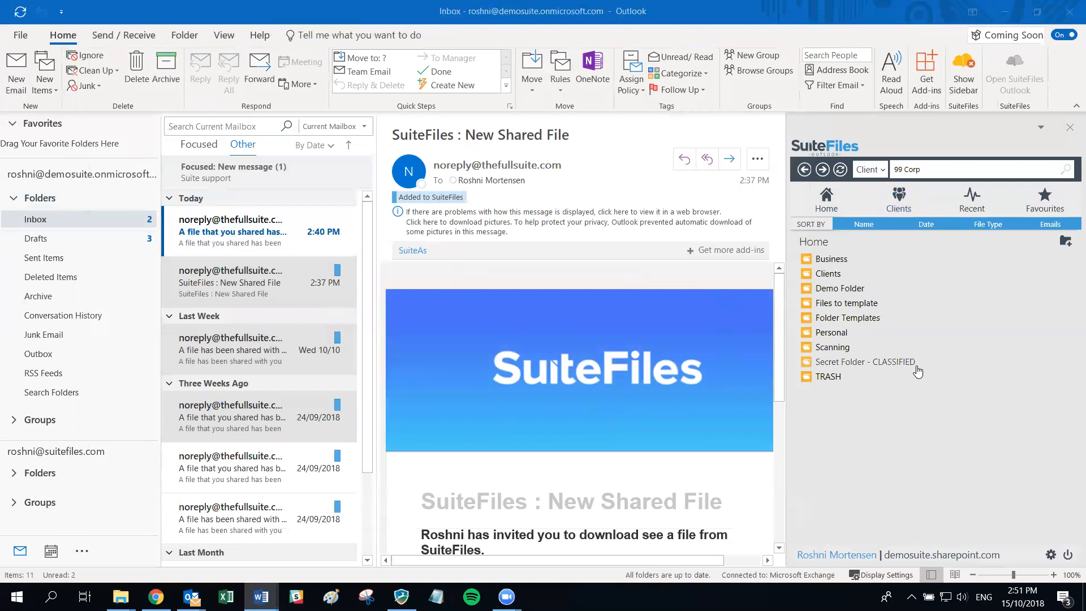
- Open Clients > 99 Corporation > Correspondence in the sidebar with the 2:40 PM file-updated email selected
click(823, 275)
scroll(864, 441, down, 6)
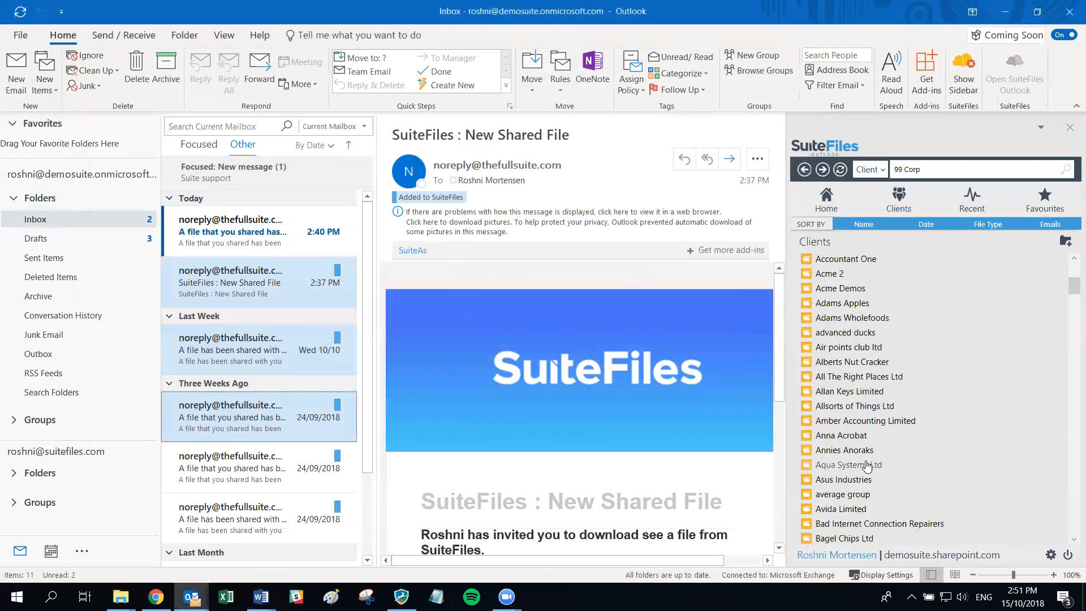
scroll(878, 320, up, 8)
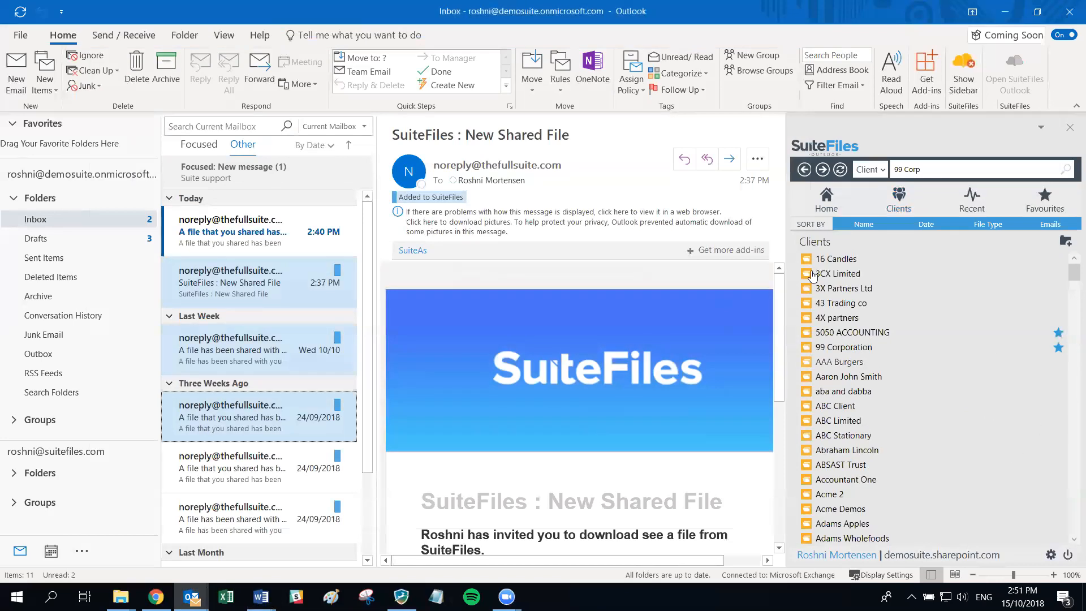
click(840, 354)
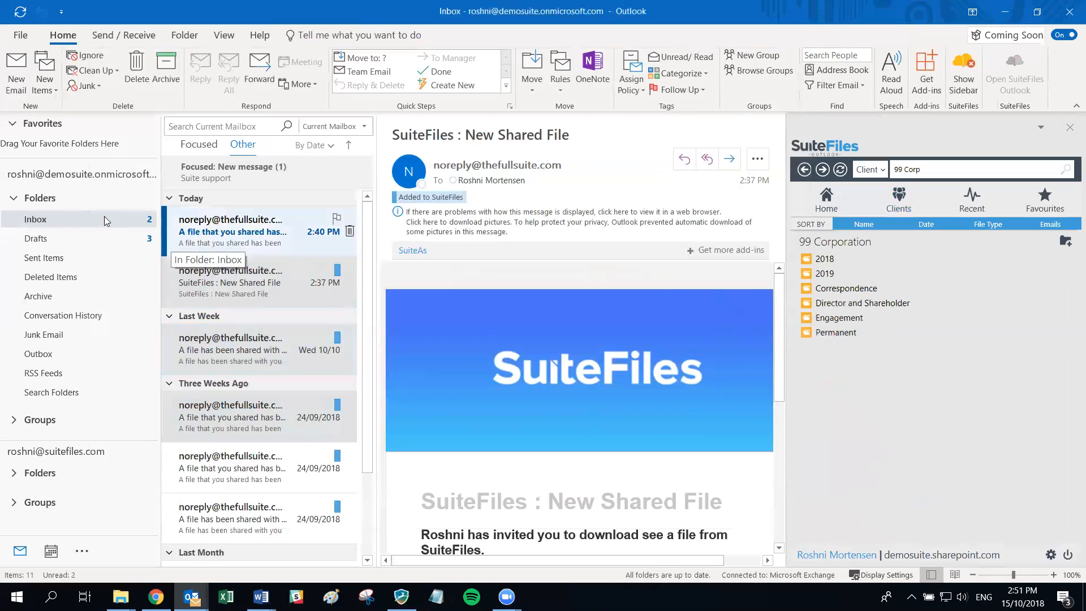
click(235, 231)
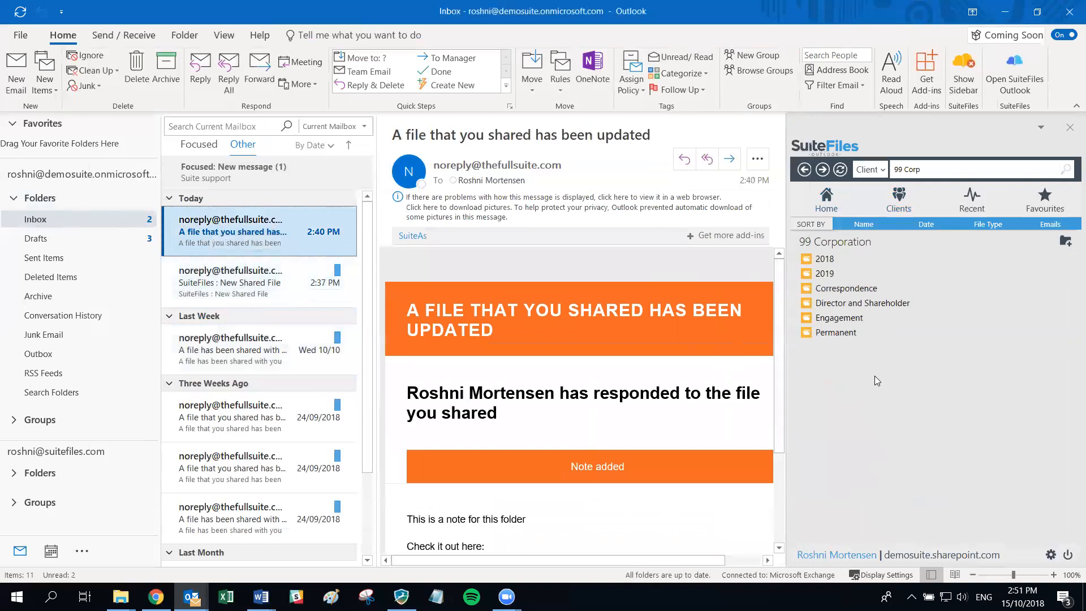
click(826, 294)
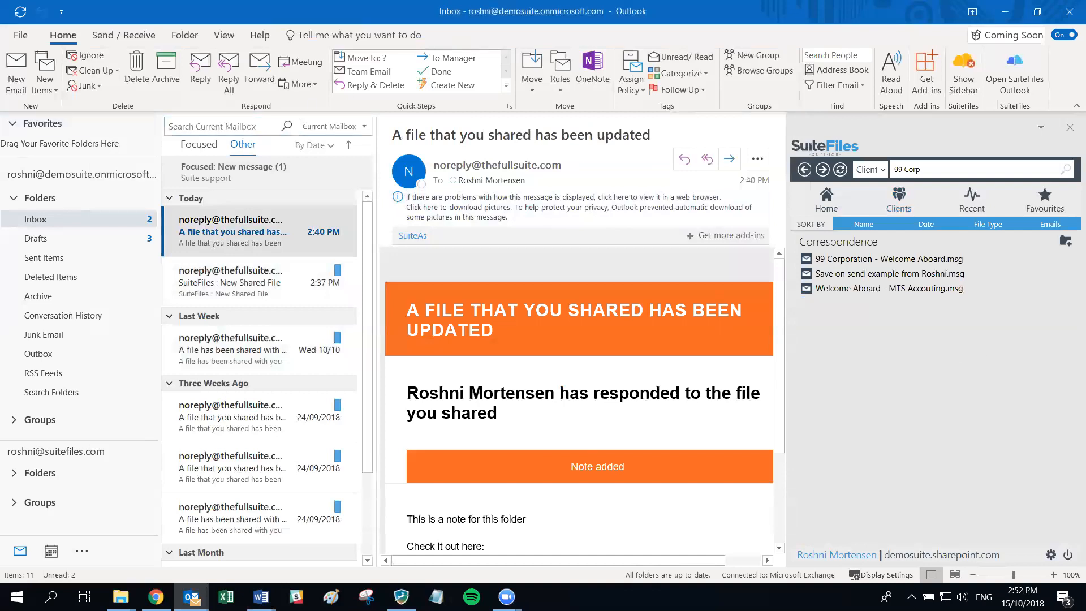
mouse_move(121, 596)
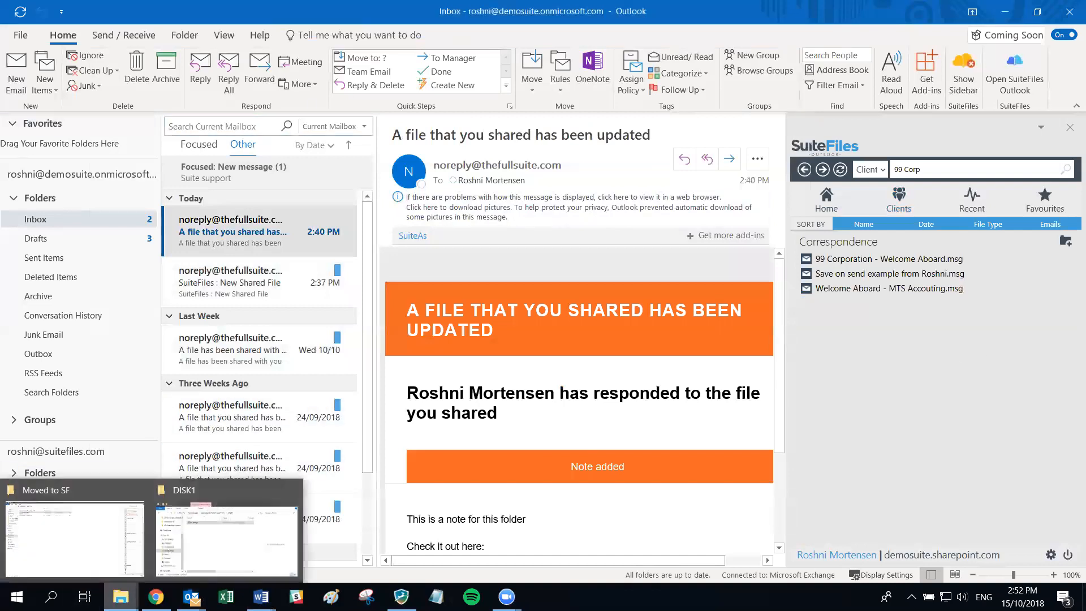
- Minimize Outlook, view the SuiteFiles web app's Download apps list, then dismiss it
click(1001, 14)
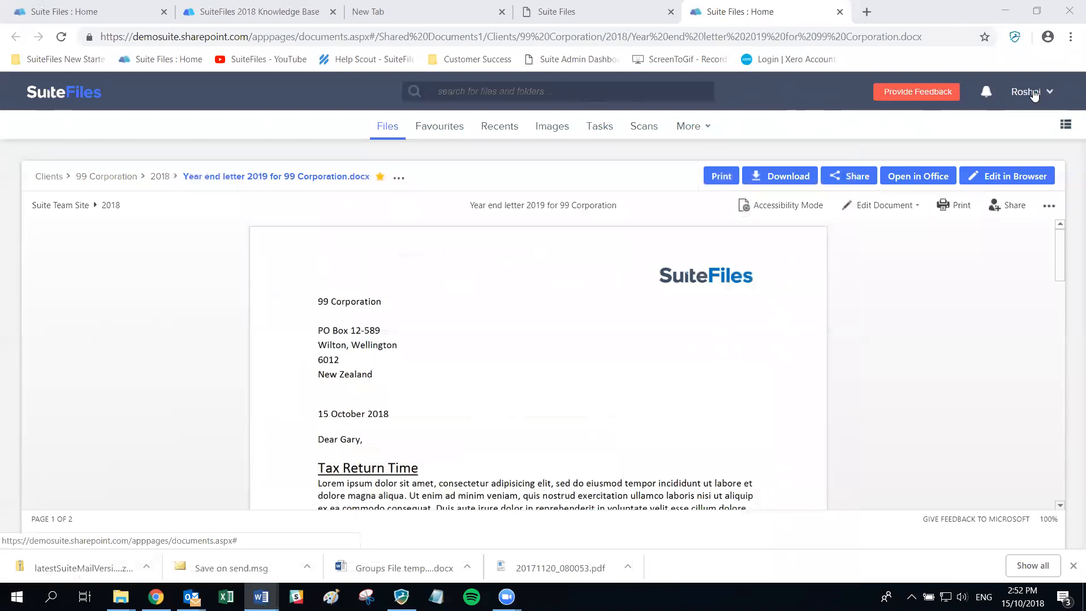
click(1021, 95)
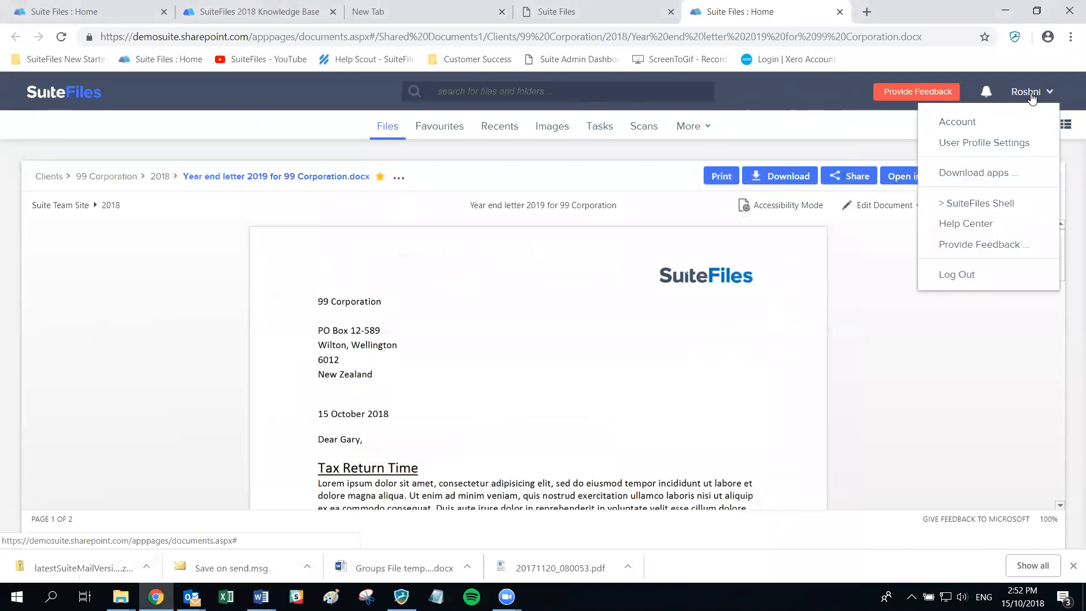
click(969, 179)
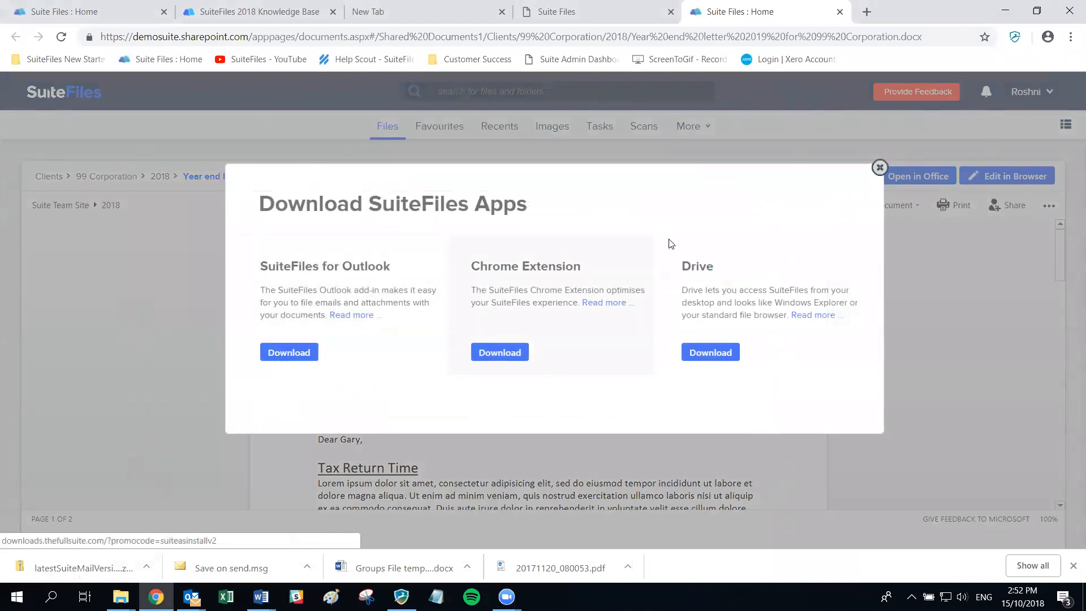
click(879, 167)
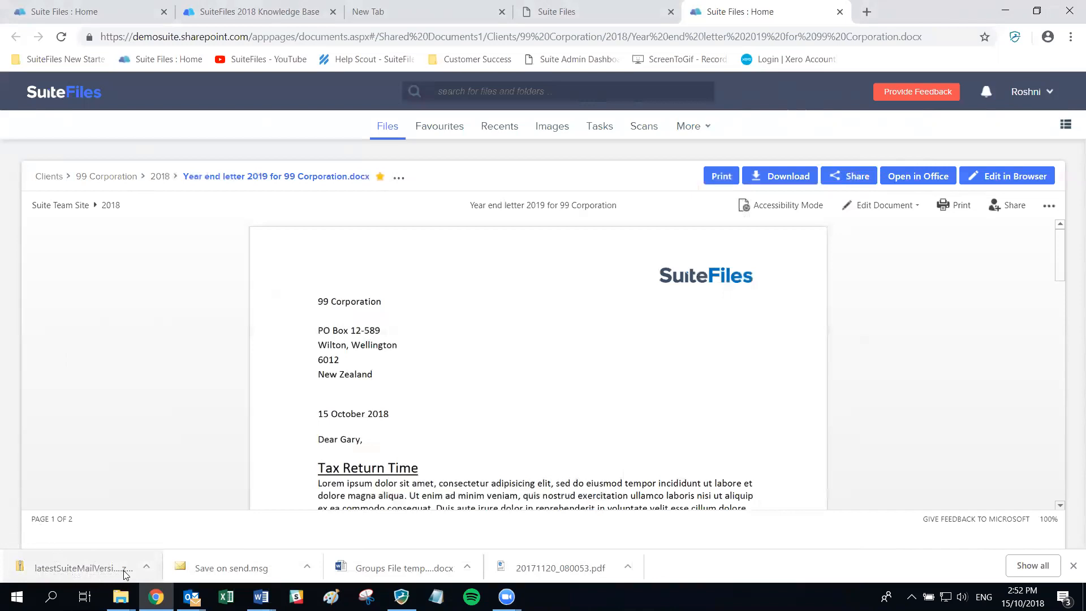
click(145, 567)
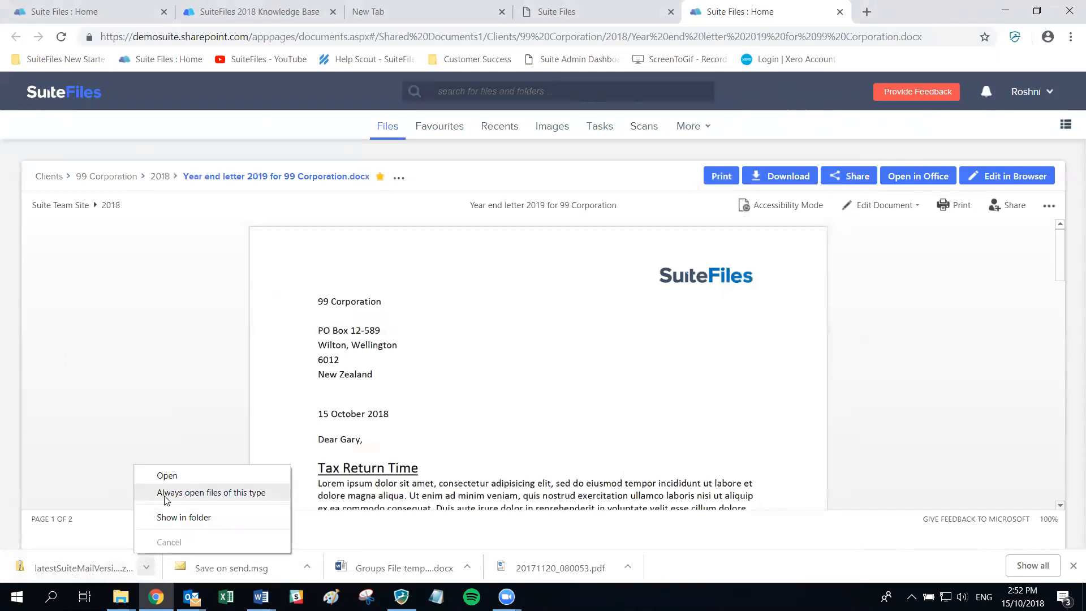
click(167, 477)
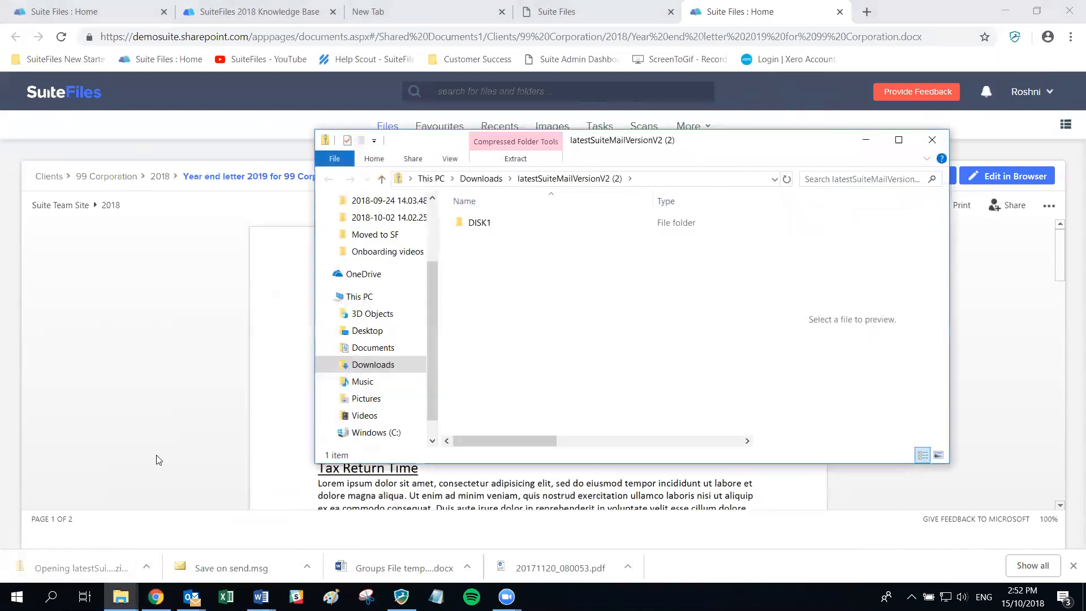
click(476, 224)
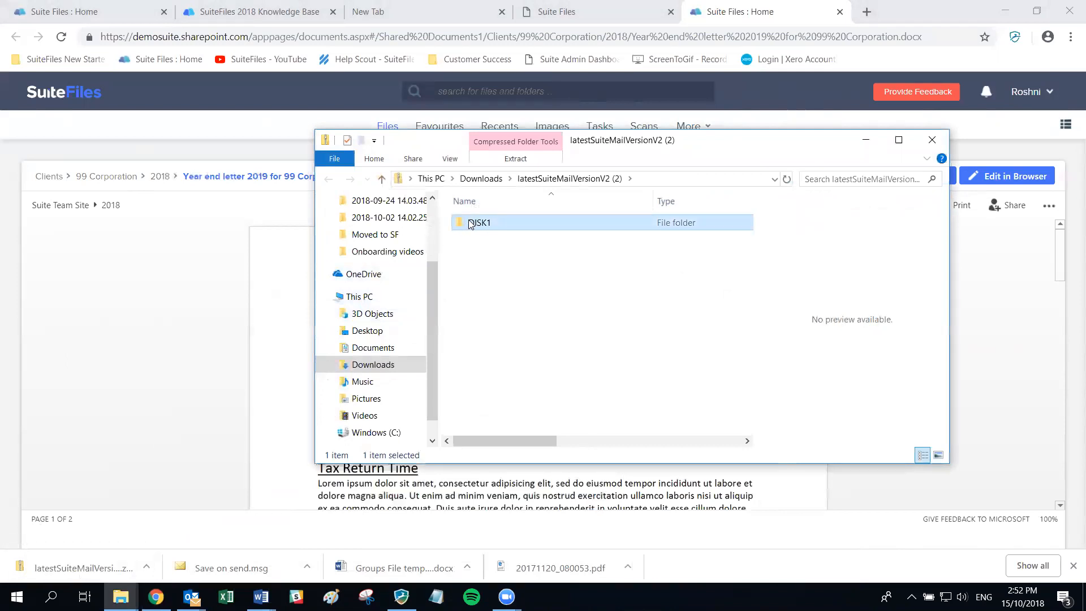
double_click(469, 224)
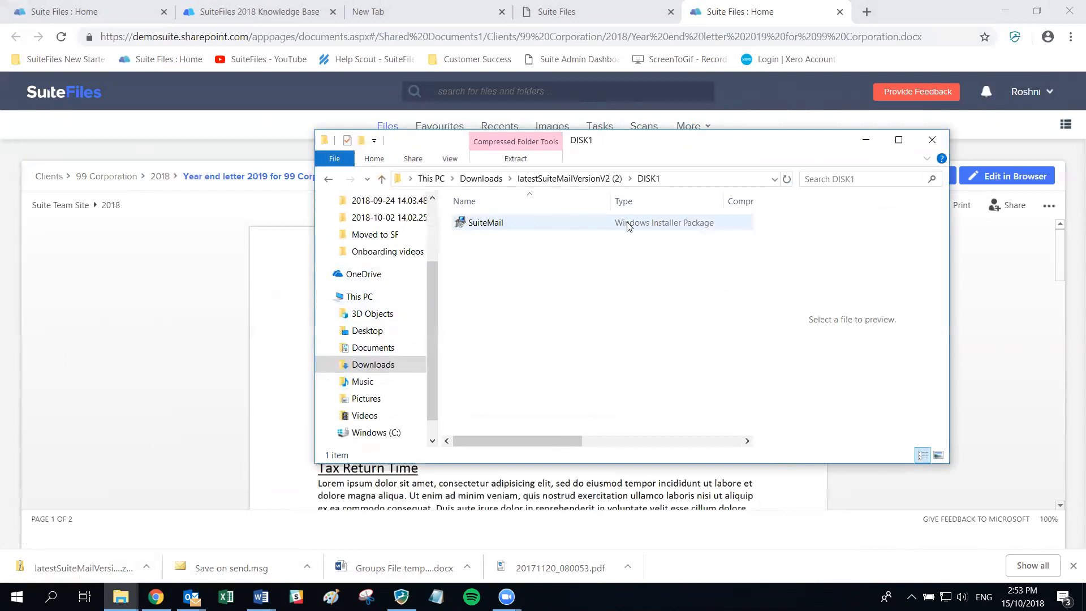
click(934, 139)
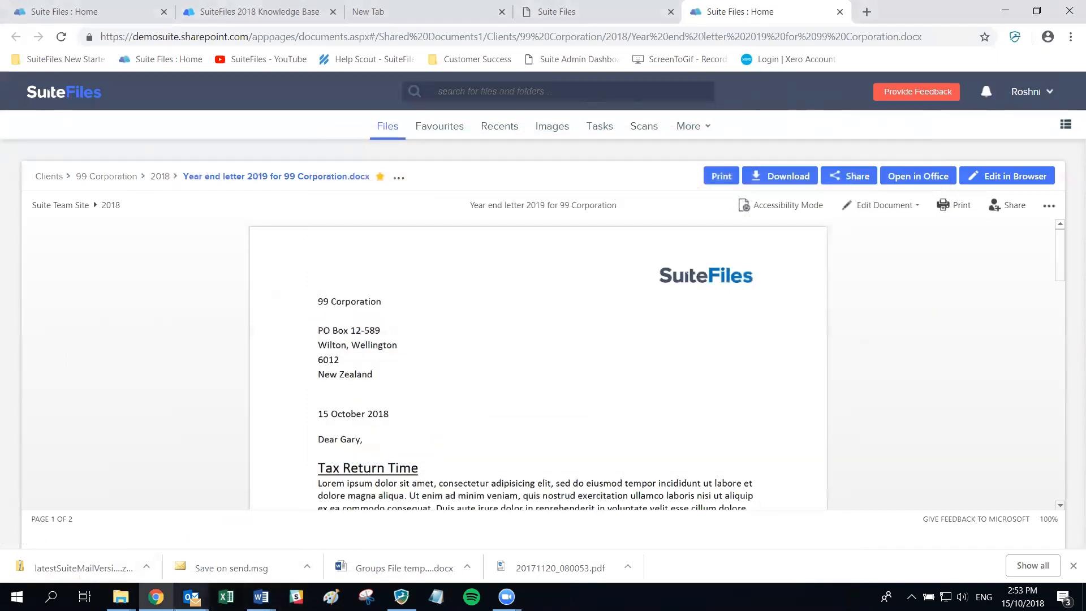
mouse_move(192, 597)
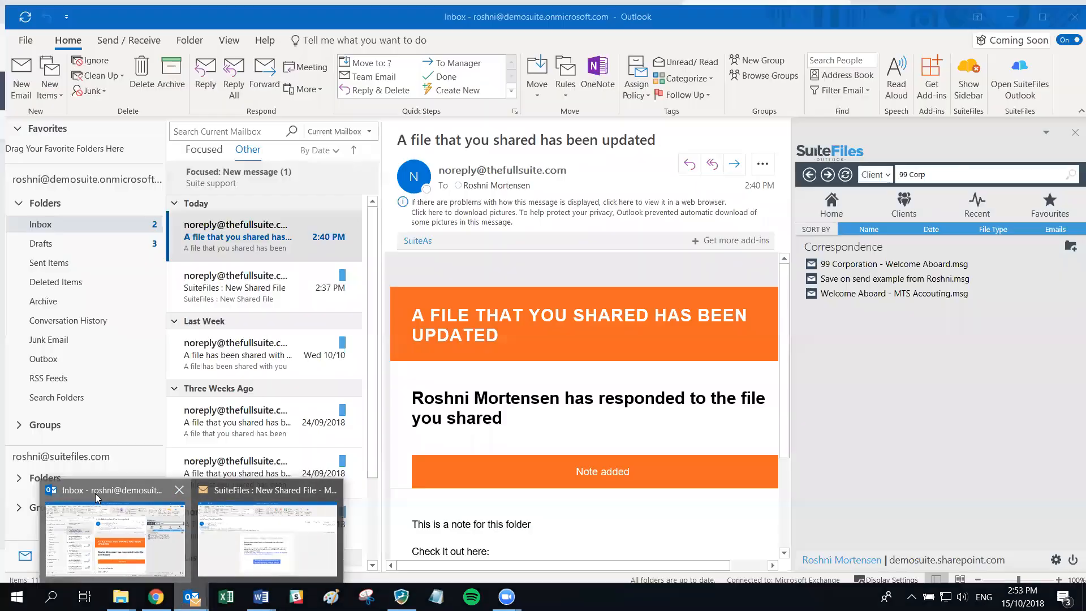
- Log out of the SuiteFiles sidebar, then close the sign-in window opened by Login to SuiteFiles
click(97, 498)
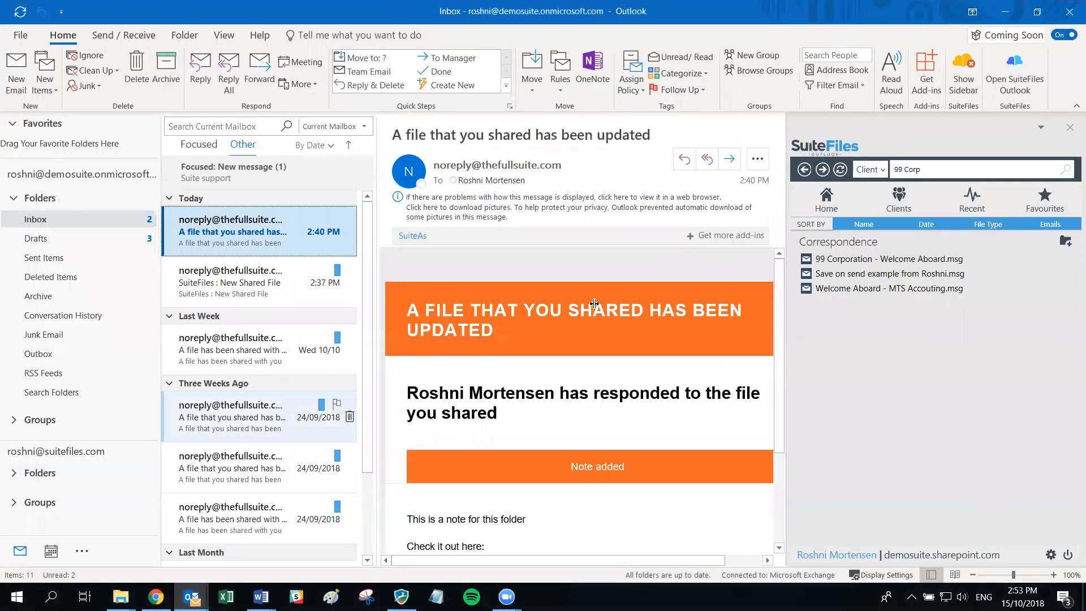
click(1068, 555)
click(628, 340)
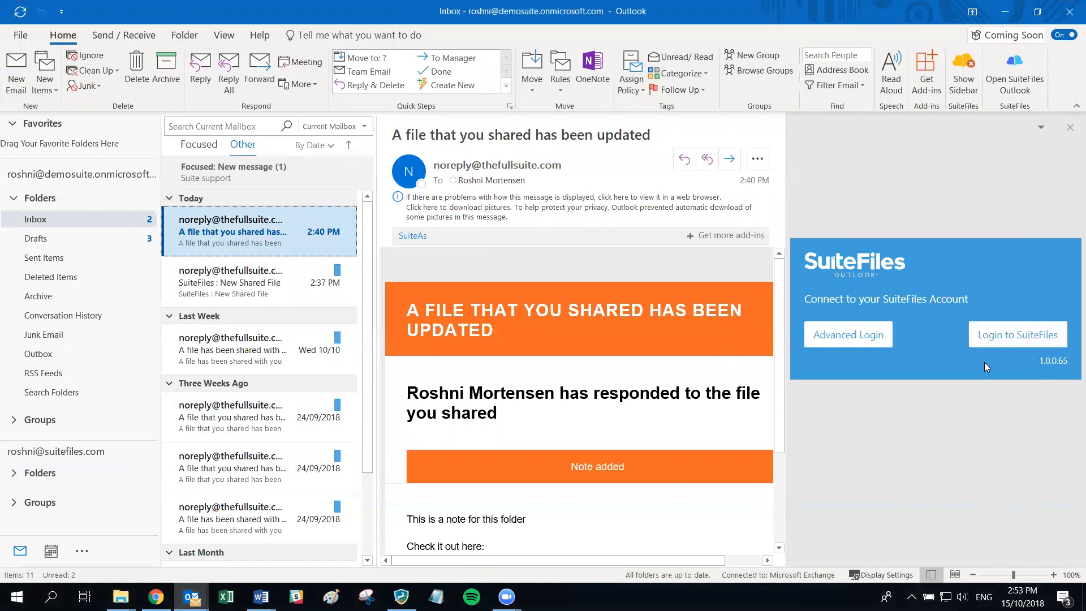
click(1018, 335)
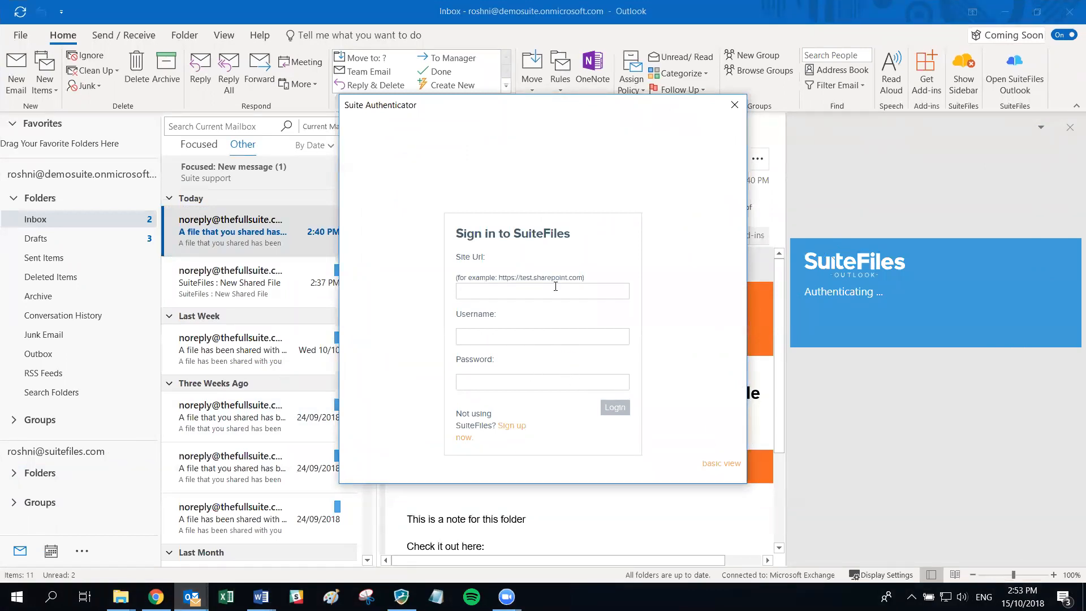
click(728, 110)
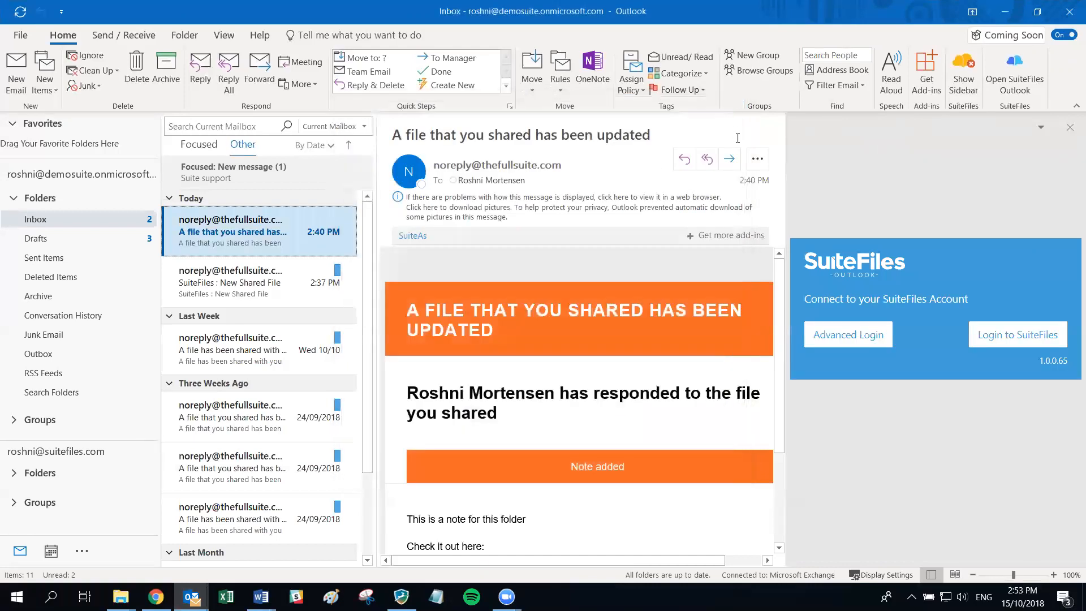
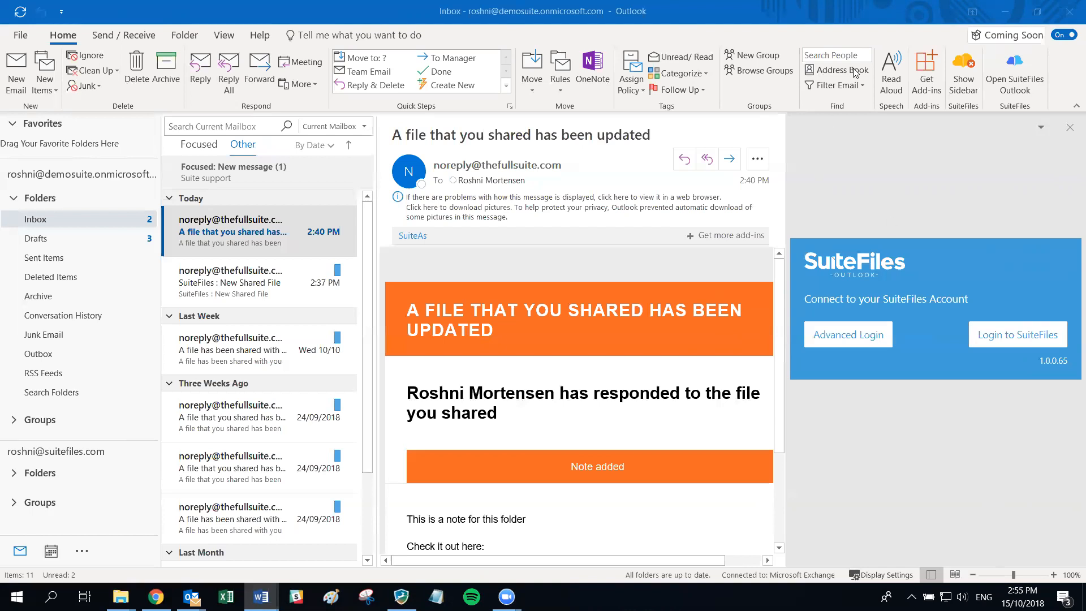
- Minimise Outlook to bring back the browser preview of 'Year end letter 2019 for 99 Corporation.docx'
click(1005, 11)
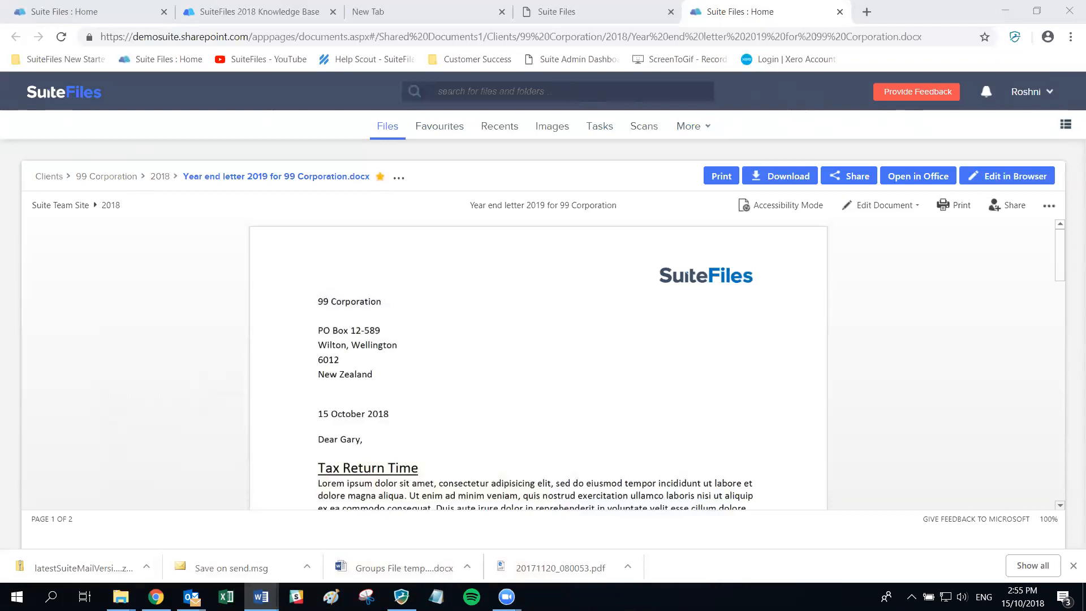
- Download the SuiteFiles Drive installer (v1.0.0.40) from the Download apps page and run it
click(1027, 95)
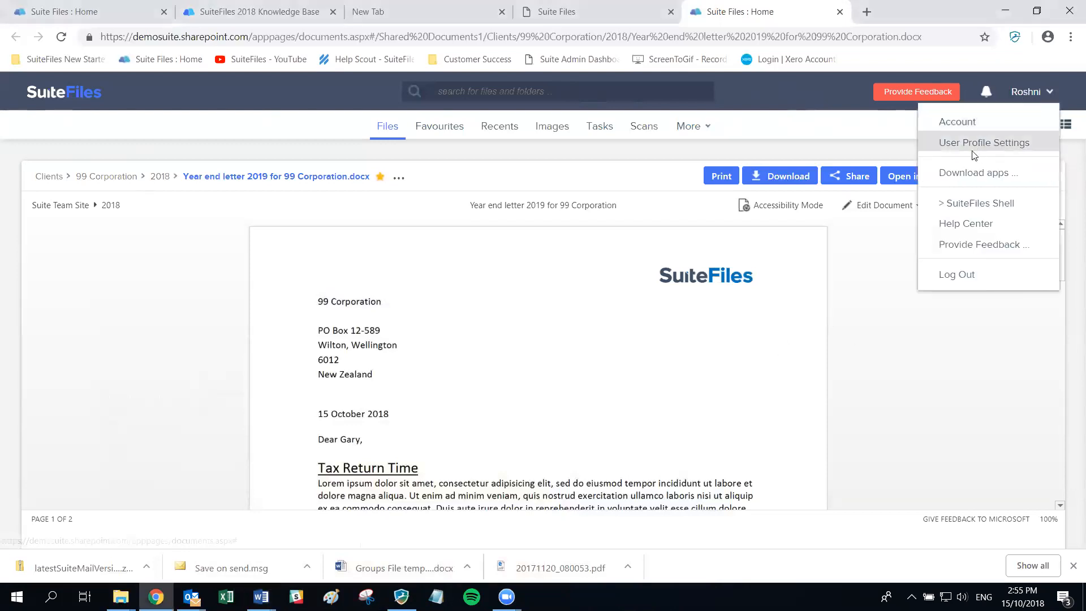
click(954, 174)
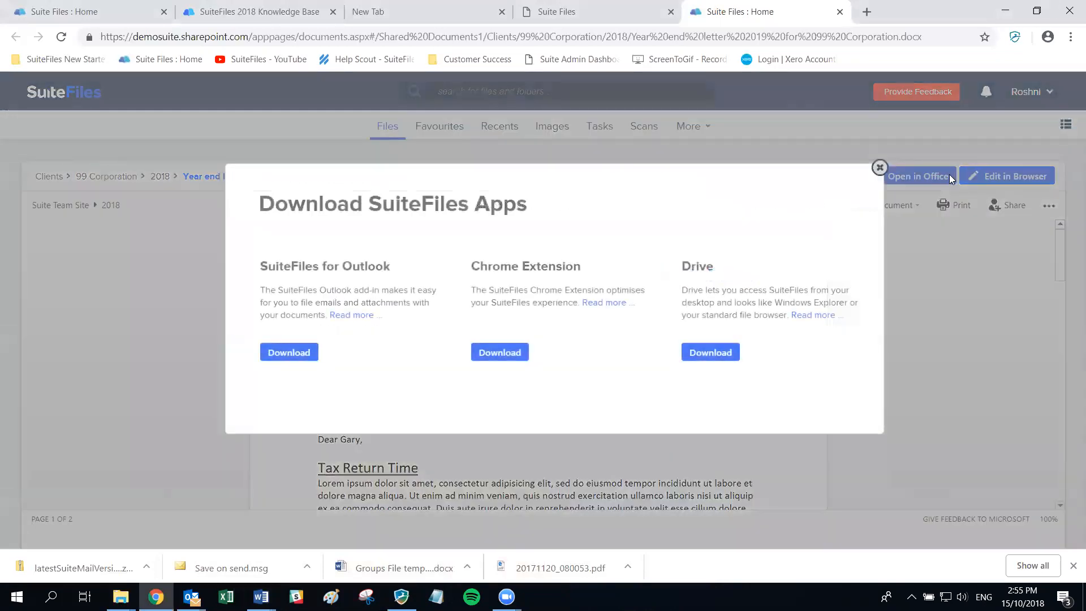
click(710, 354)
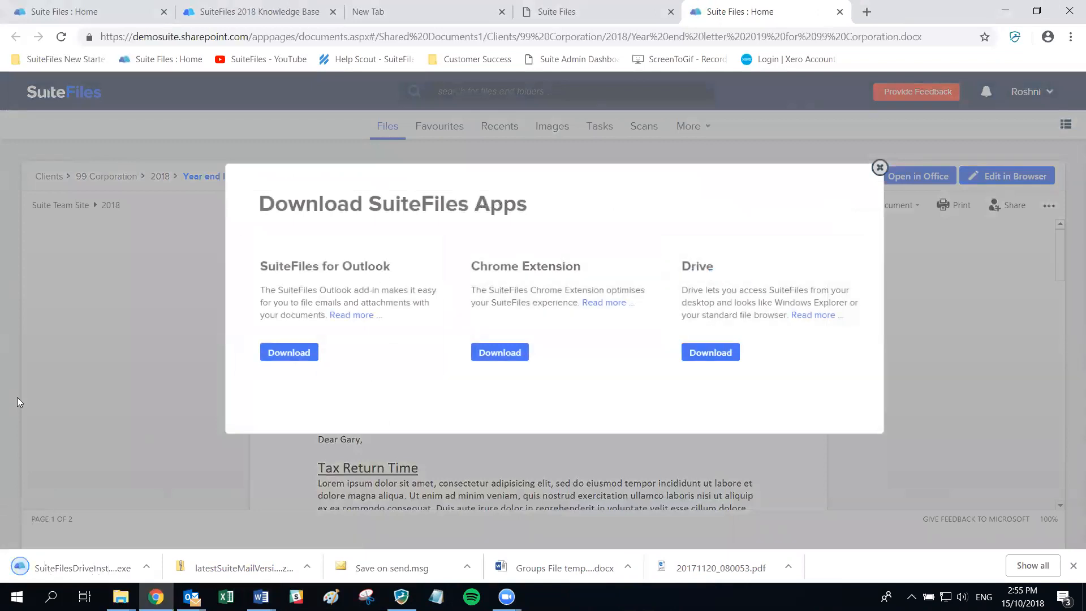
click(43, 569)
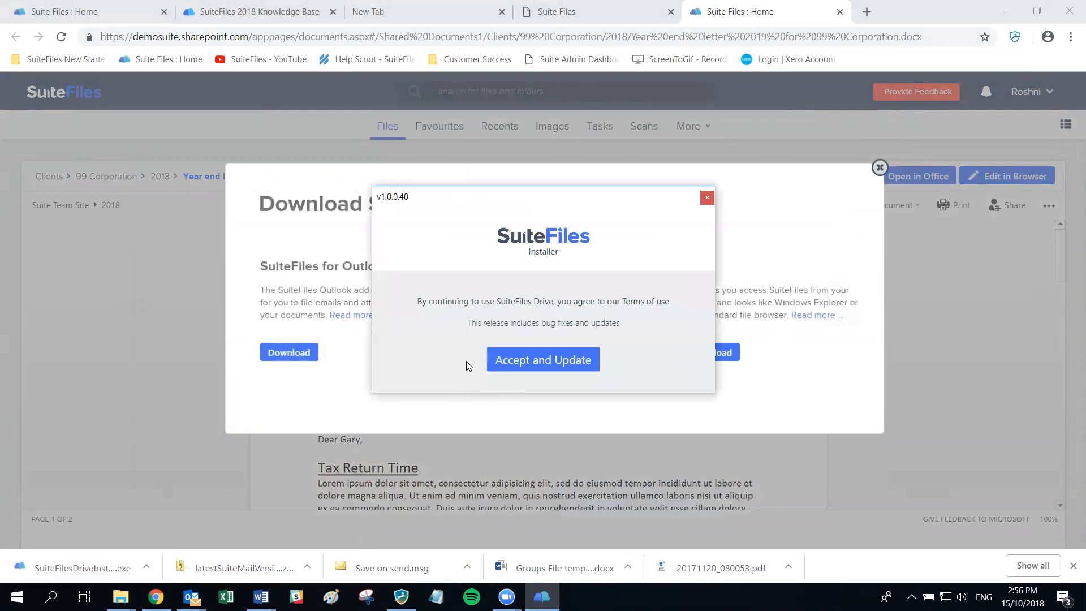
- Accept the Drive installer terms, update anyway while Drive is running, then minimise the browser
click(547, 365)
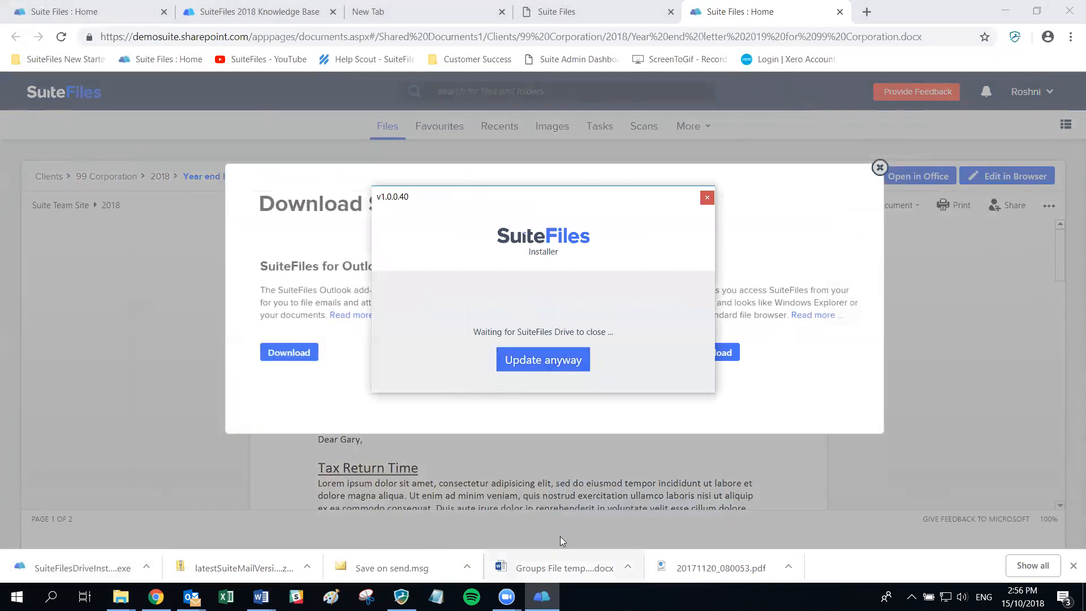
click(562, 362)
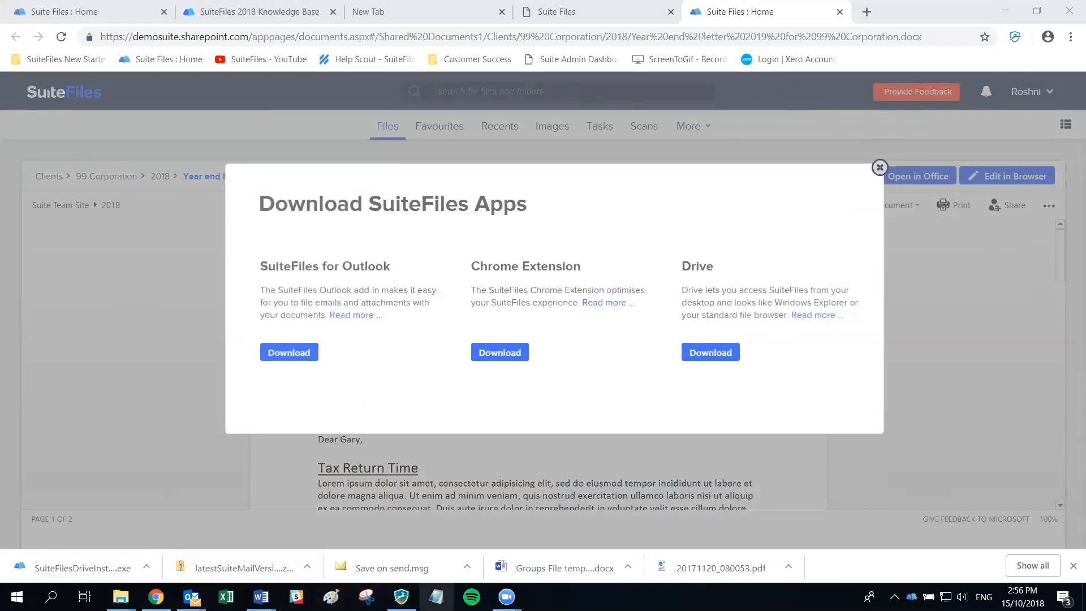
mouse_move(402, 597)
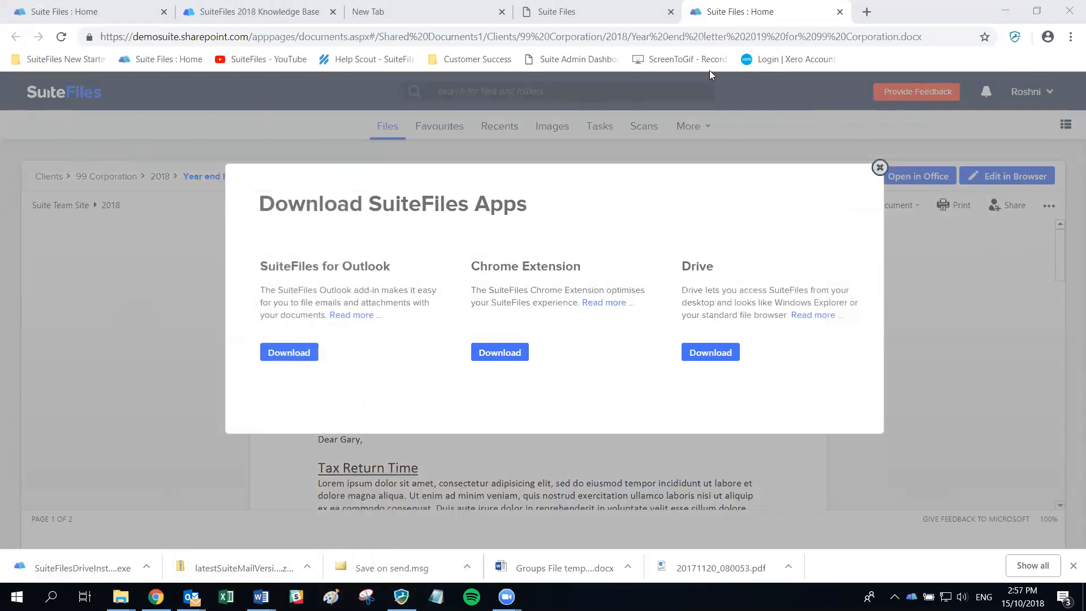
click(1003, 12)
- Clear the desktop and open the SuiteFiles Drive login window from its tray icon, centred on screen
click(996, 8)
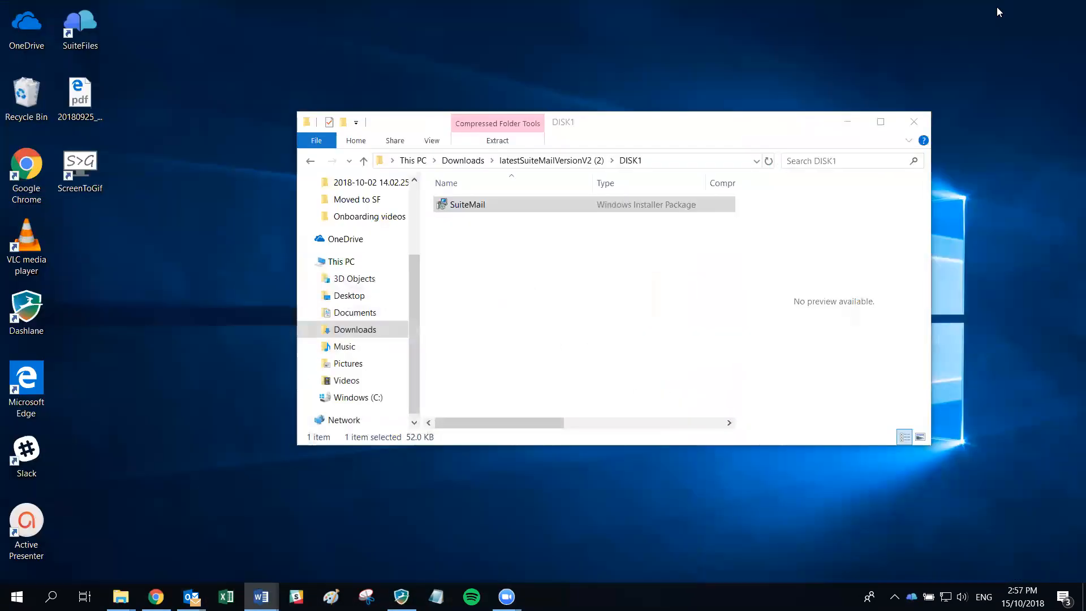
click(848, 123)
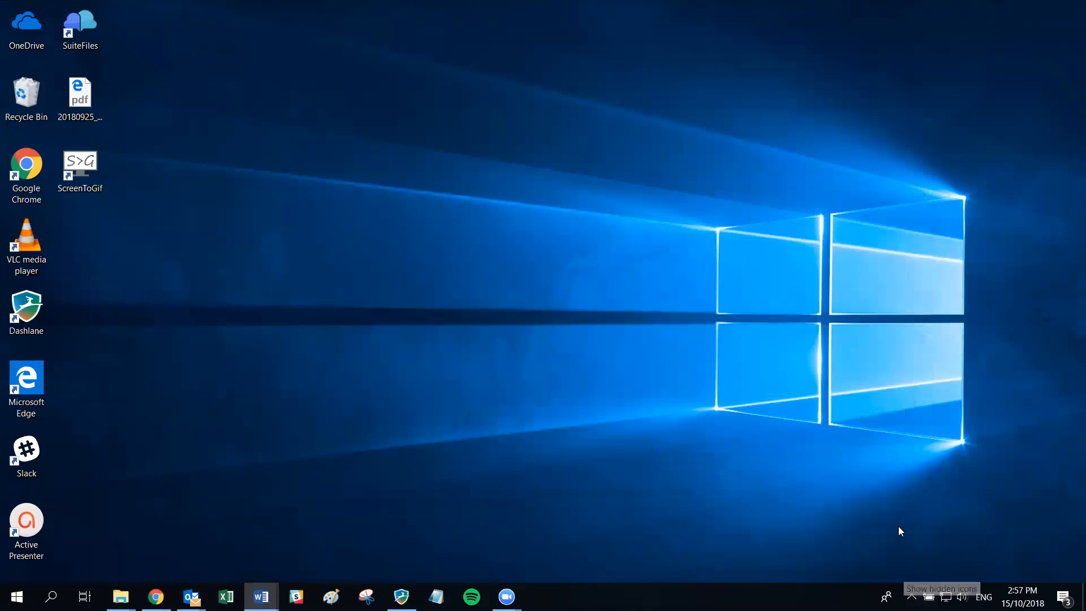
click(911, 597)
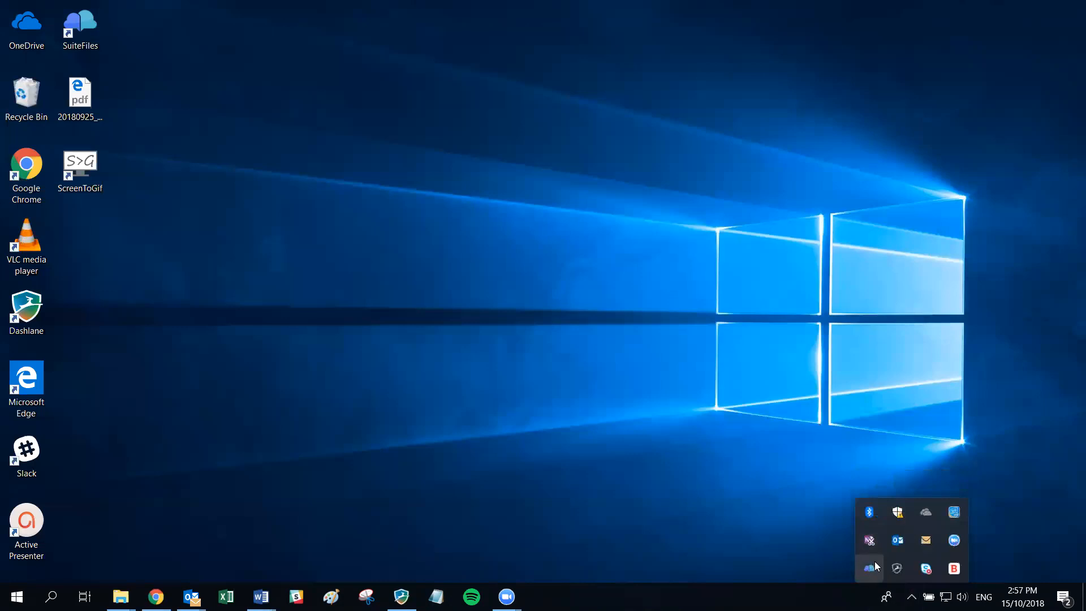
right_click(866, 569)
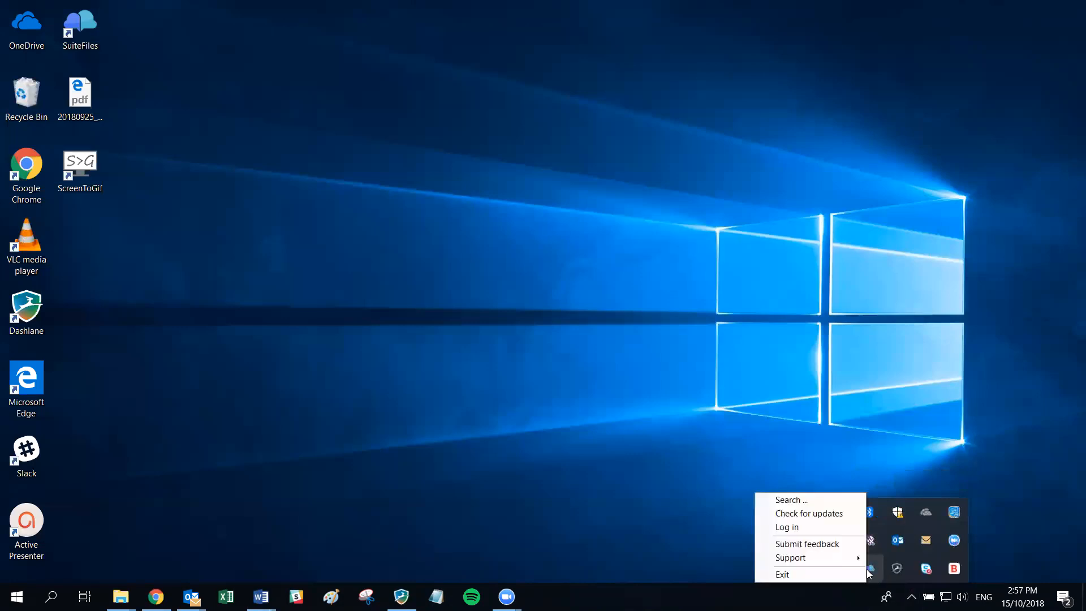
click(790, 532)
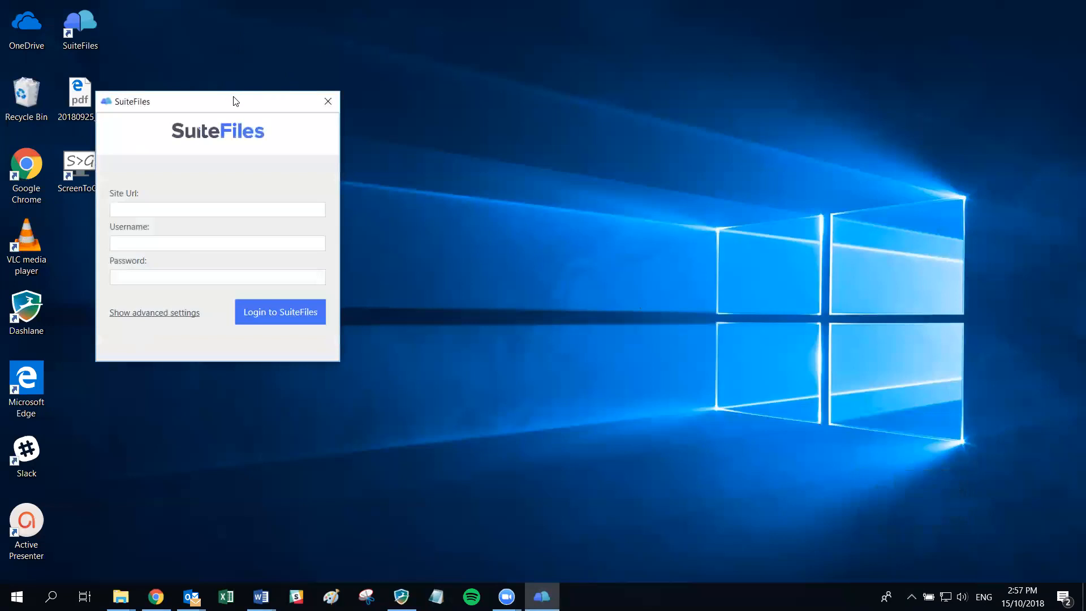
drag(230, 99, 503, 108)
- Fill Site Url with the SharePoint site root copied from Chrome's address bar
click(432, 219)
text(Save on send example)
key(BackSpace)
key(BackSpace)
key(BackSpace)
key(BackSpace)
key(BackSpace)
key(BackSpace)
key(BackSpace)
key(BackSpace)
key(BackSpace)
key(BackSpace)
key(BackSpace)
key(BackSpace)
key(BackSpace)
key(BackSpace)
key(BackSpace)
key(BackSpace)
key(BackSpace)
key(BackSpace)
key(BackSpace)
key(BackSpace)
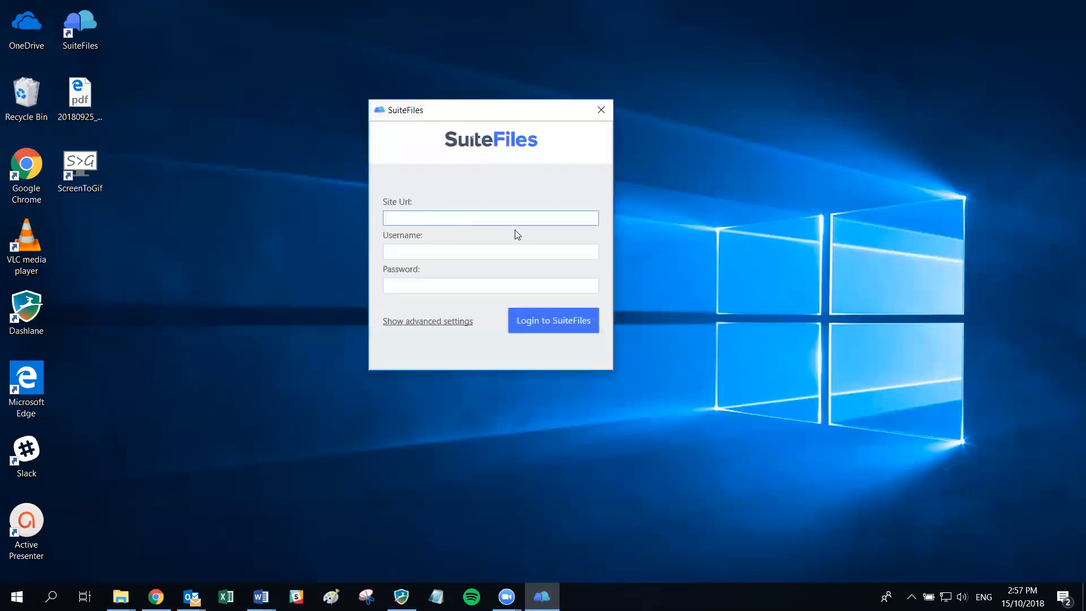
key(alt+Tab)
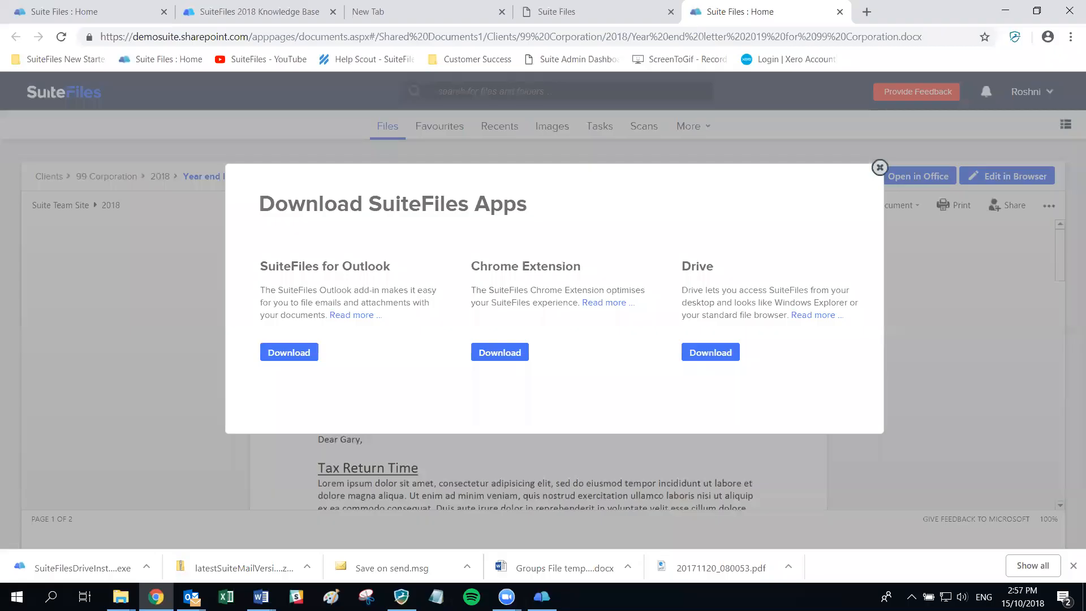
click(165, 40)
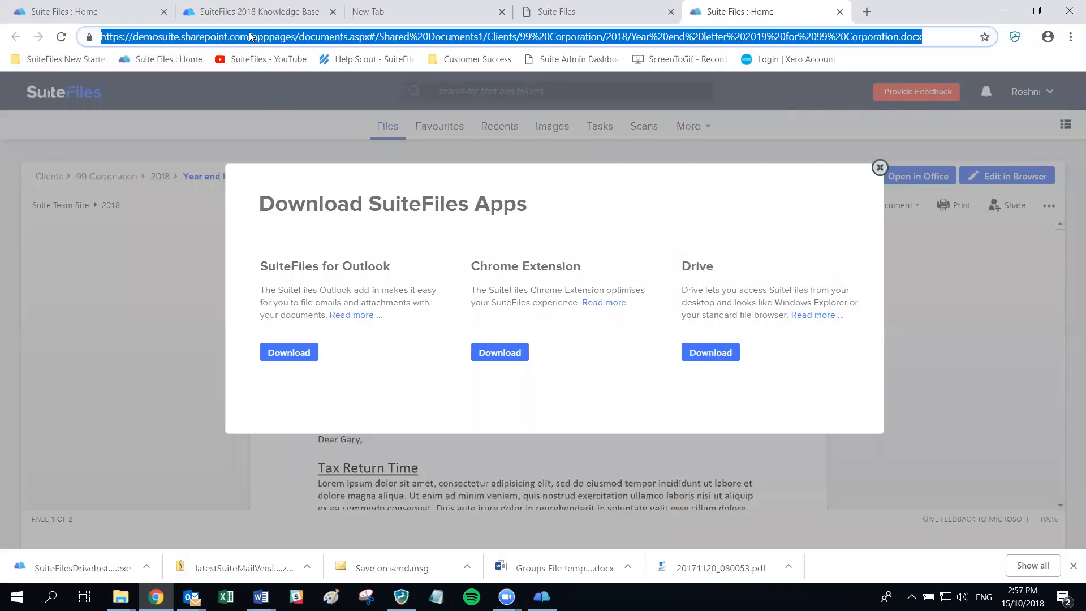
click(249, 36)
drag(250, 36, 100, 37)
key(ctrl+c)
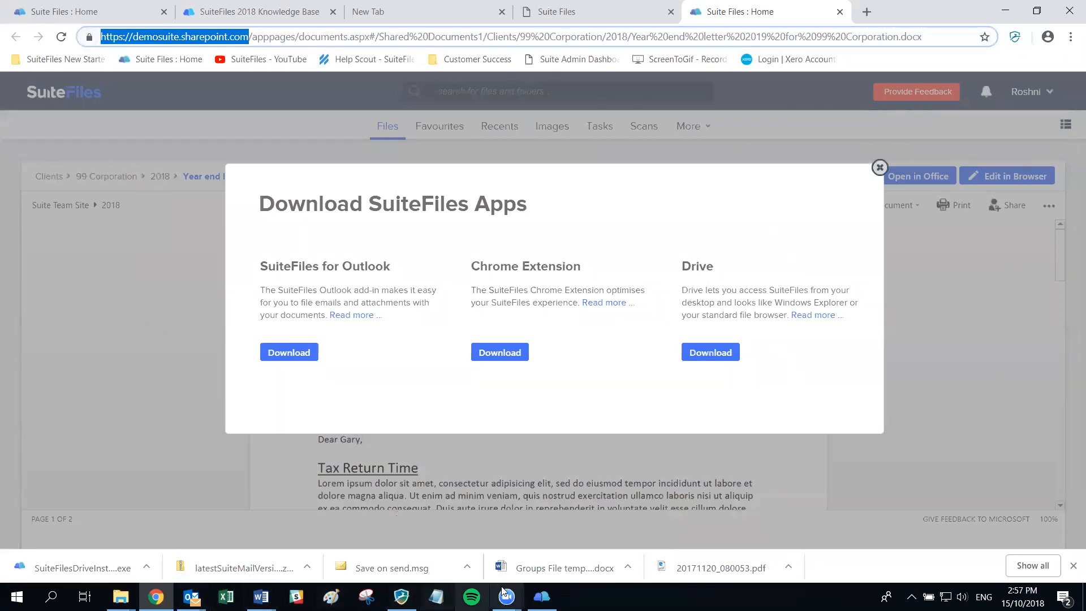
click(541, 596)
key(ctrl+v)
- Enter the account's username and password, log in to SuiteFiles Drive, and bring back the DISK1 folder
click(392, 251)
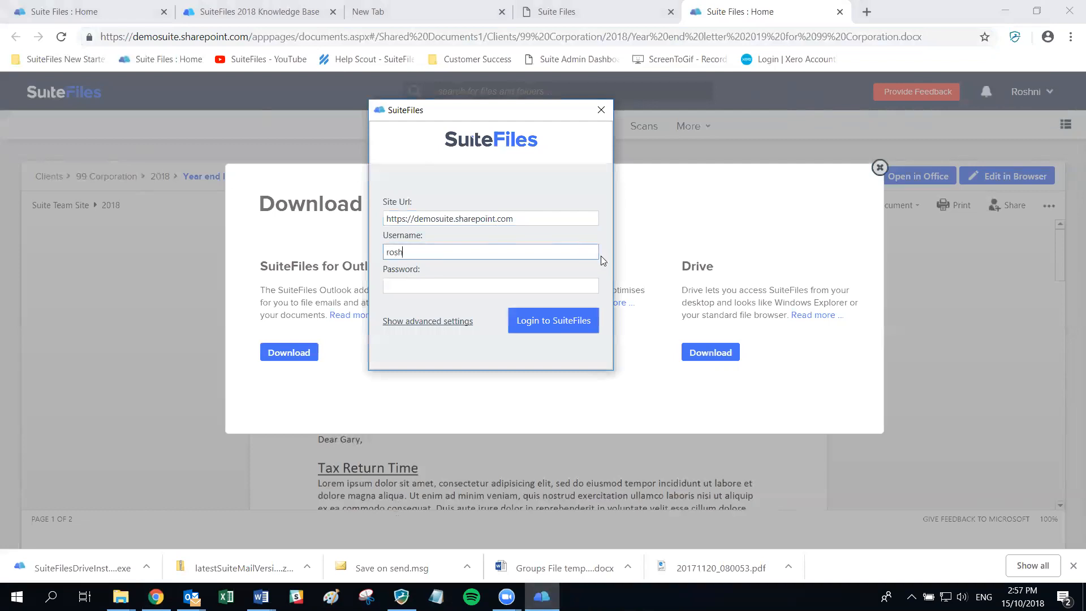
key(Tab)
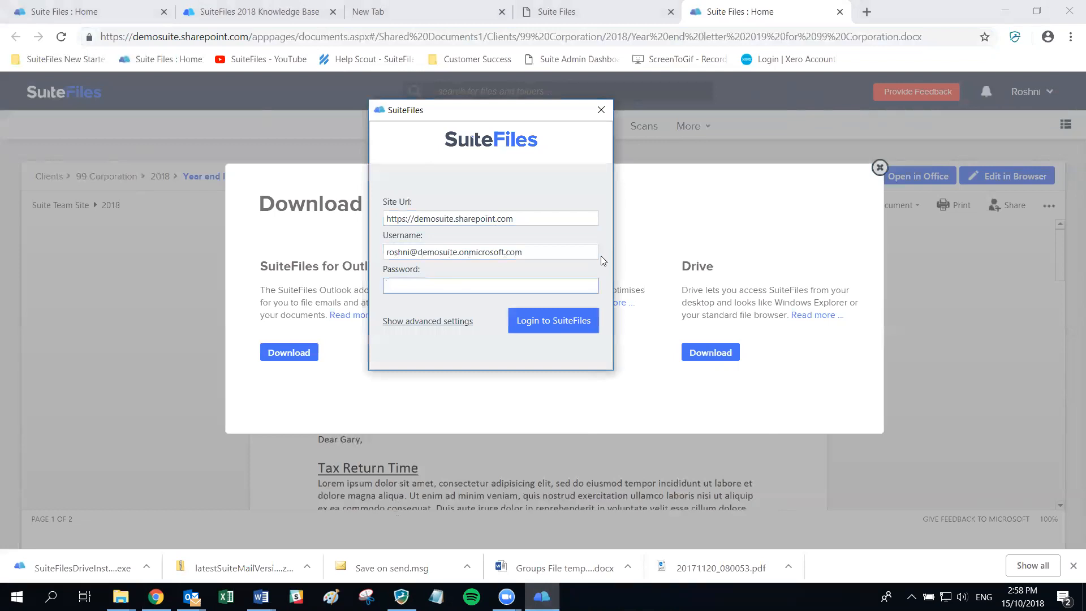
text(•••••••••)
click(557, 326)
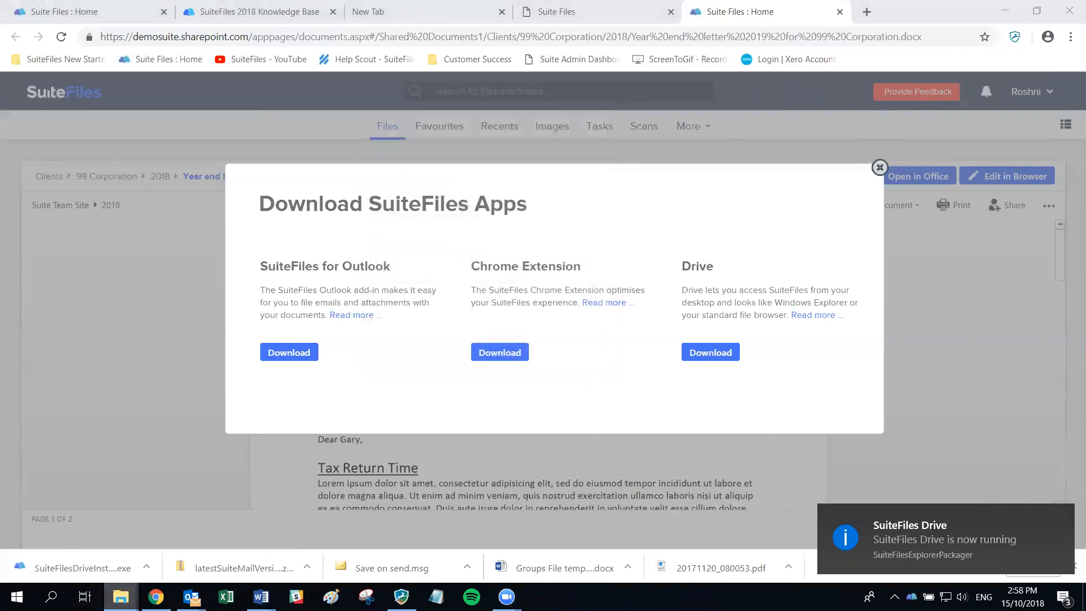
click(202, 479)
- Maximise the DISK1 folder window and open the SuiteFiles location, which reports S:\ unavailable
drag(415, 287, 401, 308)
scroll(406, 258, up, 3)
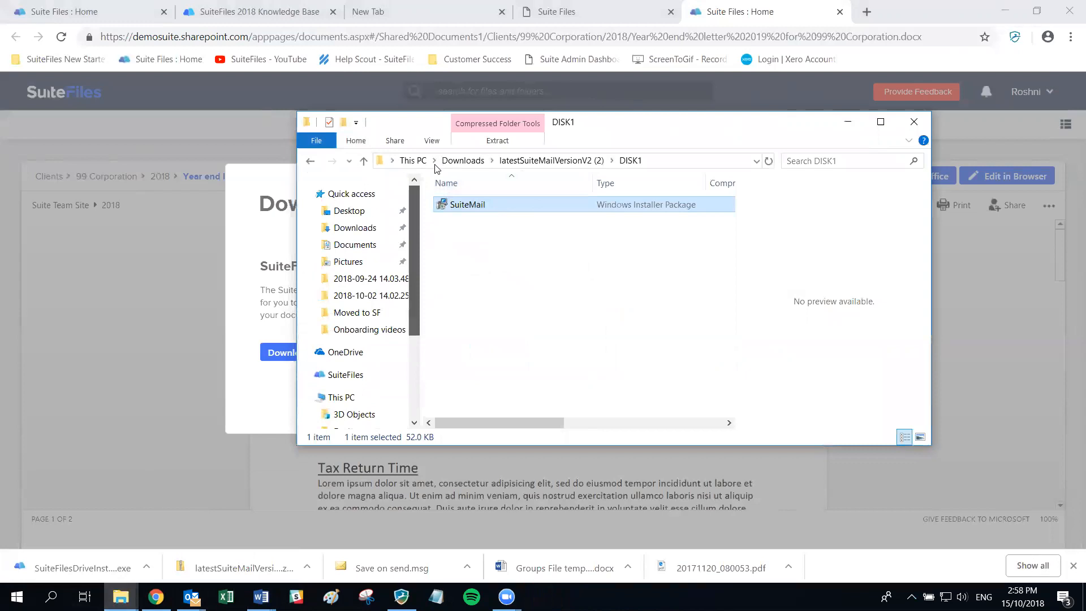
double_click(646, 126)
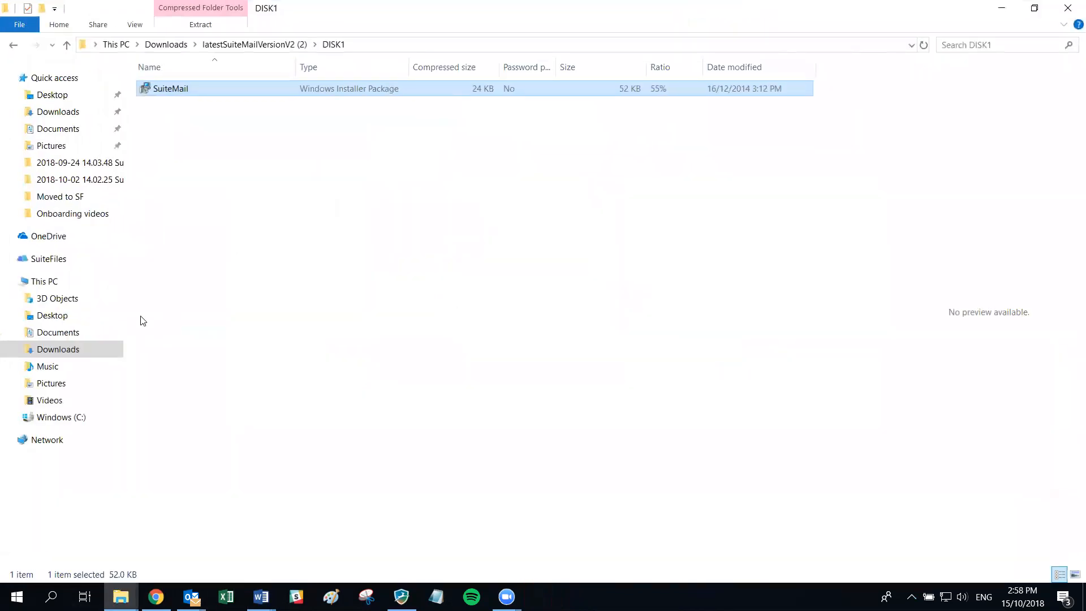
click(41, 262)
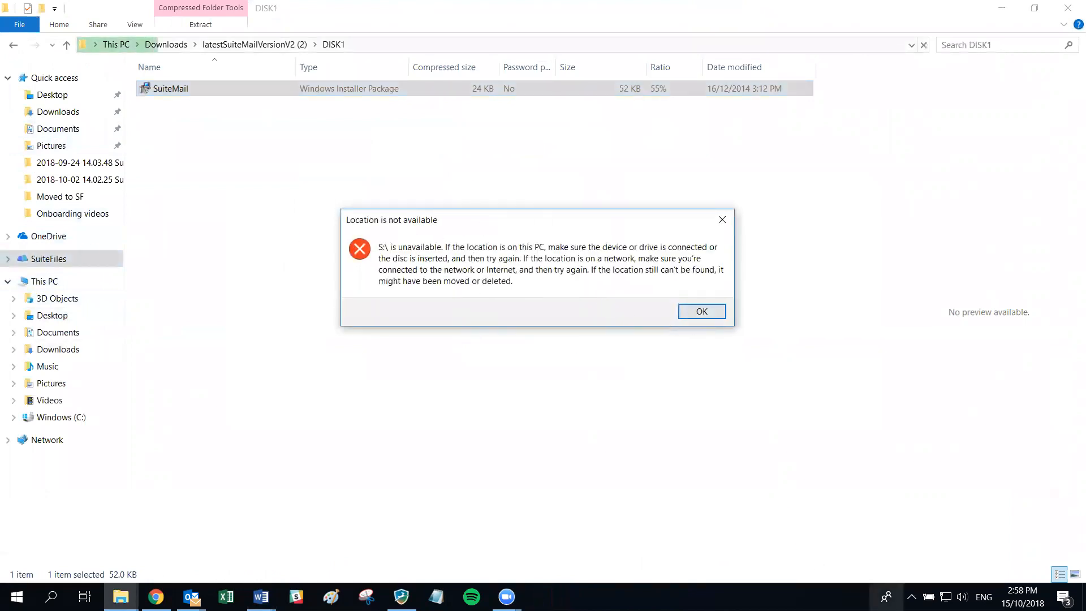
- Dismiss the S:\ error and exit SuiteFiles Drive from its tray icon
click(695, 308)
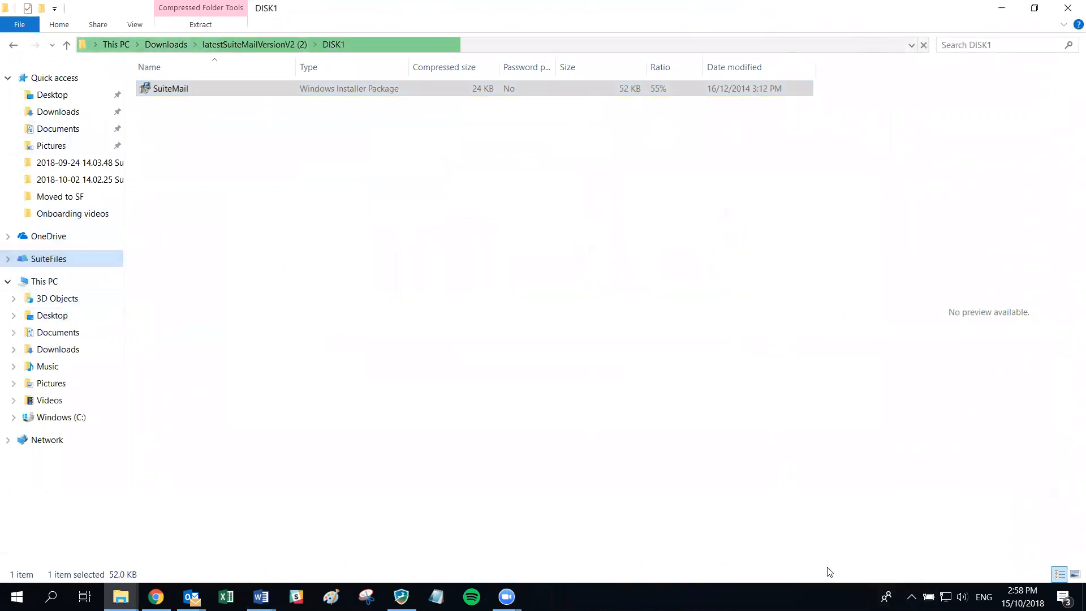
click(911, 597)
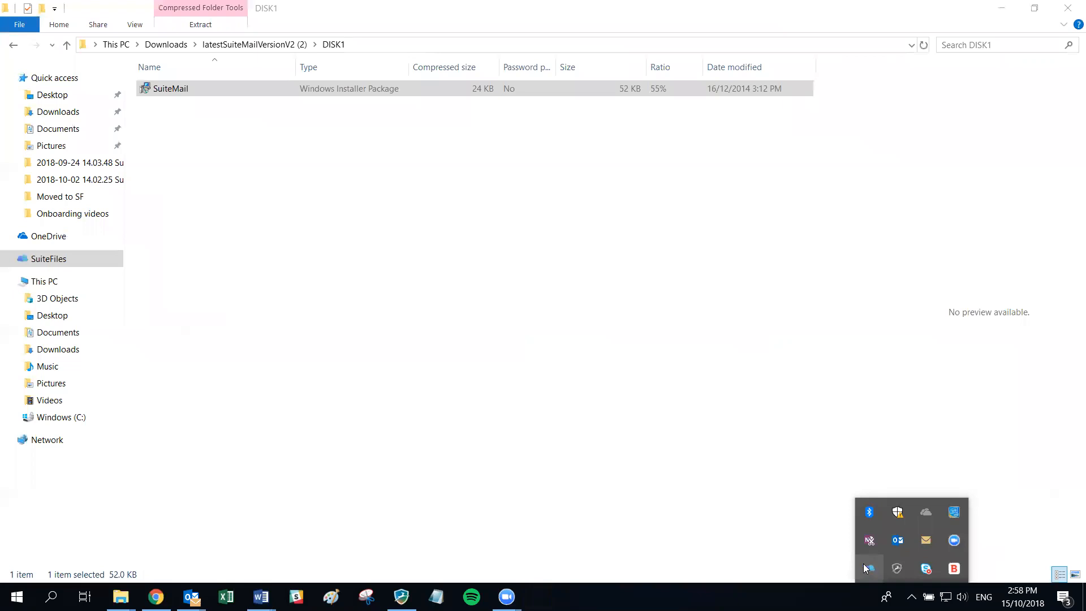
right_click(869, 570)
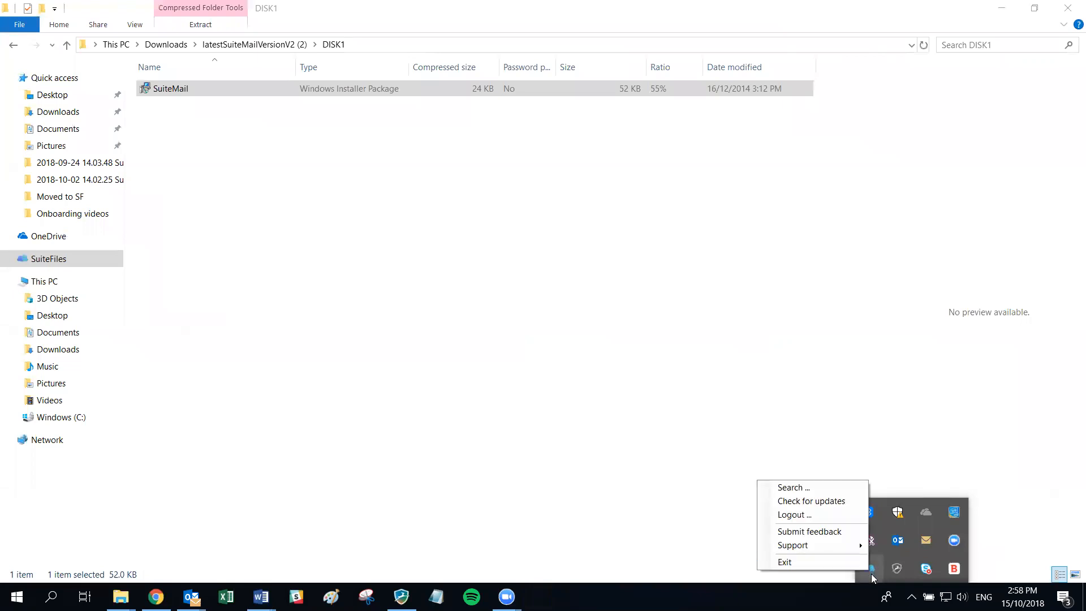
click(824, 563)
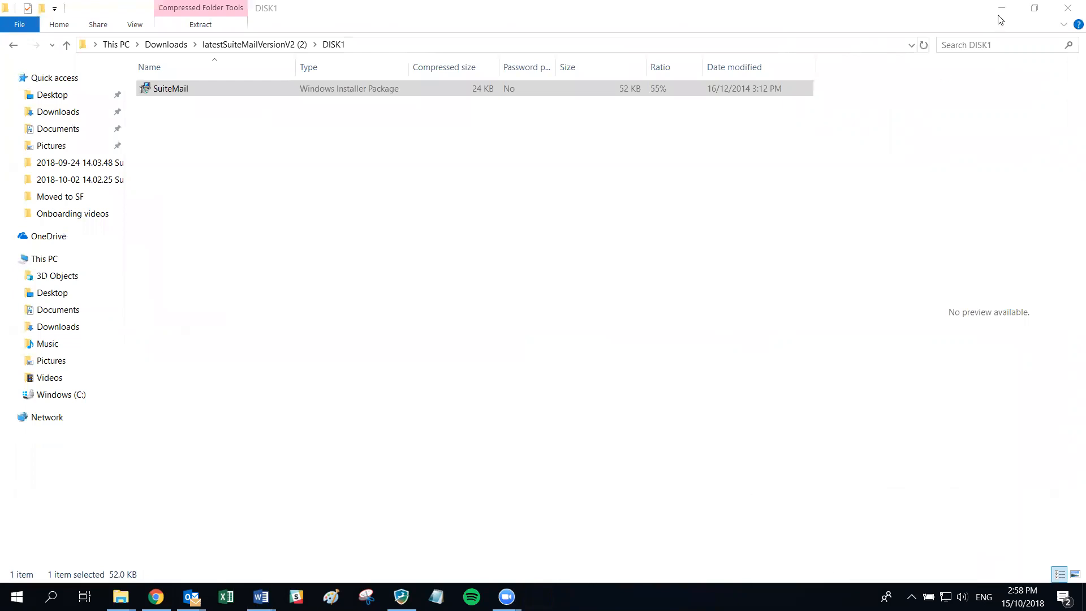
- Close the DISK1 window and relaunch SuiteFiles Drive from its desktop shortcut
click(1068, 8)
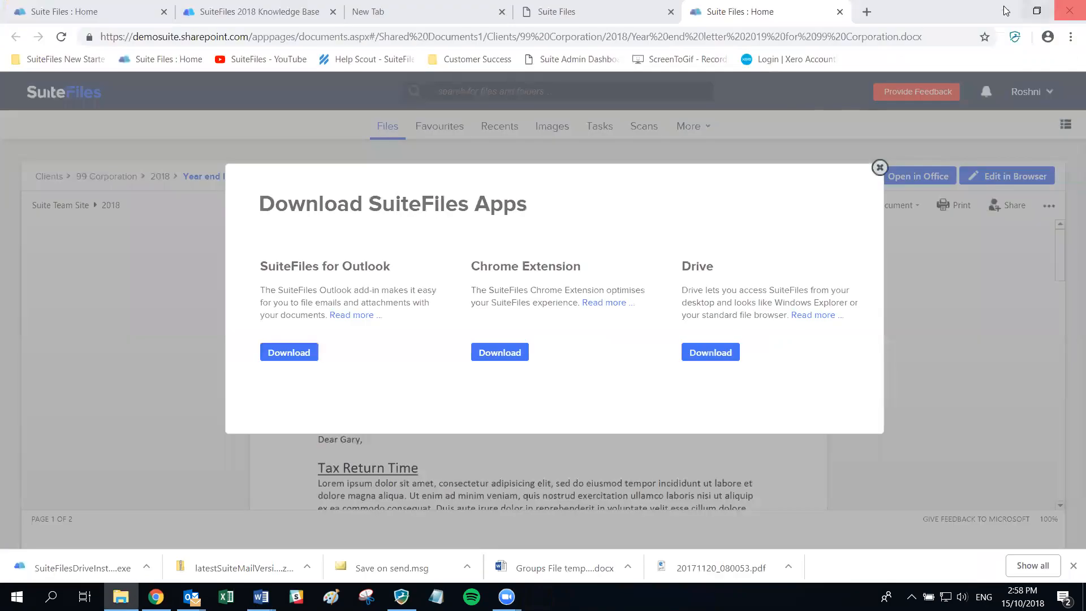
click(995, 12)
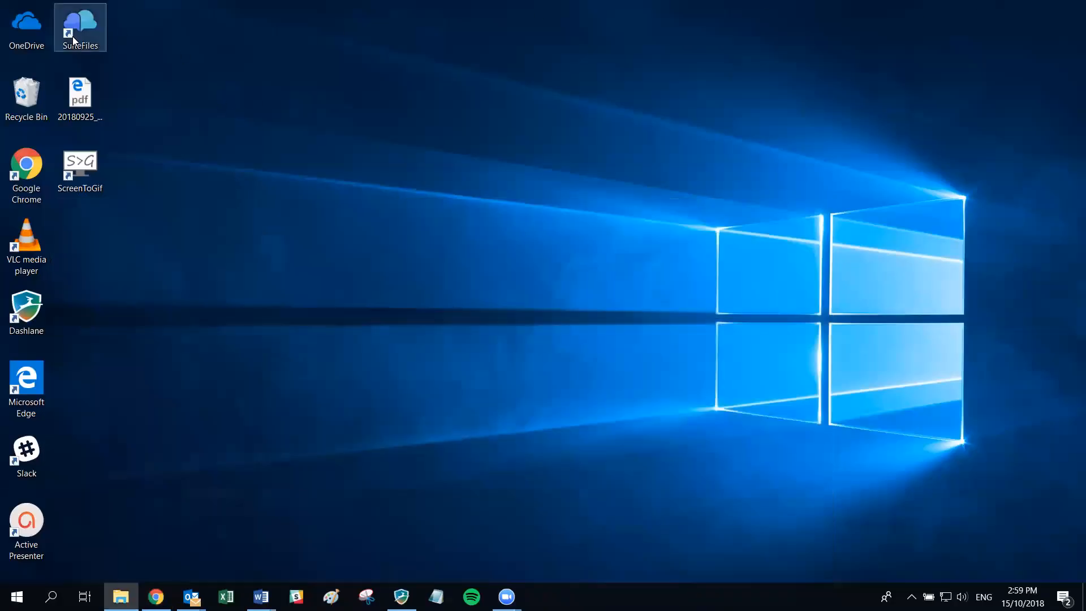
click(75, 23)
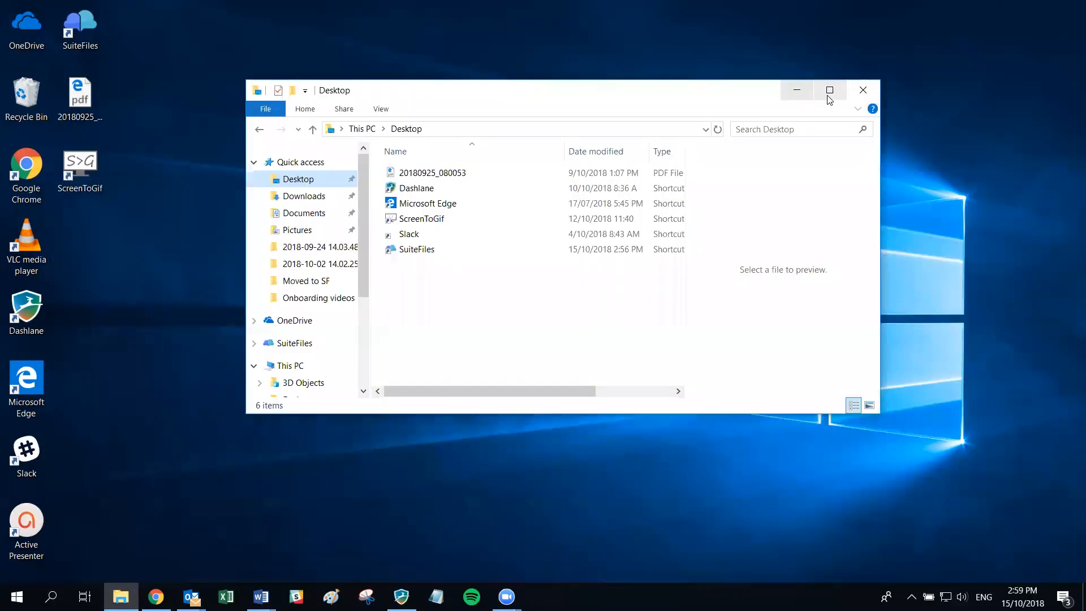
- Maximise Explorer and browse the SuiteFiles (S:) drive and its Business folder
click(829, 90)
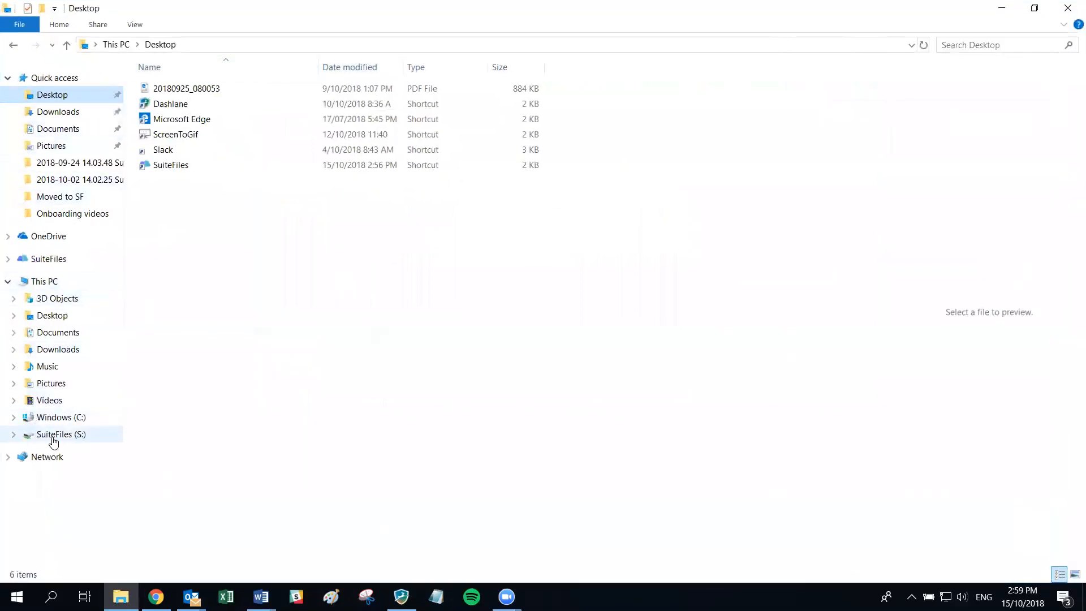
click(57, 262)
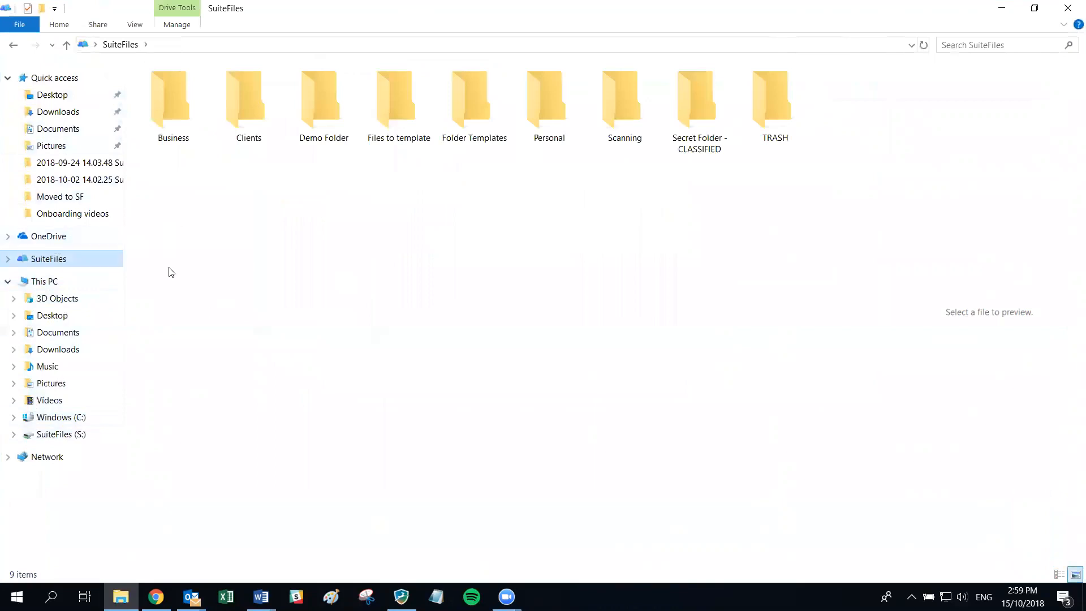
click(51, 442)
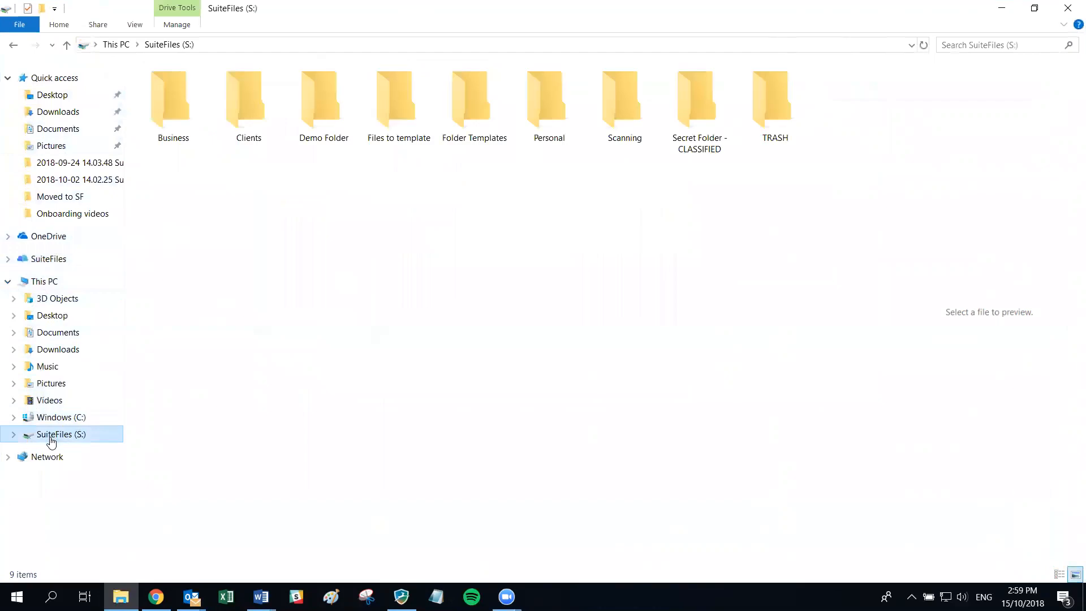
click(48, 259)
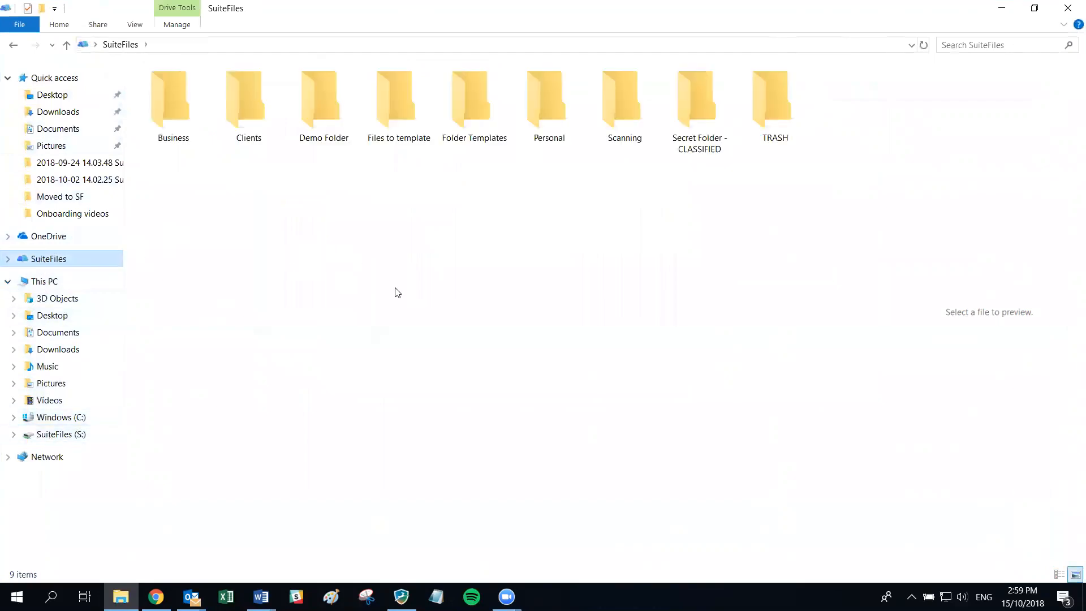
click(173, 96)
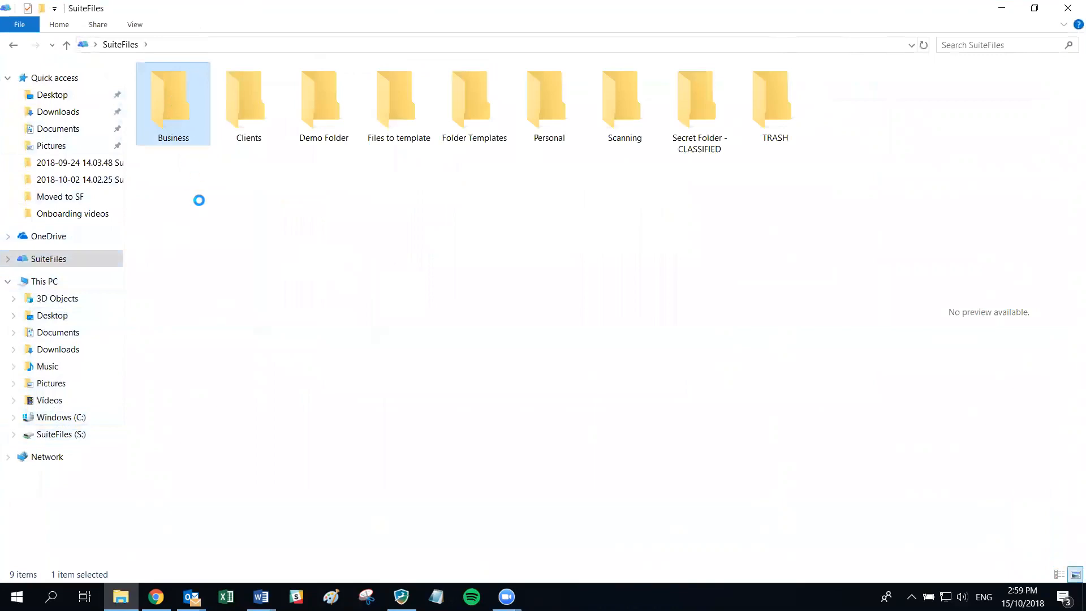
click(13, 45)
- Open the Clients folder and scroll through its 303 client folders
double_click(246, 103)
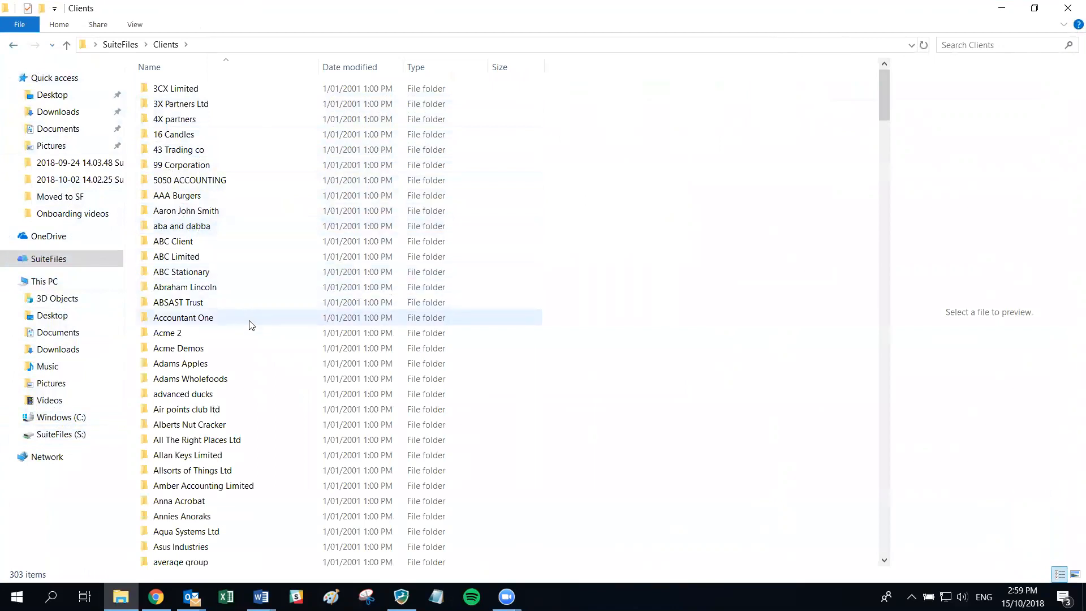
scroll(249, 322, down, 8)
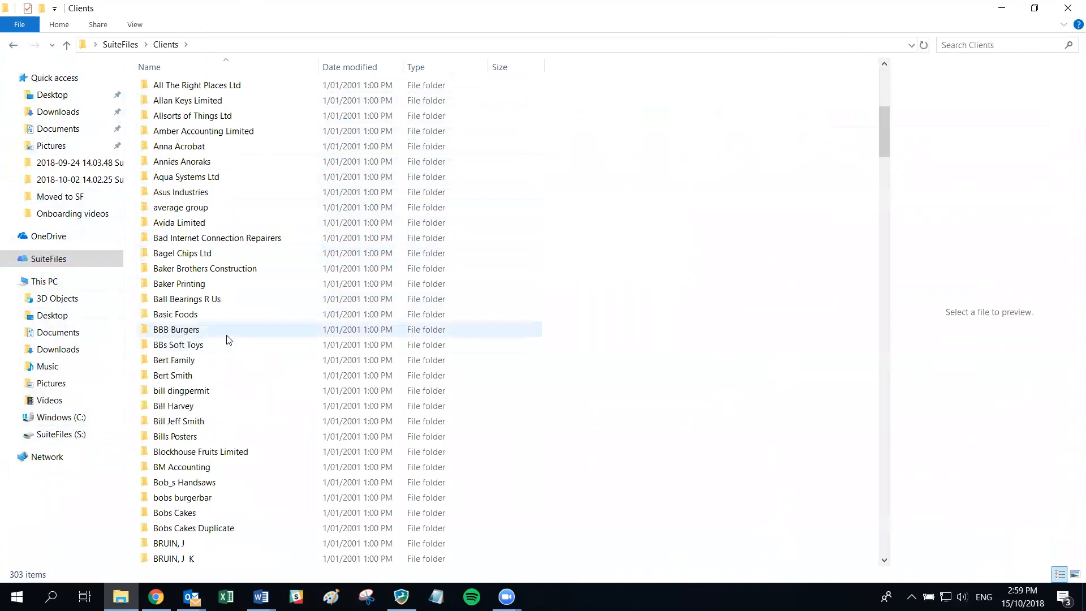
scroll(235, 341, down, 4)
scroll(235, 341, down, 5)
scroll(236, 344, up, 11)
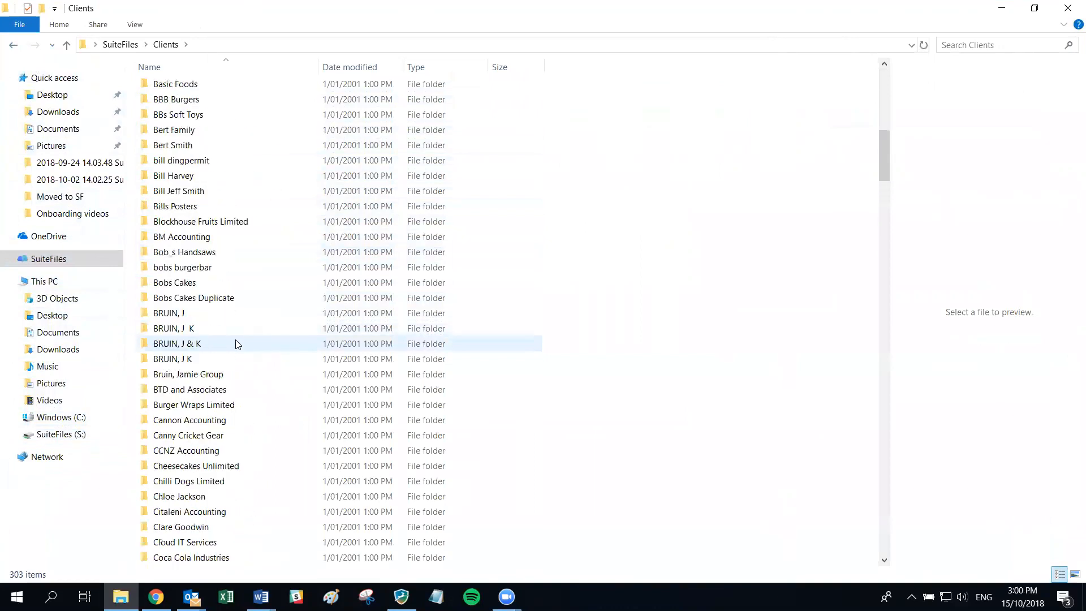
scroll(246, 347, up, 4)
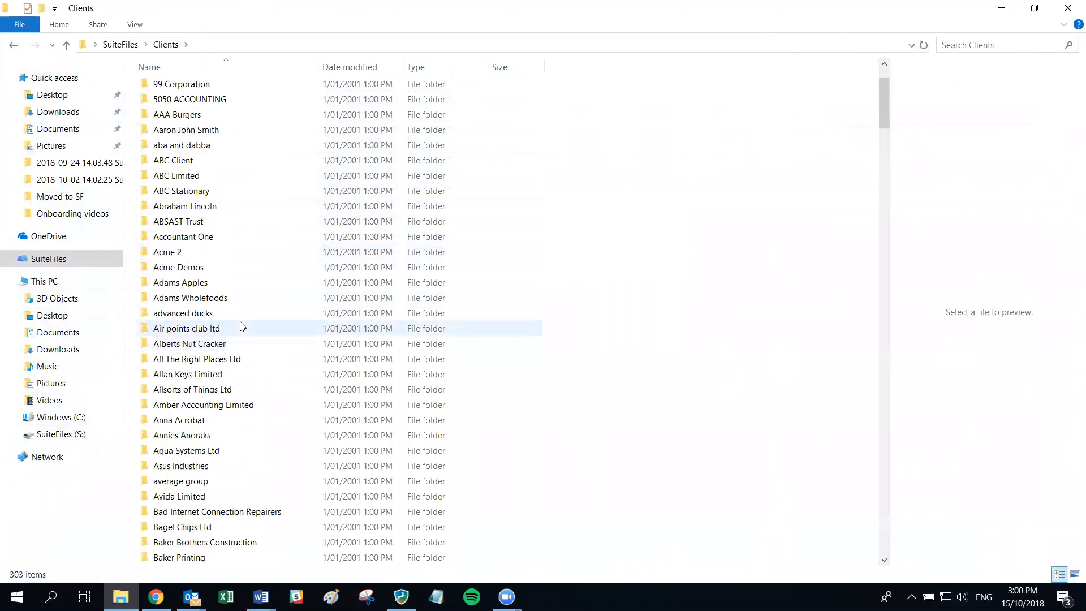
scroll(240, 325, up, 1)
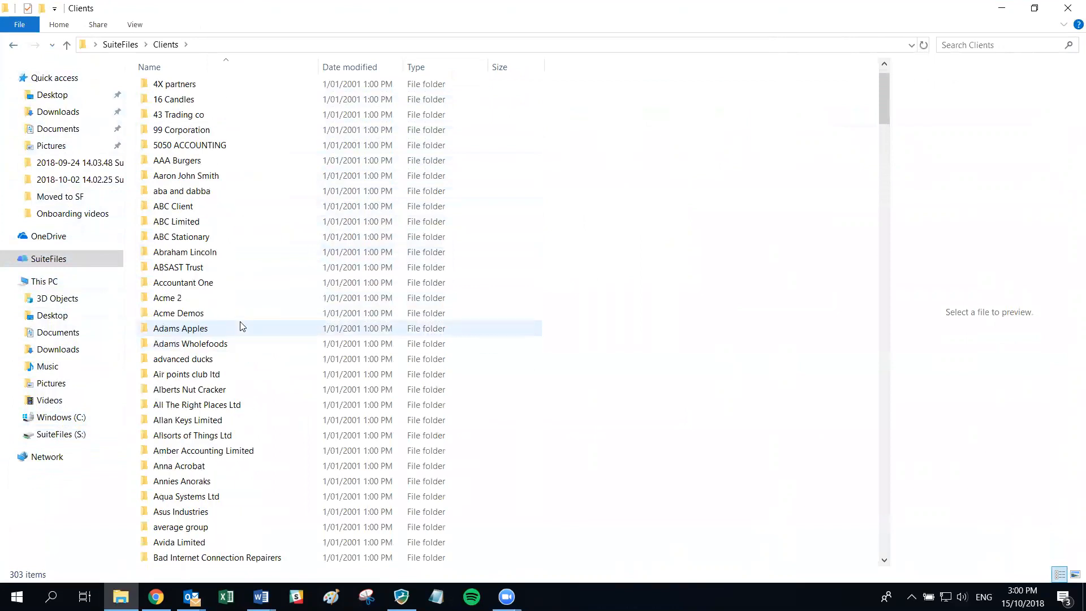
- Select the 99 Corporation folder in the Clients list
click(176, 131)
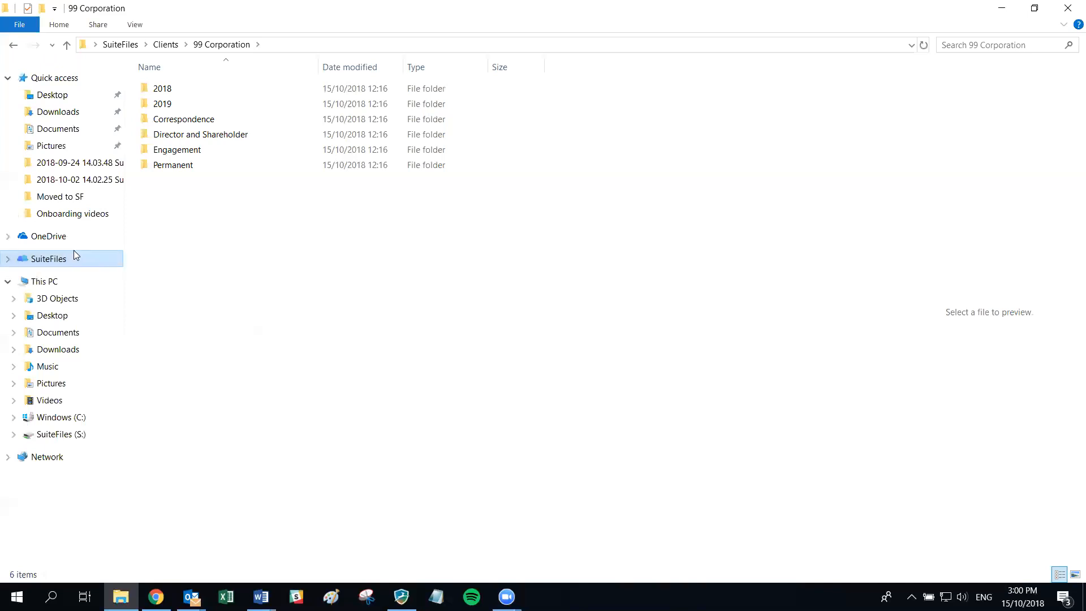
- Minimise Explorer and return to SuiteFiles Files home, showing the Create options
click(1008, 16)
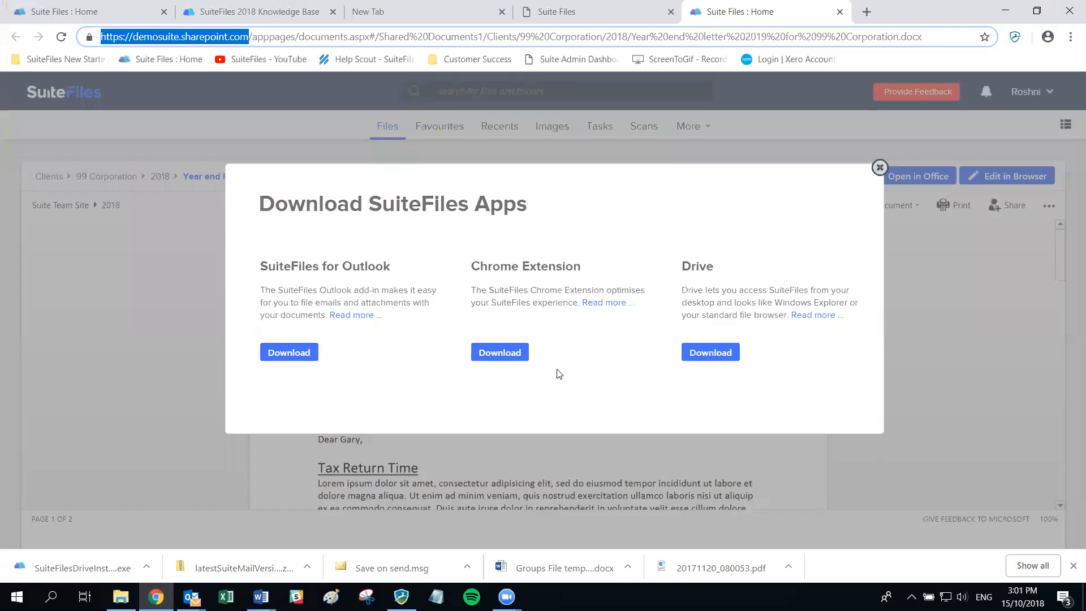
click(880, 168)
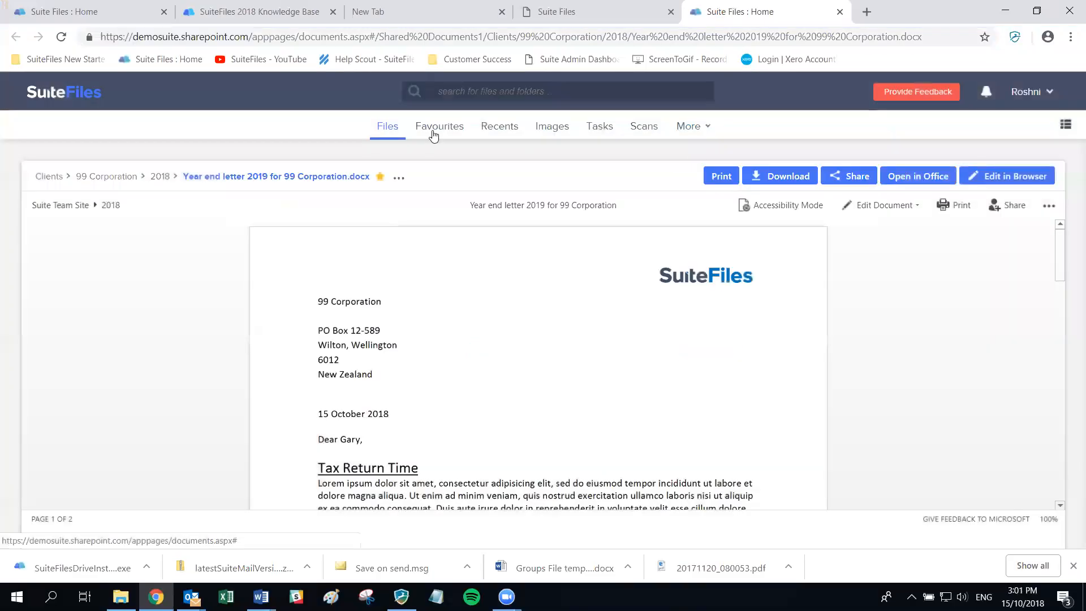
click(387, 127)
click(1049, 180)
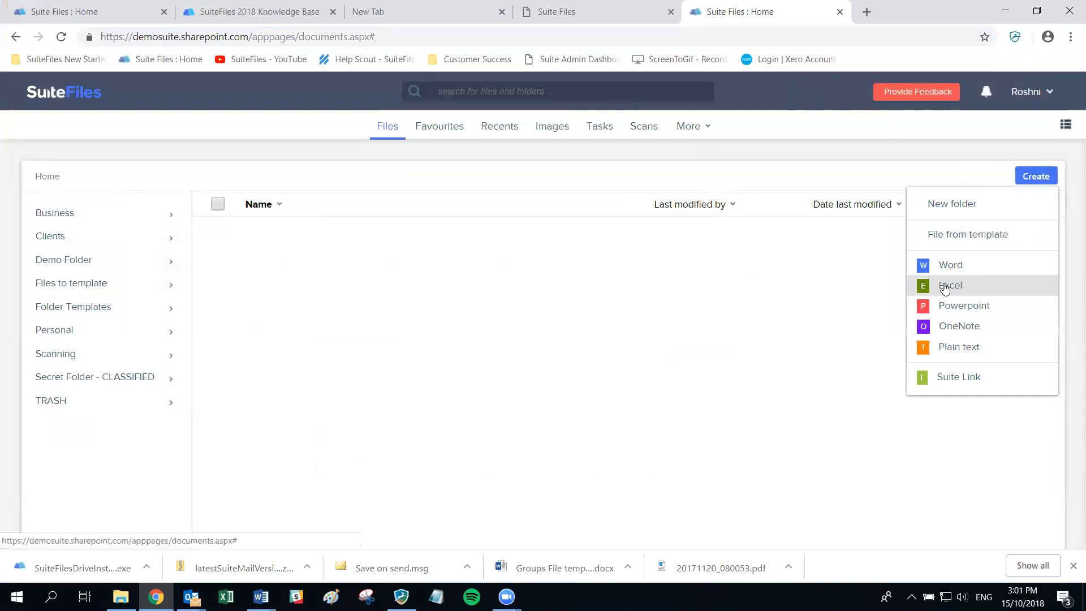
- Review File preferences in User Profile Settings, then close them and show the new-file choices again
click(1027, 92)
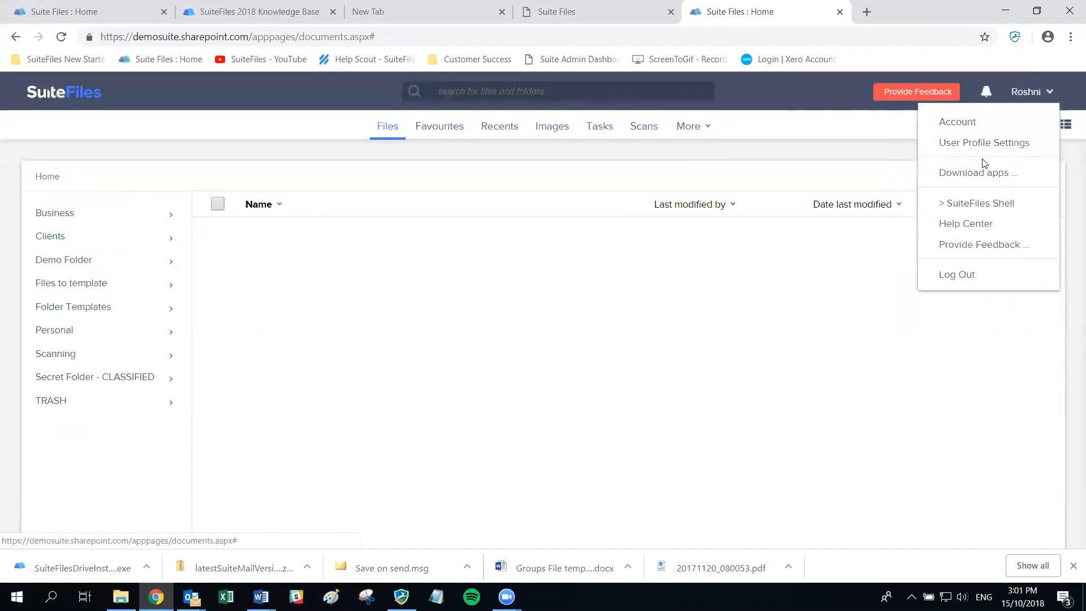
drag(979, 176, 976, 147)
click(1028, 93)
click(977, 148)
click(311, 232)
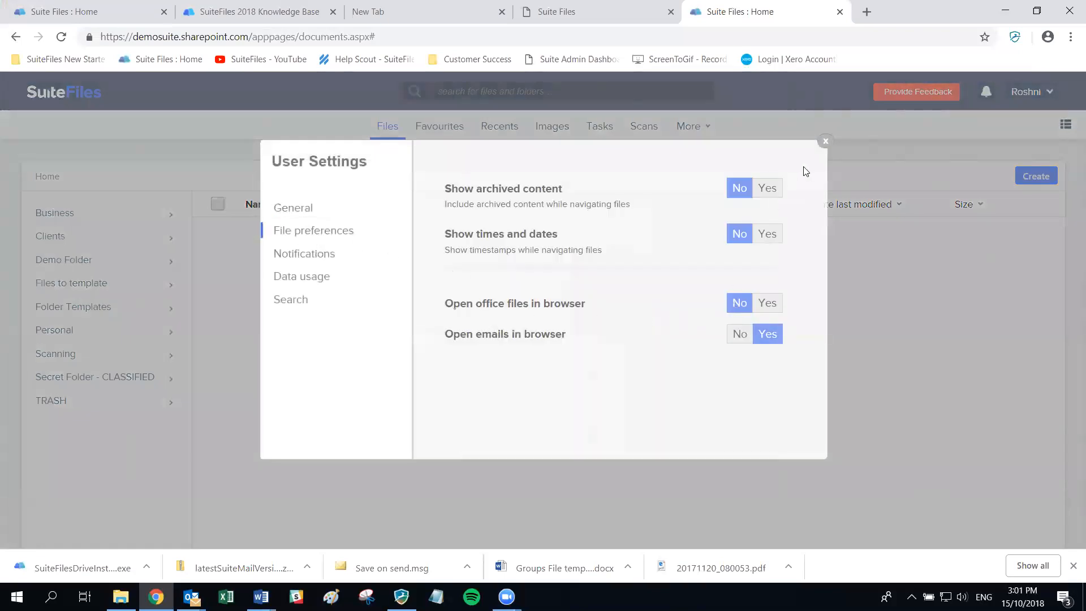
click(823, 143)
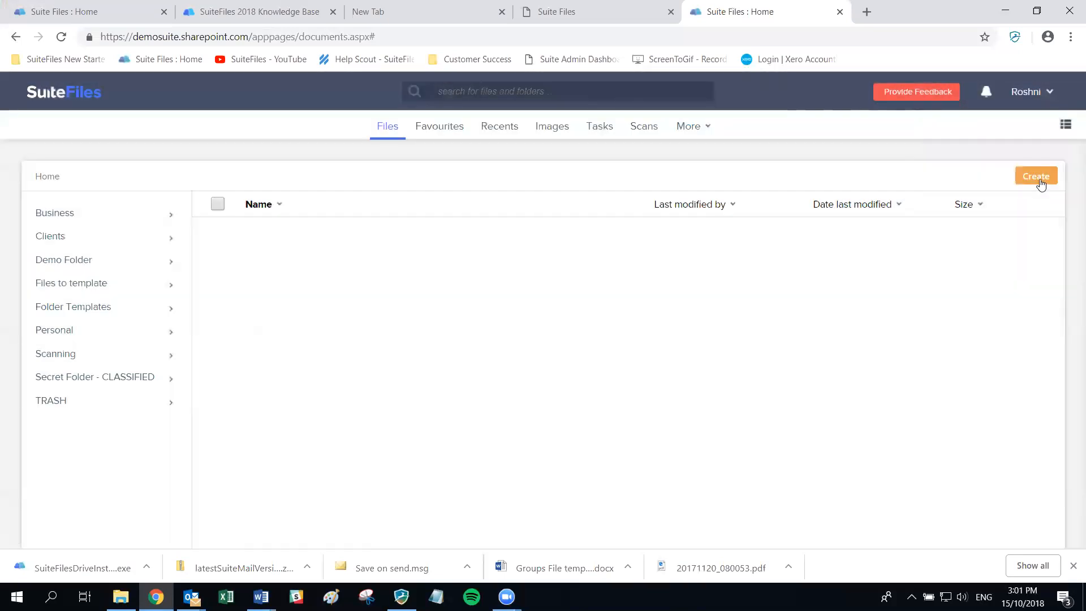
click(1039, 179)
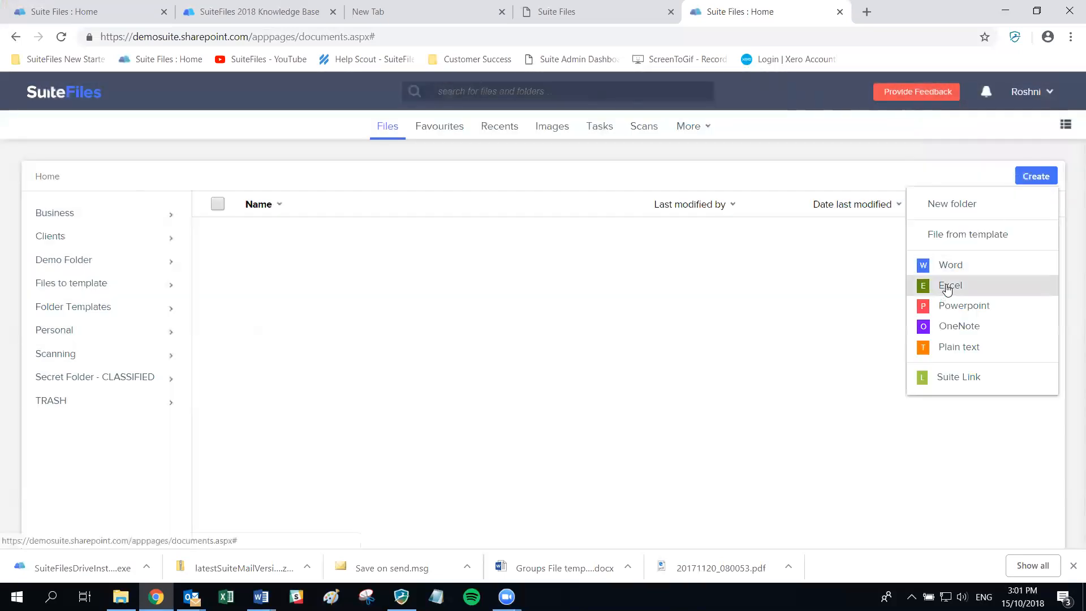